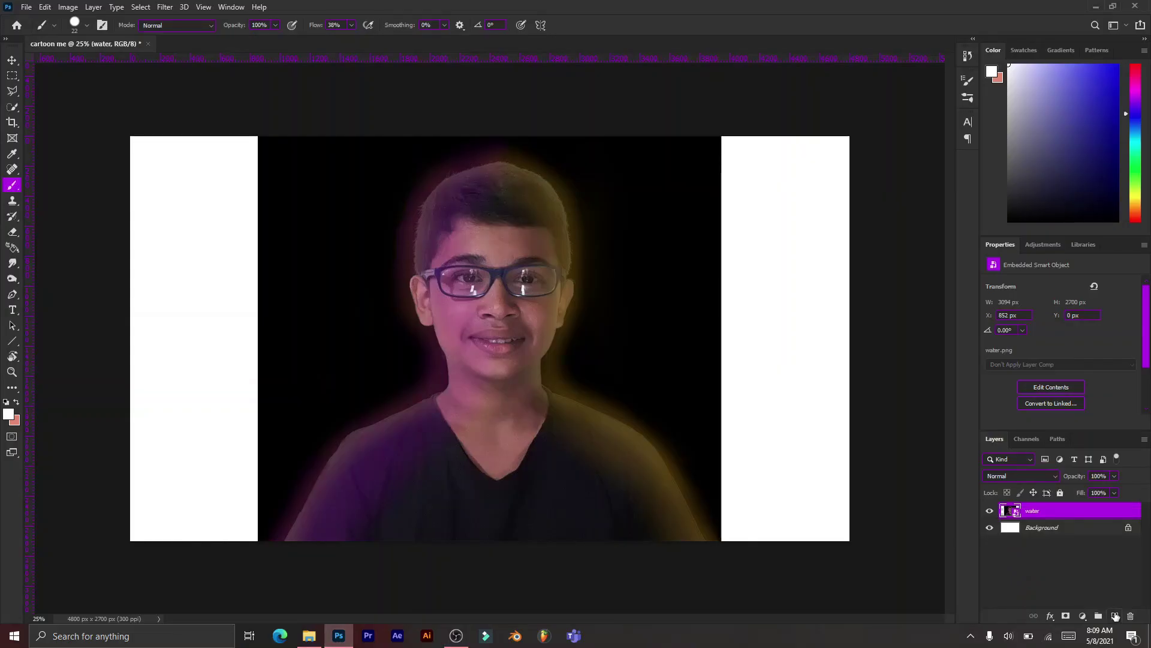
Step: Add a new empty layer above the photo and name it 'out line'
{"action": "left_click", "coordinate": [1116, 616]}
{"action": "double_click", "coordinate": [1032, 510]}
Step: Shrink the black brush and trace thick outlines along the left jaw and the top of the ear
{"action": "type", "text": "oun"}
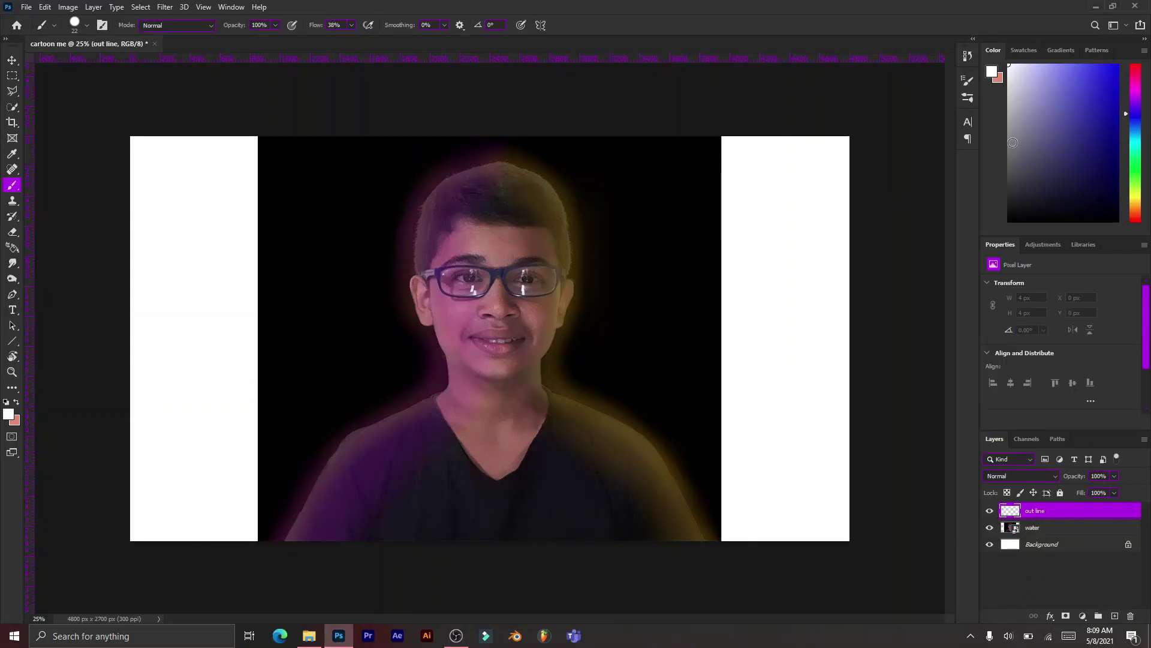
{"action": "type", "text": "d"}
{"action": "scroll", "coordinate": [680, 244], "scroll_direction": "up", "scroll_amount": 5}
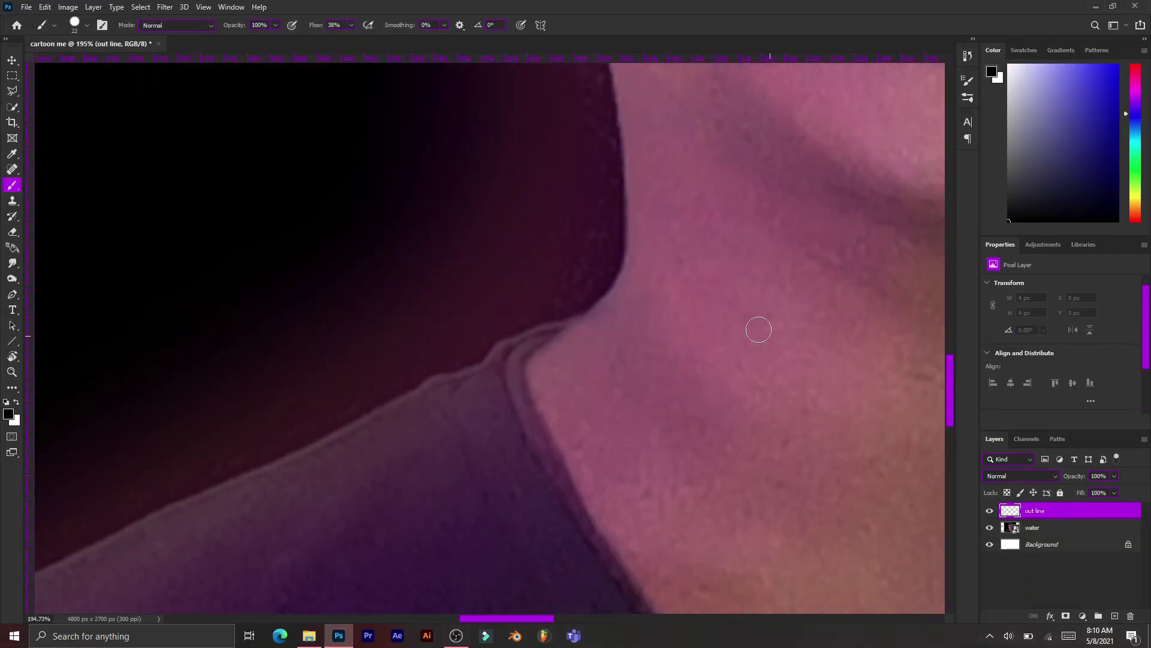
{"action": "scroll", "coordinate": [757, 326], "scroll_direction": "up", "scroll_amount": 2}
{"action": "left_click_drag", "start_coordinate": [512, 224], "coordinate": [508, 206]}
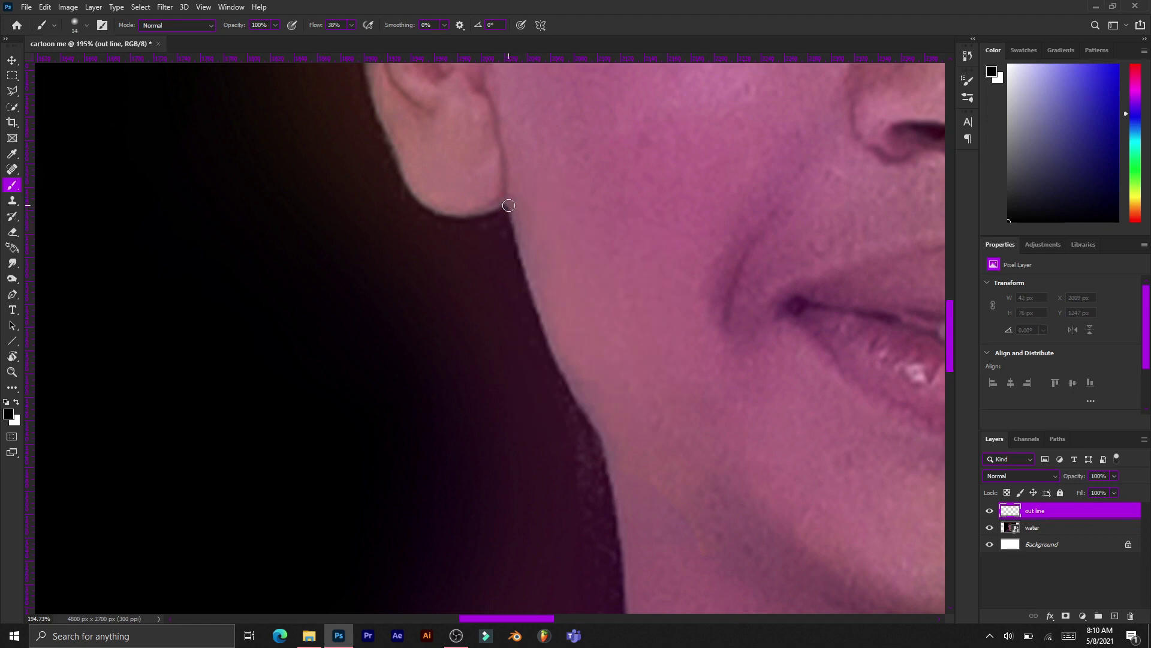
{"action": "scroll", "coordinate": [620, 555], "scroll_direction": "down", "scroll_amount": 5}
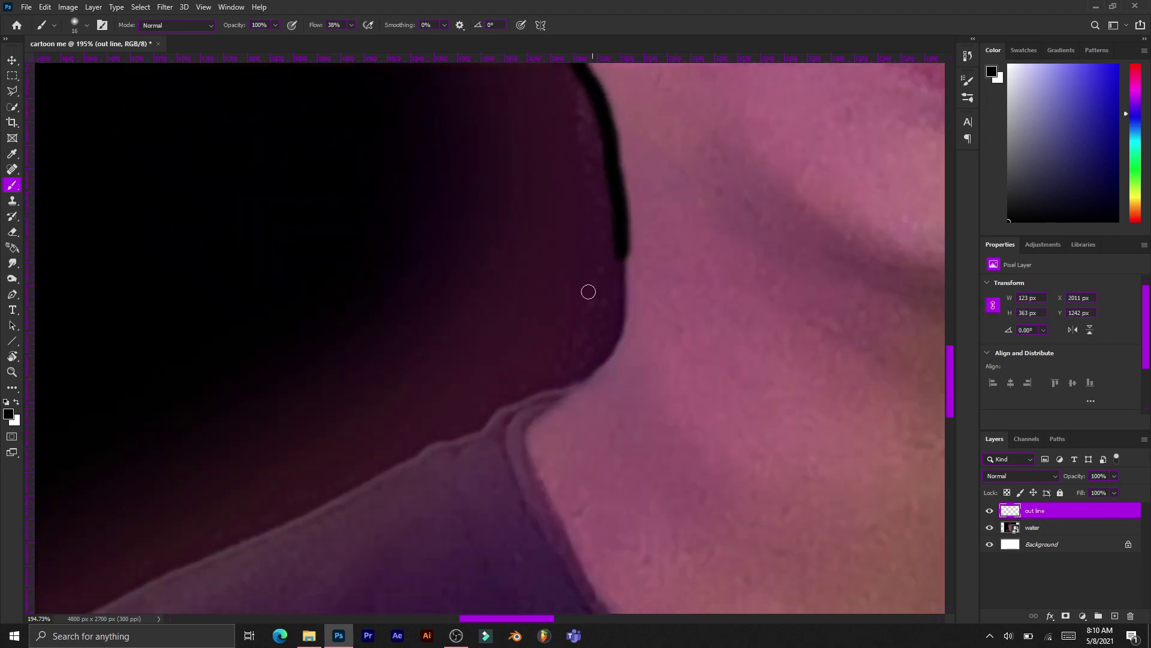
{"action": "mouse_move", "coordinate": [624, 252]}
{"action": "left_mouse_down"}
{"action": "mouse_move", "coordinate": [611, 355]}
{"action": "mouse_move", "coordinate": [575, 395]}
{"action": "left_mouse_up"}
{"action": "scroll", "coordinate": [576, 395], "scroll_direction": "down", "scroll_amount": 3}
{"action": "scroll", "coordinate": [515, 251], "scroll_direction": "up", "scroll_amount": 4}
{"action": "mouse_move", "coordinate": [534, 246]}
{"action": "left_mouse_down"}
{"action": "mouse_move", "coordinate": [458, 262]}
{"action": "mouse_move", "coordinate": [391, 217]}
{"action": "left_mouse_up"}
{"action": "scroll", "coordinate": [391, 217], "scroll_direction": "up", "scroll_amount": 3}
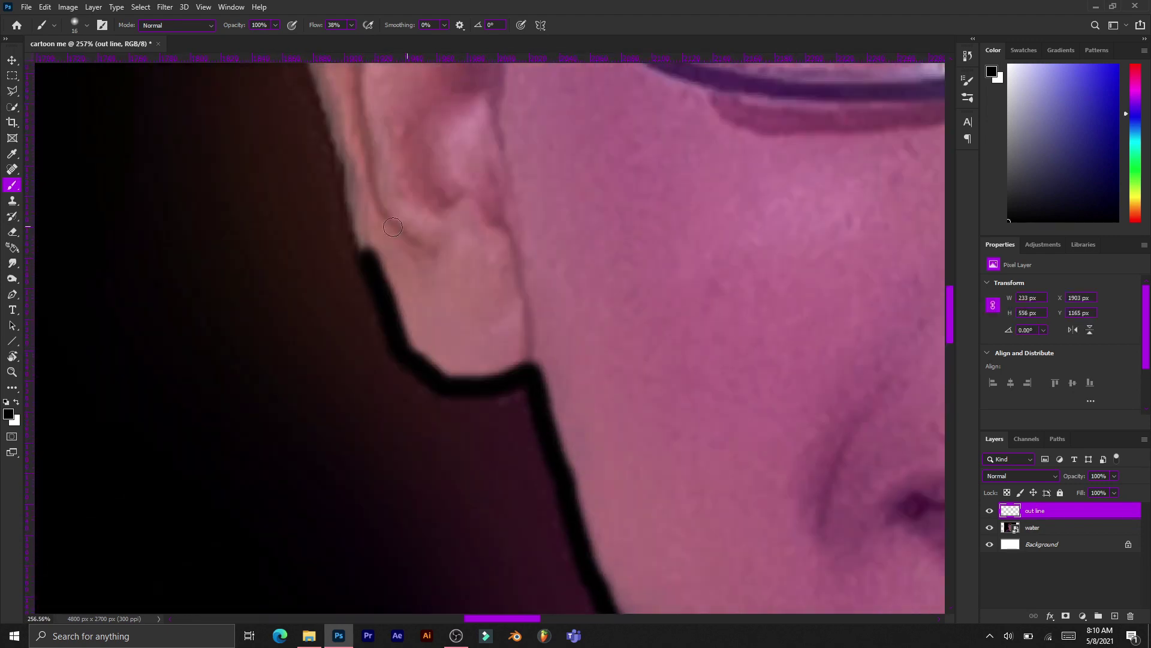
{"action": "scroll", "coordinate": [288, 180], "scroll_direction": "up", "scroll_amount": 2}
{"action": "left_click_drag", "start_coordinate": [294, 108], "coordinate": [371, 467]}
{"action": "scroll", "coordinate": [303, 178], "scroll_direction": "up", "scroll_amount": 2}
{"action": "mouse_move", "coordinate": [303, 178]}
{"action": "left_mouse_down"}
{"action": "mouse_move", "coordinate": [399, 198]}
{"action": "mouse_move", "coordinate": [473, 307]}
{"action": "left_mouse_up"}
Step: Check the brush size and hardness, then trace the neck edge in black
{"action": "right_click", "coordinate": [514, 275]}
{"action": "key", "text": "Escape"}
{"action": "key", "text": "e"}
{"action": "key", "text": "b"}
{"action": "scroll", "coordinate": [527, 494], "scroll_direction": "down", "scroll_amount": 2}
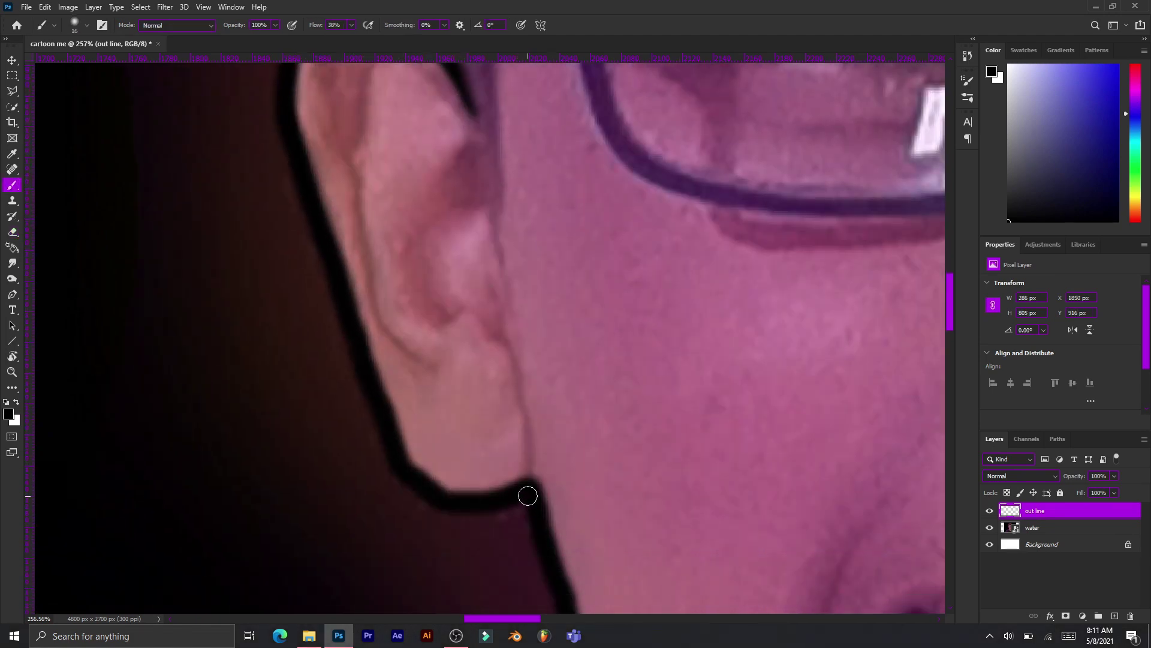
{"action": "mouse_move", "coordinate": [527, 494]}
{"action": "left_mouse_down"}
{"action": "mouse_move", "coordinate": [498, 162]}
{"action": "mouse_move", "coordinate": [478, 300]}
{"action": "left_mouse_up"}
{"action": "scroll", "coordinate": [496, 188], "scroll_direction": "up", "scroll_amount": 2}
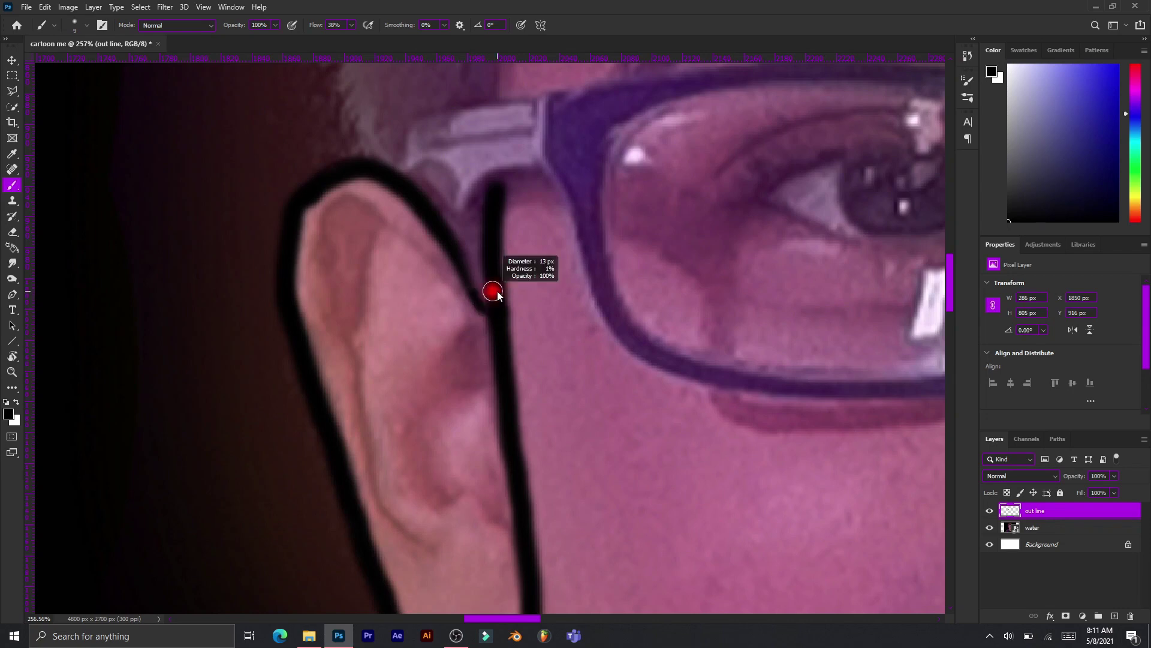
{"action": "scroll", "coordinate": [497, 294], "scroll_direction": "down", "scroll_amount": 2}
{"action": "scroll", "coordinate": [501, 247], "scroll_direction": "down", "scroll_amount": 3}
{"action": "scroll", "coordinate": [548, 427], "scroll_direction": "up", "scroll_amount": 5}
{"action": "left_click_drag", "start_coordinate": [543, 423], "coordinate": [529, 210]}
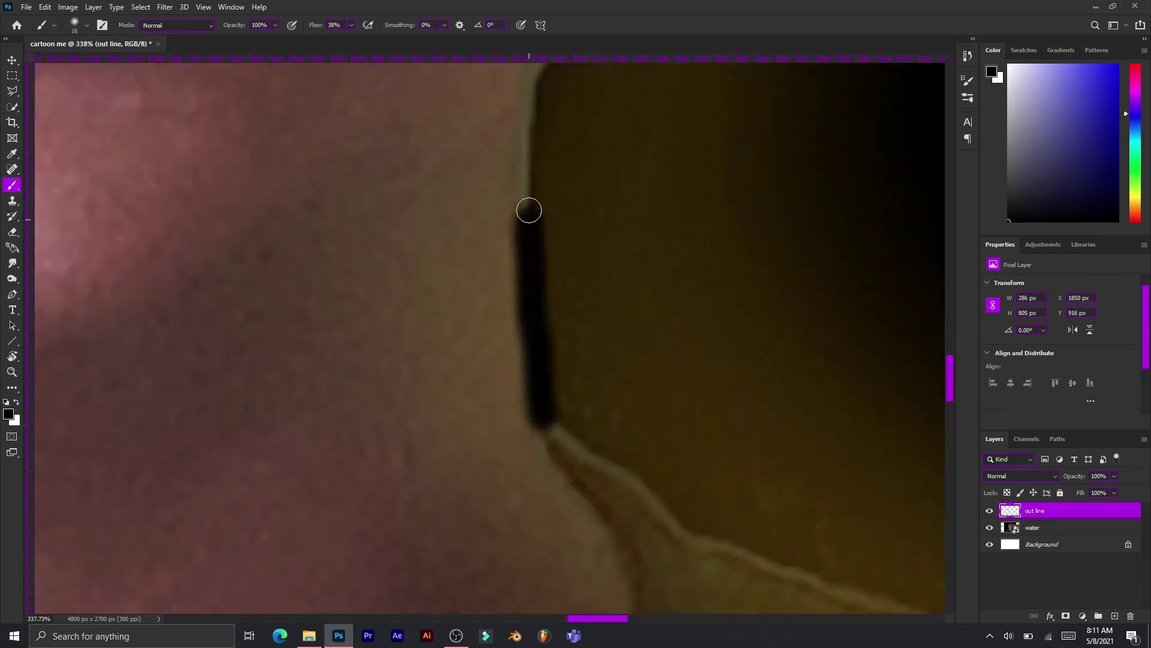
Step: Continue the black outline strokes along the right side of the jaw and neck
{"action": "scroll", "coordinate": [529, 210], "scroll_direction": "up", "scroll_amount": 1}
{"action": "left_click_drag", "start_coordinate": [538, 268], "coordinate": [642, 113]}
{"action": "scroll", "coordinate": [648, 347], "scroll_direction": "up", "scroll_amount": 4}
{"action": "mouse_move", "coordinate": [744, 149]}
{"action": "left_mouse_down"}
{"action": "mouse_move", "coordinate": [722, 250]}
{"action": "mouse_move", "coordinate": [671, 381]}
{"action": "left_mouse_up"}
{"action": "scroll", "coordinate": [748, 334], "scroll_direction": "up", "scroll_amount": 3}
{"action": "left_click_drag", "start_coordinate": [748, 334], "coordinate": [840, 206]}
{"action": "scroll", "coordinate": [840, 206], "scroll_direction": "up", "scroll_amount": 5}
{"action": "left_click_drag", "start_coordinate": [663, 547], "coordinate": [725, 388]}
{"action": "scroll", "coordinate": [797, 314], "scroll_direction": "up", "scroll_amount": 2}
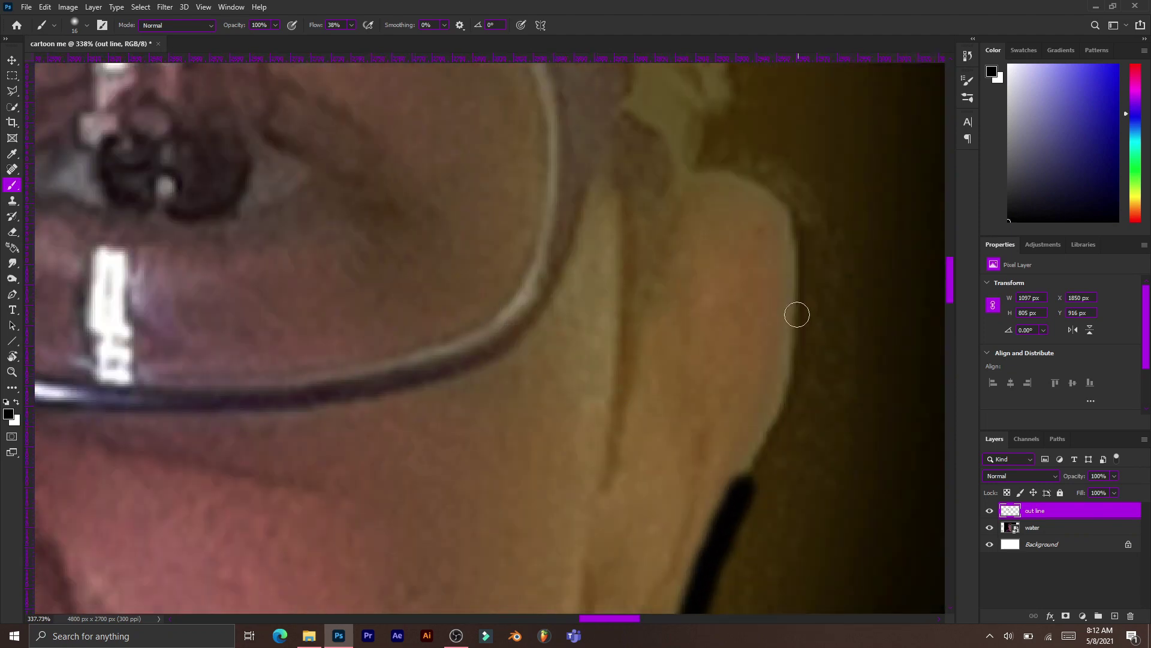
Step: Outline the right ear and the cheek edge leading down to it in black
{"action": "left_click_drag", "start_coordinate": [796, 314], "coordinate": [773, 417]}
{"action": "scroll", "coordinate": [774, 416], "scroll_direction": "up", "scroll_amount": 2}
{"action": "left_click_drag", "start_coordinate": [743, 322], "coordinate": [769, 447]}
{"action": "scroll", "coordinate": [621, 407], "scroll_direction": "down", "scroll_amount": 1}
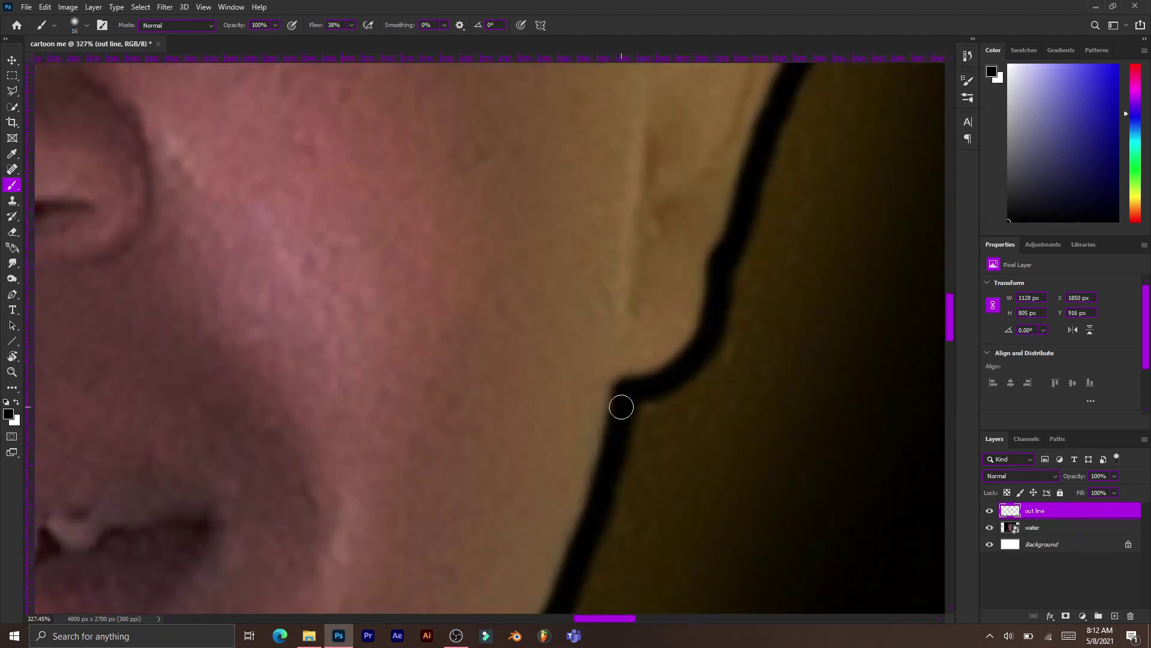
{"action": "left_click_drag", "start_coordinate": [622, 407], "coordinate": [629, 266]}
{"action": "scroll", "coordinate": [629, 267], "scroll_direction": "down", "scroll_amount": 3}
{"action": "left_click_drag", "start_coordinate": [673, 213], "coordinate": [642, 330]}
{"action": "scroll", "coordinate": [642, 329], "scroll_direction": "up", "scroll_amount": 2}
{"action": "left_click_drag", "start_coordinate": [664, 288], "coordinate": [660, 237]}
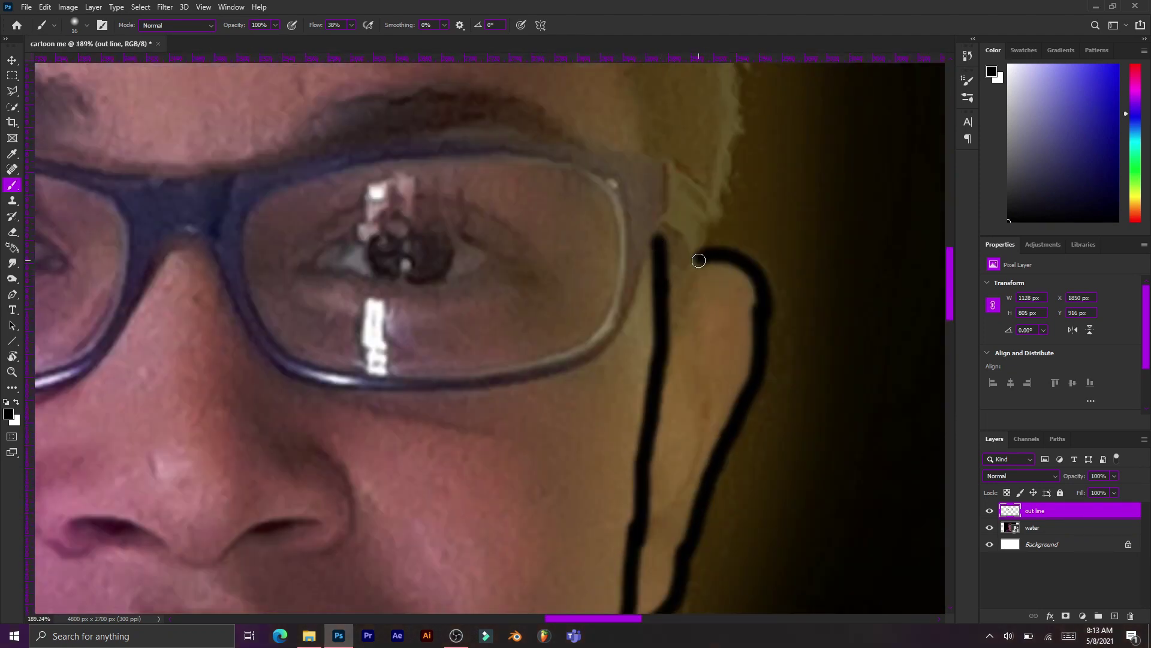
Step: Outline the glasses arm above the ear in black
{"action": "scroll", "coordinate": [694, 283], "scroll_direction": "down", "scroll_amount": 3}
{"action": "scroll", "coordinate": [467, 195], "scroll_direction": "up", "scroll_amount": 4}
{"action": "scroll", "coordinate": [467, 195], "scroll_direction": "up", "scroll_amount": 1}
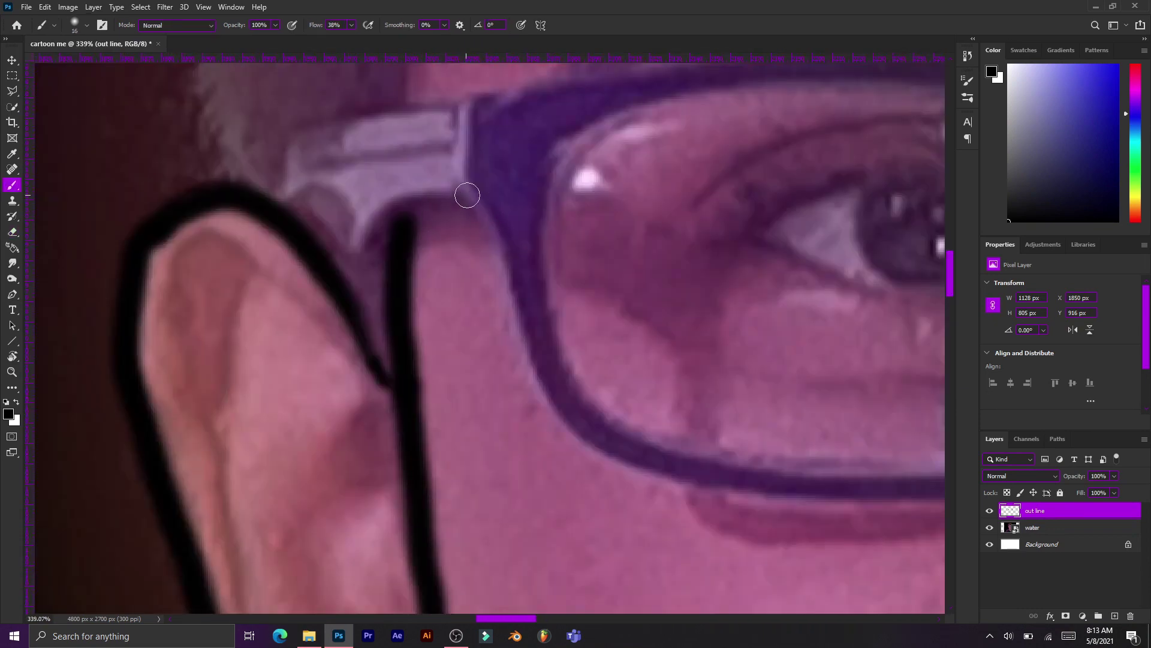
{"action": "mouse_move", "coordinate": [467, 195]}
{"action": "left_mouse_down"}
{"action": "mouse_move", "coordinate": [420, 193]}
{"action": "mouse_move", "coordinate": [411, 108]}
{"action": "mouse_move", "coordinate": [288, 170]}
{"action": "left_mouse_up"}
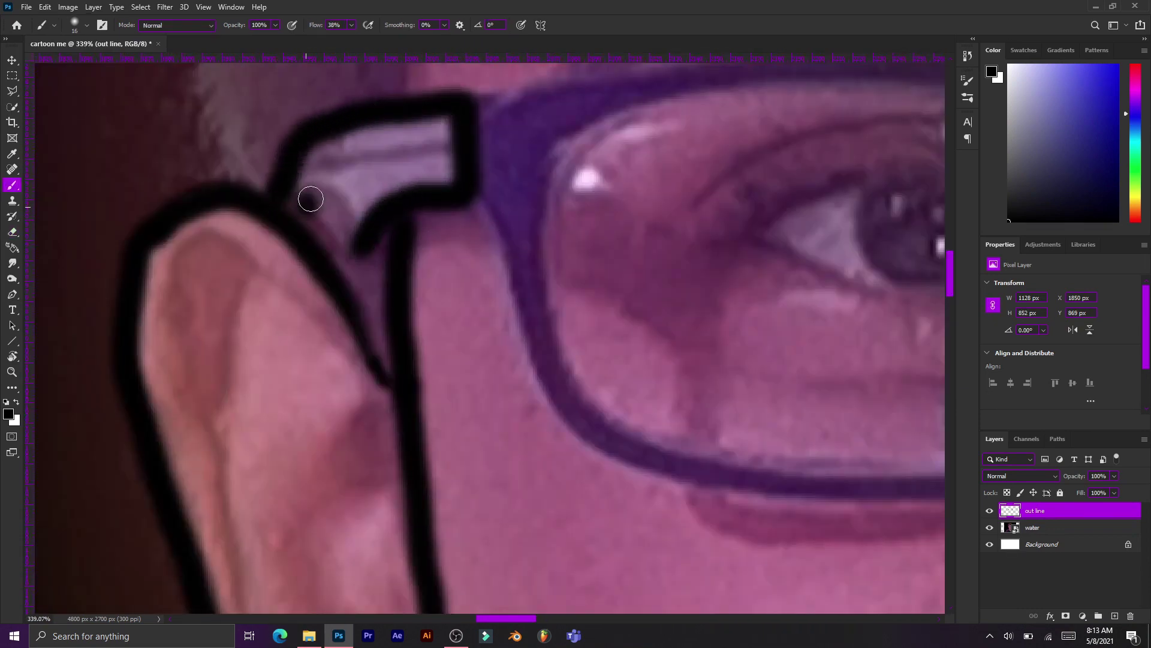
{"action": "scroll", "coordinate": [311, 199], "scroll_direction": "down", "scroll_amount": 3}
Step: Remove the rough glasses-arm outline by undoing and erasing the stray curve
{"action": "scroll", "coordinate": [424, 141], "scroll_direction": "up", "scroll_amount": 3}
{"action": "key", "text": "ctrl+z"}
{"action": "key", "text": "ctrl+z"}
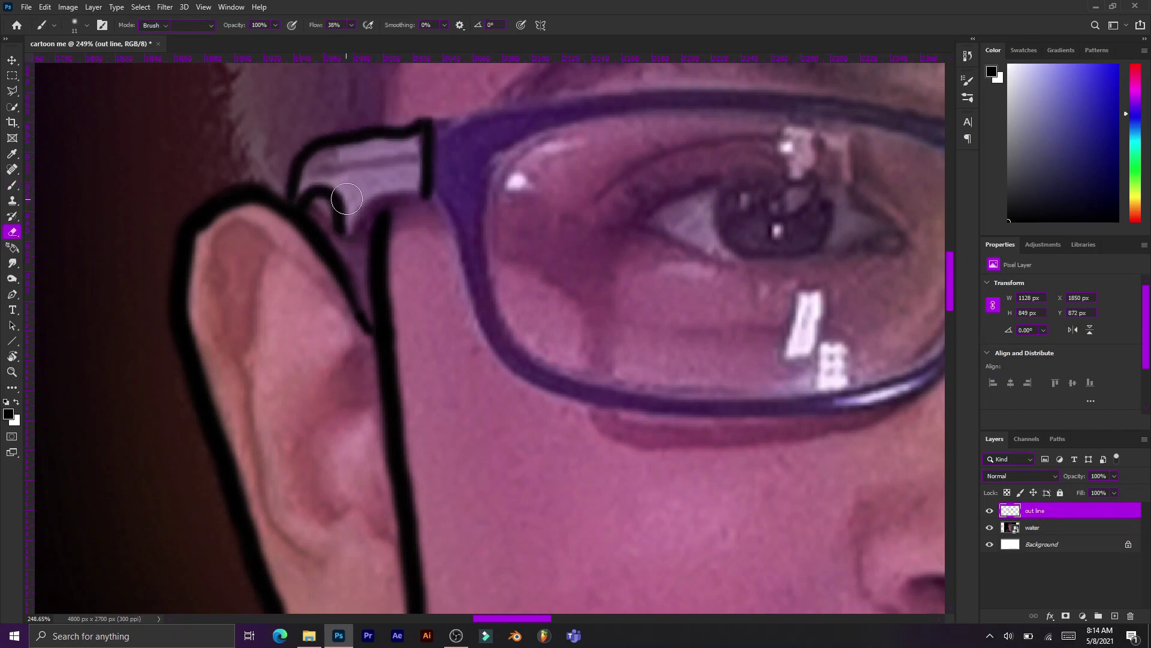
{"action": "left_click_drag", "start_coordinate": [347, 198], "coordinate": [319, 211]}
{"action": "key", "text": "b"}
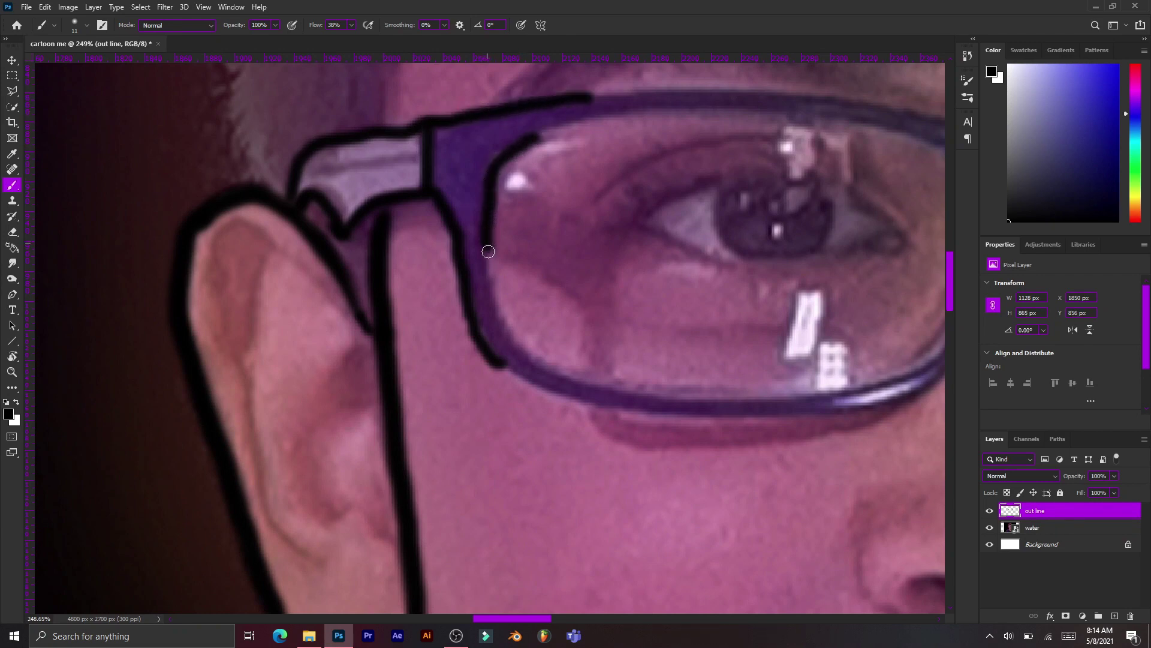
Step: Trace the inner, lower, outer and upper rims of the left lens in black
{"action": "scroll", "coordinate": [488, 252], "scroll_direction": "down", "scroll_amount": 2}
{"action": "scroll", "coordinate": [359, 360], "scroll_direction": "up", "scroll_amount": 4}
{"action": "mouse_move", "coordinate": [307, 365]}
{"action": "left_mouse_down"}
{"action": "mouse_move", "coordinate": [400, 404]}
{"action": "mouse_move", "coordinate": [537, 424]}
{"action": "left_mouse_up"}
{"action": "mouse_move", "coordinate": [294, 281]}
{"action": "left_mouse_down"}
{"action": "mouse_move", "coordinate": [373, 352]}
{"action": "mouse_move", "coordinate": [586, 394]}
{"action": "mouse_move", "coordinate": [746, 391]}
{"action": "left_mouse_up"}
{"action": "left_click_drag", "start_coordinate": [528, 428], "coordinate": [753, 432]}
{"action": "scroll", "coordinate": [523, 392], "scroll_direction": "right", "scroll_amount": 5}
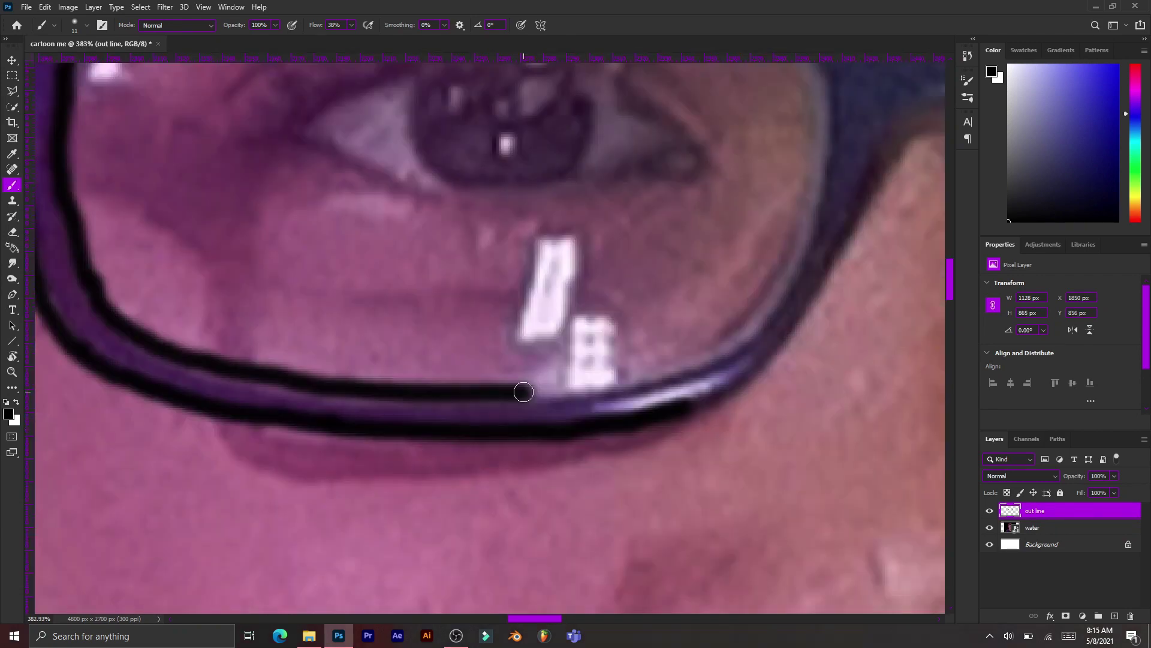
{"action": "mouse_move", "coordinate": [523, 392]}
{"action": "left_mouse_down"}
{"action": "mouse_move", "coordinate": [745, 336]}
{"action": "mouse_move", "coordinate": [831, 126]}
{"action": "left_mouse_up"}
{"action": "mouse_move", "coordinate": [678, 414]}
{"action": "left_mouse_down"}
{"action": "mouse_move", "coordinate": [804, 310]}
{"action": "mouse_move", "coordinate": [862, 214]}
{"action": "left_mouse_up"}
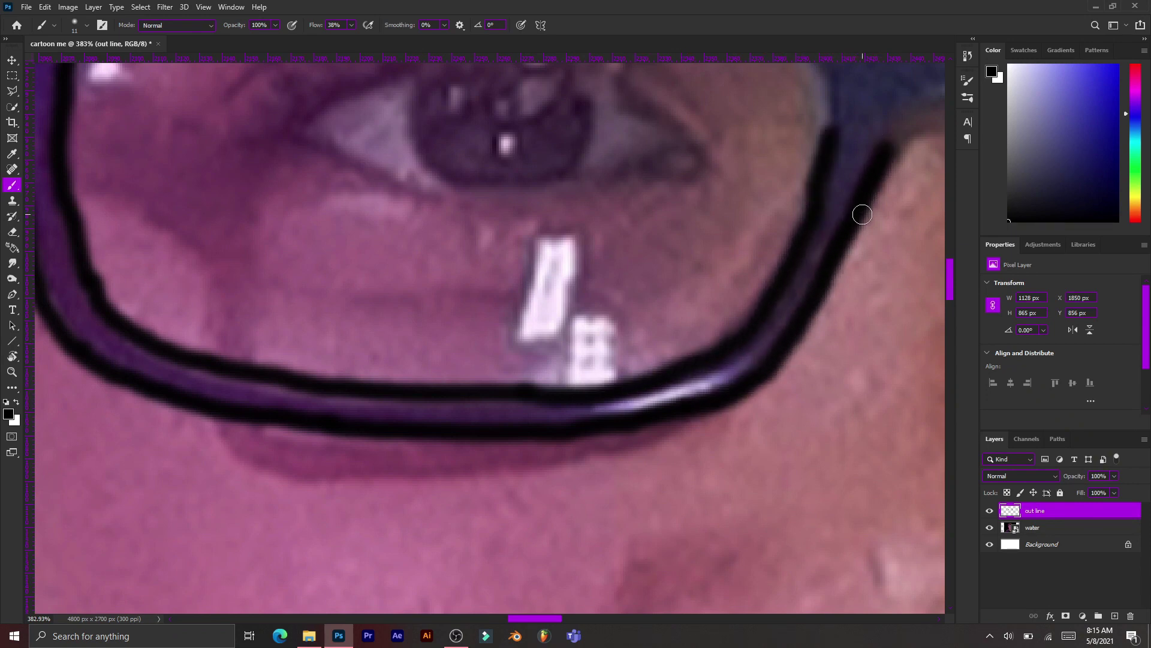
{"action": "scroll", "coordinate": [779, 252], "scroll_direction": "up", "scroll_amount": 3}
{"action": "mouse_move", "coordinate": [45, 147]}
{"action": "left_mouse_down"}
{"action": "mouse_move", "coordinate": [211, 108]}
{"action": "mouse_move", "coordinate": [596, 133]}
{"action": "mouse_move", "coordinate": [690, 171]}
{"action": "left_mouse_up"}
{"action": "scroll", "coordinate": [666, 282], "scroll_direction": "right", "scroll_amount": 3}
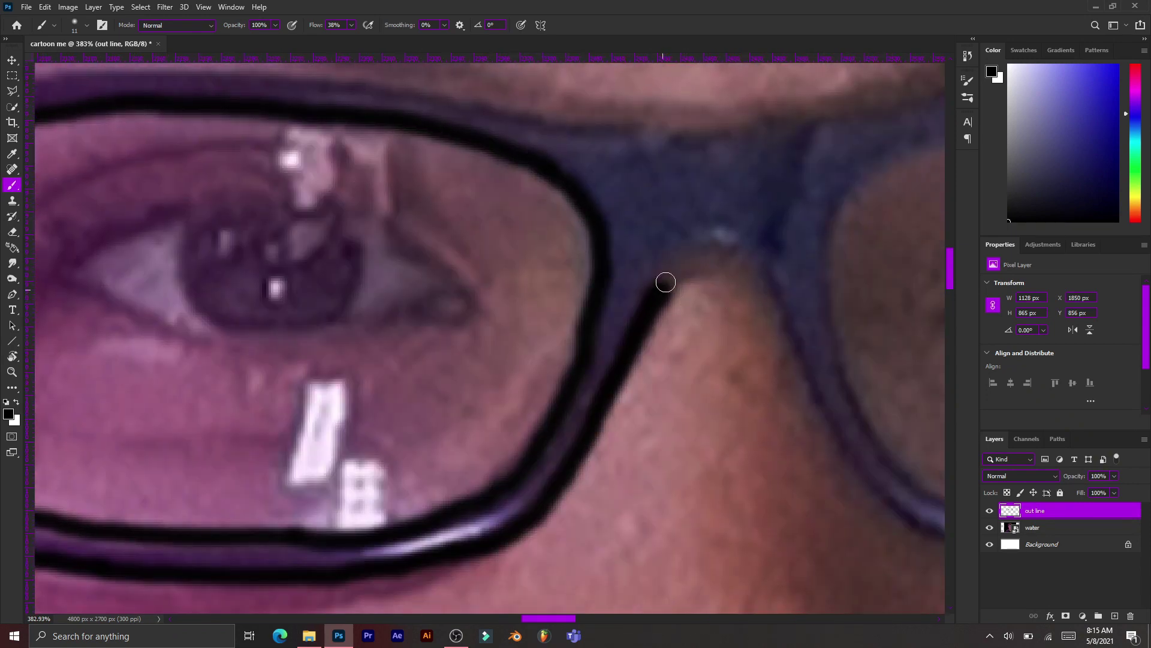
{"action": "left_click_drag", "start_coordinate": [665, 282], "coordinate": [840, 444]}
Step: Outline the top edge of the glasses frame across the bridge
{"action": "scroll", "coordinate": [840, 445], "scroll_direction": "up", "scroll_amount": 3}
{"action": "scroll", "coordinate": [840, 444], "scroll_direction": "left", "scroll_amount": 4}
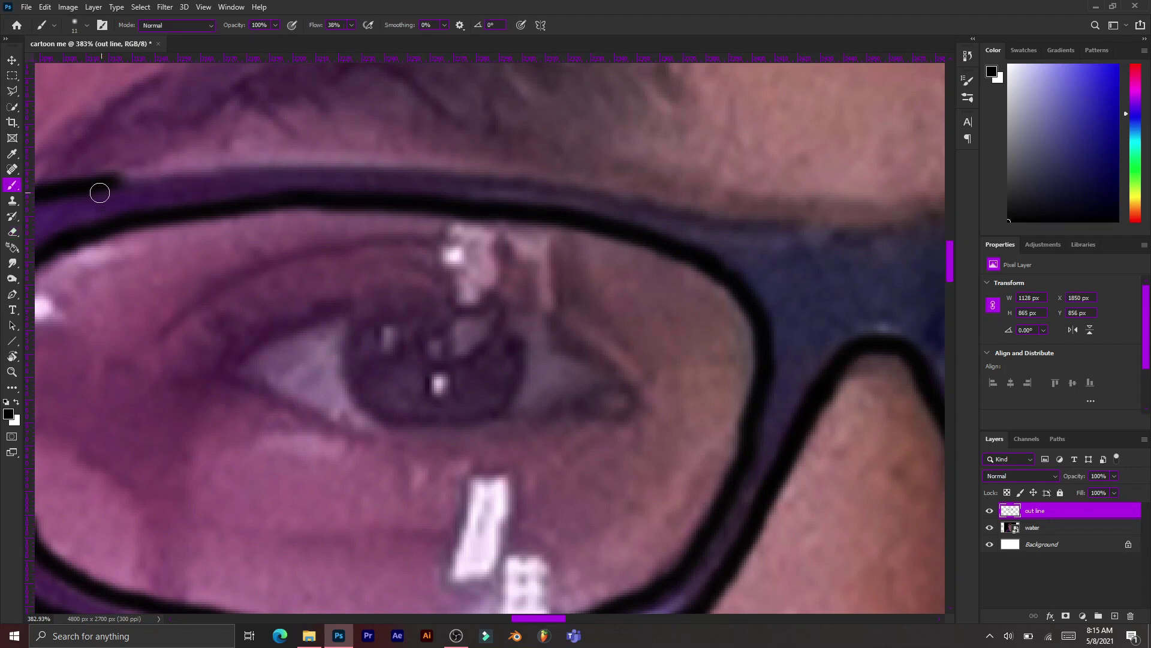
{"action": "mouse_move", "coordinate": [100, 192]}
{"action": "left_mouse_down"}
{"action": "mouse_move", "coordinate": [321, 159]}
{"action": "mouse_move", "coordinate": [642, 198]}
{"action": "left_mouse_up"}
{"action": "scroll", "coordinate": [600, 207], "scroll_direction": "right", "scroll_amount": 4}
{"action": "left_click_drag", "start_coordinate": [522, 216], "coordinate": [816, 171]}
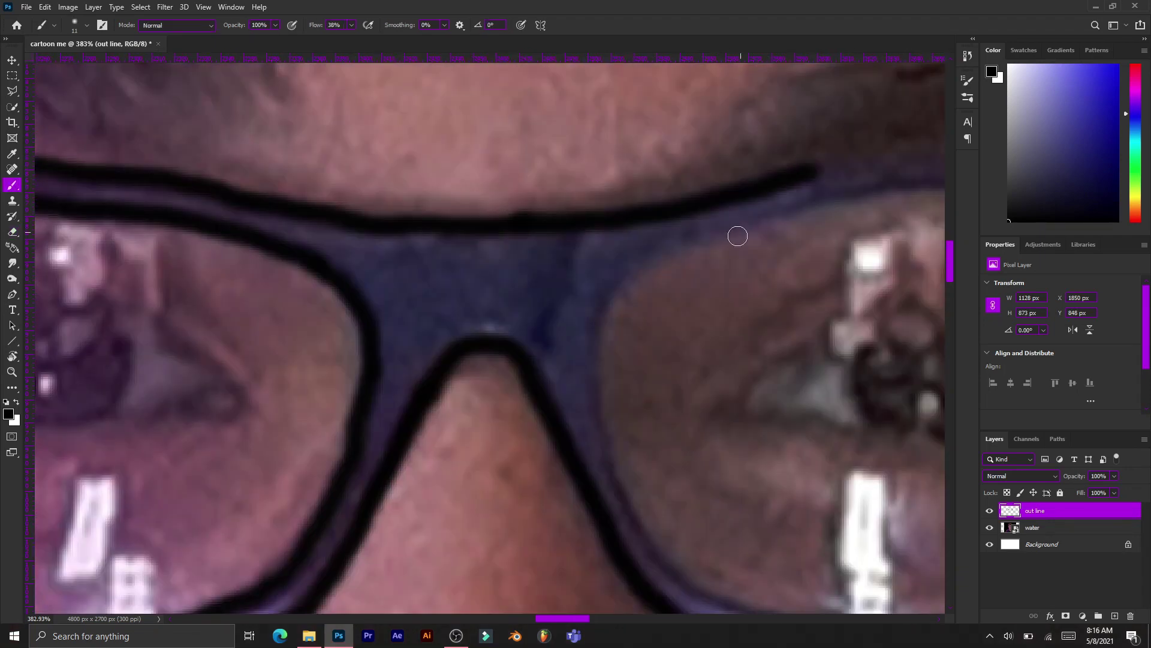
{"action": "scroll", "coordinate": [738, 236], "scroll_direction": "down", "scroll_amount": 3}
{"action": "scroll", "coordinate": [738, 236], "scroll_direction": "right", "scroll_amount": 4}
Step: Outline the lower, inner and outer rims of the right lens
{"action": "left_click_drag", "start_coordinate": [478, 431], "coordinate": [719, 489]}
{"action": "scroll", "coordinate": [442, 167], "scroll_direction": "up", "scroll_amount": 1}
{"action": "mouse_move", "coordinate": [443, 165]}
{"action": "left_mouse_down"}
{"action": "mouse_move", "coordinate": [430, 332]}
{"action": "mouse_move", "coordinate": [623, 511]}
{"action": "mouse_move", "coordinate": [819, 511]}
{"action": "left_mouse_up"}
{"action": "mouse_move", "coordinate": [650, 504]}
{"action": "left_mouse_down"}
{"action": "mouse_move", "coordinate": [721, 545]}
{"action": "mouse_move", "coordinate": [833, 540]}
{"action": "left_mouse_up"}
{"action": "scroll", "coordinate": [834, 539], "scroll_direction": "right", "scroll_amount": 7}
{"action": "scroll", "coordinate": [599, 539], "scroll_direction": "right", "scroll_amount": 1}
{"action": "mouse_move", "coordinate": [435, 542]}
{"action": "left_mouse_down"}
{"action": "mouse_move", "coordinate": [514, 540]}
{"action": "mouse_move", "coordinate": [773, 455]}
{"action": "mouse_move", "coordinate": [826, 354]}
{"action": "mouse_move", "coordinate": [900, 75]}
{"action": "left_mouse_up"}
Step: Finish the remaining frame strokes and outline the glasses arm near the right ear
{"action": "scroll", "coordinate": [600, 180], "scroll_direction": "up", "scroll_amount": 2}
{"action": "mouse_move", "coordinate": [239, 167]}
{"action": "left_mouse_down"}
{"action": "mouse_move", "coordinate": [771, 174]}
{"action": "mouse_move", "coordinate": [902, 198]}
{"action": "left_mouse_up"}
{"action": "mouse_move", "coordinate": [51, 284]}
{"action": "left_mouse_down"}
{"action": "mouse_move", "coordinate": [87, 259]}
{"action": "mouse_move", "coordinate": [486, 190]}
{"action": "mouse_move", "coordinate": [789, 275]}
{"action": "mouse_move", "coordinate": [681, 581]}
{"action": "mouse_move", "coordinate": [536, 555]}
{"action": "left_mouse_up"}
{"action": "scroll", "coordinate": [681, 581], "scroll_direction": "down", "scroll_amount": 2}
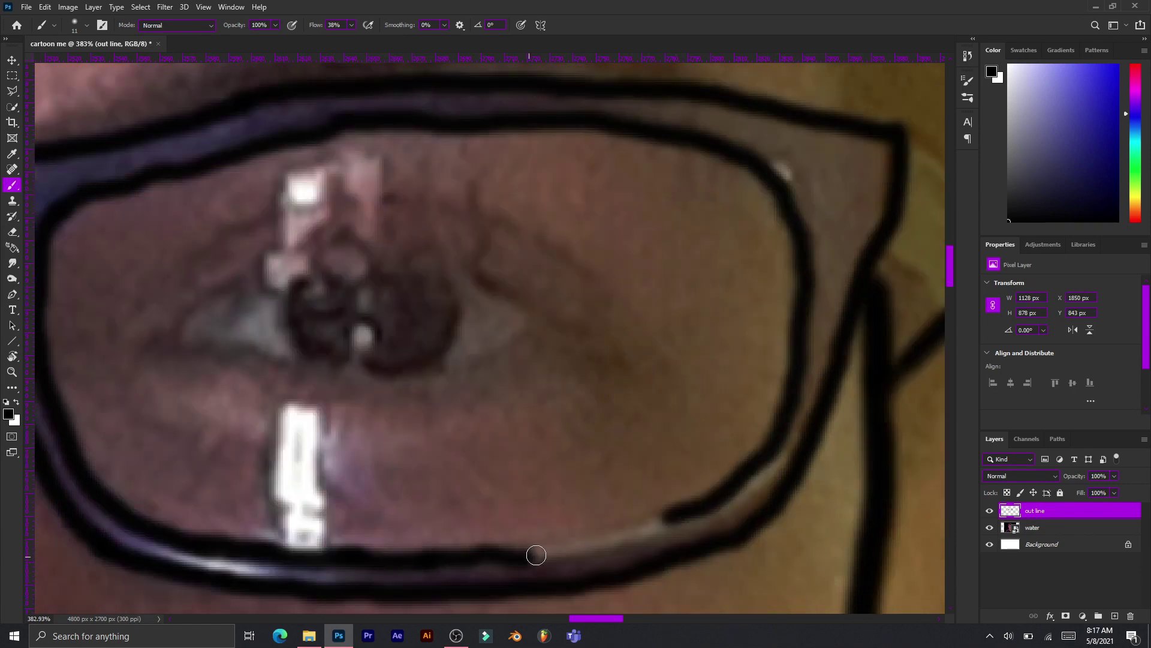
{"action": "scroll", "coordinate": [536, 555], "scroll_direction": "down", "scroll_amount": 3}
{"action": "scroll", "coordinate": [606, 424], "scroll_direction": "up", "scroll_amount": 2}
{"action": "left_click_drag", "start_coordinate": [606, 424], "coordinate": [660, 398]}
Step: Draw the chin line connecting the left and right jaw outlines
{"action": "scroll", "coordinate": [660, 399], "scroll_direction": "down", "scroll_amount": 4}
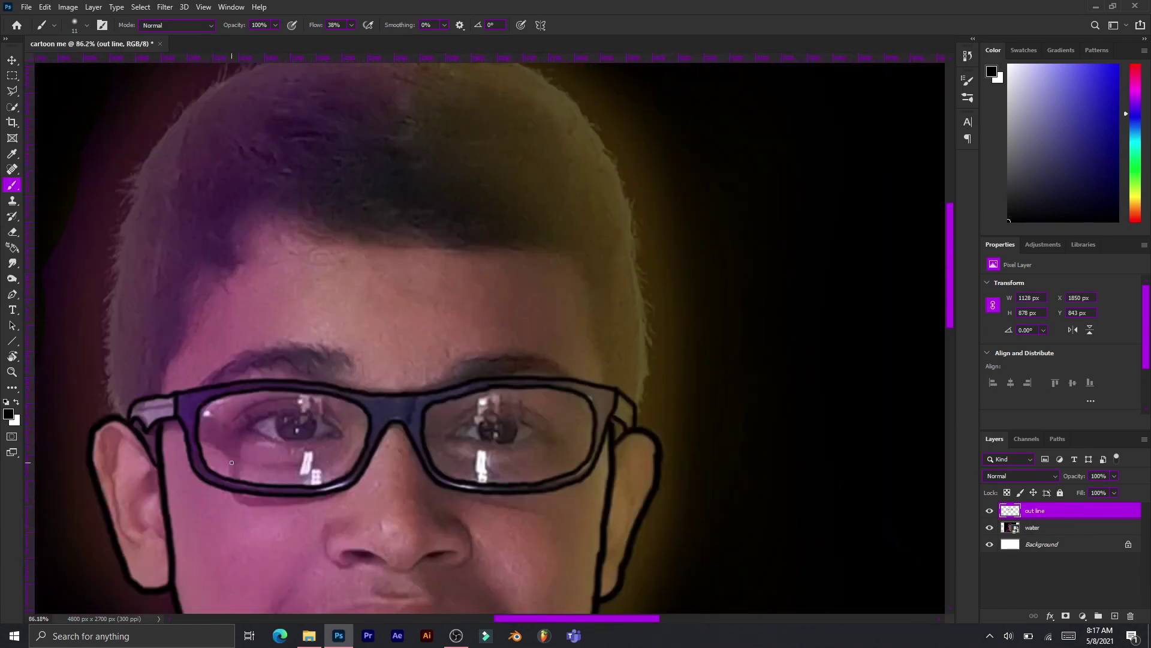
{"action": "scroll", "coordinate": [232, 463], "scroll_direction": "down", "scroll_amount": 5}
{"action": "scroll", "coordinate": [234, 252], "scroll_direction": "up", "scroll_amount": 3}
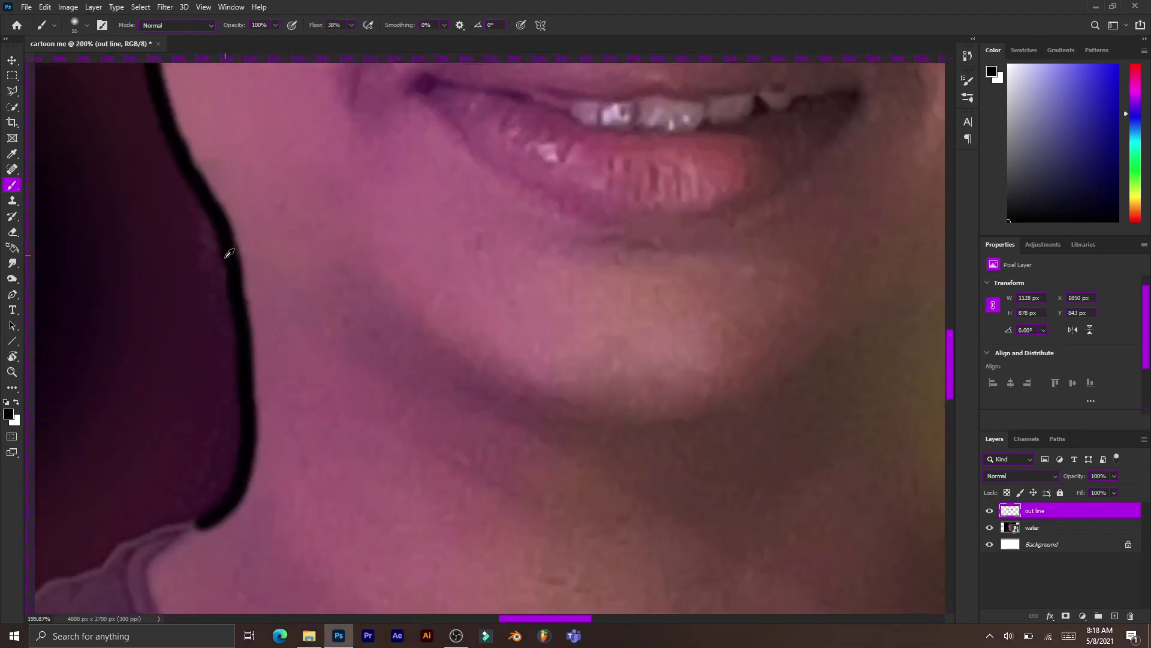
{"action": "left_click_drag", "start_coordinate": [460, 379], "coordinate": [507, 387]}
{"action": "left_click_drag", "start_coordinate": [223, 231], "coordinate": [460, 379]}
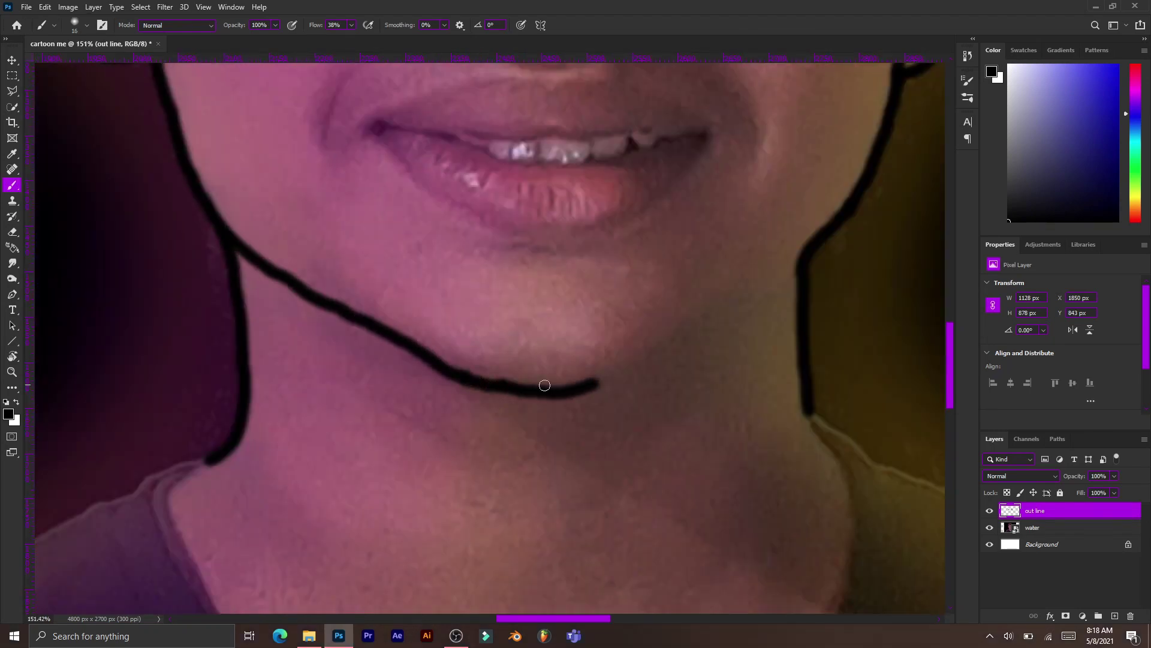
{"action": "left_click_drag", "start_coordinate": [806, 251], "coordinate": [604, 385]}
Step: Undo the stray nostril stroke and outline both nostrils in black
{"action": "scroll", "coordinate": [606, 384], "scroll_direction": "down", "scroll_amount": 3}
{"action": "scroll", "coordinate": [628, 363], "scroll_direction": "up", "scroll_amount": 3}
{"action": "scroll", "coordinate": [385, 149], "scroll_direction": "up", "scroll_amount": 2}
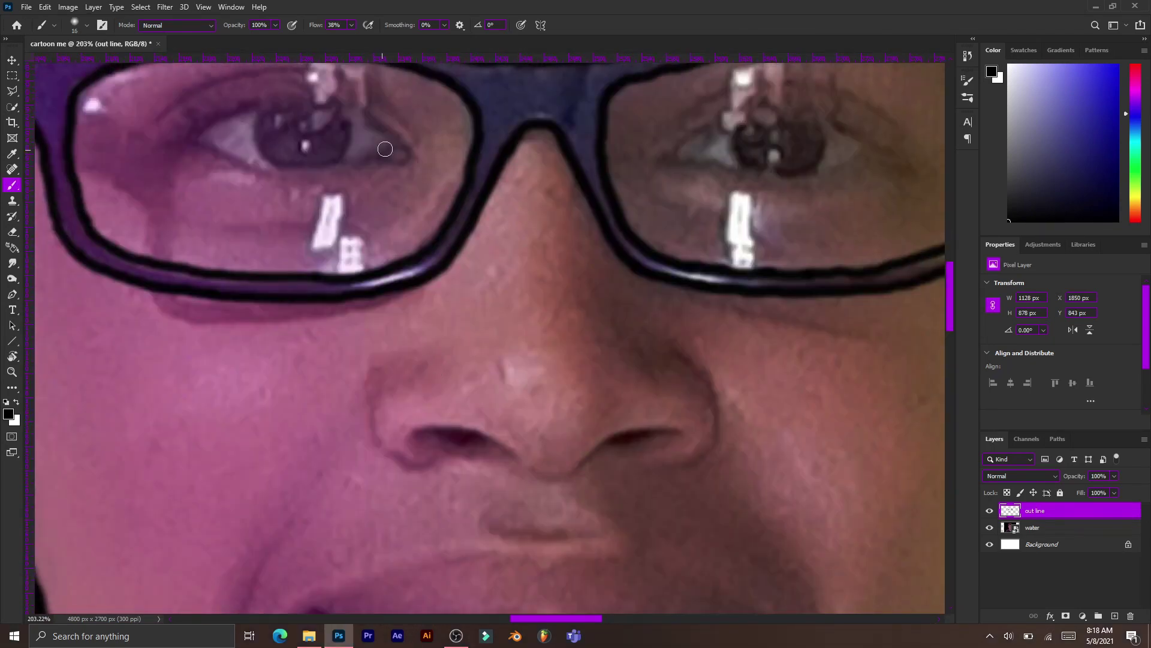
{"action": "key", "text": "ctrl+z"}
{"action": "key", "text": "e"}
{"action": "key", "text": "b"}
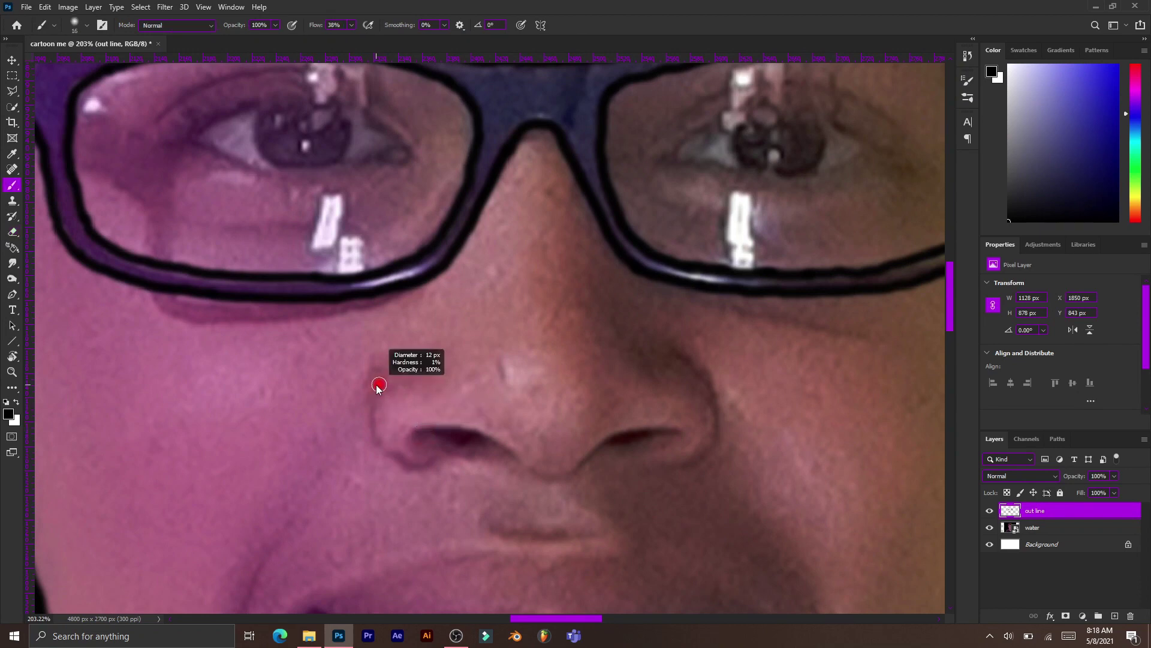
{"action": "mouse_move", "coordinate": [383, 372]}
{"action": "left_mouse_down"}
{"action": "mouse_move", "coordinate": [373, 396]}
{"action": "mouse_move", "coordinate": [441, 460]}
{"action": "left_mouse_up"}
{"action": "left_click_drag", "start_coordinate": [641, 462], "coordinate": [716, 408]}
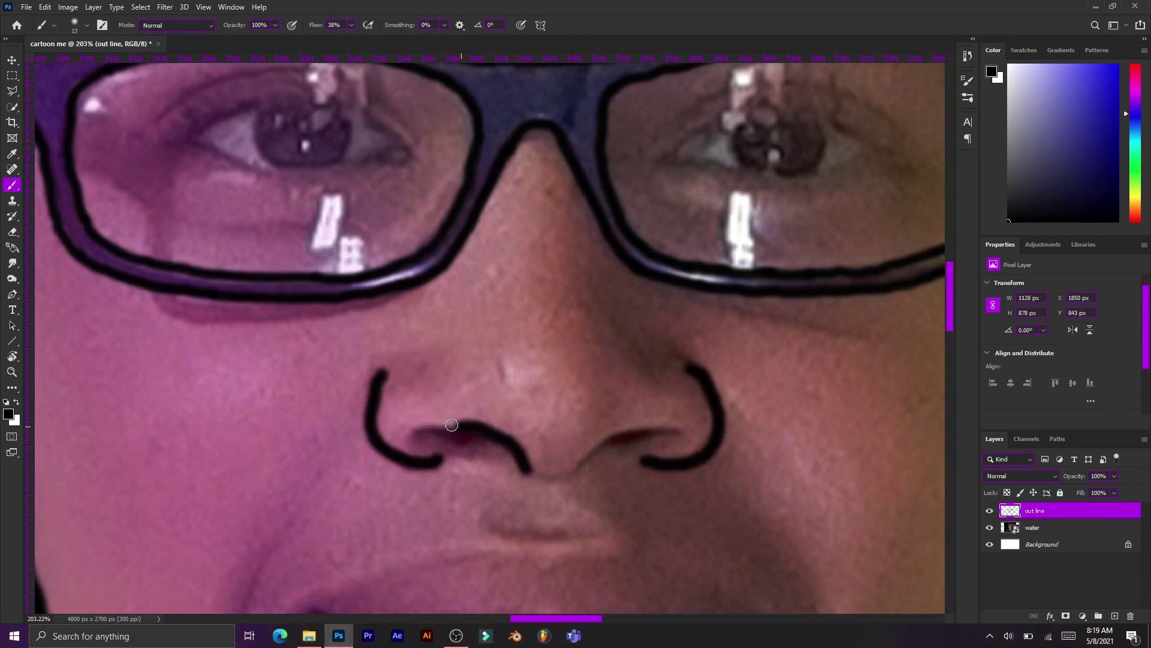
{"action": "left_click_drag", "start_coordinate": [580, 469], "coordinate": [635, 427]}
Step: Add small strokes beside the nostrils and erase the stray line parts
{"action": "scroll", "coordinate": [635, 427], "scroll_direction": "down", "scroll_amount": 1}
{"action": "scroll", "coordinate": [635, 427], "scroll_direction": "up", "scroll_amount": 2}
{"action": "left_click_drag", "start_coordinate": [654, 381], "coordinate": [695, 420]}
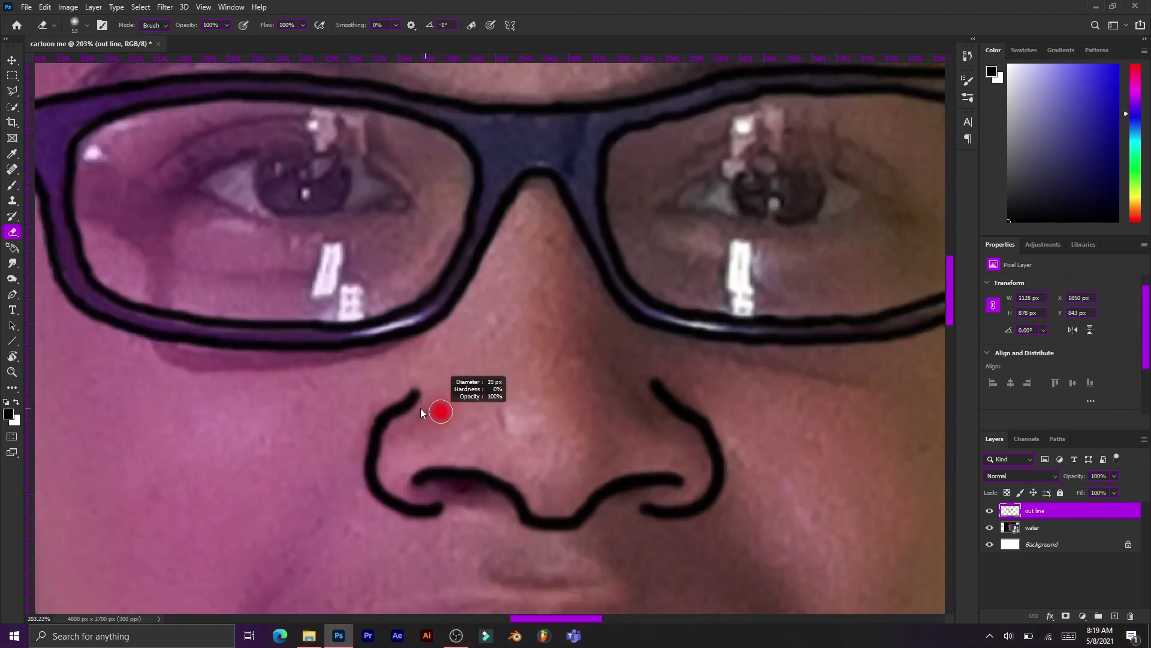
{"action": "left_click_drag", "start_coordinate": [416, 390], "coordinate": [375, 426]}
{"action": "key", "text": "e"}
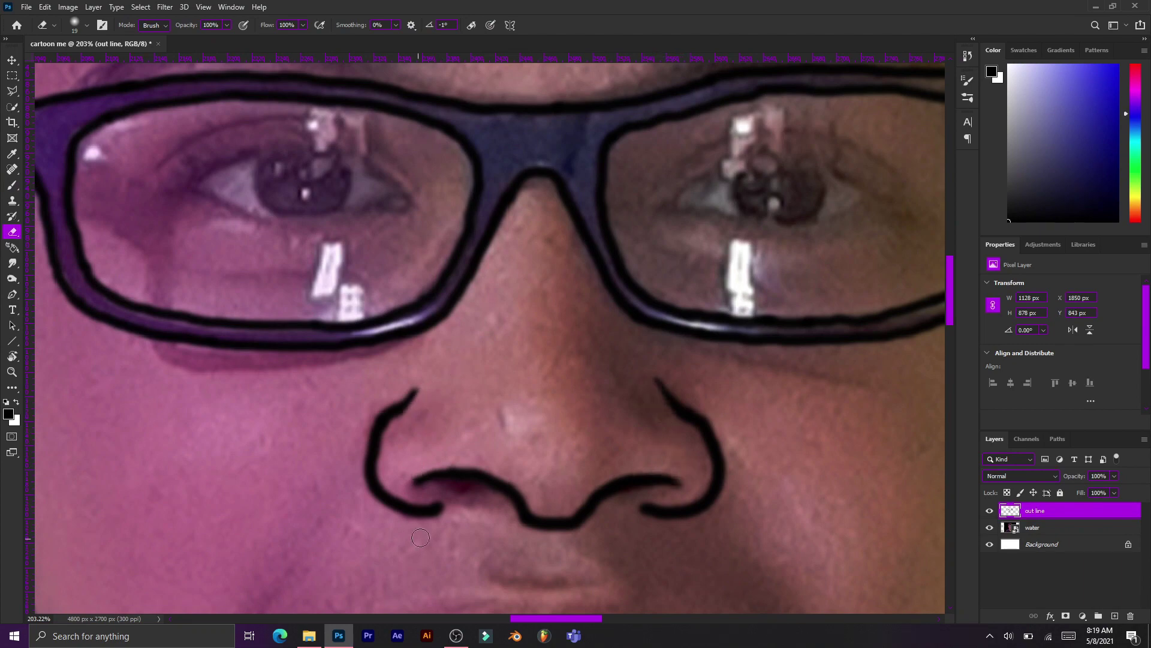
{"action": "scroll", "coordinate": [631, 508], "scroll_direction": "up", "scroll_amount": 3}
{"action": "scroll", "coordinate": [355, 391], "scroll_direction": "down", "scroll_amount": 2}
{"action": "left_click_drag", "start_coordinate": [379, 411], "coordinate": [492, 438]}
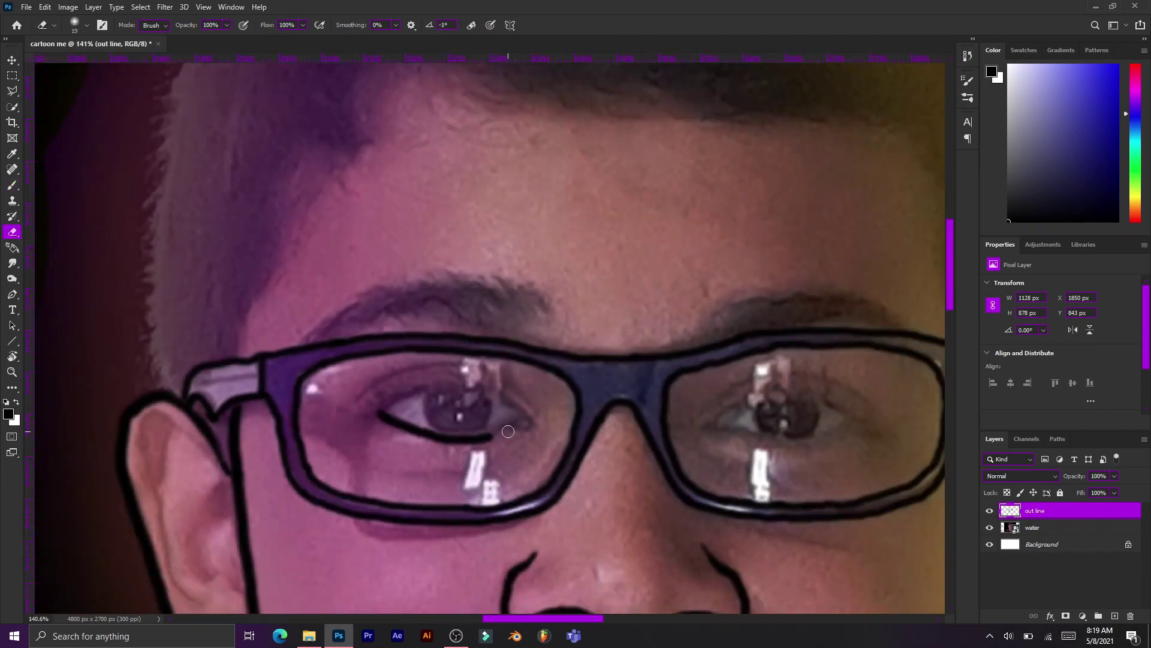
{"action": "scroll", "coordinate": [393, 430], "scroll_direction": "up", "scroll_amount": 2}
{"action": "key", "text": "b"}
Step: Outline the lower eyelid and extend the upper eyelid crease, erasing stray bits
{"action": "left_click_drag", "start_coordinate": [379, 410], "coordinate": [574, 414]}
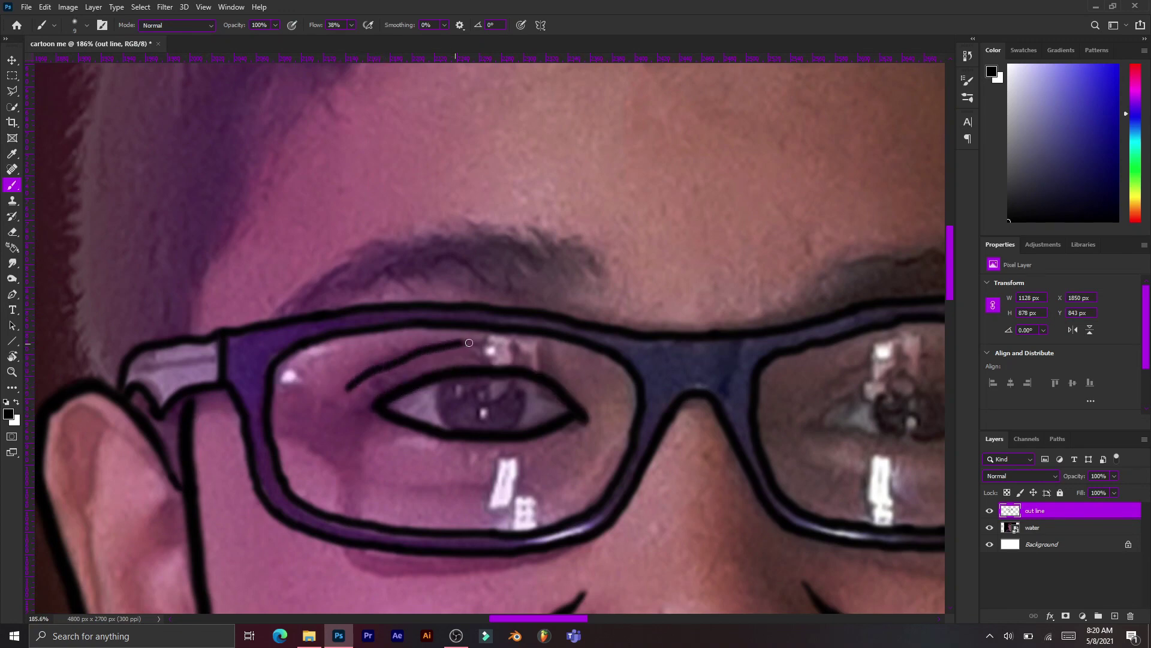
{"action": "left_click_drag", "start_coordinate": [469, 343], "coordinate": [581, 374]}
{"action": "key", "text": "e"}
{"action": "scroll", "coordinate": [348, 373], "scroll_direction": "down", "scroll_amount": 1}
{"action": "scroll", "coordinate": [599, 390], "scroll_direction": "up", "scroll_amount": 1}
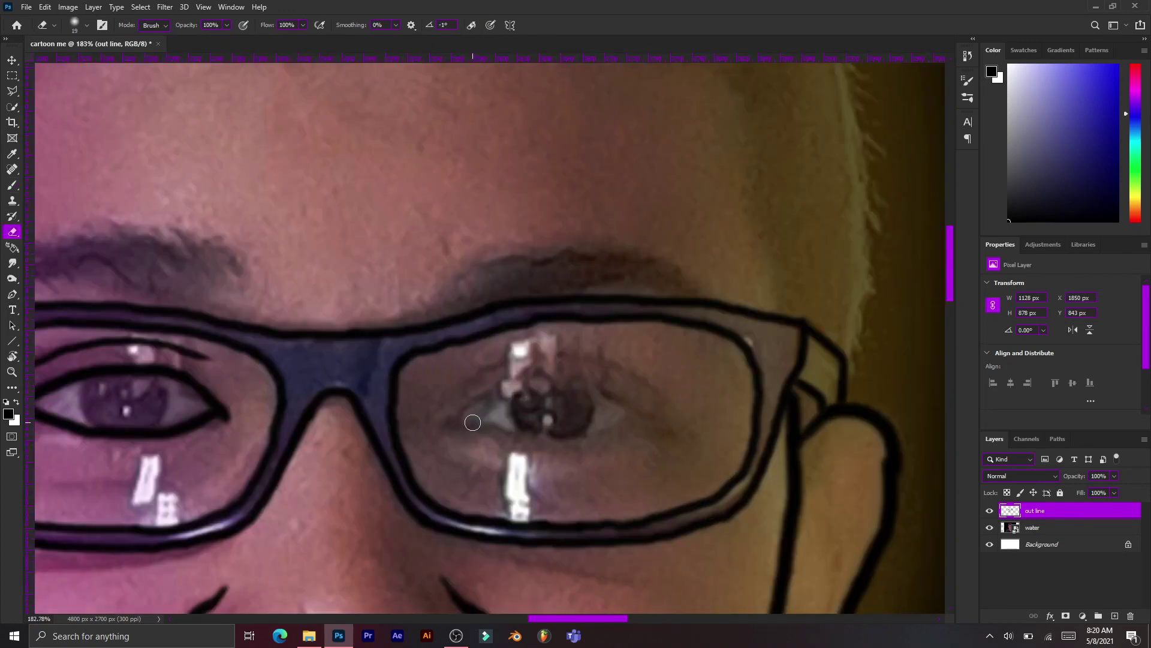
{"action": "key", "text": "b"}
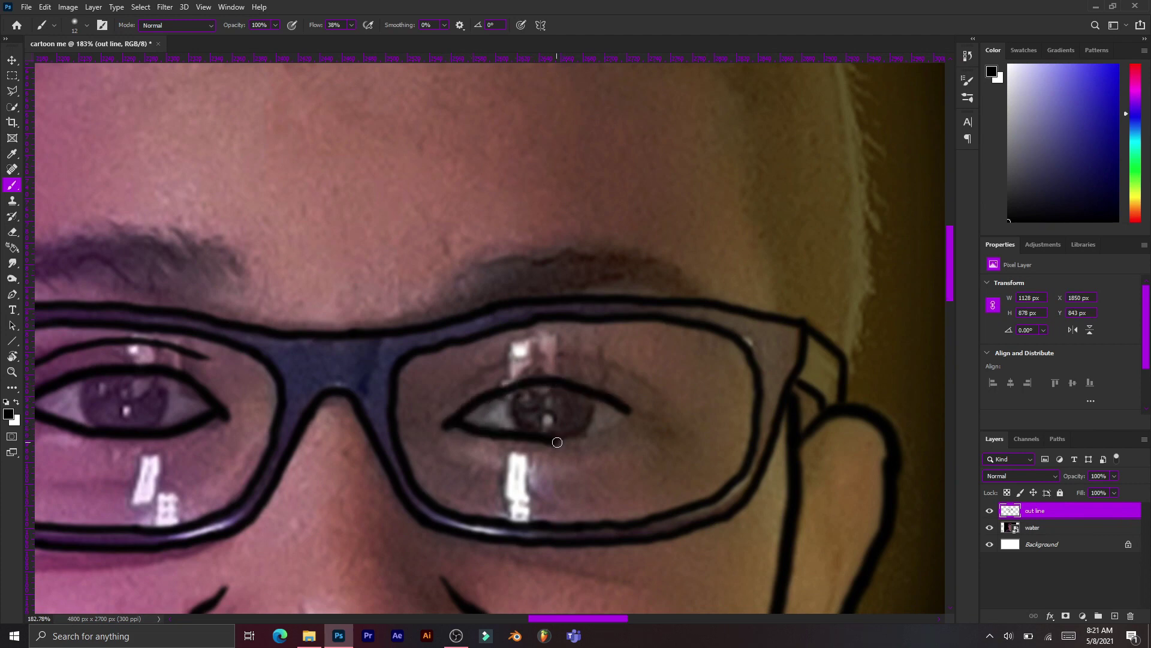
{"action": "key", "text": "bracketleft"}
{"action": "key", "text": "bracketleft"}
{"action": "scroll", "coordinate": [649, 388], "scroll_direction": "down", "scroll_amount": 3}
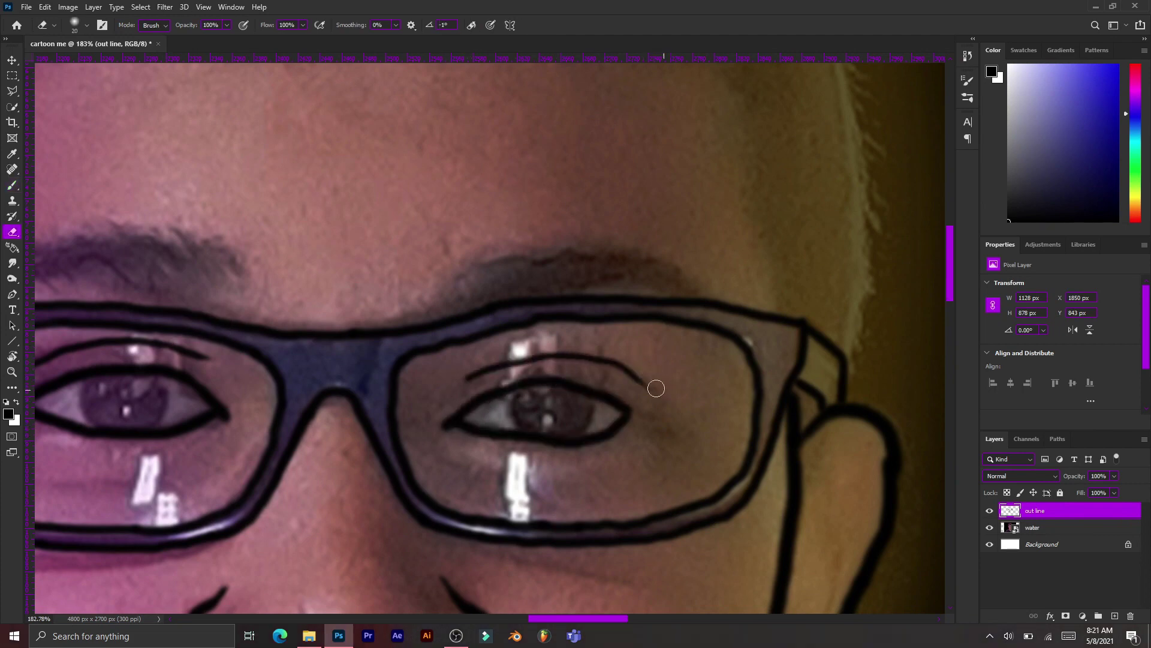
{"action": "scroll", "coordinate": [653, 387], "scroll_direction": "down", "scroll_amount": 2}
{"action": "scroll", "coordinate": [415, 404], "scroll_direction": "down", "scroll_amount": 1}
Step: Draw the right smile line and the groove above the upper lip, erasing stray bits
{"action": "scroll", "coordinate": [388, 322], "scroll_direction": "up", "scroll_amount": 4}
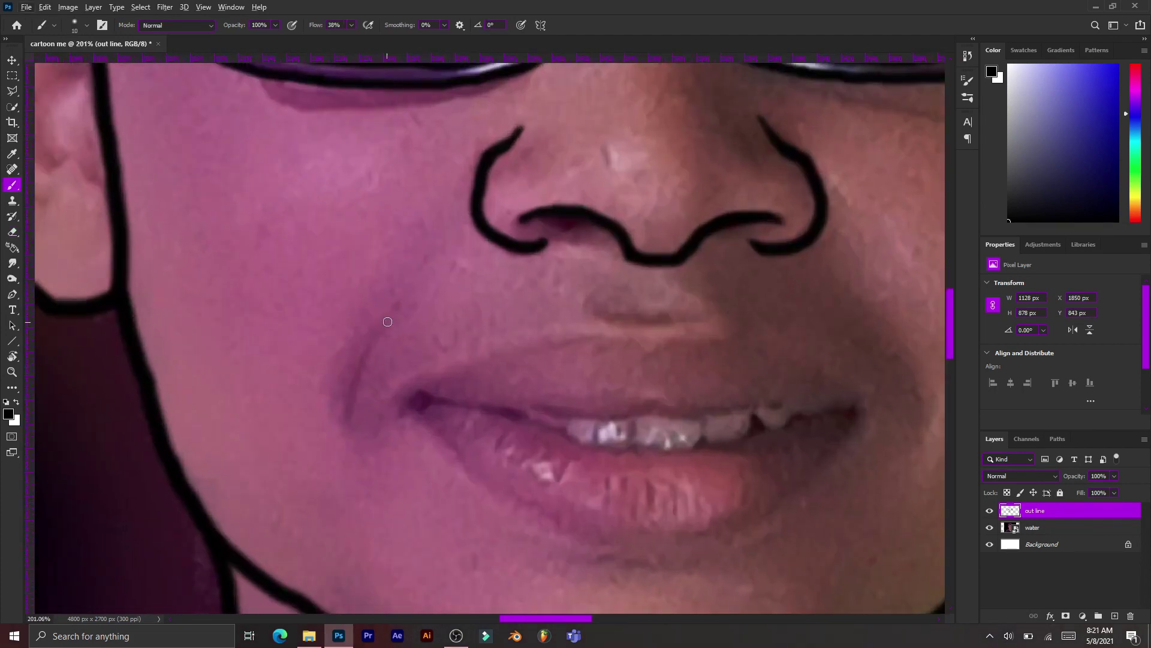
{"action": "key", "text": "e"}
{"action": "scroll", "coordinate": [415, 330], "scroll_direction": "right", "scroll_amount": 5}
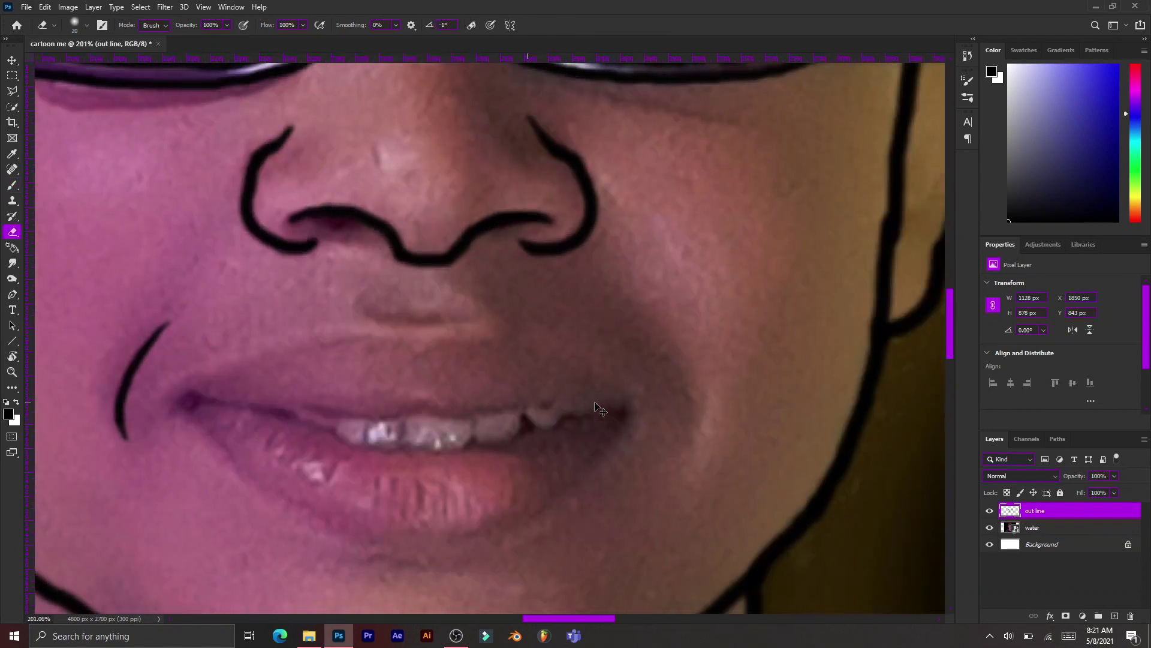
{"action": "key", "text": "b"}
{"action": "left_click_drag", "start_coordinate": [629, 482], "coordinate": [626, 391]}
{"action": "key", "text": "e"}
{"action": "scroll", "coordinate": [300, 324], "scroll_direction": "left", "scroll_amount": 3}
{"action": "key", "text": "b"}
{"action": "left_click_drag", "start_coordinate": [375, 317], "coordinate": [376, 349]}
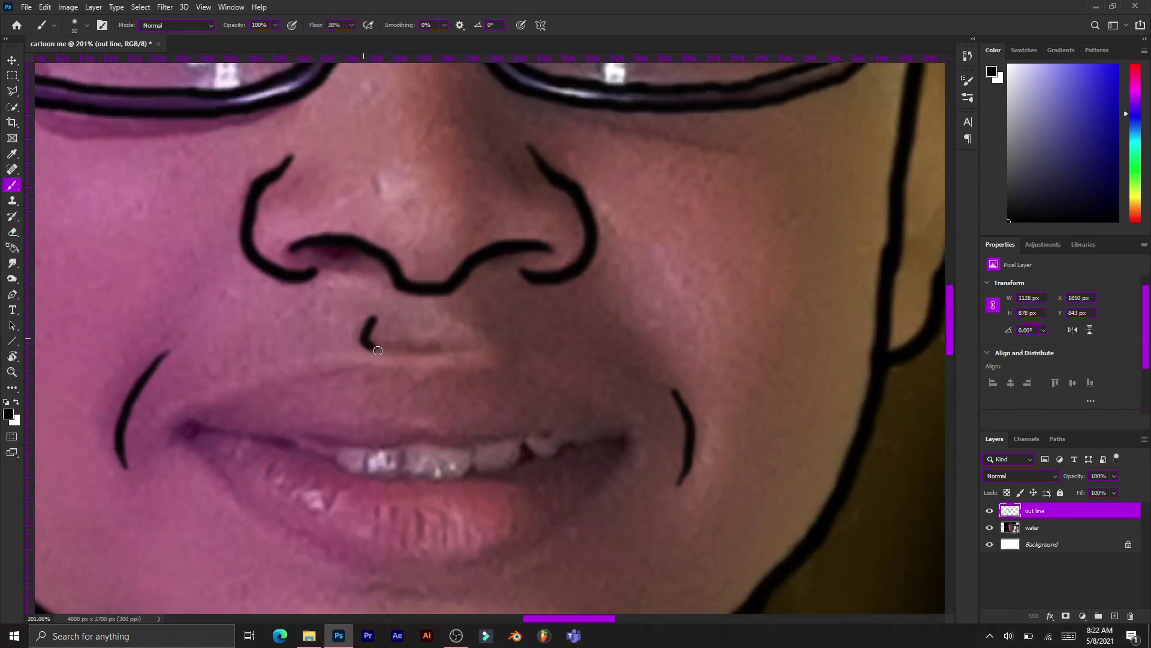
{"action": "key", "text": "e"}
Step: Draw the inner ear contours: the upper inner curve and the inner fold
{"action": "scroll", "coordinate": [345, 314], "scroll_direction": "down", "scroll_amount": 4}
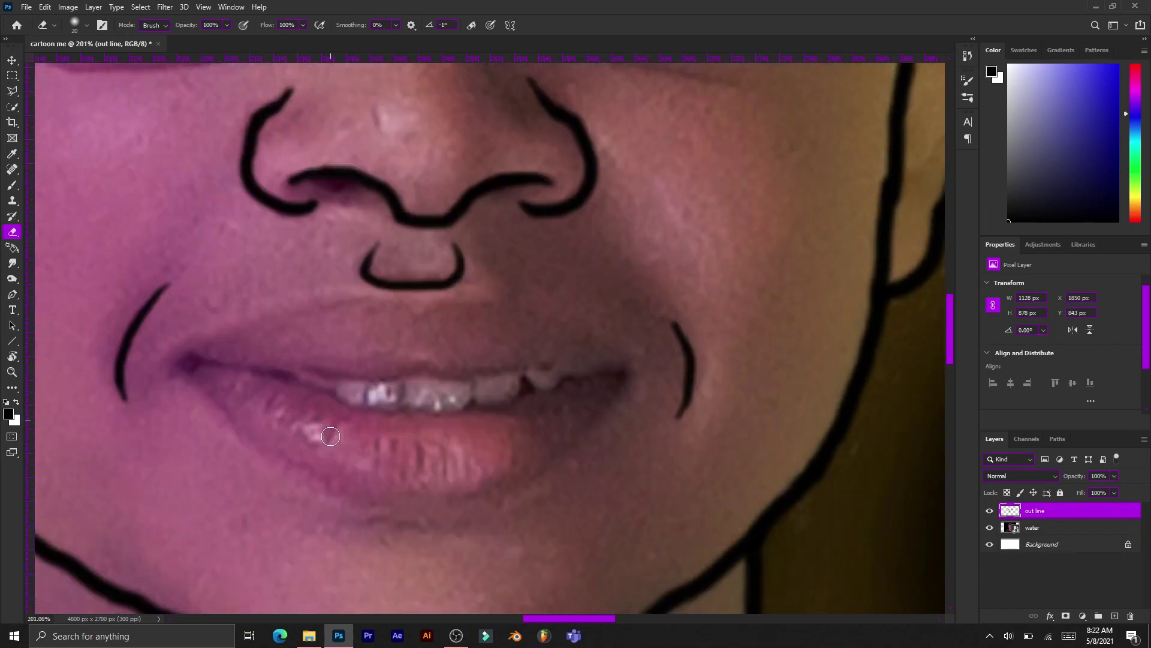
{"action": "scroll", "coordinate": [540, 299], "scroll_direction": "down", "scroll_amount": 5}
{"action": "scroll", "coordinate": [388, 214], "scroll_direction": "up", "scroll_amount": 6}
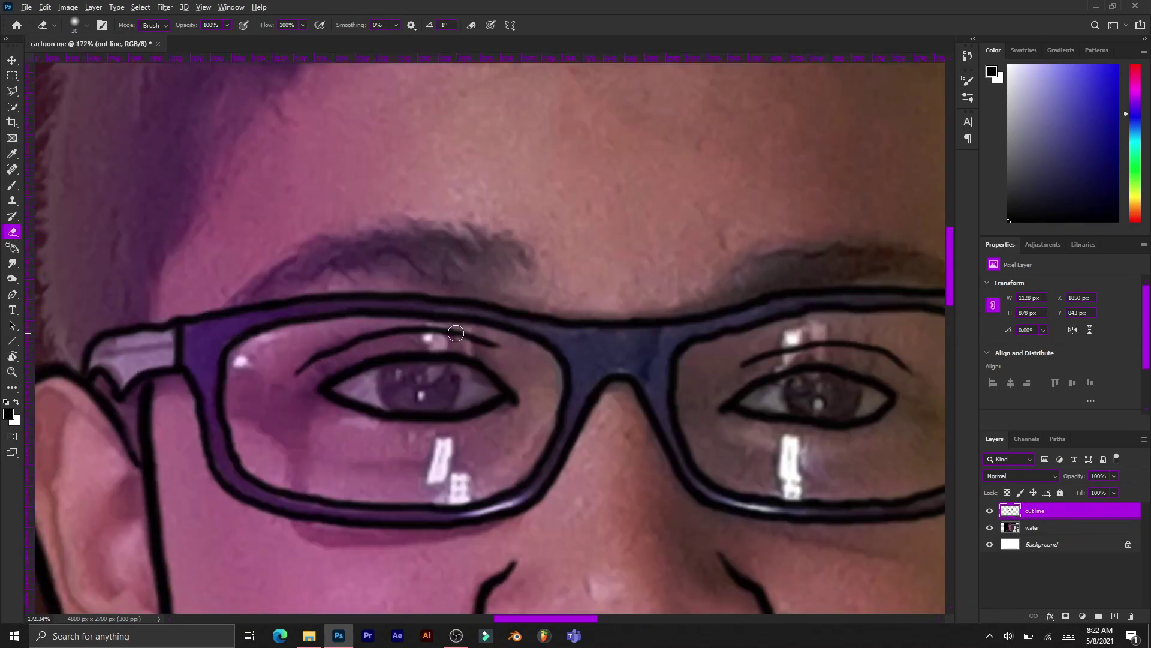
{"action": "key", "text": "b"}
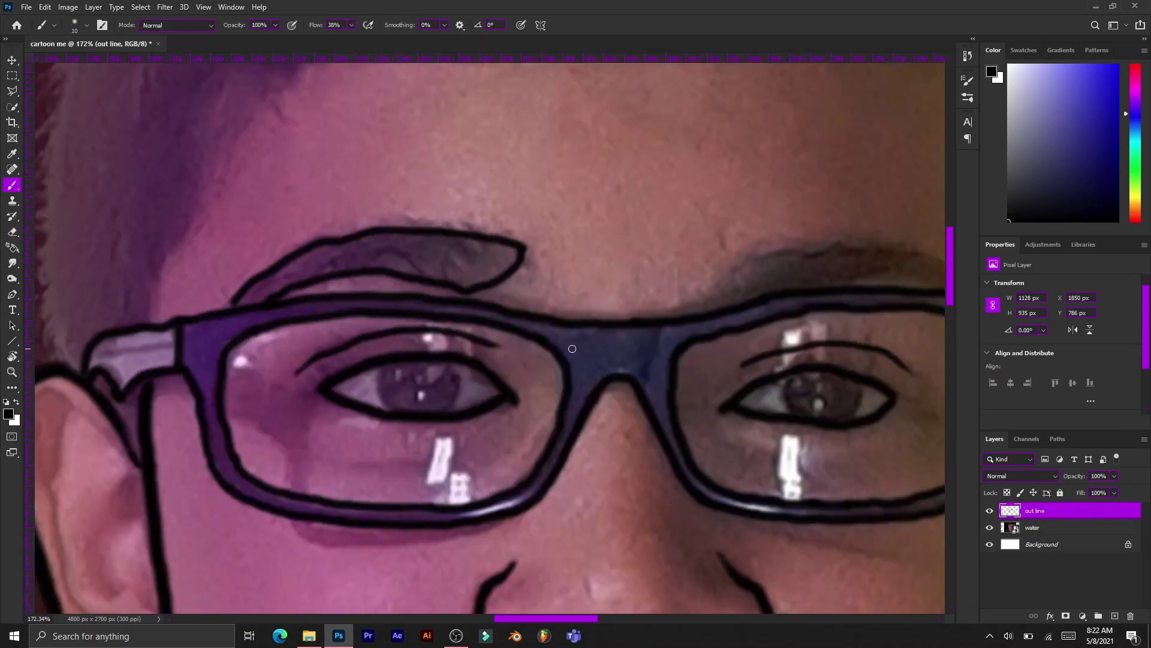
{"action": "scroll", "coordinate": [582, 348], "scroll_direction": "right", "scroll_amount": 4}
{"action": "scroll", "coordinate": [525, 280], "scroll_direction": "down", "scroll_amount": 3}
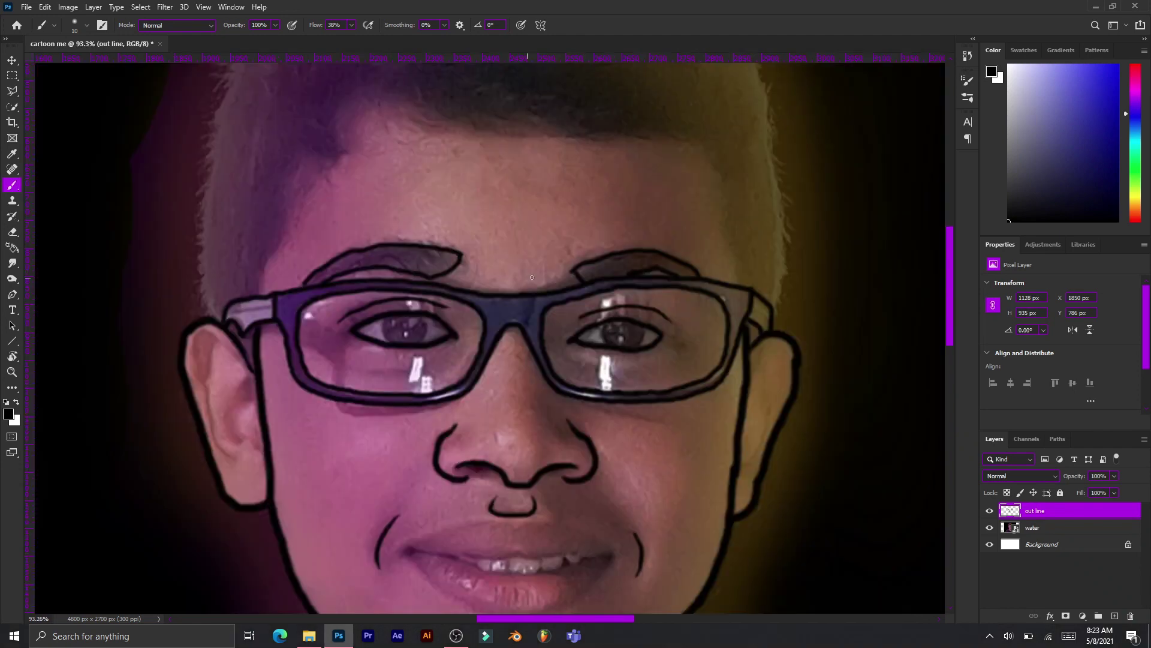
{"action": "scroll", "coordinate": [432, 271], "scroll_direction": "up", "scroll_amount": 3}
{"action": "scroll", "coordinate": [431, 271], "scroll_direction": "up", "scroll_amount": 2}
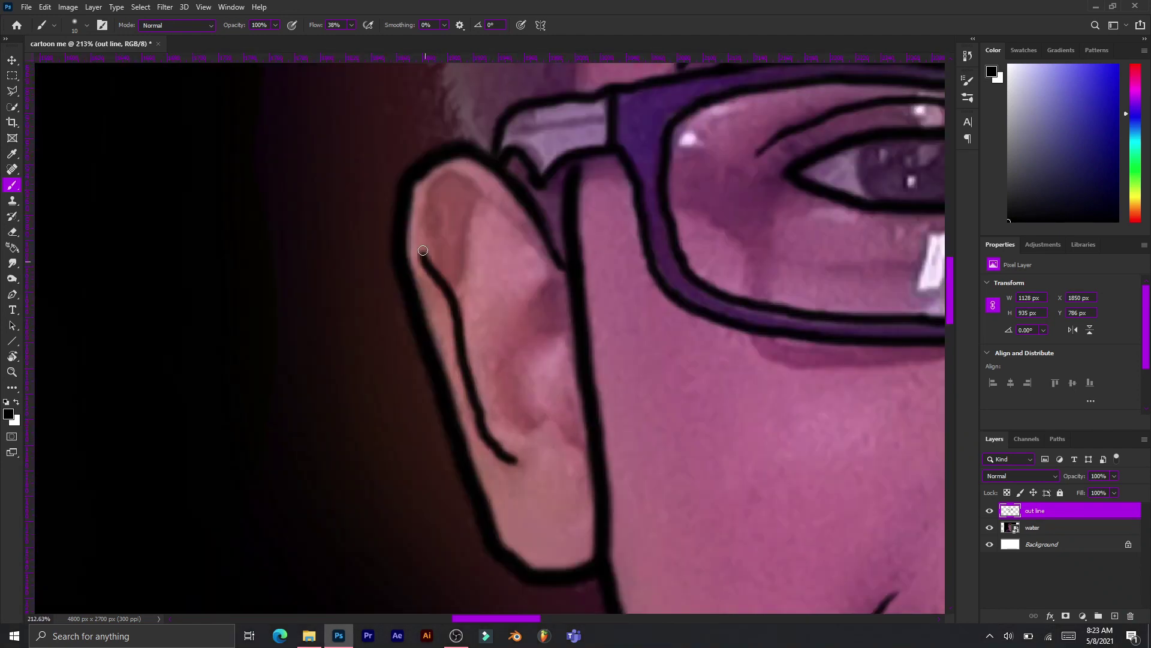
{"action": "left_click_drag", "start_coordinate": [423, 250], "coordinate": [535, 251]}
{"action": "left_click_drag", "start_coordinate": [571, 327], "coordinate": [563, 431]}
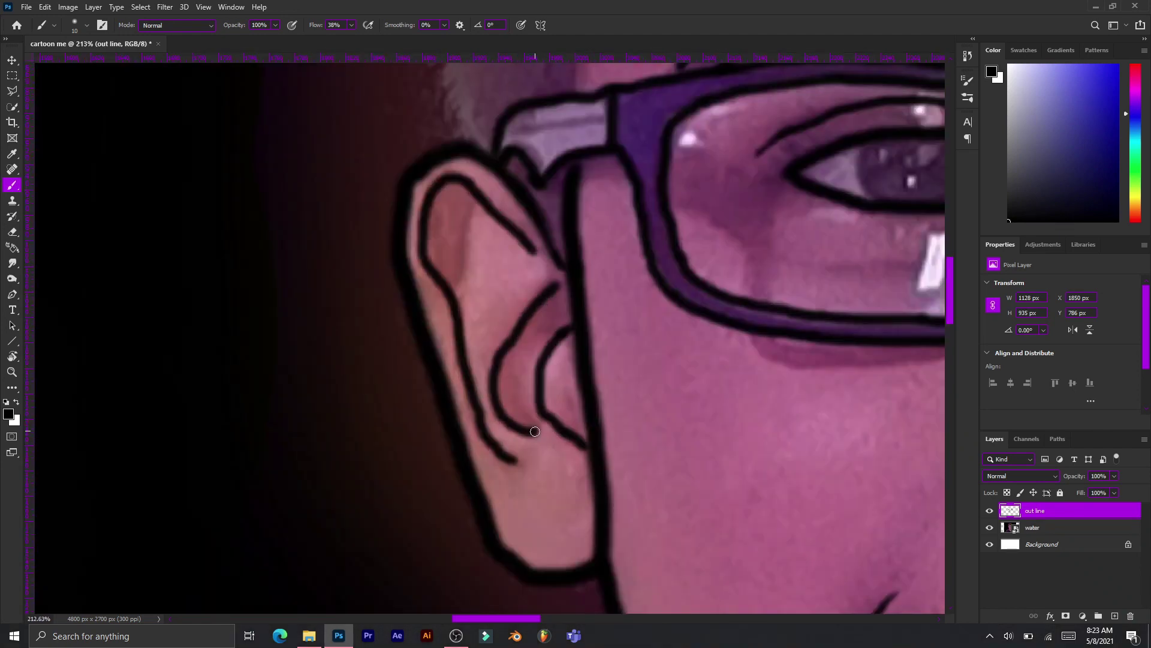
Step: Erase stray parts of the inner ear lines with the Eraser
{"action": "key", "text": "e"}
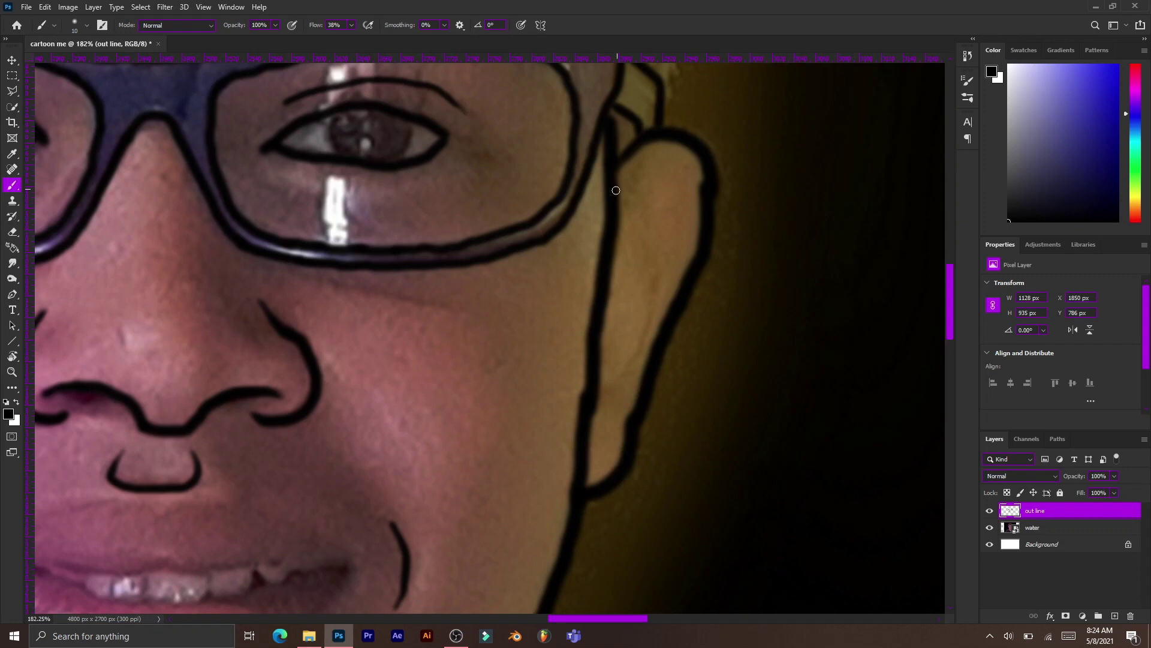
{"action": "scroll", "coordinate": [616, 190], "scroll_direction": "down", "scroll_amount": 2}
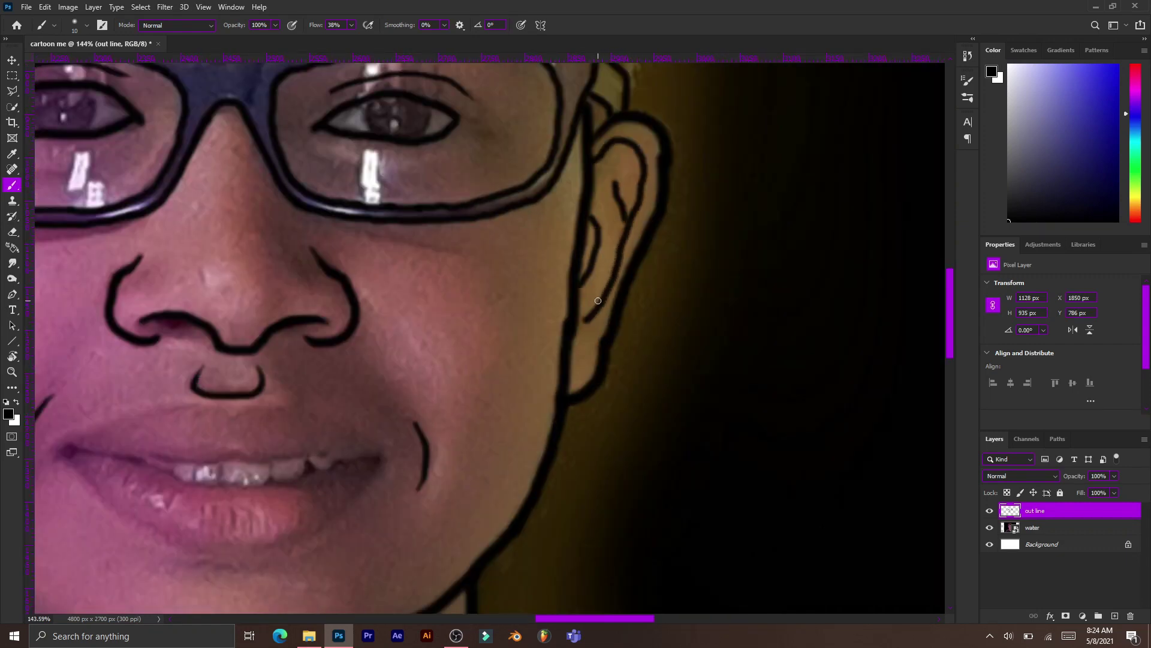
{"action": "key", "text": "e"}
{"action": "scroll", "coordinate": [598, 312], "scroll_direction": "up", "scroll_amount": 2}
{"action": "scroll", "coordinate": [600, 312], "scroll_direction": "up", "scroll_amount": 2}
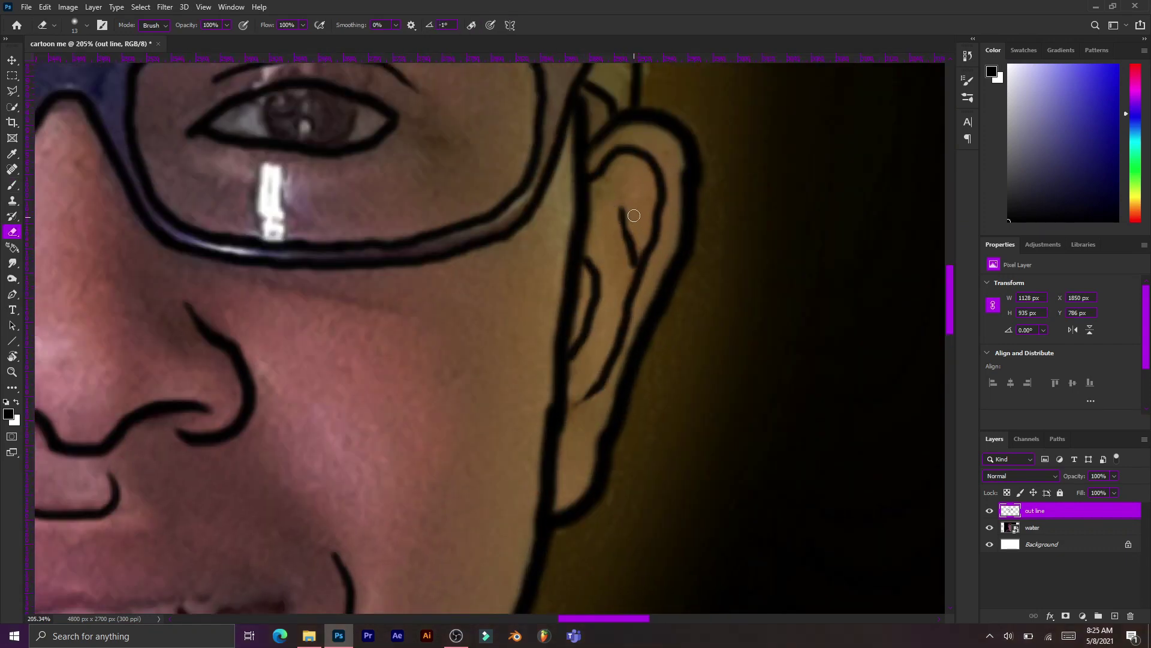
{"action": "scroll", "coordinate": [634, 215], "scroll_direction": "down", "scroll_amount": 4}
{"action": "scroll", "coordinate": [240, 360], "scroll_direction": "up", "scroll_amount": 3}
{"action": "scroll", "coordinate": [221, 384], "scroll_direction": "up", "scroll_amount": 1}
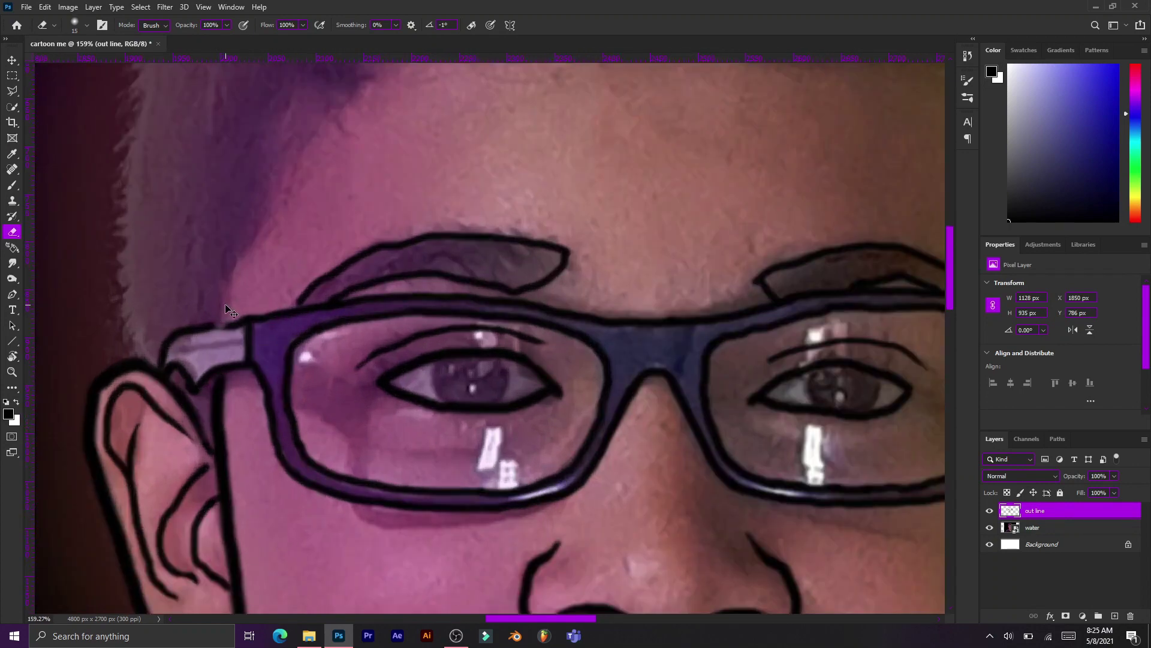
Step: Trace the left temple and the hairline in black, undoing stray stroke ends
{"action": "key", "text": "b"}
{"action": "scroll", "coordinate": [221, 308], "scroll_direction": "up", "scroll_amount": 3}
{"action": "left_click_drag", "start_coordinate": [236, 424], "coordinate": [360, 226]}
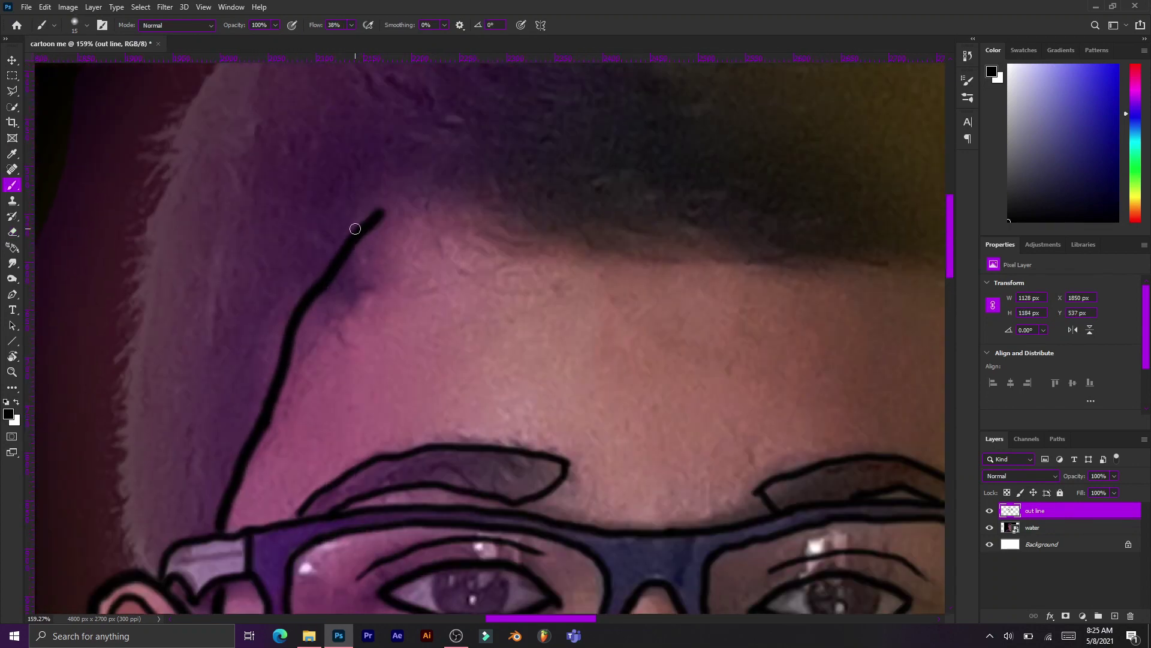
{"action": "scroll", "coordinate": [360, 226], "scroll_direction": "right", "scroll_amount": 3}
{"action": "scroll", "coordinate": [142, 276], "scroll_direction": "down", "scroll_amount": 1}
{"action": "key", "text": "ctrl+z"}
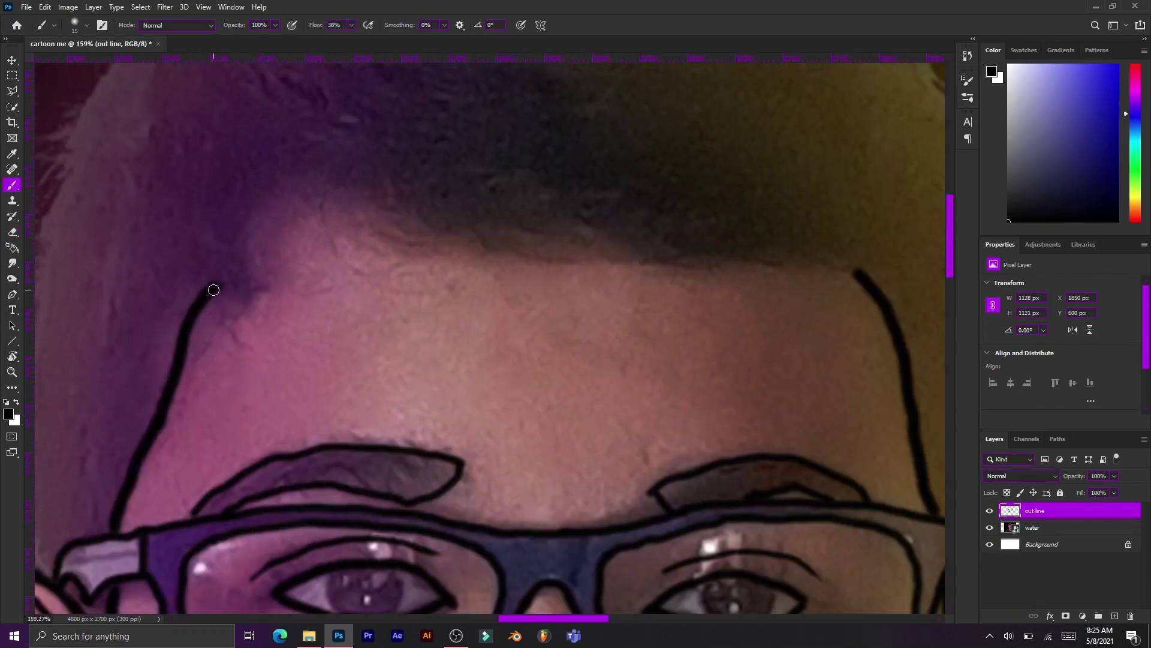
{"action": "mouse_move", "coordinate": [211, 291]}
{"action": "left_mouse_down"}
{"action": "mouse_move", "coordinate": [378, 212]}
{"action": "mouse_move", "coordinate": [510, 279]}
{"action": "left_mouse_up"}
{"action": "key", "text": "ctrl+z"}
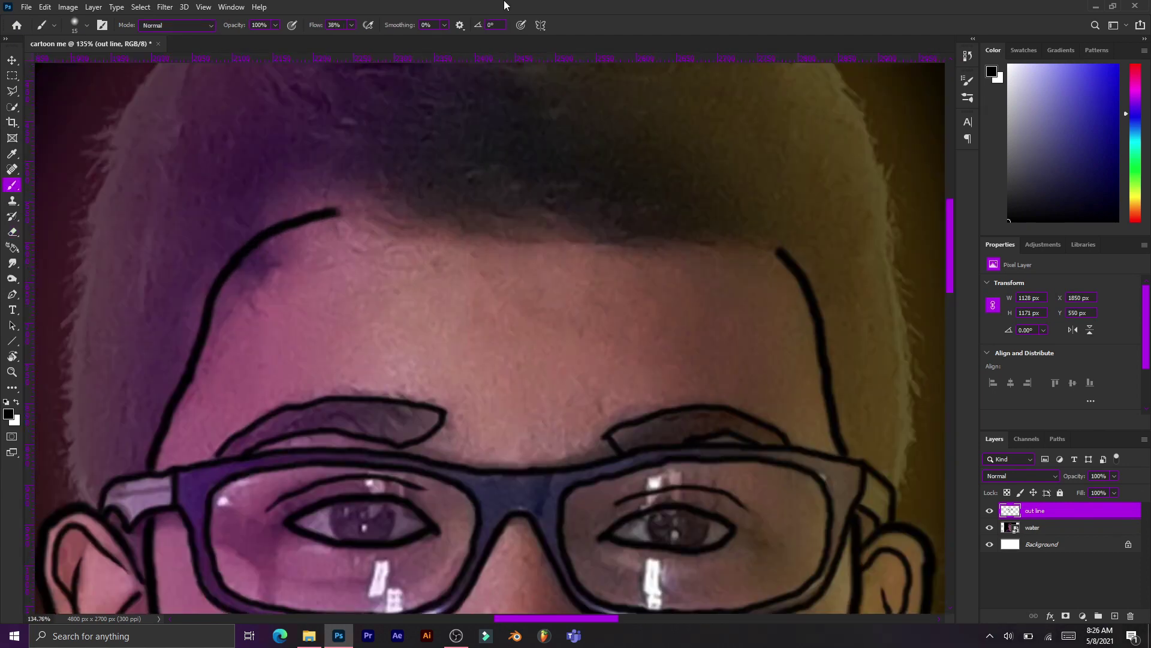
{"action": "left_click_drag", "start_coordinate": [471, 227], "coordinate": [622, 245]}
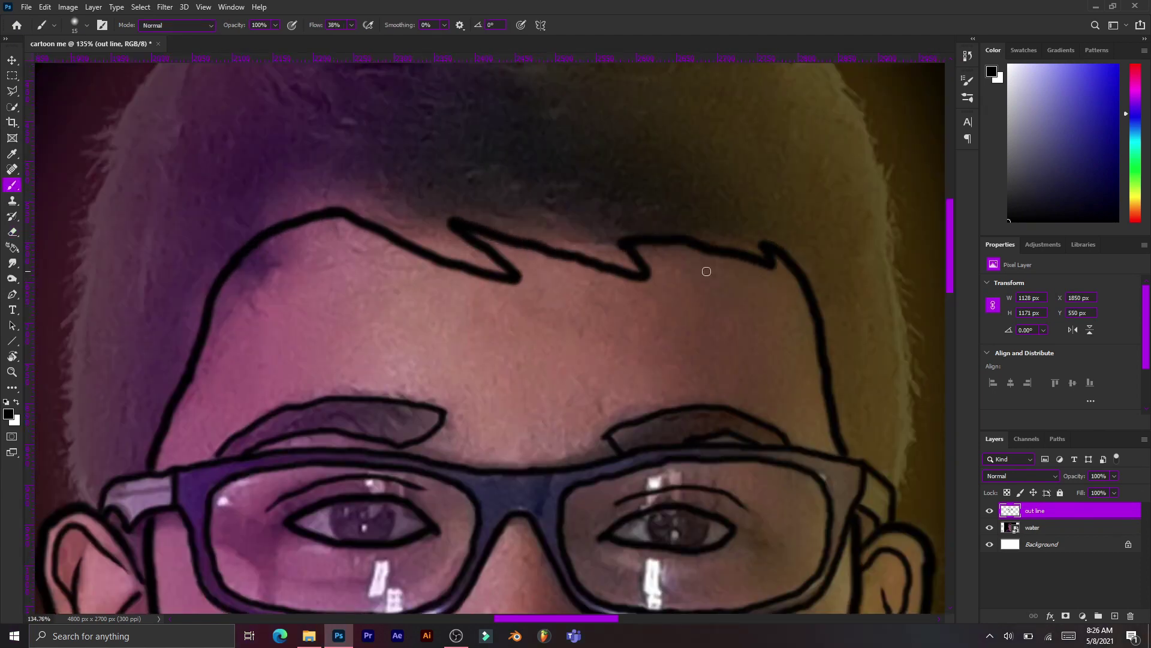
Step: Outline the hair's outer edge from both sides across the top of the head
{"action": "scroll", "coordinate": [706, 272], "scroll_direction": "down", "scroll_amount": 5}
{"action": "scroll", "coordinate": [296, 282], "scroll_direction": "up", "scroll_amount": 5}
{"action": "scroll", "coordinate": [304, 308], "scroll_direction": "up", "scroll_amount": 1}
{"action": "scroll", "coordinate": [319, 331], "scroll_direction": "up", "scroll_amount": 3}
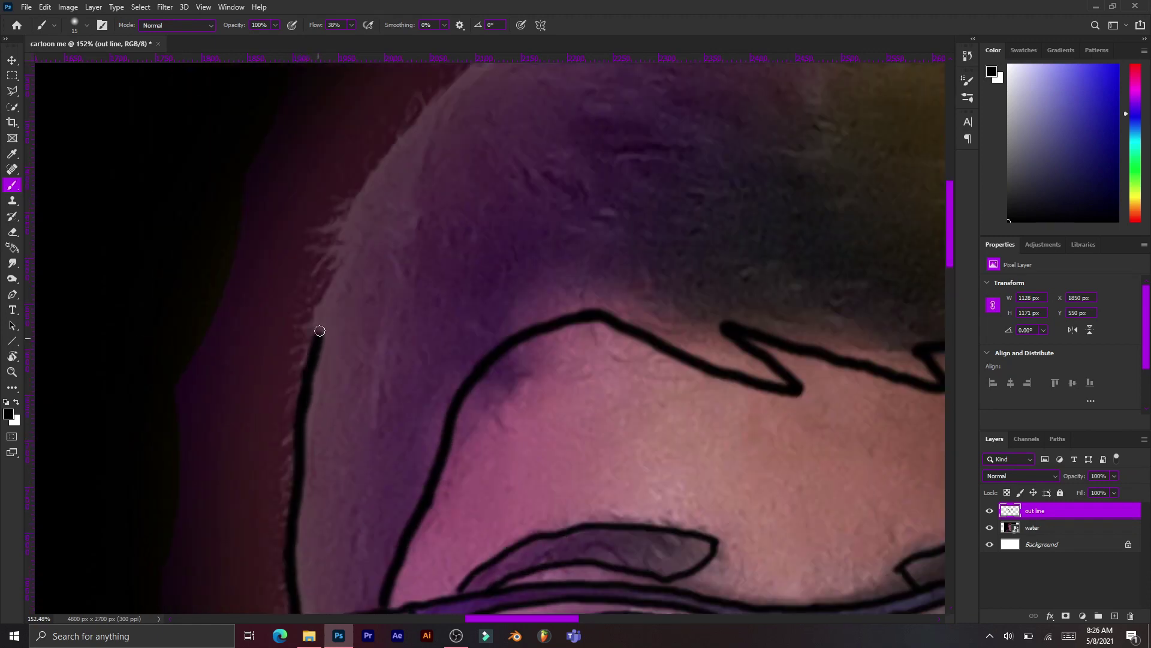
{"action": "left_click_drag", "start_coordinate": [336, 372], "coordinate": [440, 214]}
{"action": "scroll", "coordinate": [827, 591], "scroll_direction": "down", "scroll_amount": 1}
{"action": "scroll", "coordinate": [826, 591], "scroll_direction": "down", "scroll_amount": 1}
{"action": "left_click_drag", "start_coordinate": [707, 559], "coordinate": [666, 240]}
{"action": "scroll", "coordinate": [659, 270], "scroll_direction": "up", "scroll_amount": 3}
{"action": "left_click_drag", "start_coordinate": [650, 303], "coordinate": [600, 227]}
{"action": "scroll", "coordinate": [600, 228], "scroll_direction": "up", "scroll_amount": 3}
{"action": "left_click_drag", "start_coordinate": [115, 281], "coordinate": [216, 198]}
{"action": "left_click_drag", "start_coordinate": [312, 185], "coordinate": [591, 122]}
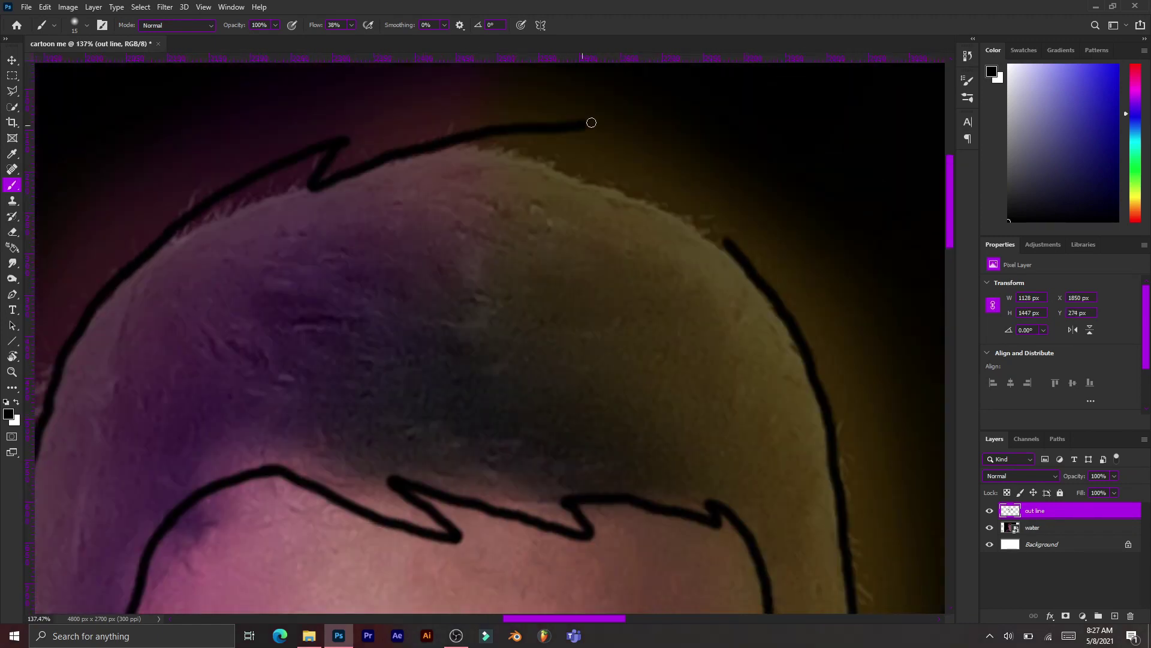
{"action": "scroll", "coordinate": [591, 122], "scroll_direction": "down", "scroll_amount": 5}
Step: Draw the left smile line and trace the line between the lips
{"action": "left_click", "coordinate": [989, 510], "text": "alt"}
{"action": "scroll", "coordinate": [479, 300], "scroll_direction": "up", "scroll_amount": 5}
{"action": "left_click_drag", "start_coordinate": [319, 217], "coordinate": [280, 321]}
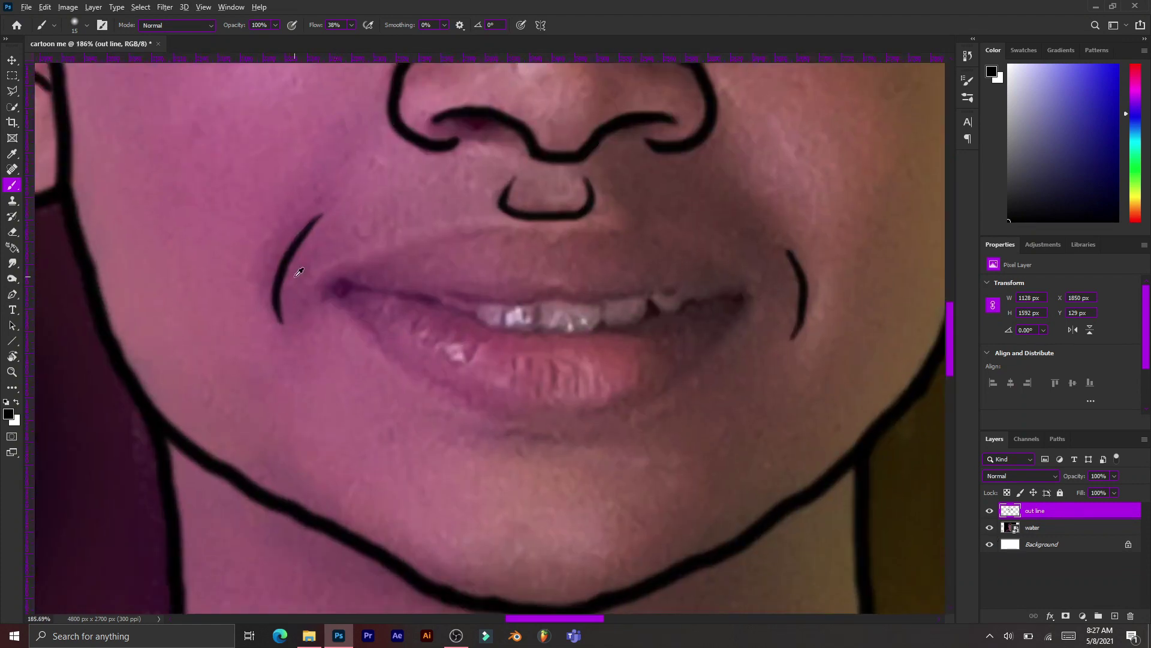
{"action": "left_click_drag", "start_coordinate": [328, 291], "coordinate": [539, 297]}
{"action": "left_click_drag", "start_coordinate": [747, 293], "coordinate": [595, 296]}
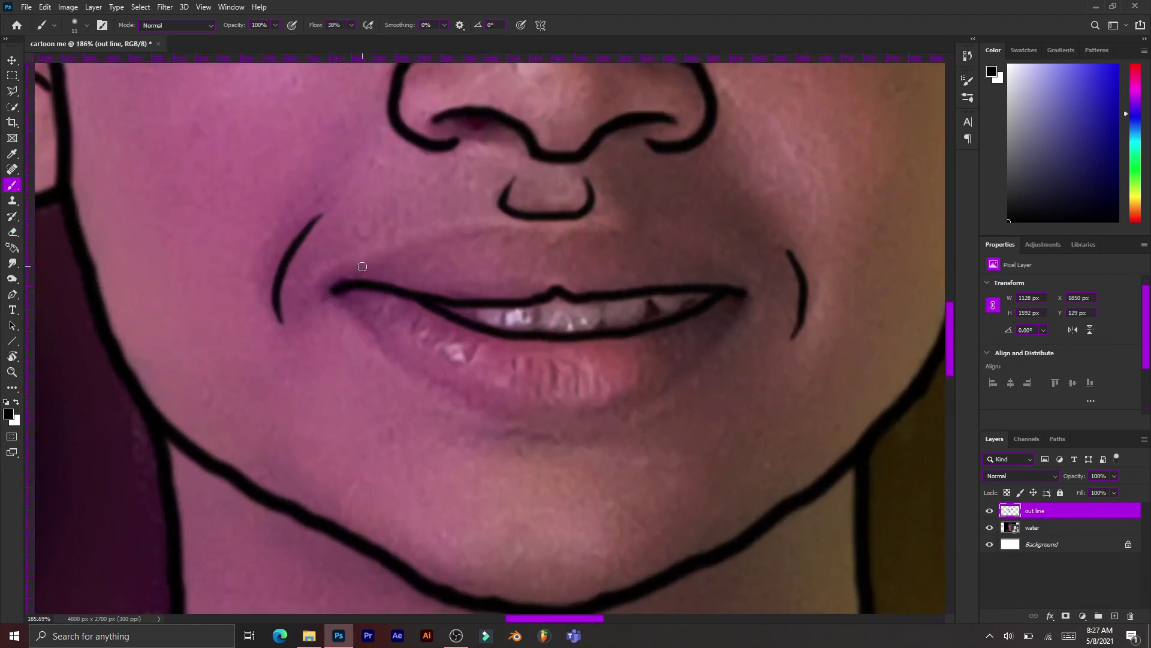
Step: Undo the stray upper-lip stroke and outline the lower edge of the lower lip
{"action": "scroll", "coordinate": [420, 294], "scroll_direction": "up", "scroll_amount": 3}
{"action": "scroll", "coordinate": [484, 319], "scroll_direction": "down", "scroll_amount": 6}
{"action": "key", "text": "ctrl+z"}
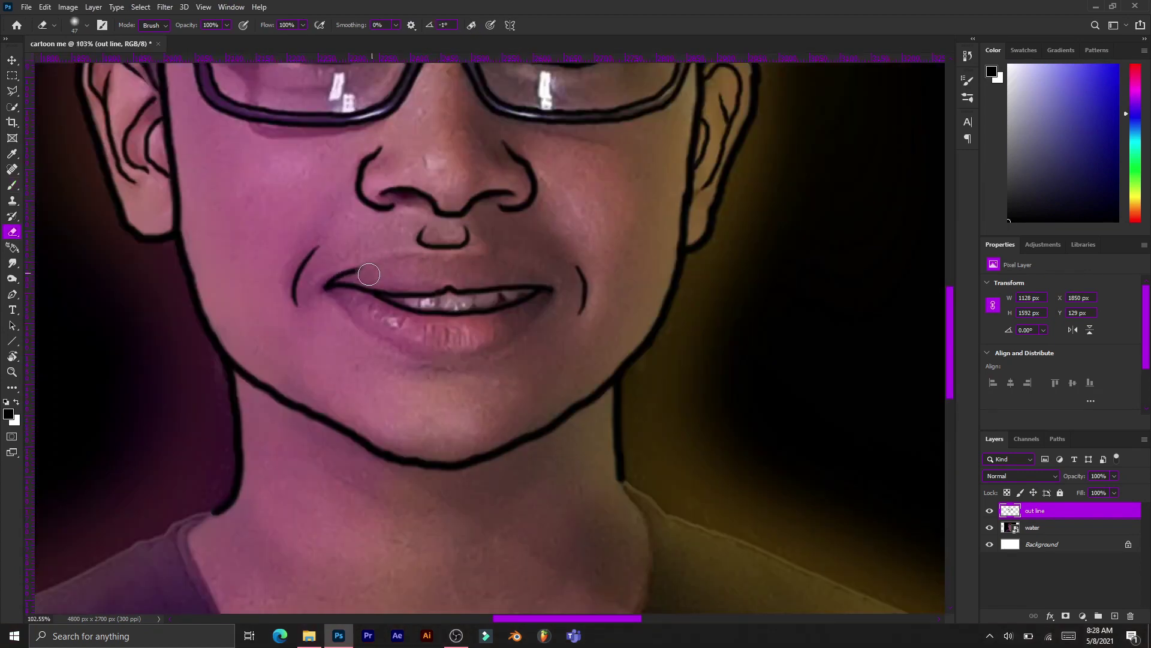
{"action": "scroll", "coordinate": [550, 279], "scroll_direction": "up", "scroll_amount": 2}
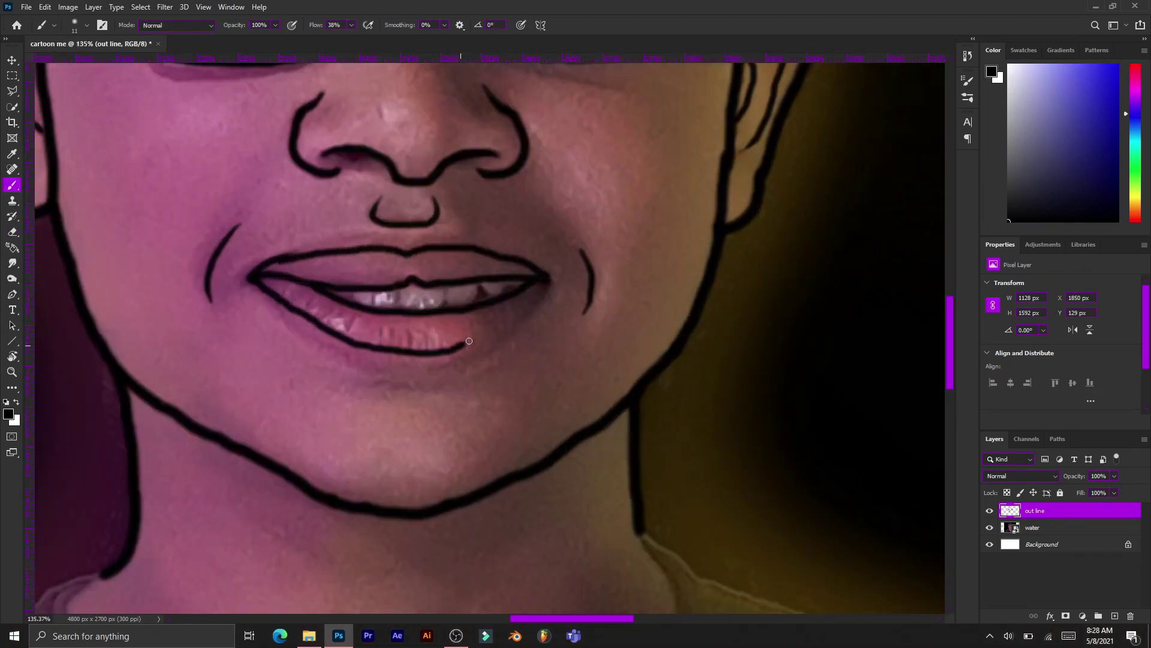
{"action": "left_click_drag", "start_coordinate": [254, 283], "coordinate": [549, 280]}
{"action": "key", "text": "ctrl+0"}
{"action": "scroll", "coordinate": [383, 239], "scroll_direction": "up", "scroll_amount": 5}
Step: Paint a line down the iris edge and a black pupil circle on the right eye
{"action": "left_click_drag", "start_coordinate": [383, 239], "coordinate": [383, 289]}
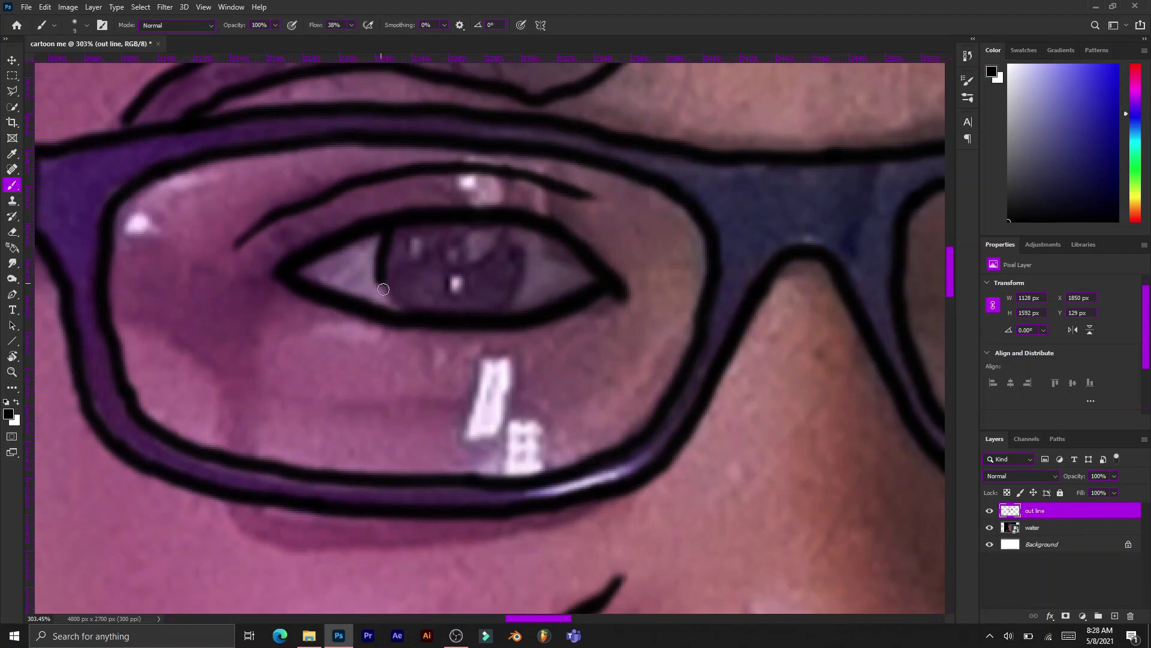
{"action": "right_click", "coordinate": [469, 282]}
{"action": "left_click", "coordinate": [453, 265]}
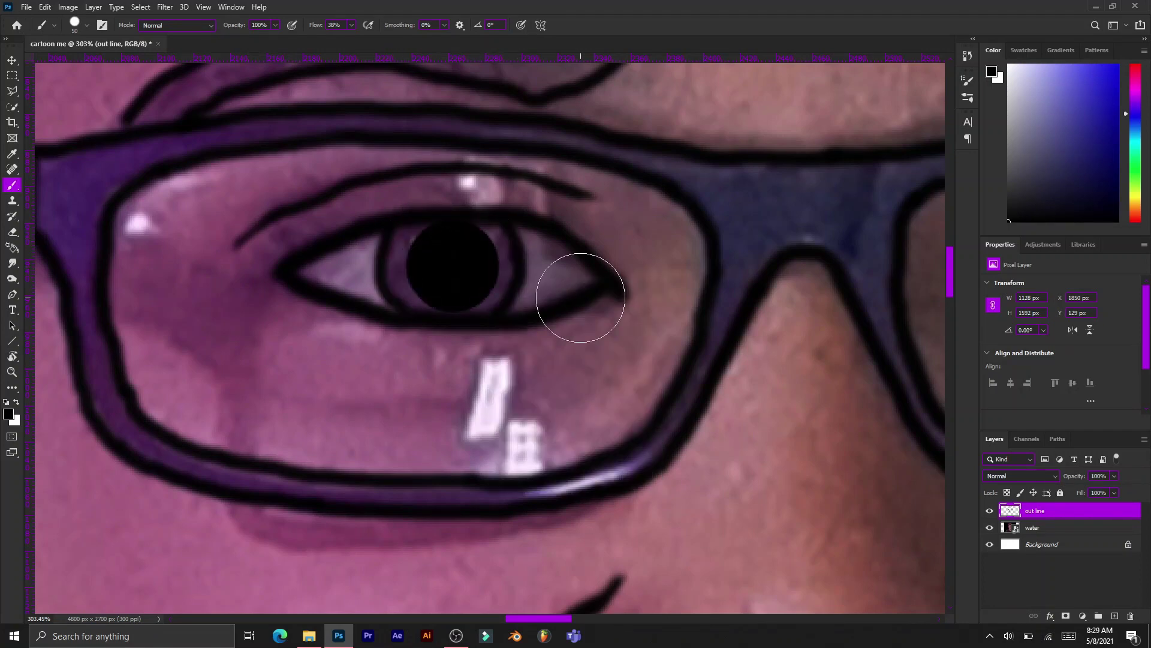
{"action": "key", "text": "z"}
{"action": "scroll", "coordinate": [522, 294], "scroll_direction": "up", "scroll_amount": 1}
Step: Erase the unwanted iris circle drawn over the right eye
{"action": "key", "text": "e"}
{"action": "left_click", "coordinate": [458, 264]}
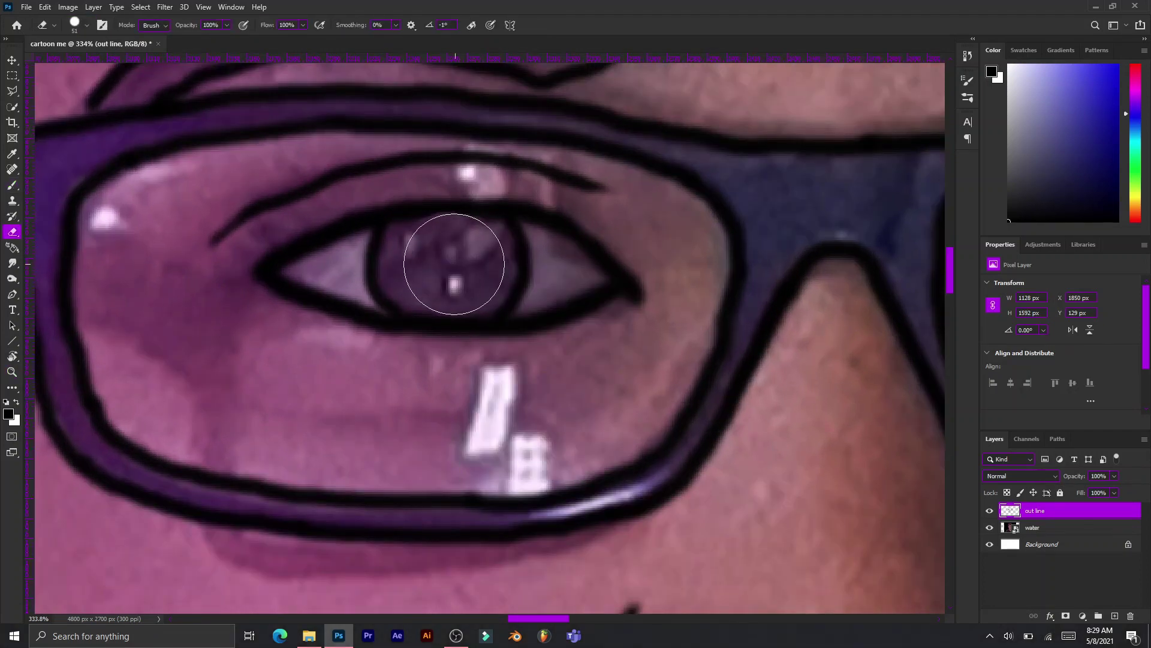
{"action": "key", "text": "ctrl+z"}
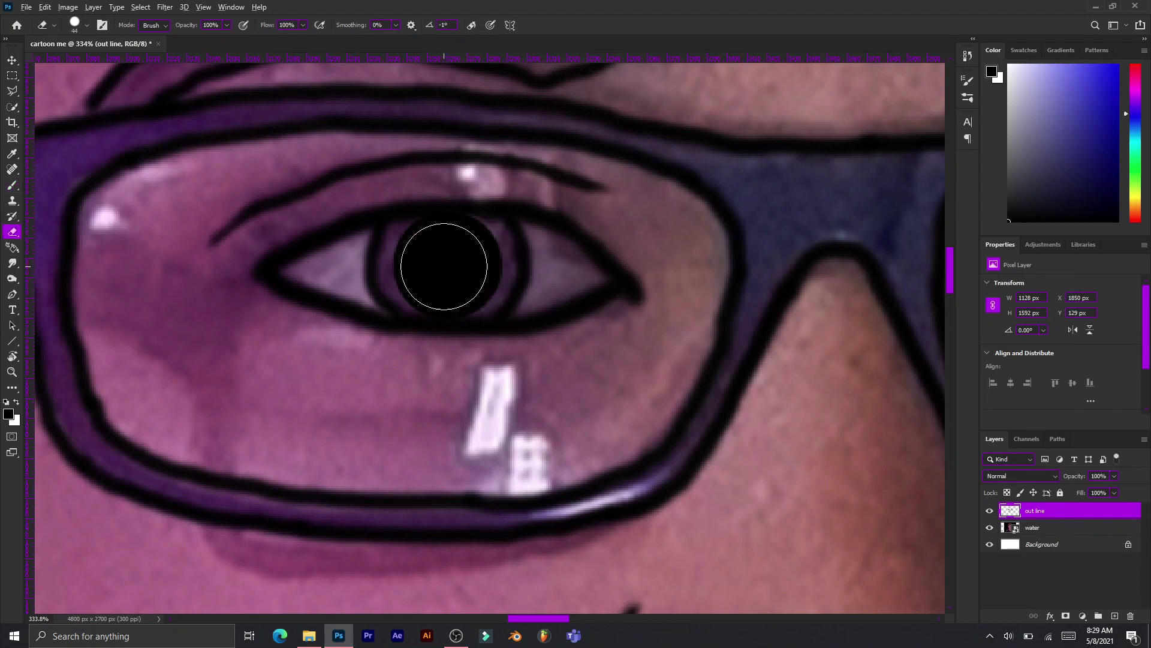
{"action": "left_click", "coordinate": [444, 266]}
{"action": "left_click_drag", "start_coordinate": [444, 267], "coordinate": [719, 304]}
Step: Open the brush picker and dismiss the accidentally opened system launcher
{"action": "key", "text": "b"}
{"action": "right_click", "coordinate": [720, 303]}
{"action": "key", "text": "Escape"}
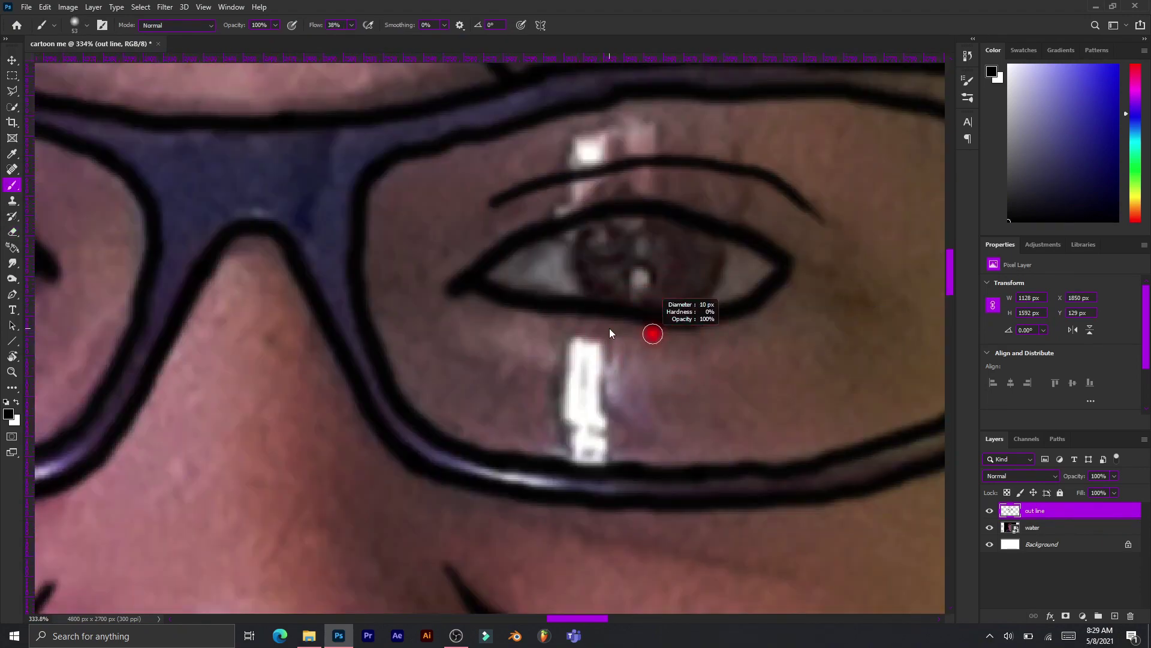
{"action": "scroll", "coordinate": [851, 309], "scroll_direction": "down", "scroll_amount": 5}
{"action": "key", "text": "super"}
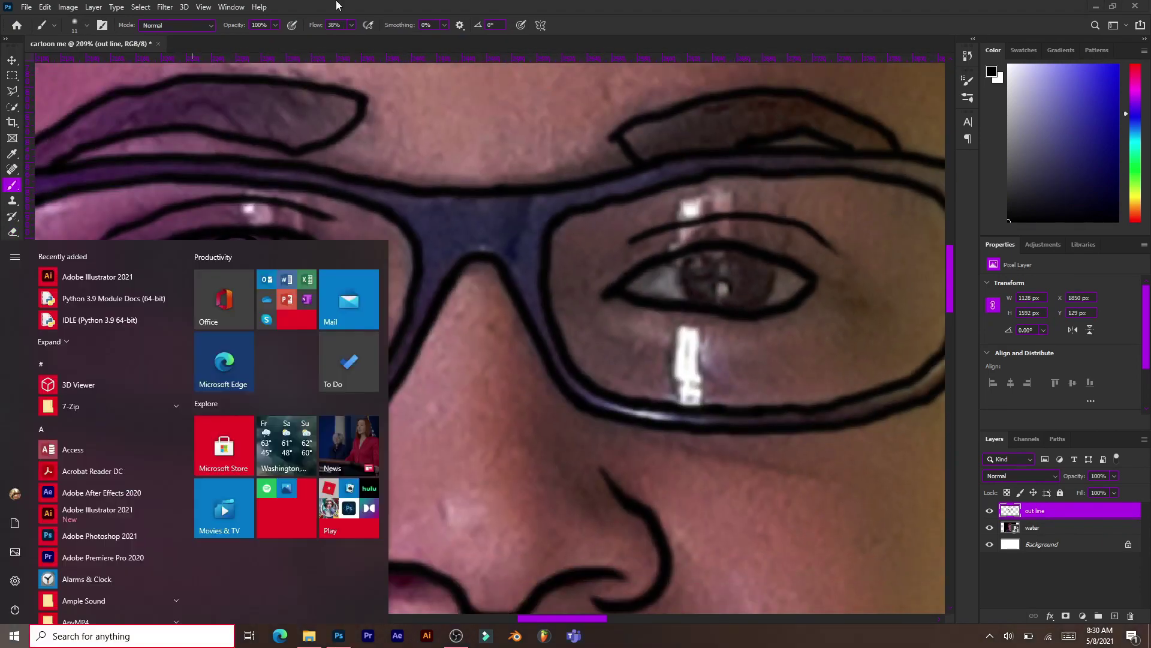
{"action": "key", "text": "super"}
{"action": "scroll", "coordinate": [668, 252], "scroll_direction": "up", "scroll_amount": 5}
Step: Set the hard round brush to 49 px and switch to the Eraser
{"action": "right_click", "coordinate": [773, 333]}
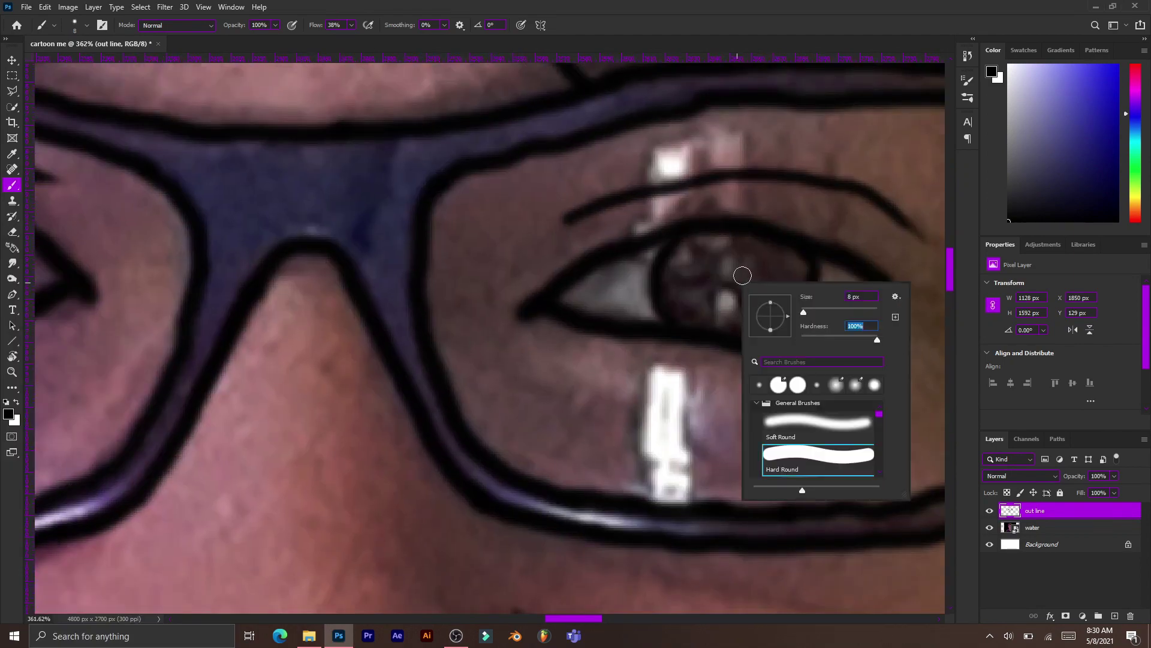
{"action": "key", "text": "e"}
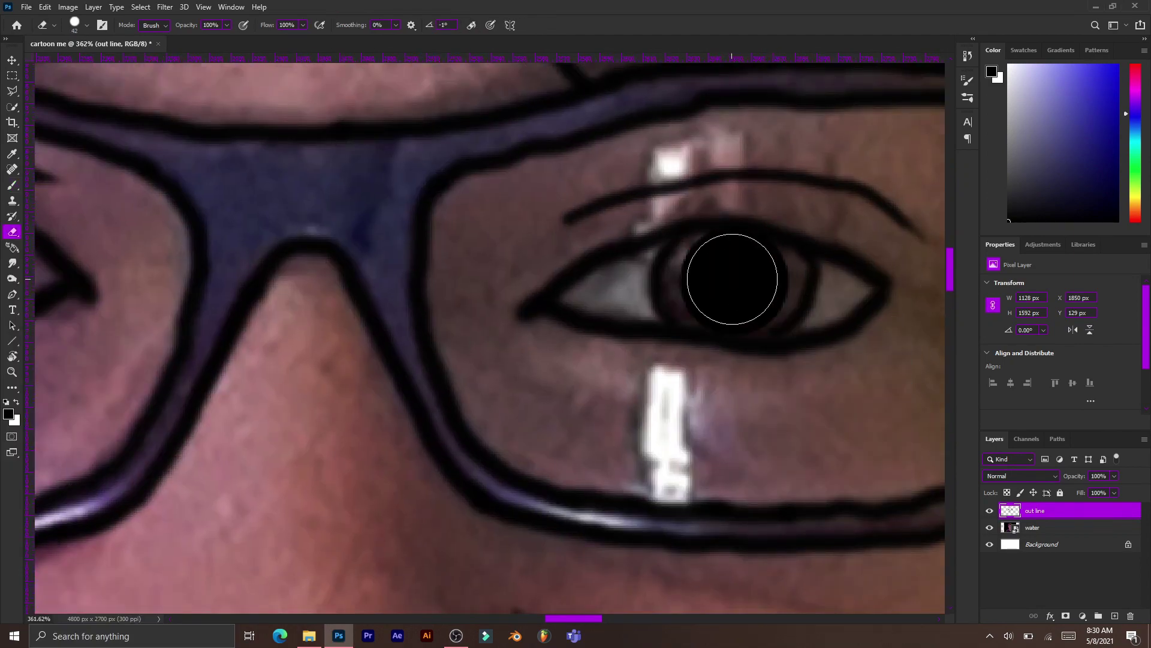
{"action": "scroll", "coordinate": [751, 280], "scroll_direction": "down", "scroll_amount": 5}
{"action": "scroll", "coordinate": [663, 321], "scroll_direction": "down", "scroll_amount": 5}
{"action": "scroll", "coordinate": [537, 336], "scroll_direction": "up", "scroll_amount": 2}
{"action": "right_click", "coordinate": [540, 312]}
Step: Trace black outlines along the neck edge and down the hair edge
{"action": "key", "text": "b"}
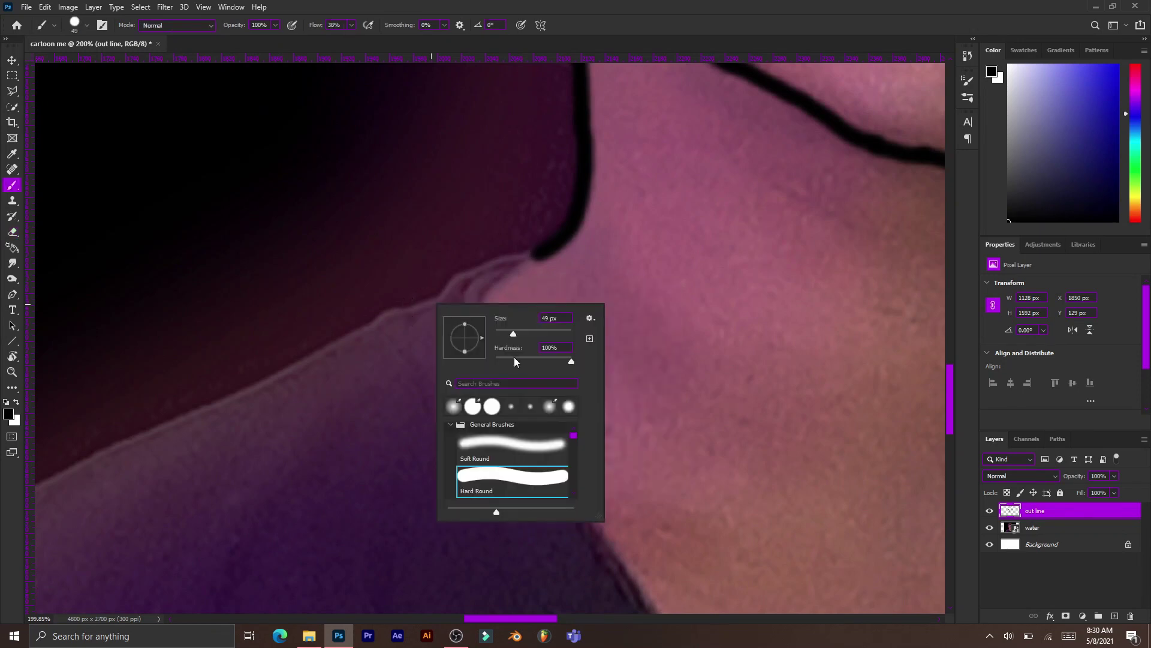
{"action": "scroll", "coordinate": [552, 252], "scroll_direction": "up", "scroll_amount": 3}
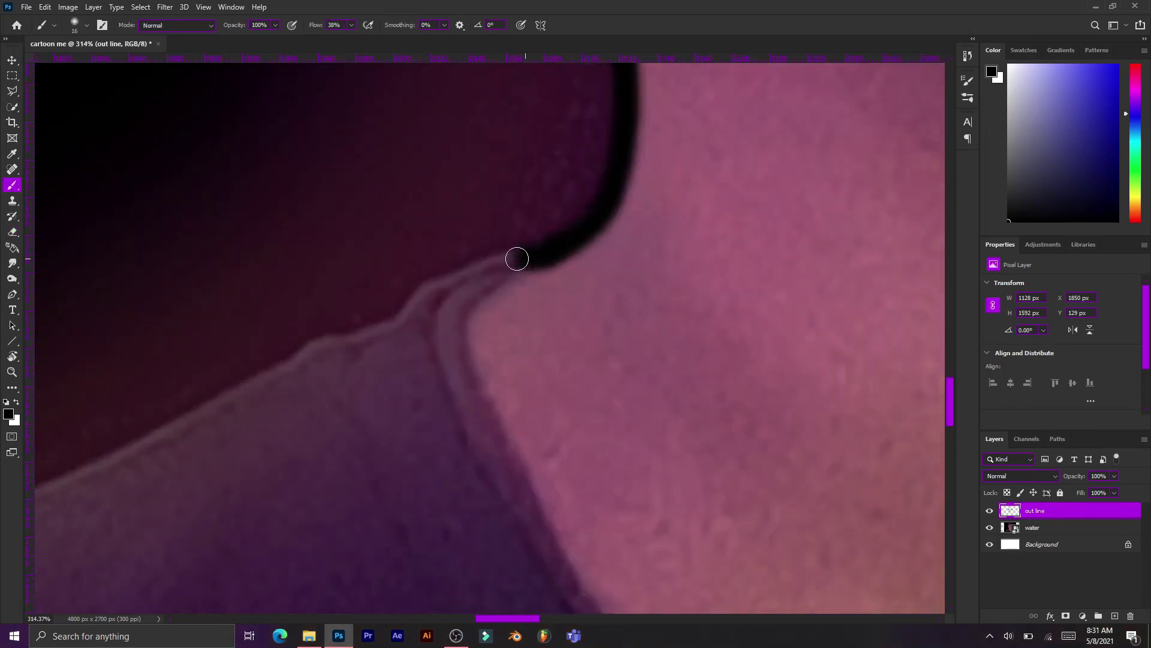
{"action": "left_click_drag", "start_coordinate": [516, 257], "coordinate": [262, 370]}
{"action": "scroll", "coordinate": [180, 360], "scroll_direction": "down", "scroll_amount": 3}
{"action": "scroll", "coordinate": [180, 359], "scroll_direction": "left", "scroll_amount": 4}
{"action": "left_click_drag", "start_coordinate": [135, 367], "coordinate": [510, 192]}
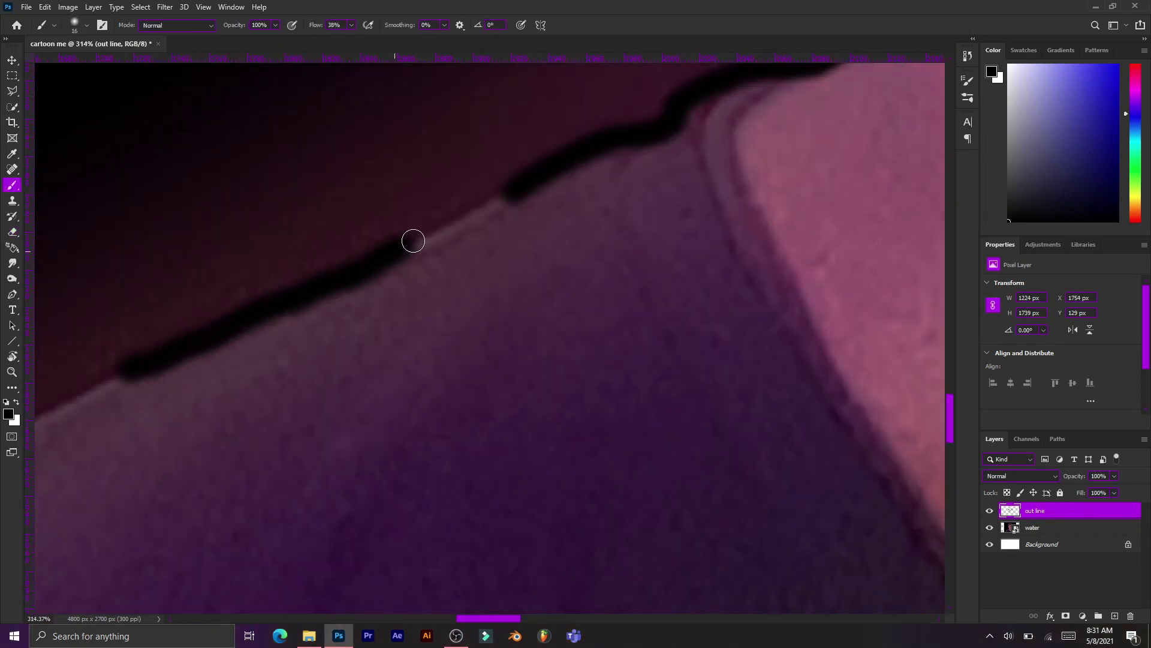
{"action": "scroll", "coordinate": [510, 192], "scroll_direction": "right", "scroll_amount": 3}
{"action": "left_click_drag", "start_coordinate": [554, 84], "coordinate": [686, 458]}
Step: Outline the hair edge behind the neck and extend the neck outline downward
{"action": "key", "text": "e"}
{"action": "key", "text": "b"}
{"action": "scroll", "coordinate": [690, 495], "scroll_direction": "down", "scroll_amount": 2}
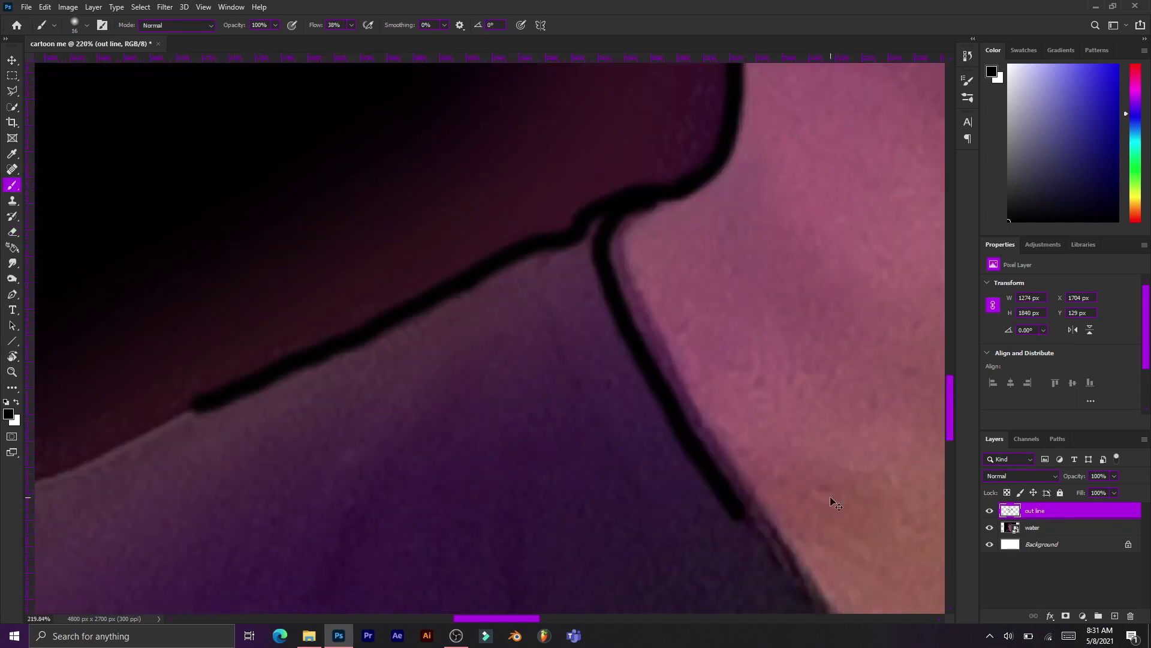
{"action": "scroll", "coordinate": [828, 495], "scroll_direction": "down", "scroll_amount": 5}
{"action": "left_click_drag", "start_coordinate": [753, 198], "coordinate": [904, 301]}
{"action": "mouse_move", "coordinate": [812, 360]}
{"action": "left_mouse_down"}
{"action": "mouse_move", "coordinate": [771, 534]}
{"action": "mouse_move", "coordinate": [755, 557]}
{"action": "left_mouse_up"}
Step: Extend the shoulder and right neck outlines, undoing a stray lower-neck stroke
{"action": "scroll", "coordinate": [848, 308], "scroll_direction": "down", "scroll_amount": 2}
{"action": "left_click_drag", "start_coordinate": [848, 309], "coordinate": [914, 334]}
{"action": "scroll", "coordinate": [292, 376], "scroll_direction": "down", "scroll_amount": 3}
{"action": "left_click_drag", "start_coordinate": [291, 376], "coordinate": [385, 437]}
{"action": "left_click_drag", "start_coordinate": [386, 437], "coordinate": [699, 355]}
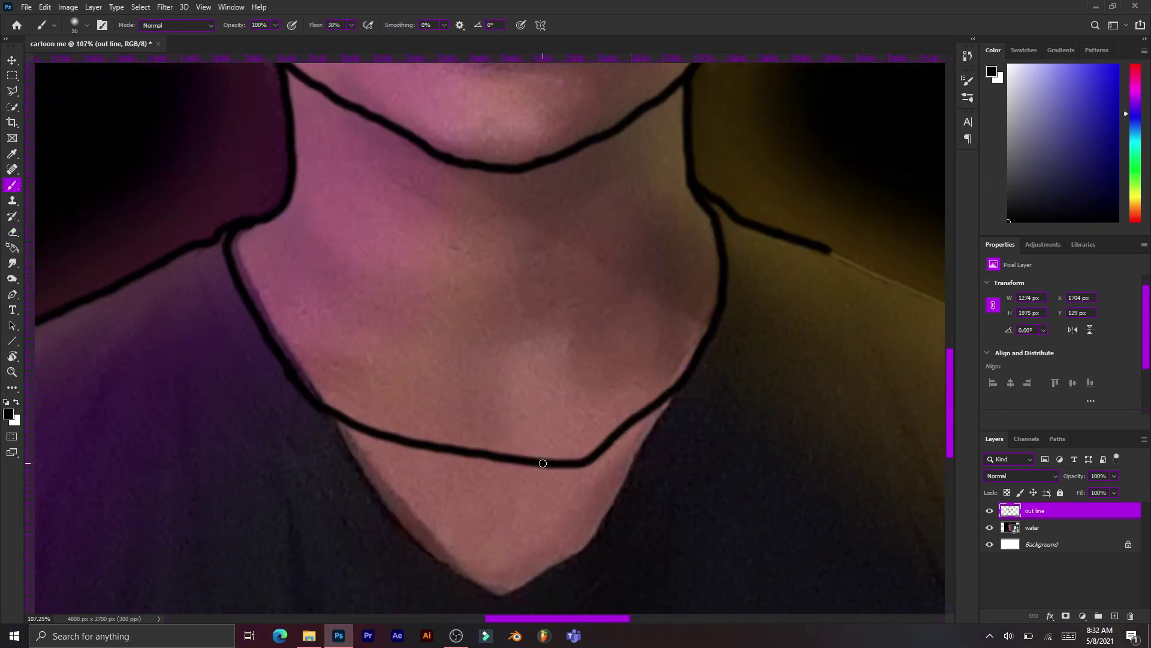
{"action": "key", "text": "ctrl+z"}
{"action": "key", "text": "ctrl+z"}
{"action": "scroll", "coordinate": [613, 407], "scroll_direction": "up", "scroll_amount": 3}
{"action": "mouse_move", "coordinate": [835, 351]}
{"action": "left_mouse_down"}
{"action": "mouse_move", "coordinate": [767, 396]}
{"action": "mouse_move", "coordinate": [617, 437]}
{"action": "left_mouse_up"}
Step: Draw one continuous line across the lower neck, redoing strokes until it fits
{"action": "left_click_drag", "start_coordinate": [198, 411], "coordinate": [629, 432]}
{"action": "scroll", "coordinate": [629, 432], "scroll_direction": "down", "scroll_amount": 3}
{"action": "key", "text": "ctrl+z"}
{"action": "key", "text": "ctrl+z"}
{"action": "scroll", "coordinate": [599, 456], "scroll_direction": "up", "scroll_amount": 2}
{"action": "mouse_move", "coordinate": [512, 450]}
{"action": "left_mouse_down"}
{"action": "mouse_move", "coordinate": [599, 456]}
{"action": "mouse_move", "coordinate": [360, 408]}
{"action": "left_mouse_up"}
{"action": "left_click_drag", "start_coordinate": [690, 431], "coordinate": [825, 372]}
{"action": "key", "text": "ctrl+z"}
{"action": "left_click_drag", "start_coordinate": [749, 417], "coordinate": [851, 377]}
Step: Extend the shoulder outline down-right, undoing the overshooting stroke
{"action": "scroll", "coordinate": [779, 411], "scroll_direction": "down", "scroll_amount": 3}
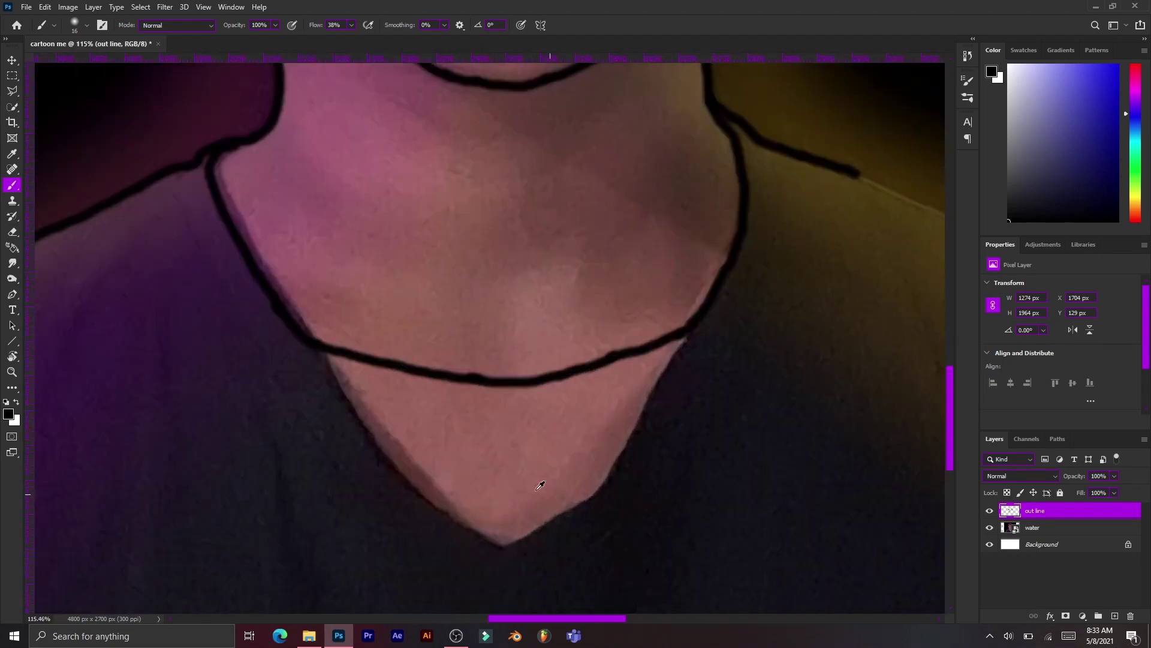
{"action": "scroll", "coordinate": [219, 323], "scroll_direction": "down", "scroll_amount": 2}
{"action": "scroll", "coordinate": [218, 322], "scroll_direction": "up", "scroll_amount": 2}
{"action": "left_click_drag", "start_coordinate": [414, 213], "coordinate": [205, 306]}
{"action": "scroll", "coordinate": [442, 135], "scroll_direction": "right", "scroll_amount": 5}
{"action": "left_click_drag", "start_coordinate": [443, 136], "coordinate": [450, 139]}
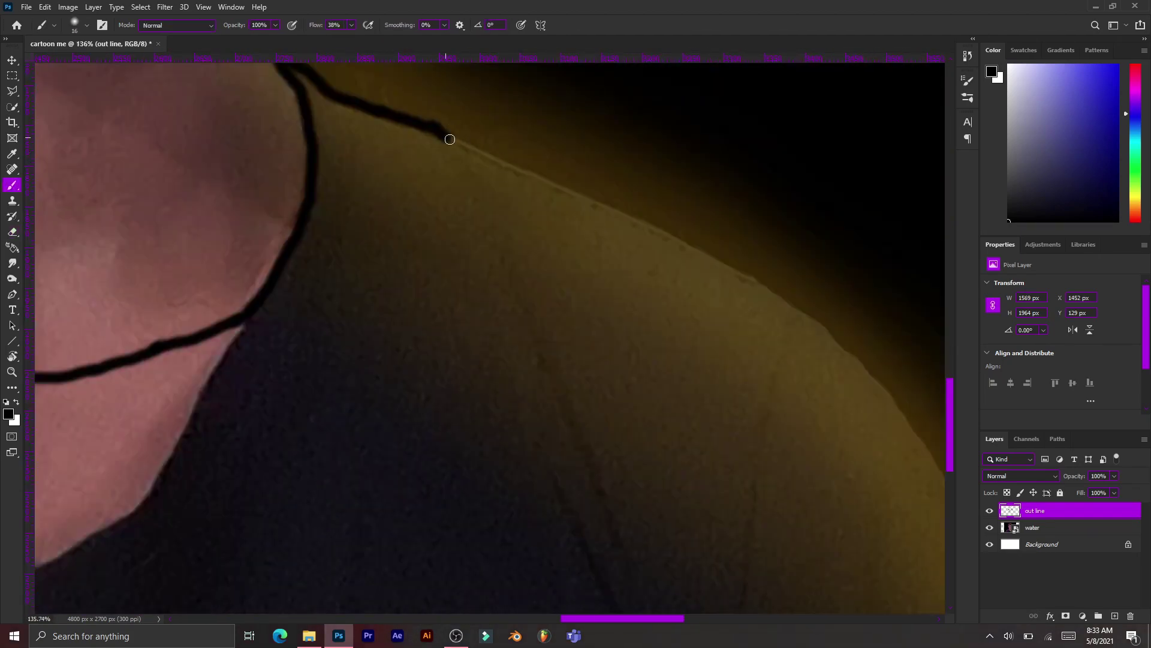
{"action": "left_click_drag", "start_coordinate": [658, 233], "coordinate": [925, 437]}
{"action": "scroll", "coordinate": [586, 401], "scroll_direction": "right", "scroll_amount": 5}
{"action": "key", "text": "ctrl+z"}
{"action": "key", "text": "ctrl+z"}
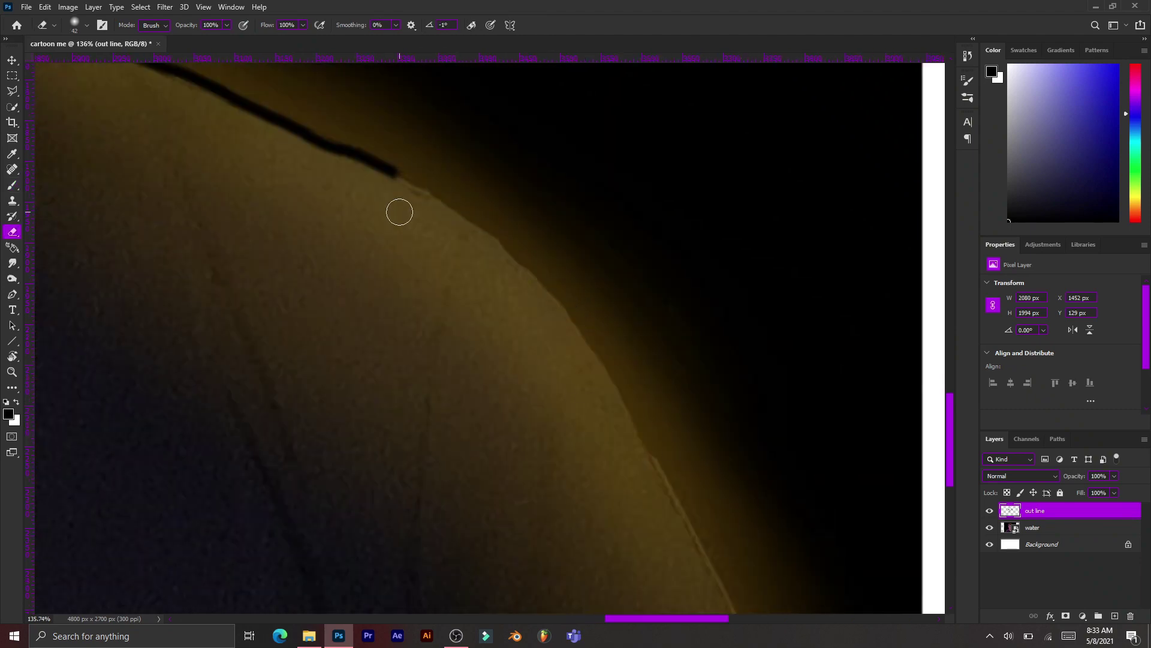
{"action": "key", "text": "ctrl+z"}
Step: Redraw the shoulder outline and add a short stroke on the shoulder
{"action": "scroll", "coordinate": [668, 480], "scroll_direction": "down", "scroll_amount": 5}
{"action": "scroll", "coordinate": [668, 480], "scroll_direction": "down", "scroll_amount": 2}
{"action": "left_click_drag", "start_coordinate": [737, 591], "coordinate": [623, 175]}
{"action": "scroll", "coordinate": [607, 201], "scroll_direction": "down", "scroll_amount": 2}
{"action": "scroll", "coordinate": [622, 254], "scroll_direction": "down", "scroll_amount": 3}
{"action": "scroll", "coordinate": [314, 411], "scroll_direction": "up", "scroll_amount": 4}
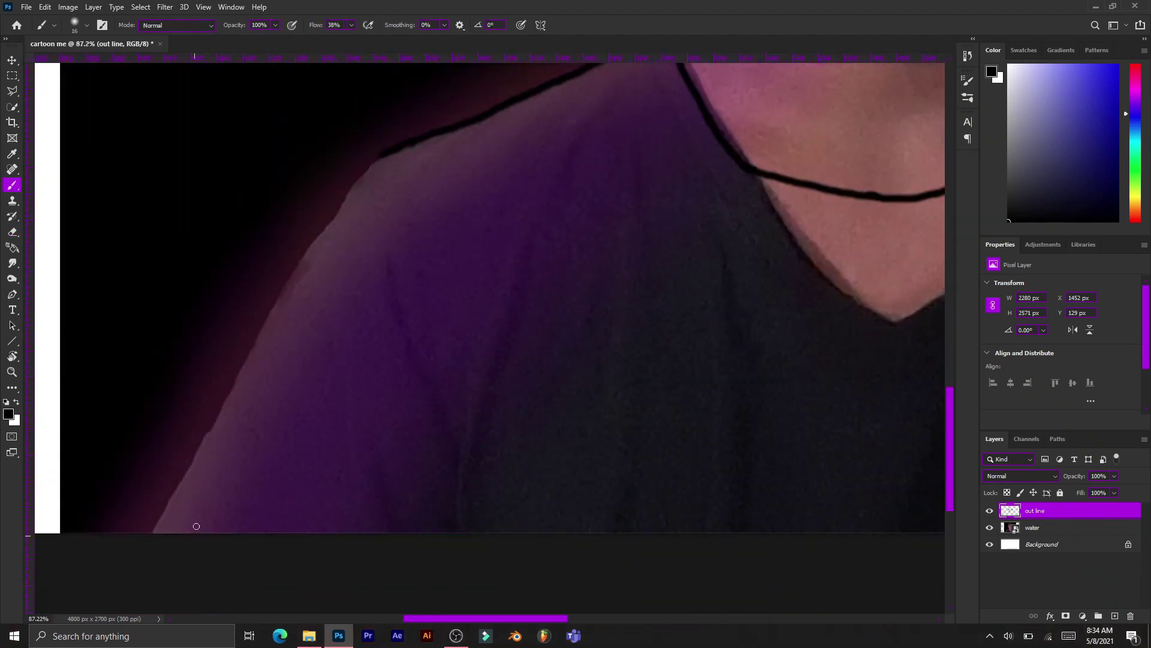
{"action": "left_click_drag", "start_coordinate": [286, 235], "coordinate": [381, 154]}
{"action": "scroll", "coordinate": [870, 527], "scroll_direction": "down", "scroll_amount": 3}
{"action": "scroll", "coordinate": [594, 377], "scroll_direction": "up", "scroll_amount": 3}
Step: Erase the excess shoulder line and redraw the right shoulder outline
{"action": "key", "text": "e"}
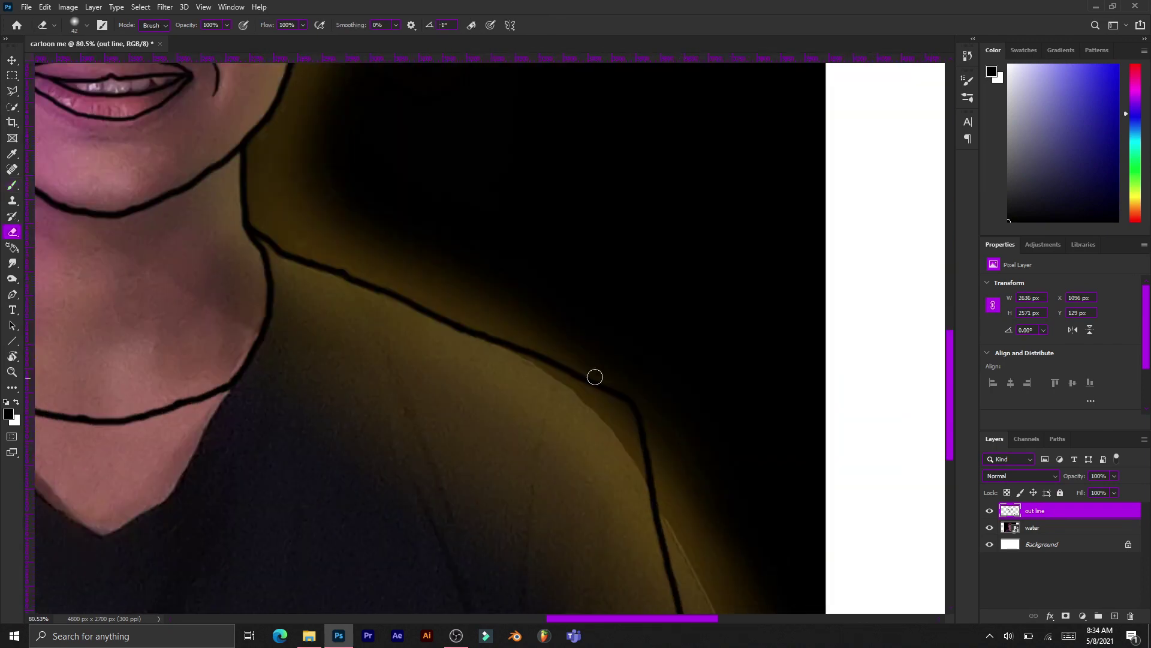
{"action": "left_click_drag", "start_coordinate": [593, 378], "coordinate": [522, 348]}
{"action": "scroll", "coordinate": [713, 497], "scroll_direction": "down", "scroll_amount": 3}
{"action": "key", "text": "b"}
{"action": "scroll", "coordinate": [542, 175], "scroll_direction": "down", "scroll_amount": 2}
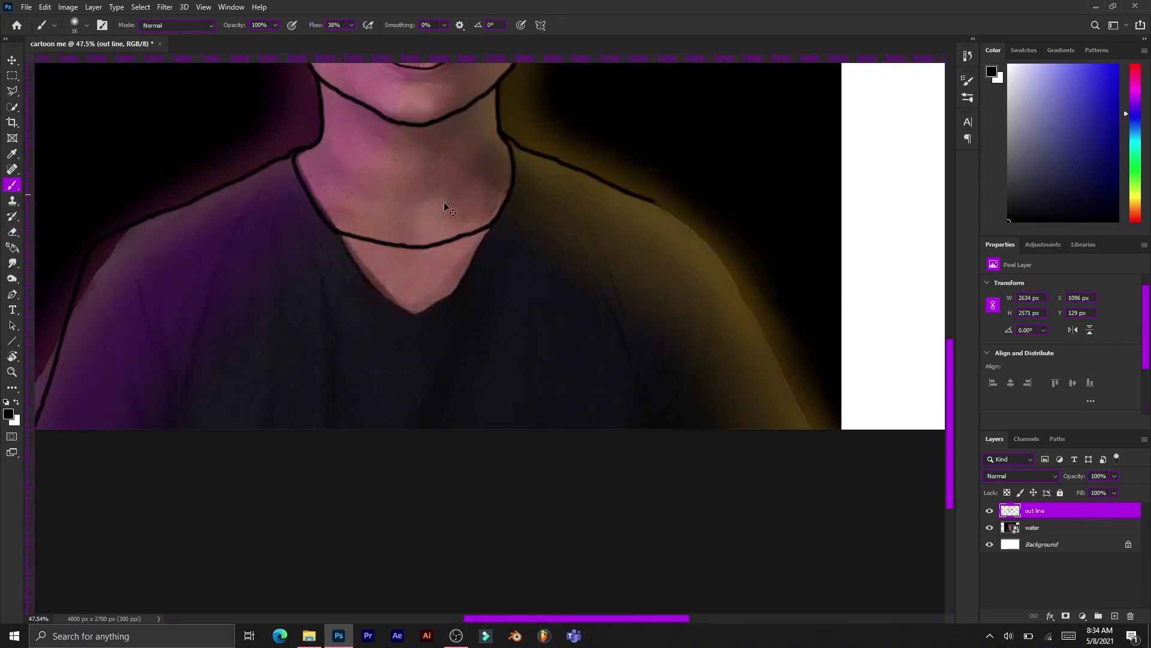
{"action": "scroll", "coordinate": [740, 232], "scroll_direction": "up", "scroll_amount": 1}
{"action": "scroll", "coordinate": [600, 193], "scroll_direction": "up", "scroll_amount": 3}
{"action": "scroll", "coordinate": [860, 484], "scroll_direction": "down", "scroll_amount": 4}
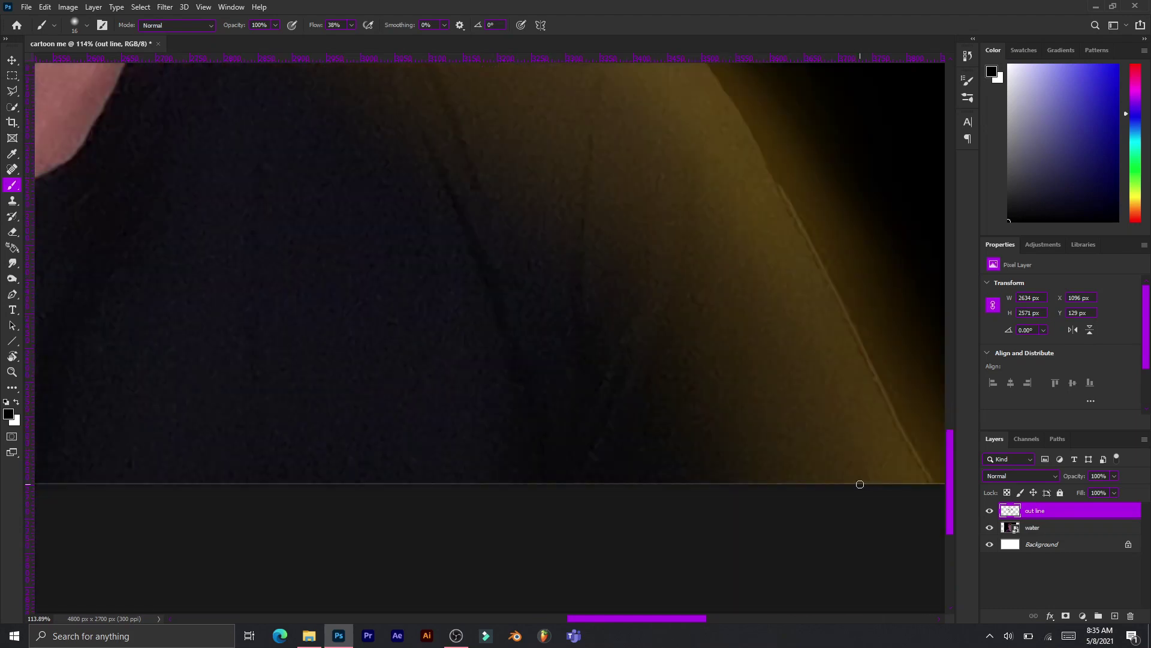
{"action": "left_click_drag", "start_coordinate": [782, 286], "coordinate": [736, 107]}
{"action": "scroll", "coordinate": [737, 134], "scroll_direction": "up", "scroll_amount": 2}
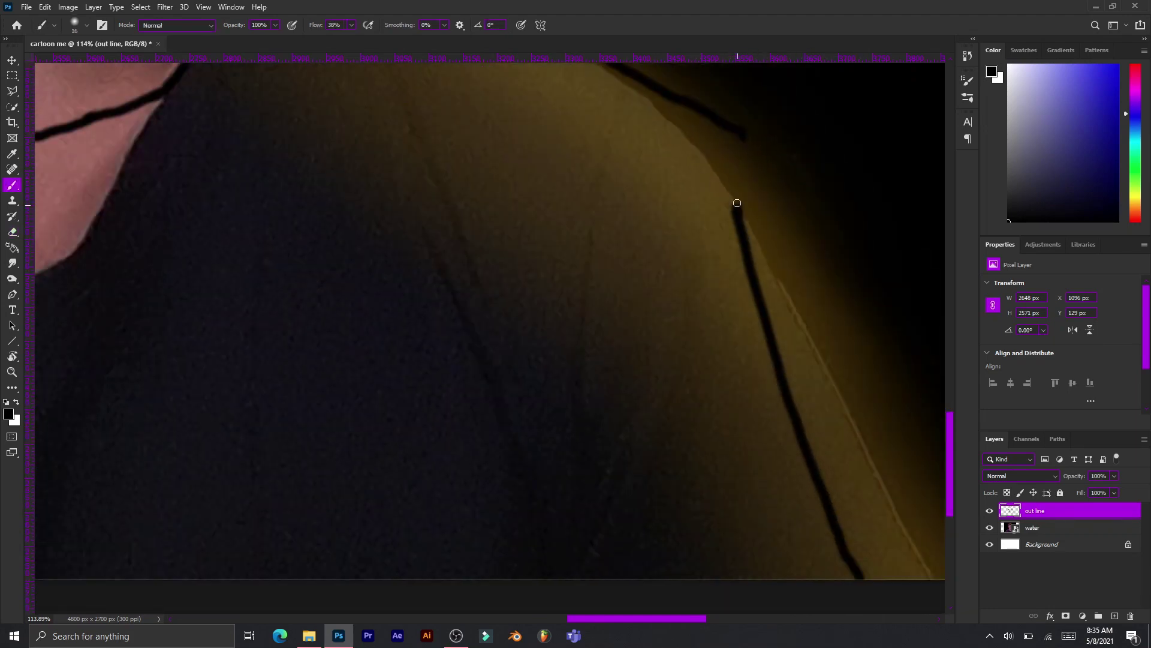
{"action": "left_click_drag", "start_coordinate": [739, 204], "coordinate": [735, 123]}
Step: Hide the water layer to check outlines, add shoulder edge strokes, then show it again
{"action": "key", "text": "e"}
{"action": "key", "text": "ctrl+0"}
{"action": "left_click", "coordinate": [989, 528]}
{"action": "scroll", "coordinate": [614, 308], "scroll_direction": "up", "scroll_amount": 3}
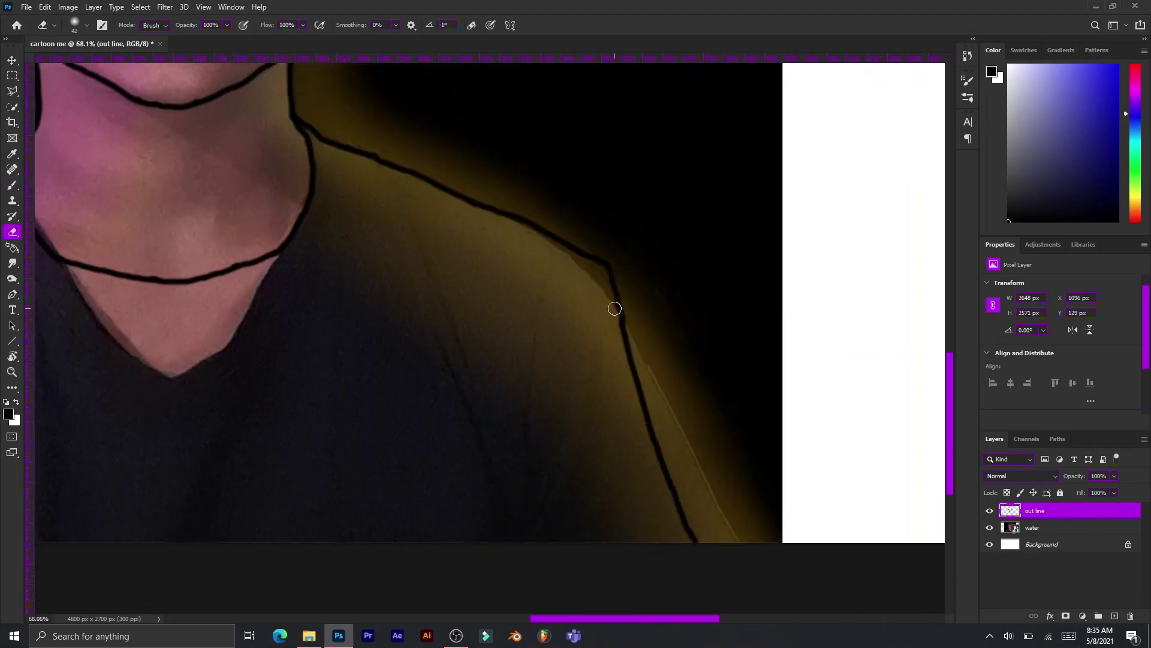
{"action": "scroll", "coordinate": [659, 419], "scroll_direction": "up", "scroll_amount": 2}
{"action": "key", "text": "b"}
{"action": "left_click_drag", "start_coordinate": [693, 533], "coordinate": [650, 384]}
{"action": "left_click_drag", "start_coordinate": [587, 171], "coordinate": [567, 117]}
{"action": "key", "text": "e"}
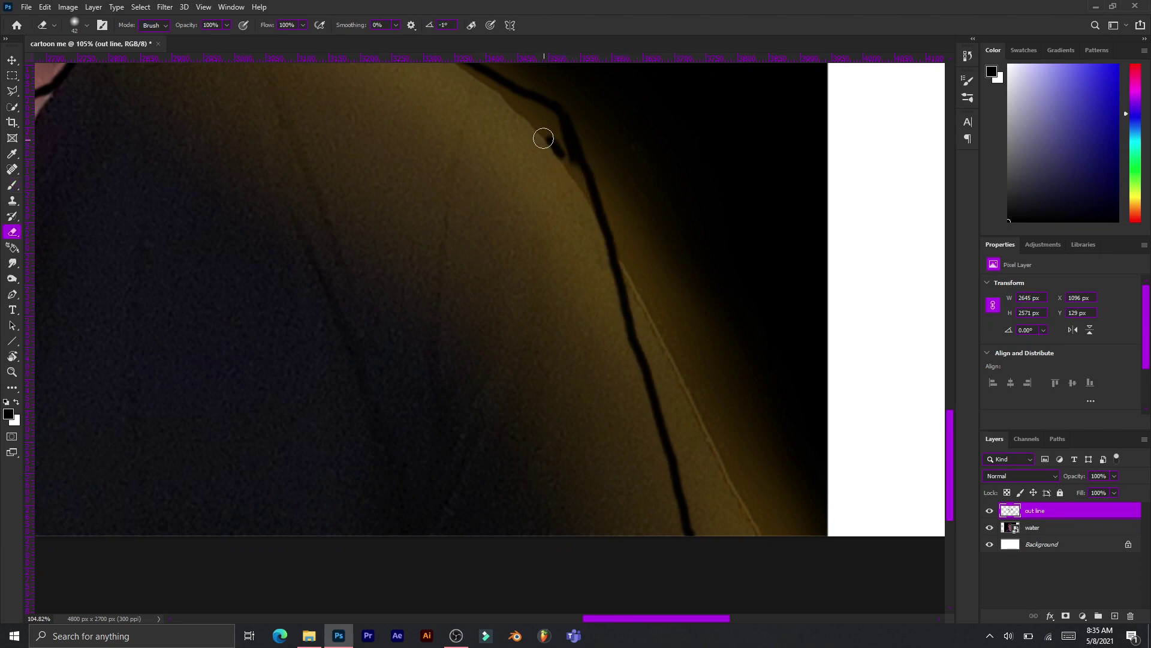
{"action": "key", "text": "ctrl+0"}
{"action": "left_click", "coordinate": [989, 528]}
{"action": "scroll", "coordinate": [392, 313], "scroll_direction": "up", "scroll_amount": 5}
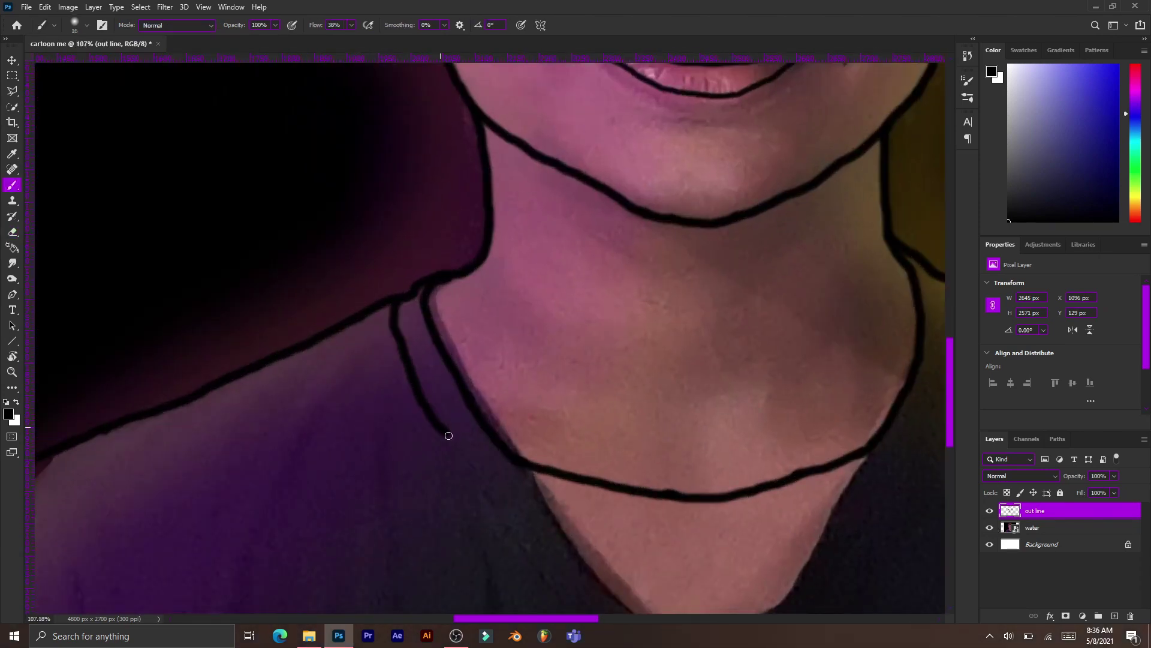
Step: Draw the second, lower collar line, redrawing its end
{"action": "left_click_drag", "start_coordinate": [448, 435], "coordinate": [518, 499]}
{"action": "scroll", "coordinate": [791, 268], "scroll_direction": "right", "scroll_amount": 3}
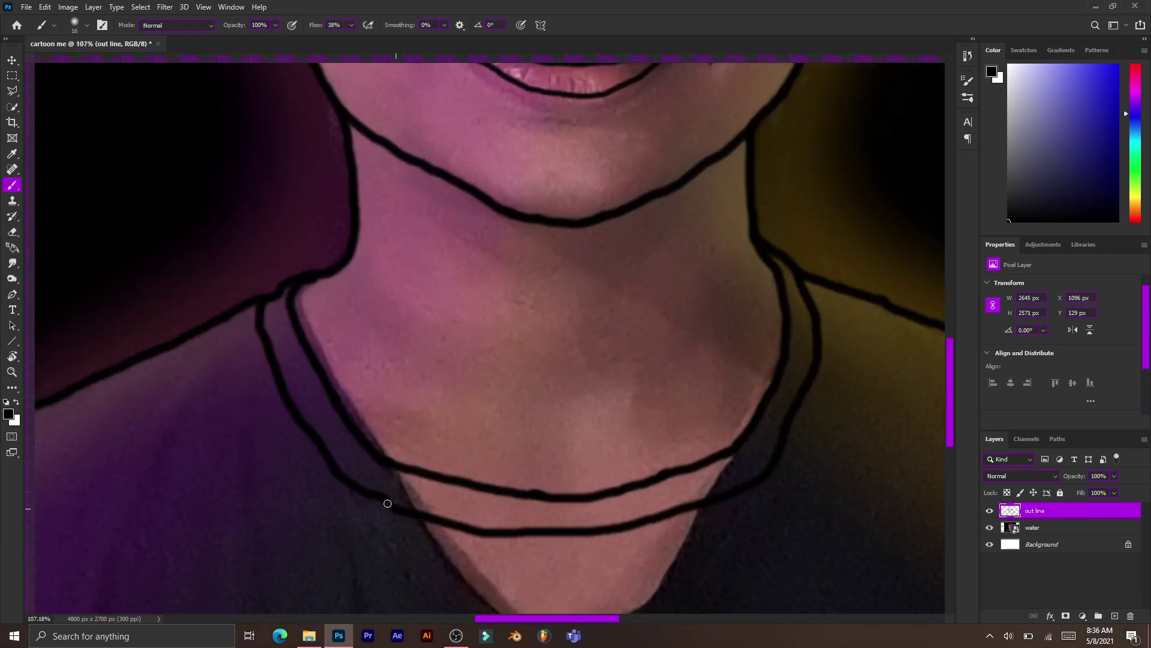
{"action": "key", "text": "ctrl+z"}
{"action": "left_click_drag", "start_coordinate": [388, 503], "coordinate": [531, 526]}
{"action": "scroll", "coordinate": [532, 526], "scroll_direction": "up", "scroll_amount": 3}
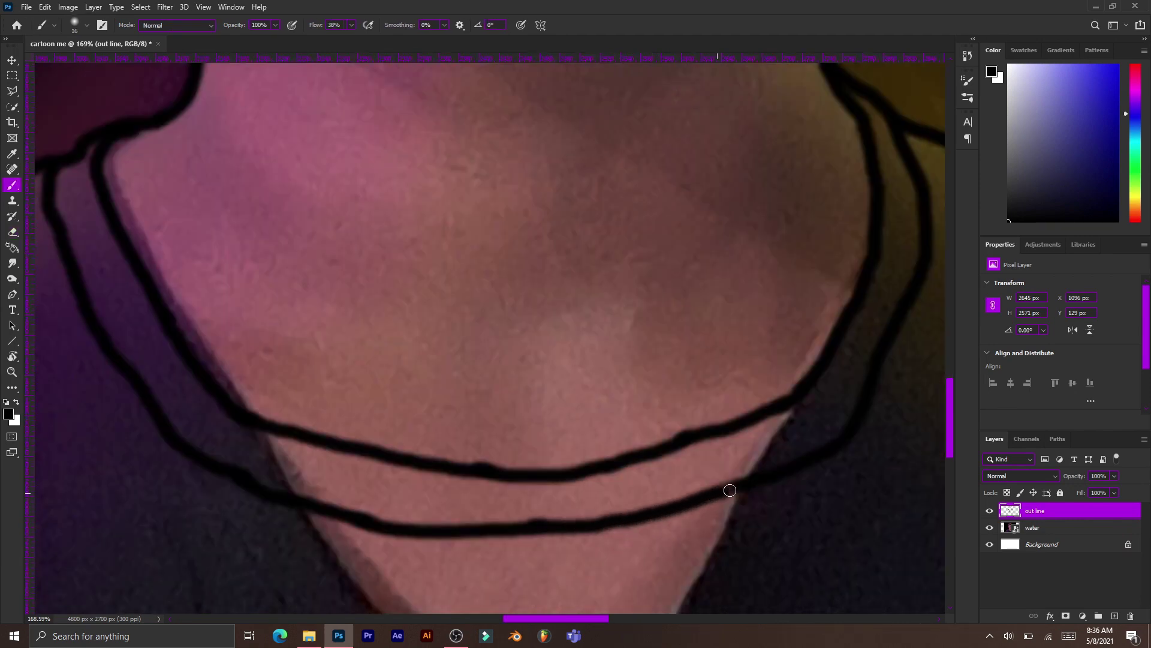
{"action": "key", "text": "ctrl+0"}
{"action": "scroll", "coordinate": [120, 395], "scroll_direction": "up", "scroll_amount": 5}
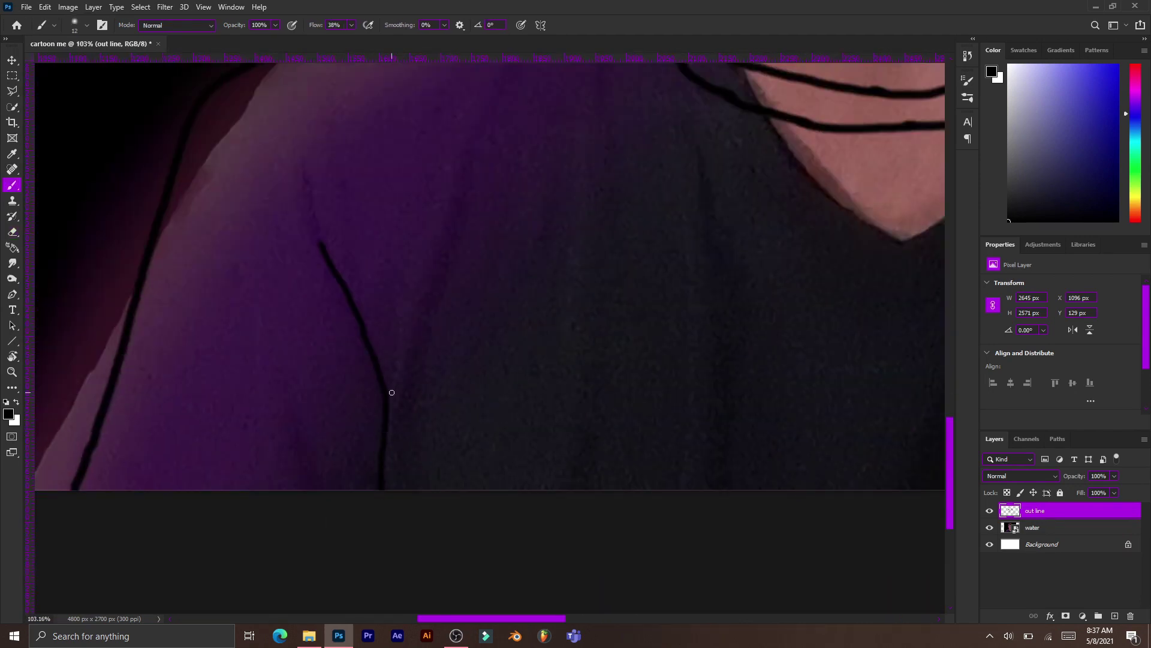
{"action": "scroll", "coordinate": [592, 360], "scroll_direction": "right", "scroll_amount": 3}
{"action": "scroll", "coordinate": [716, 482], "scroll_direction": "right", "scroll_amount": 5}
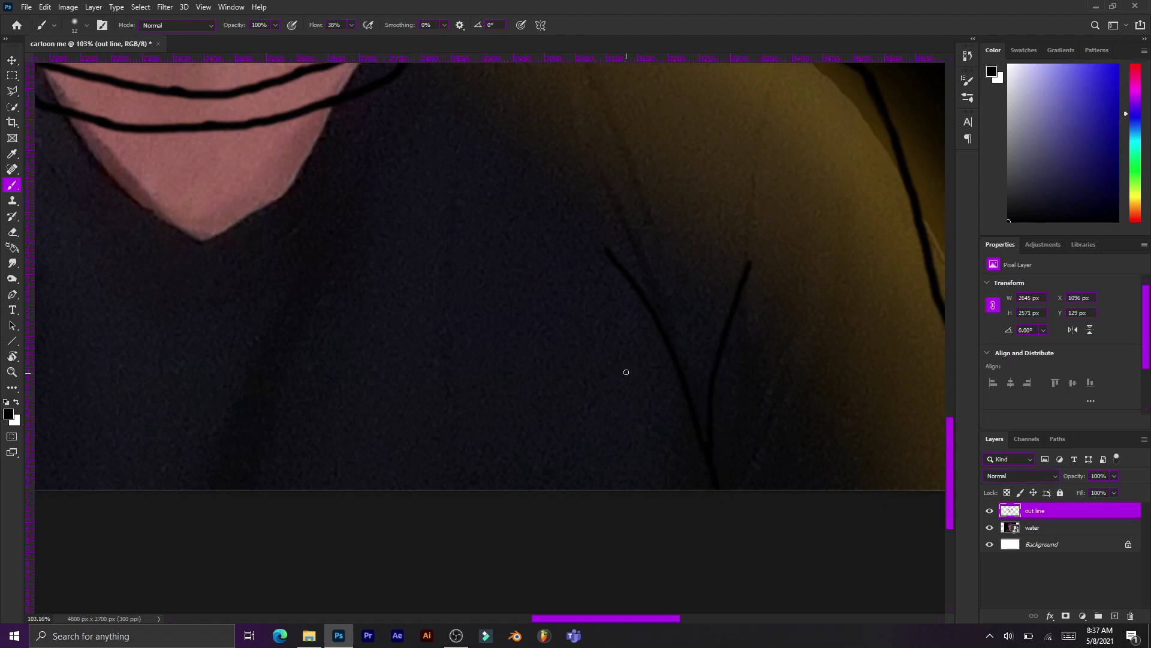
Step: Brush black fold lines on the shirt, including one on the right shoulder
{"action": "key", "text": "e"}
{"action": "scroll", "coordinate": [555, 326], "scroll_direction": "down", "scroll_amount": 3}
{"action": "scroll", "coordinate": [238, 237], "scroll_direction": "up", "scroll_amount": 3}
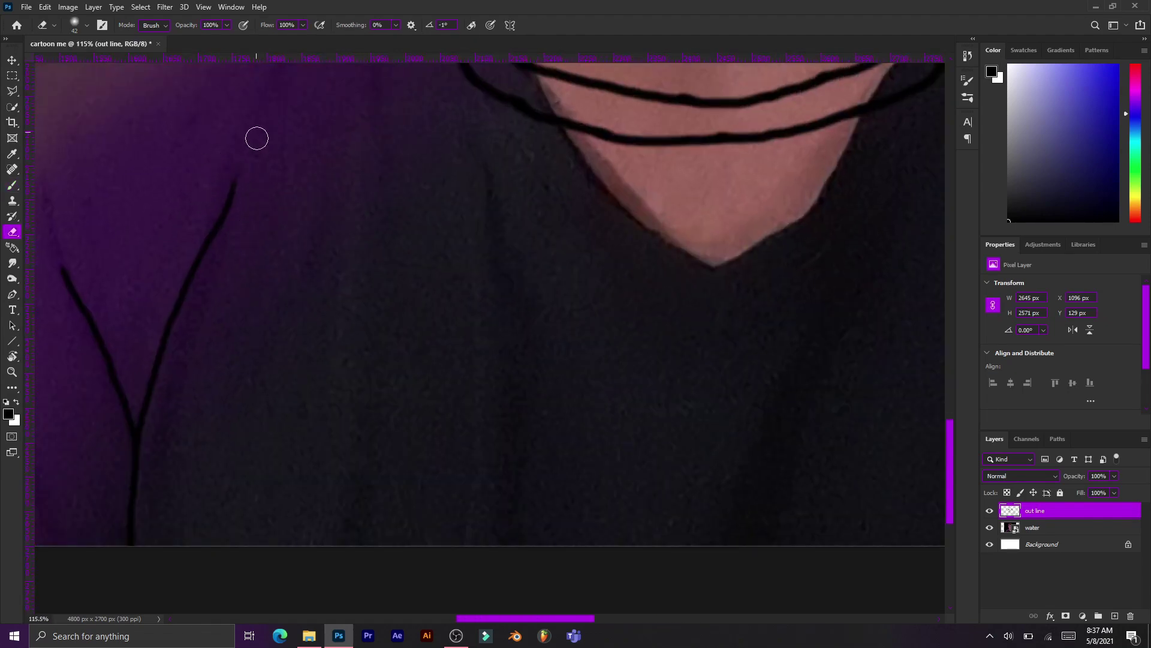
{"action": "scroll", "coordinate": [257, 138], "scroll_direction": "left", "scroll_amount": 2}
{"action": "key", "text": "b"}
{"action": "scroll", "coordinate": [486, 507], "scroll_direction": "down", "scroll_amount": 1}
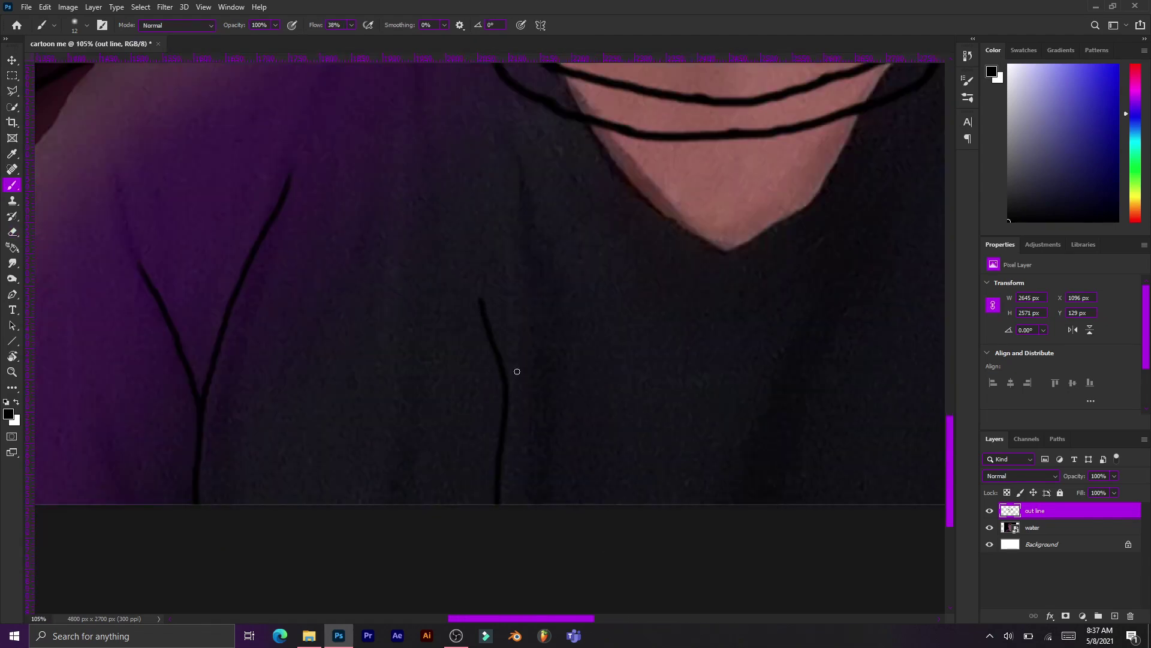
{"action": "scroll", "coordinate": [427, 373], "scroll_direction": "up", "scroll_amount": 5}
{"action": "left_click_drag", "start_coordinate": [413, 110], "coordinate": [367, 170]}
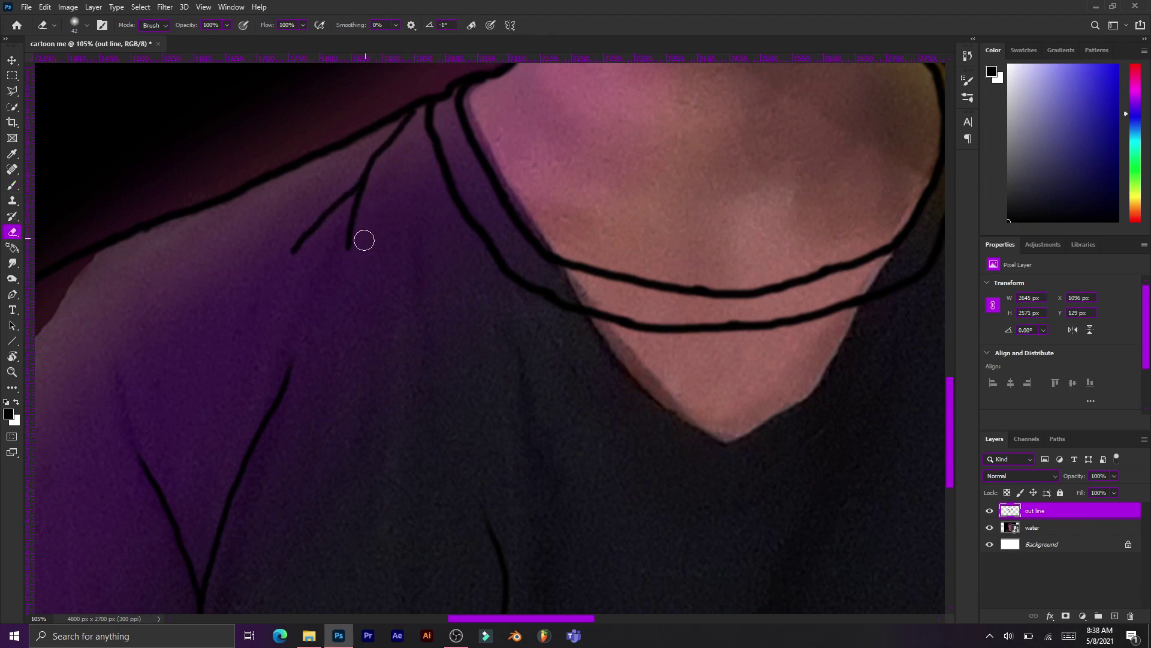
{"action": "scroll", "coordinate": [288, 213], "scroll_direction": "right", "scroll_amount": 10}
{"action": "left_click_drag", "start_coordinate": [489, 108], "coordinate": [606, 327]}
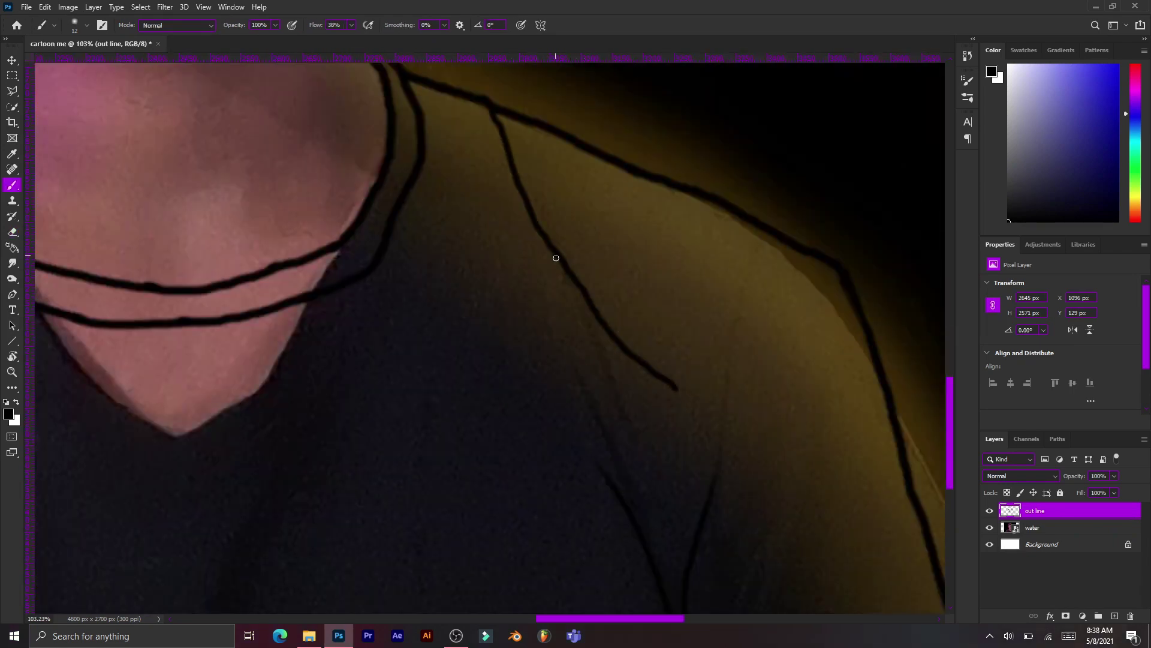
{"action": "key", "text": "e"}
{"action": "scroll", "coordinate": [653, 341], "scroll_direction": "down", "scroll_amount": 3}
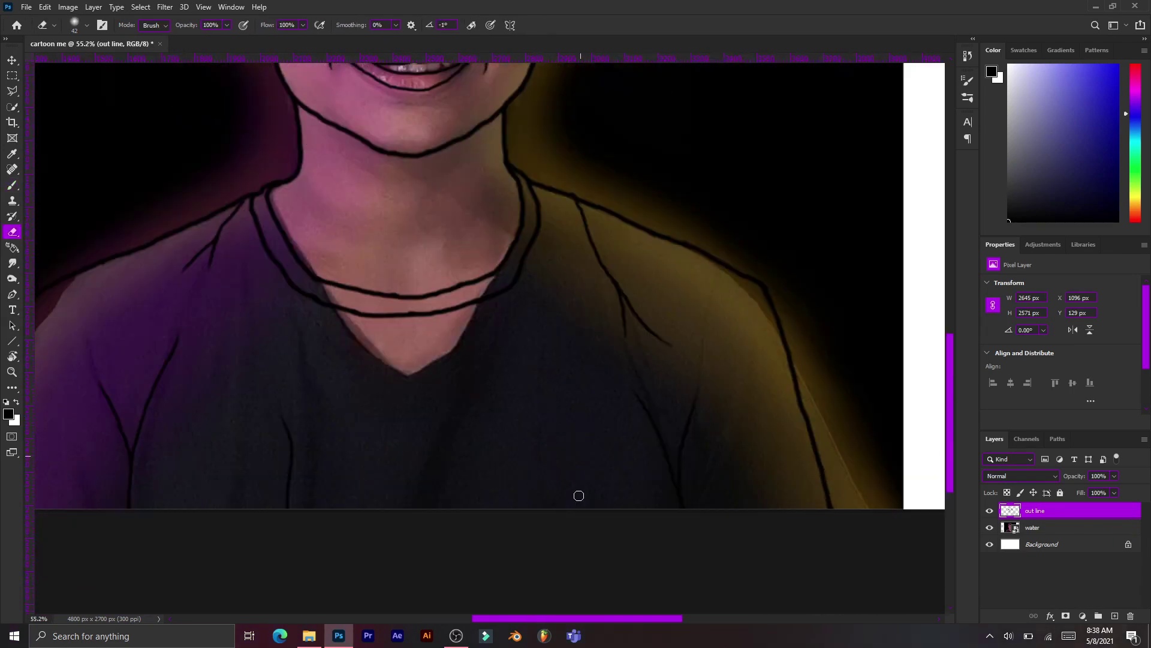
{"action": "scroll", "coordinate": [579, 493], "scroll_direction": "down", "scroll_amount": 3}
{"action": "scroll", "coordinate": [678, 379], "scroll_direction": "up", "scroll_amount": 5}
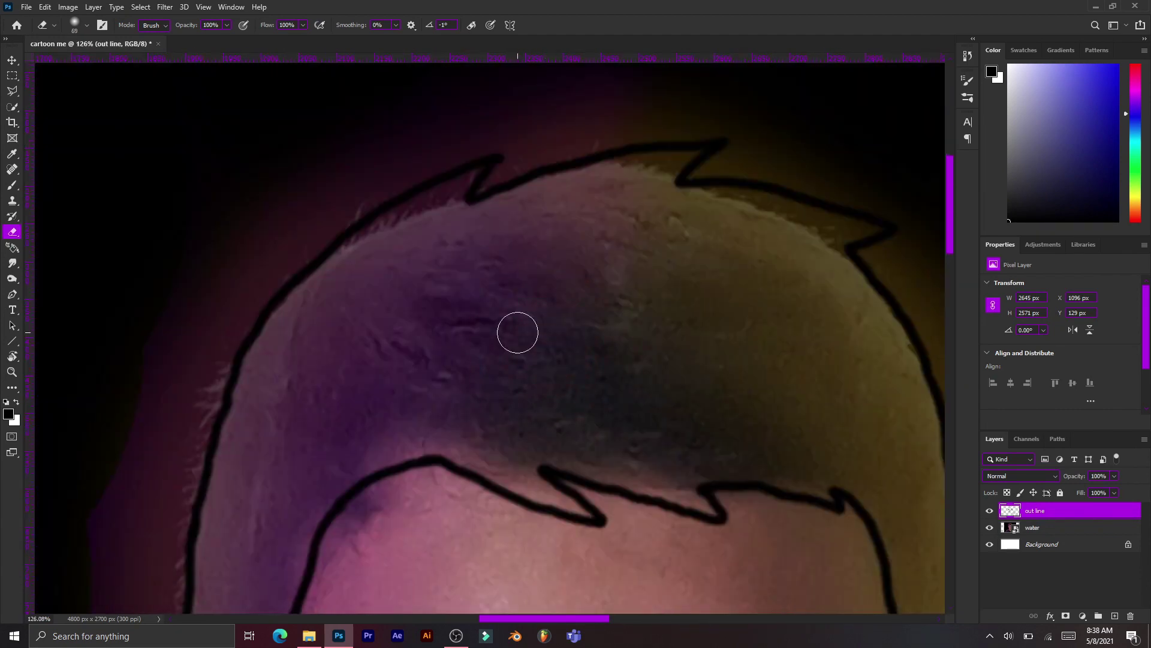
Step: Draw several hair strand lines across the top of the head on the out line layer
{"action": "key", "text": "b"}
{"action": "scroll", "coordinate": [539, 240], "scroll_direction": "right", "scroll_amount": 5}
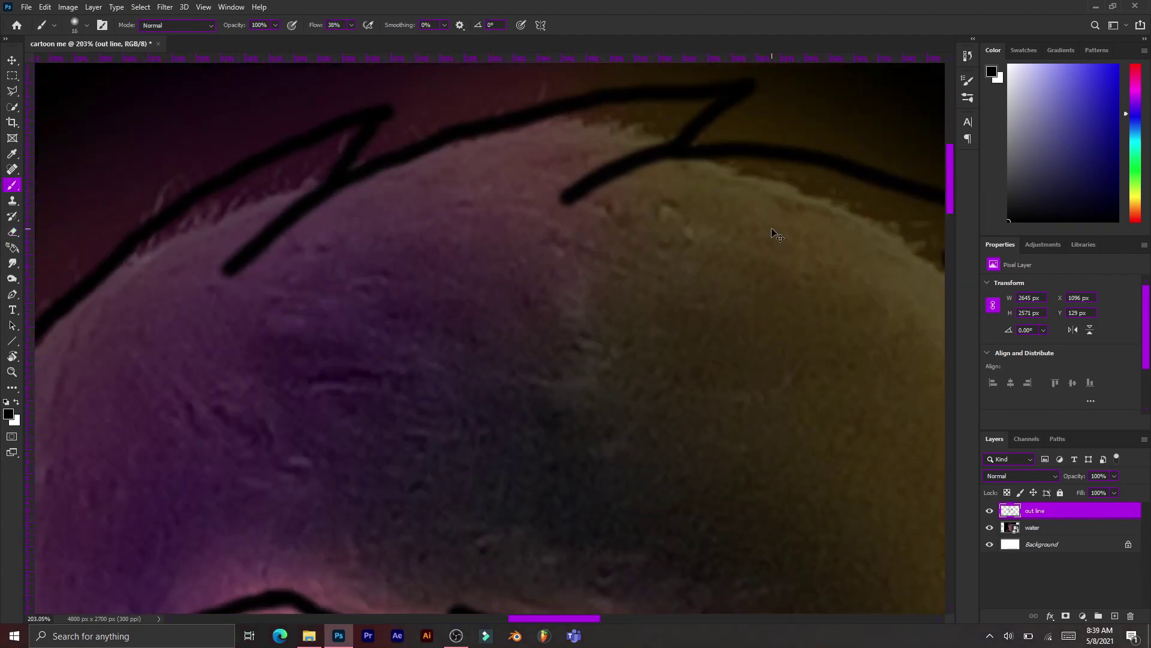
{"action": "key", "text": "e"}
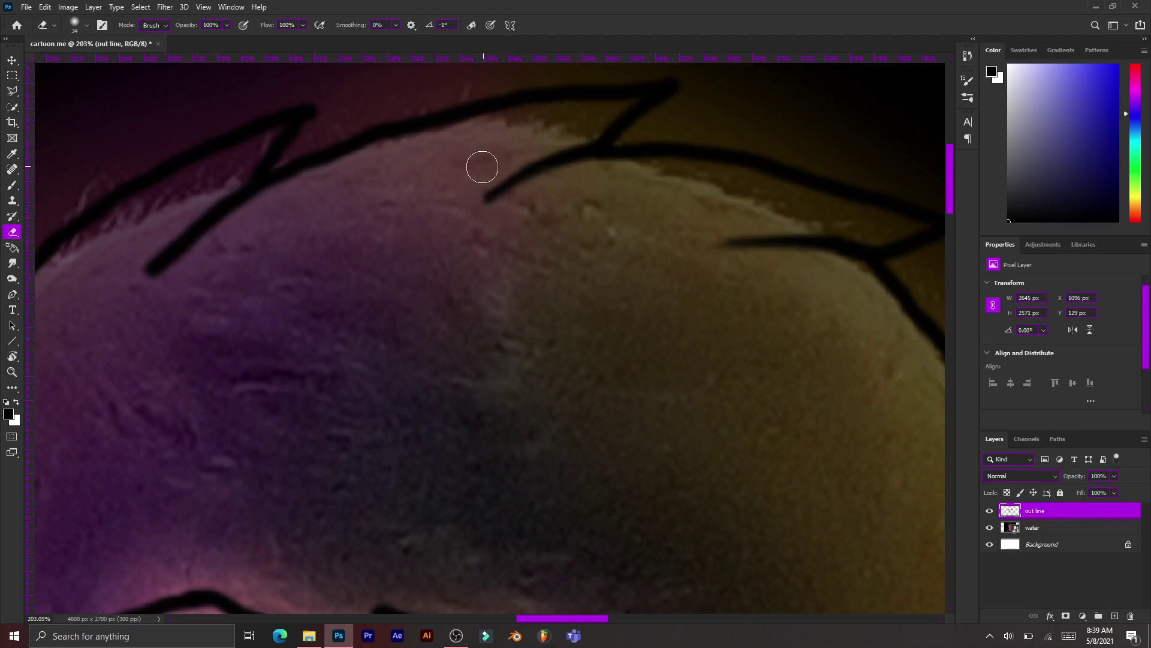
{"action": "scroll", "coordinate": [264, 198], "scroll_direction": "left", "scroll_amount": 2}
{"action": "scroll", "coordinate": [252, 252], "scroll_direction": "left", "scroll_amount": 3}
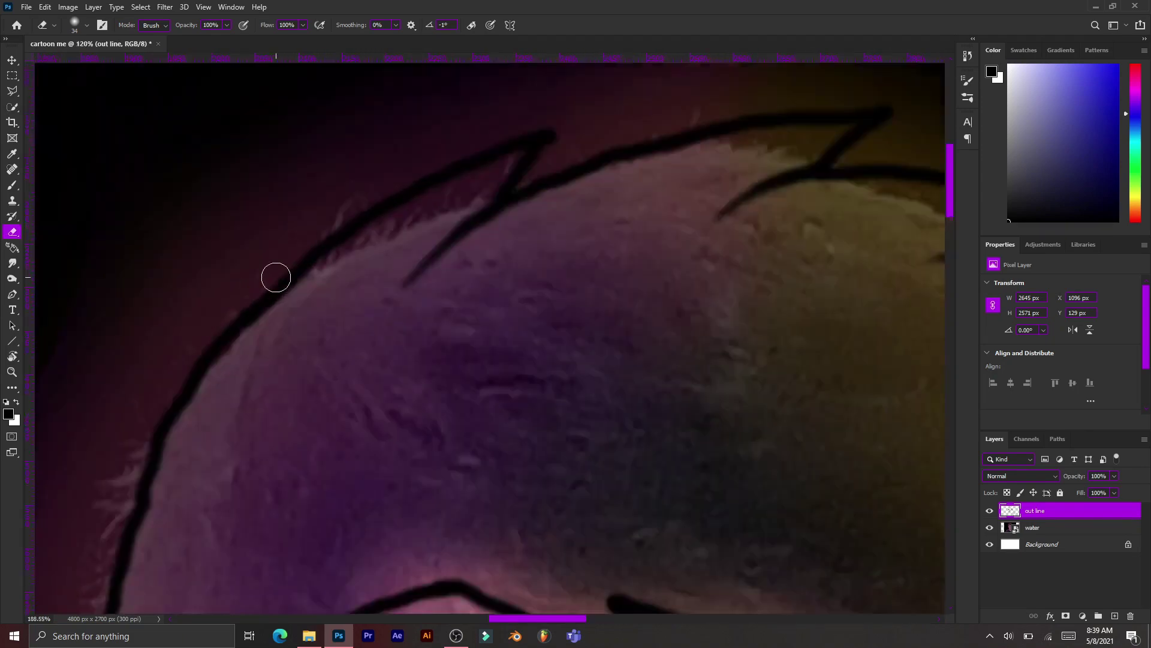
{"action": "key", "text": "b"}
{"action": "left_click_drag", "start_coordinate": [483, 193], "coordinate": [291, 380]}
{"action": "scroll", "coordinate": [420, 300], "scroll_direction": "up", "scroll_amount": 1}
{"action": "left_click_drag", "start_coordinate": [810, 120], "coordinate": [567, 231]}
{"action": "scroll", "coordinate": [767, 244], "scroll_direction": "right", "scroll_amount": 5}
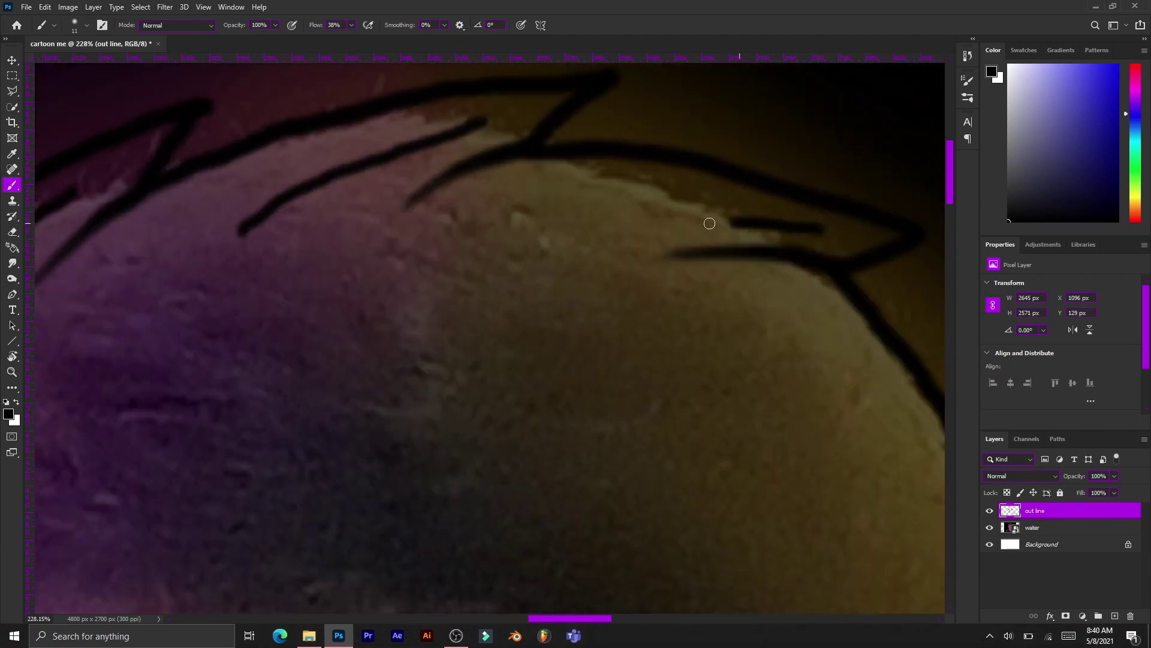
{"action": "left_click_drag", "start_coordinate": [752, 204], "coordinate": [488, 260]}
{"action": "key", "text": "ctrl+z"}
{"action": "left_click_drag", "start_coordinate": [704, 204], "coordinate": [565, 259]}
Step: Erase stray marks around the new hair strands and undo an unwanted stroke
{"action": "key", "text": "e"}
{"action": "scroll", "coordinate": [566, 260], "scroll_direction": "left", "scroll_amount": 5}
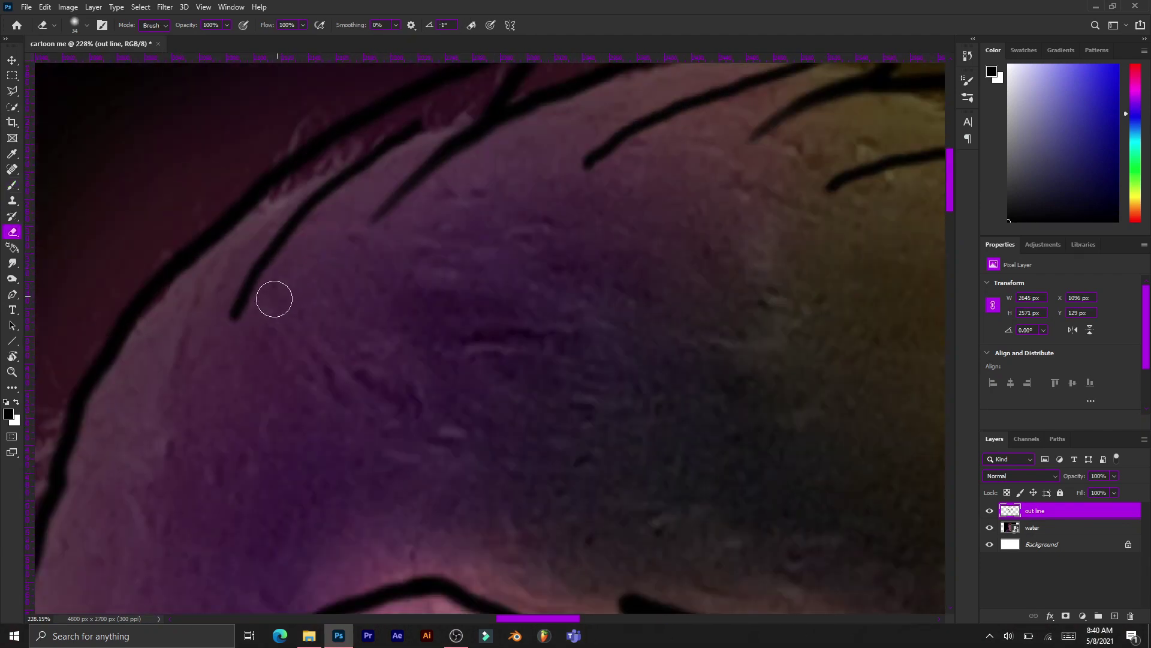
{"action": "scroll", "coordinate": [599, 165], "scroll_direction": "right", "scroll_amount": 1}
{"action": "scroll", "coordinate": [528, 137], "scroll_direction": "right", "scroll_amount": 4}
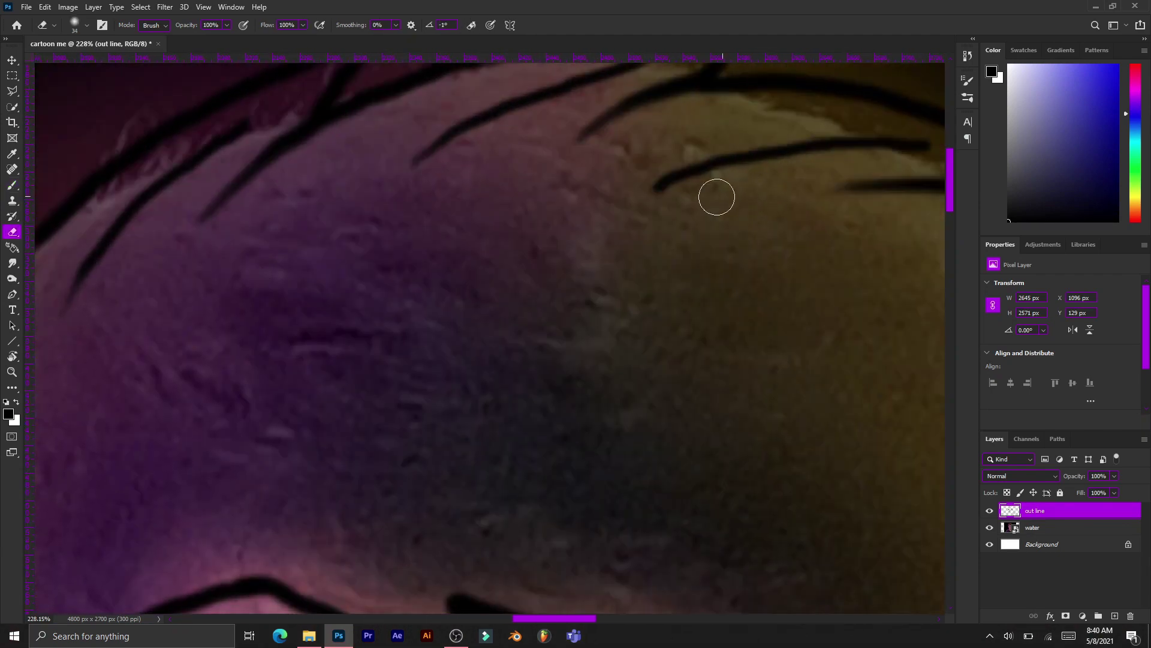
{"action": "scroll", "coordinate": [622, 226], "scroll_direction": "down", "scroll_amount": 5}
{"action": "scroll", "coordinate": [473, 290], "scroll_direction": "up", "scroll_amount": 5}
{"action": "scroll", "coordinate": [712, 275], "scroll_direction": "up", "scroll_amount": 3}
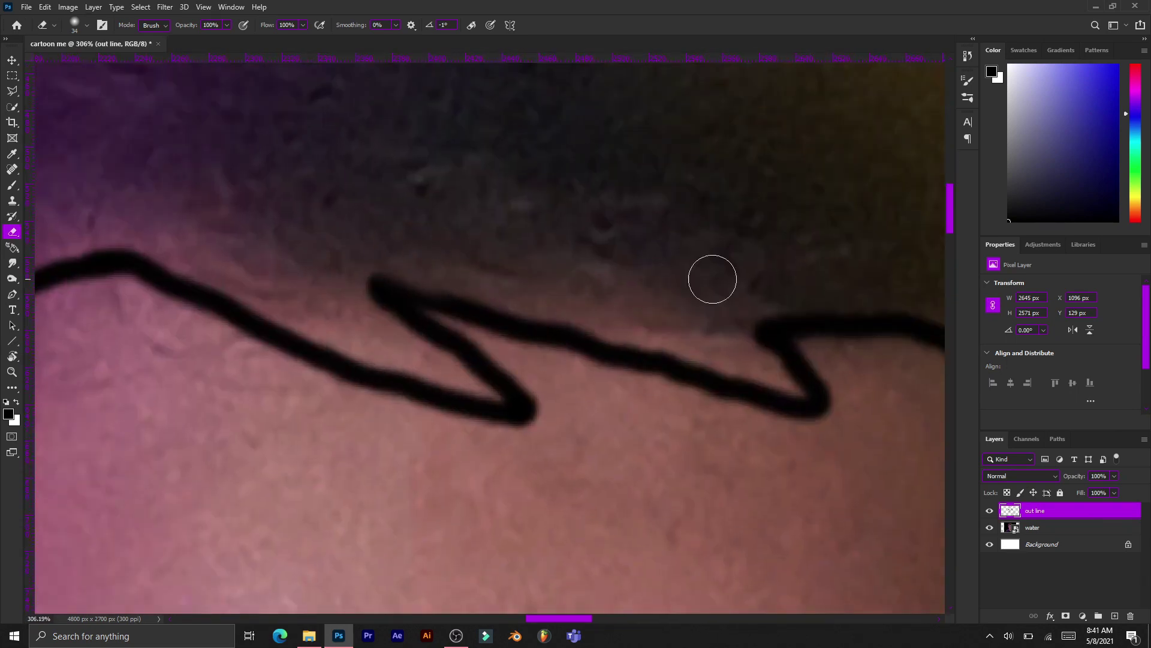
{"action": "scroll", "coordinate": [798, 295], "scroll_direction": "down", "scroll_amount": 3}
{"action": "scroll", "coordinate": [799, 295], "scroll_direction": "up", "scroll_amount": 2}
{"action": "key", "text": "b"}
{"action": "scroll", "coordinate": [720, 290], "scroll_direction": "up", "scroll_amount": 2}
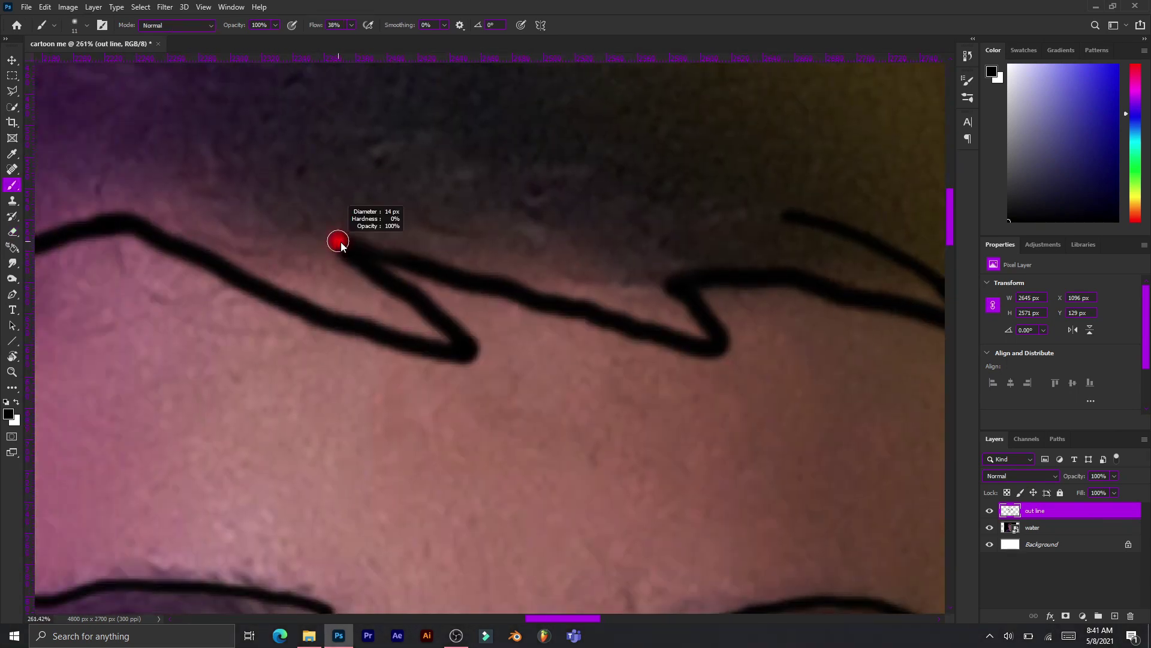
{"action": "scroll", "coordinate": [210, 140], "scroll_direction": "left", "scroll_amount": 5}
{"action": "key", "text": "ctrl+z"}
{"action": "scroll", "coordinate": [398, 187], "scroll_direction": "down", "scroll_amount": 3}
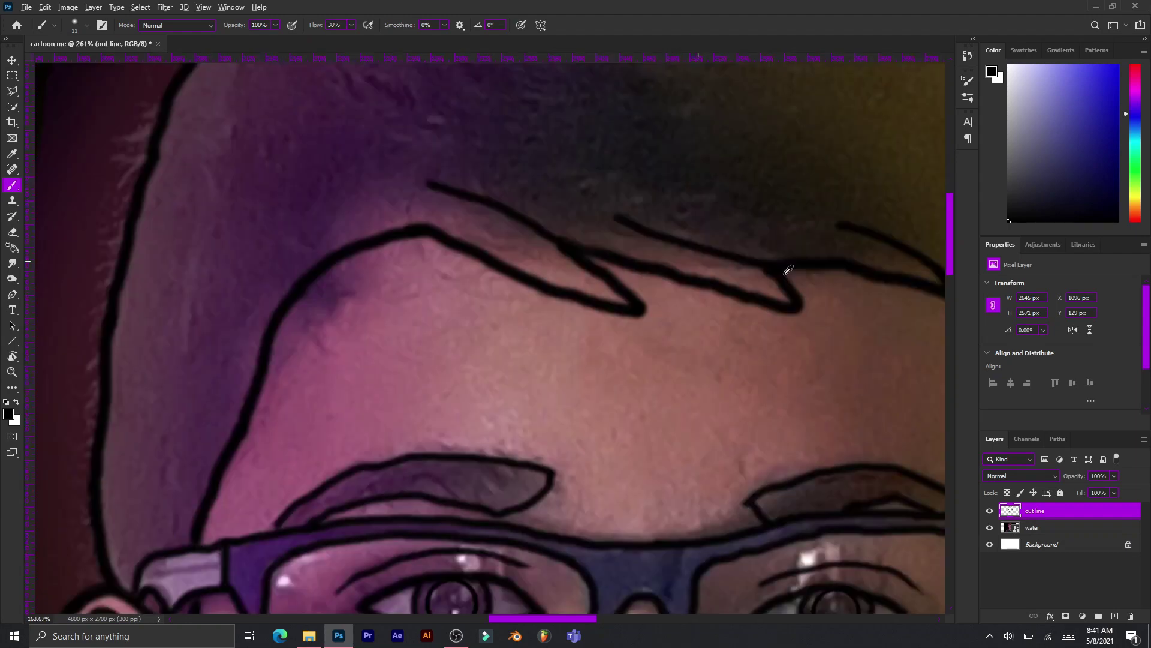
Step: Hide the water photo layer to check the line art, then restore it
{"action": "left_click", "coordinate": [989, 527]}
{"action": "scroll", "coordinate": [798, 437], "scroll_direction": "up", "scroll_amount": 4}
{"action": "key", "text": "e"}
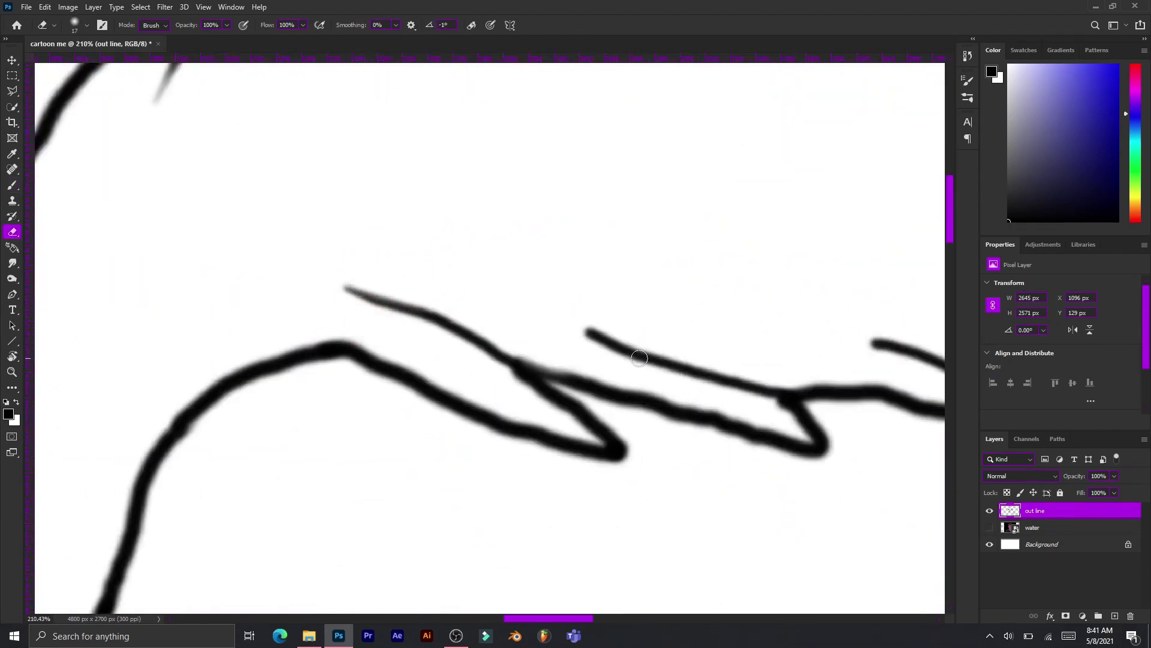
{"action": "key", "text": "ctrl+z"}
{"action": "scroll", "coordinate": [714, 378], "scroll_direction": "down", "scroll_amount": 2}
{"action": "scroll", "coordinate": [743, 337], "scroll_direction": "down", "scroll_amount": 1}
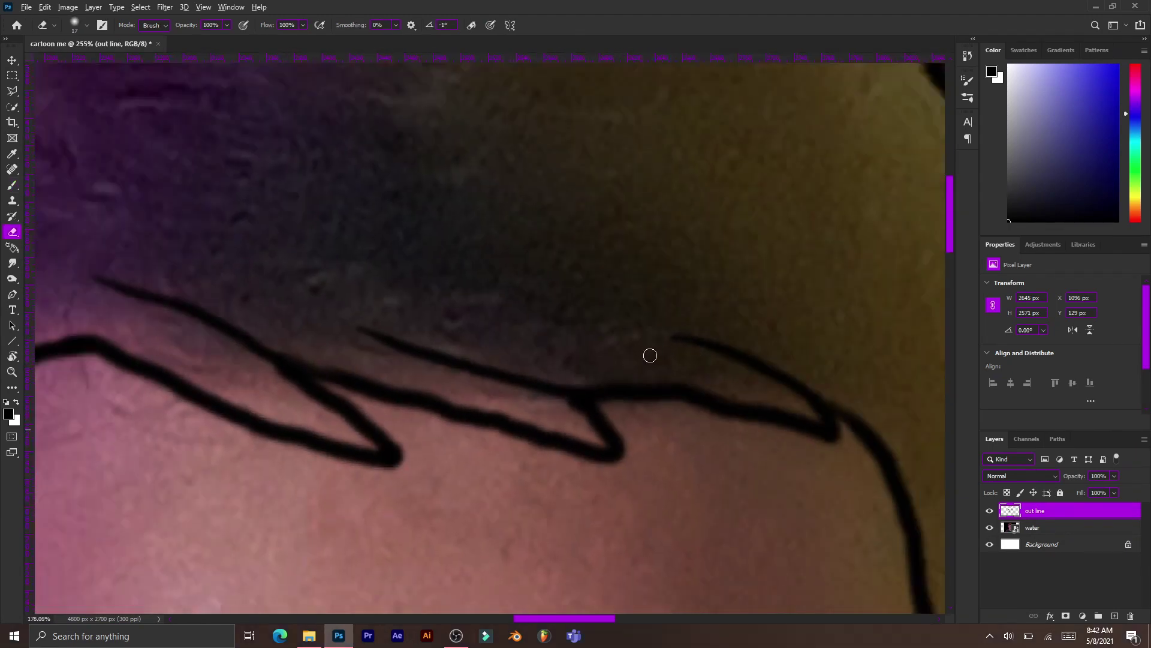
{"action": "scroll", "coordinate": [436, 278], "scroll_direction": "up", "scroll_amount": 2}
Step: Add two strand lines along the fringe and review the finished hair lines
{"action": "left_click_drag", "start_coordinate": [547, 327], "coordinate": [610, 359]}
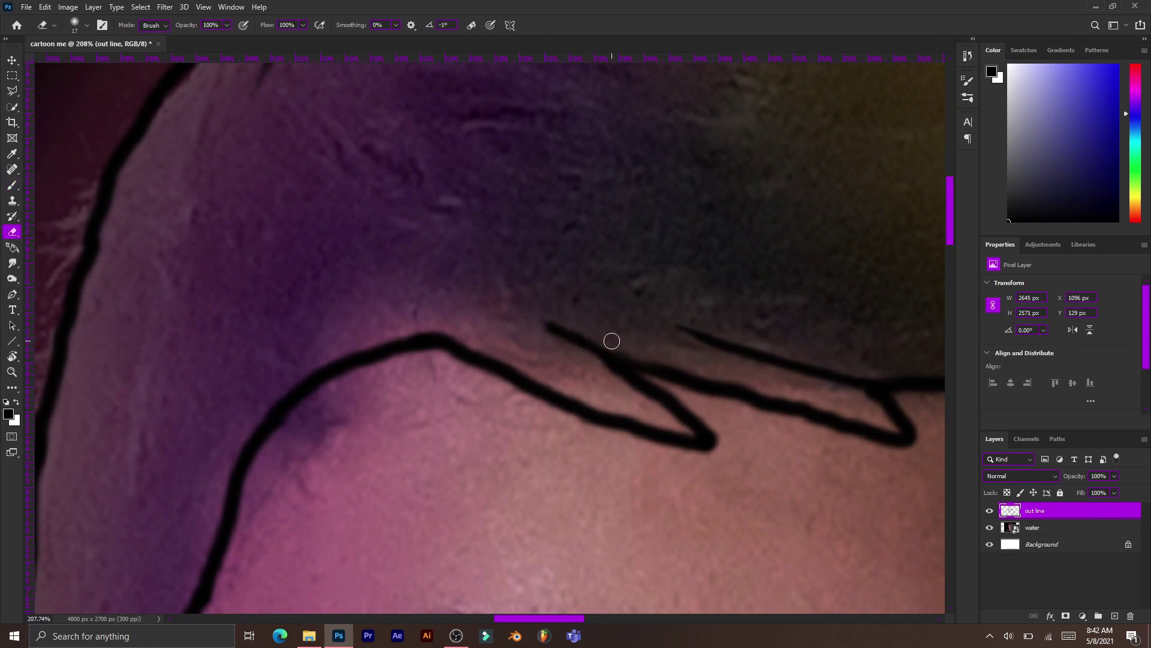
{"action": "key", "text": "b"}
{"action": "scroll", "coordinate": [709, 388], "scroll_direction": "right", "scroll_amount": 3}
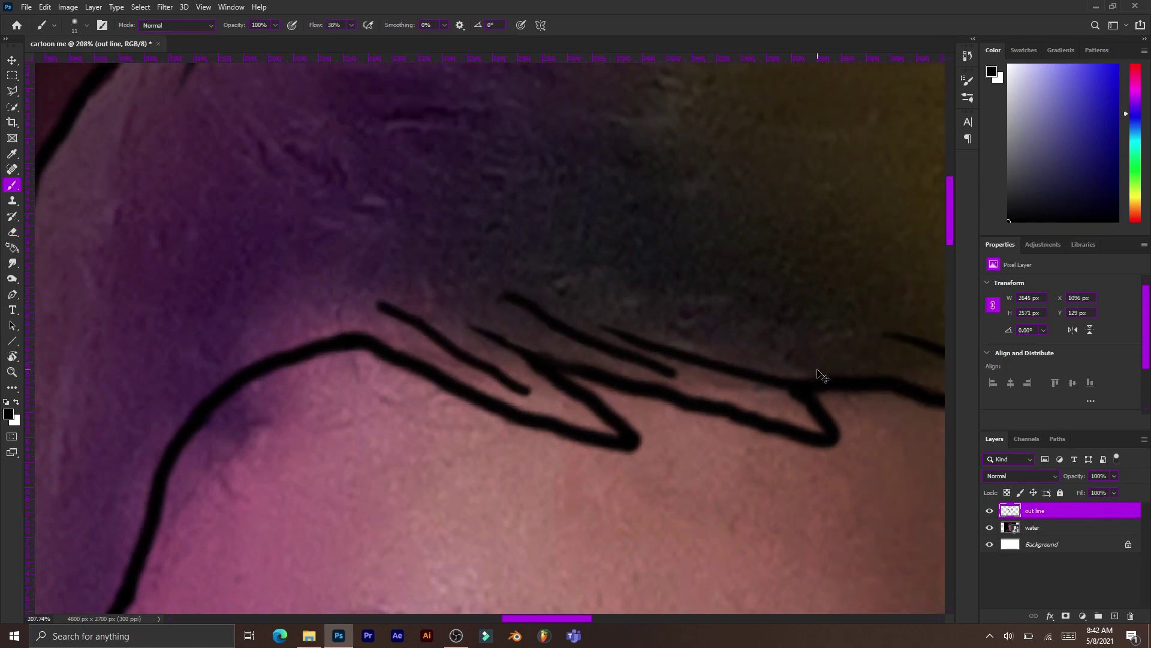
{"action": "left_click_drag", "start_coordinate": [851, 375], "coordinate": [645, 329]}
{"action": "key", "text": "e"}
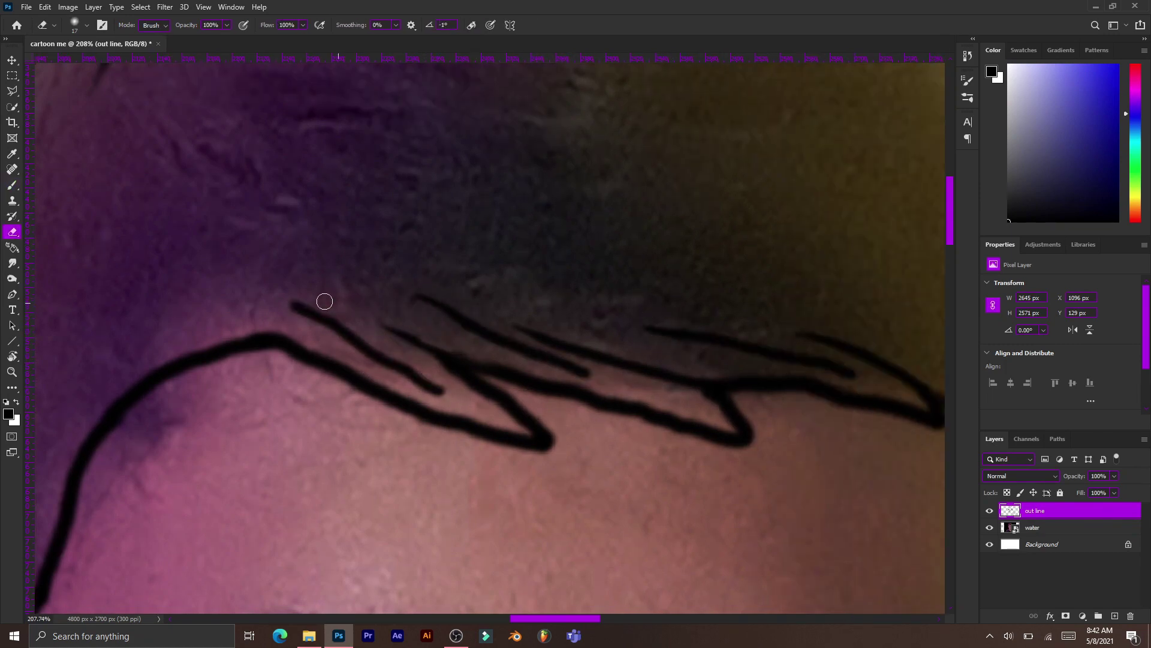
{"action": "scroll", "coordinate": [427, 377], "scroll_direction": "up", "scroll_amount": 3}
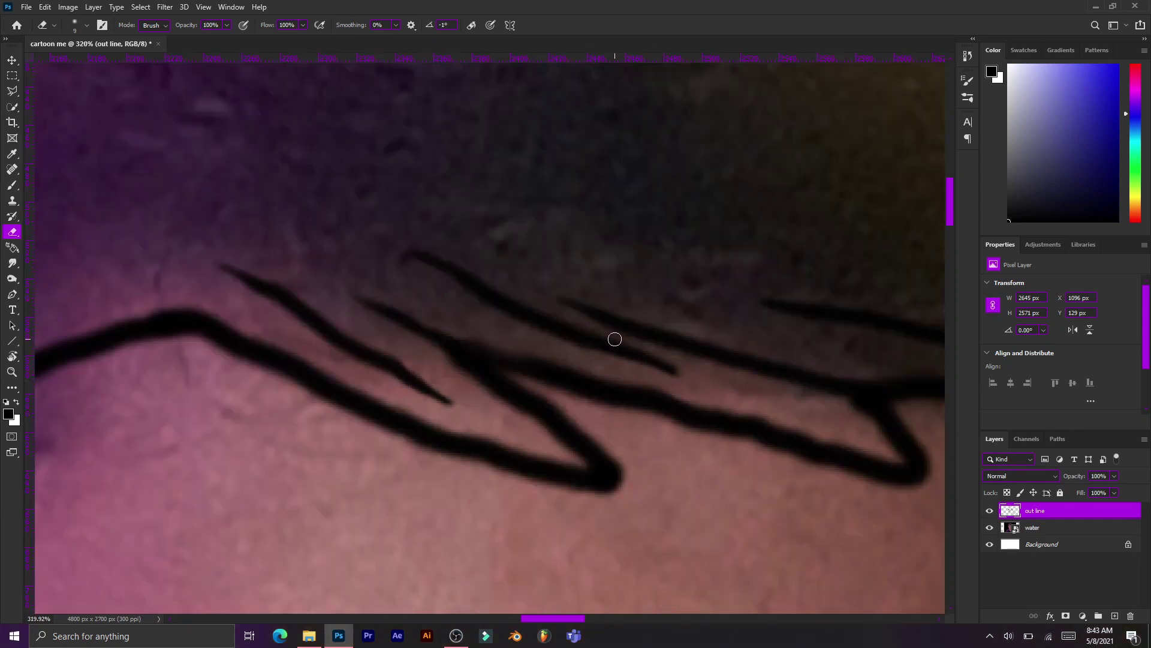
{"action": "scroll", "coordinate": [784, 374], "scroll_direction": "right", "scroll_amount": 5}
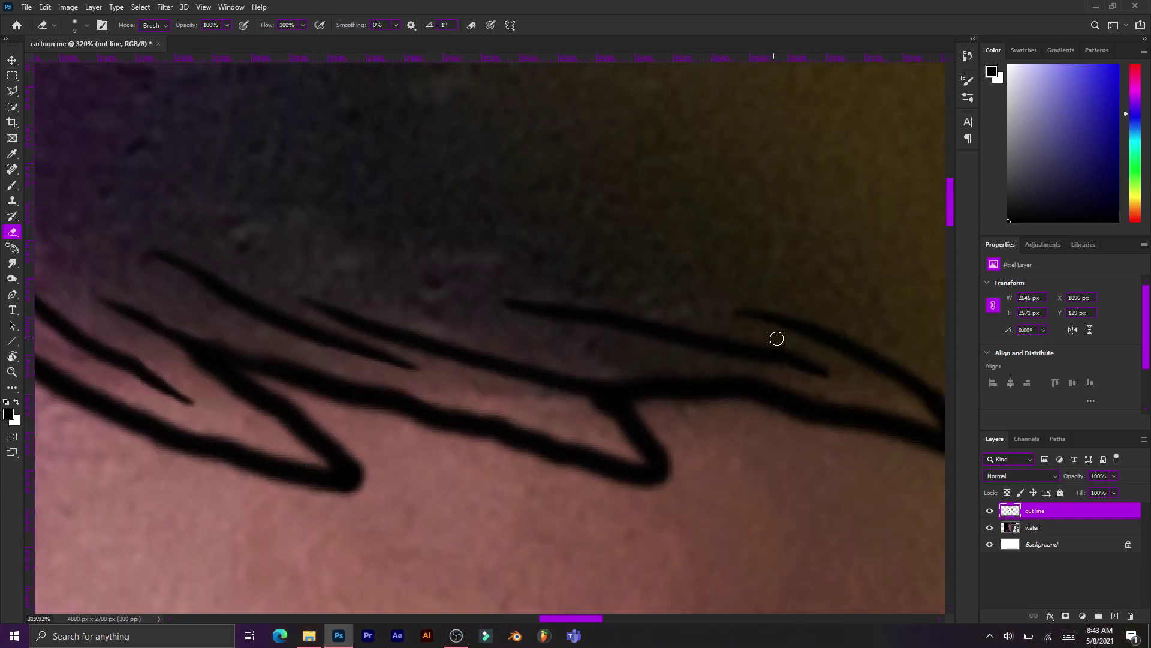
{"action": "scroll", "coordinate": [777, 339], "scroll_direction": "down", "scroll_amount": 5}
{"action": "scroll", "coordinate": [737, 214], "scroll_direction": "up", "scroll_amount": 5}
{"action": "scroll", "coordinate": [415, 196], "scroll_direction": "up", "scroll_amount": 2}
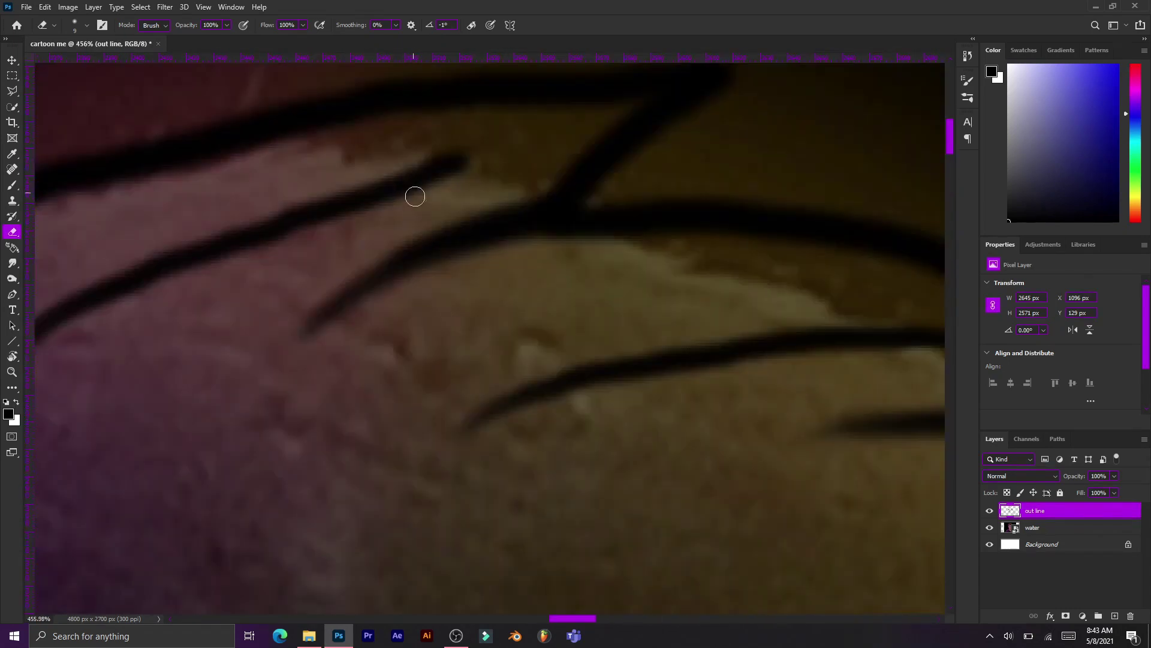
{"action": "scroll", "coordinate": [184, 304], "scroll_direction": "down", "scroll_amount": 3}
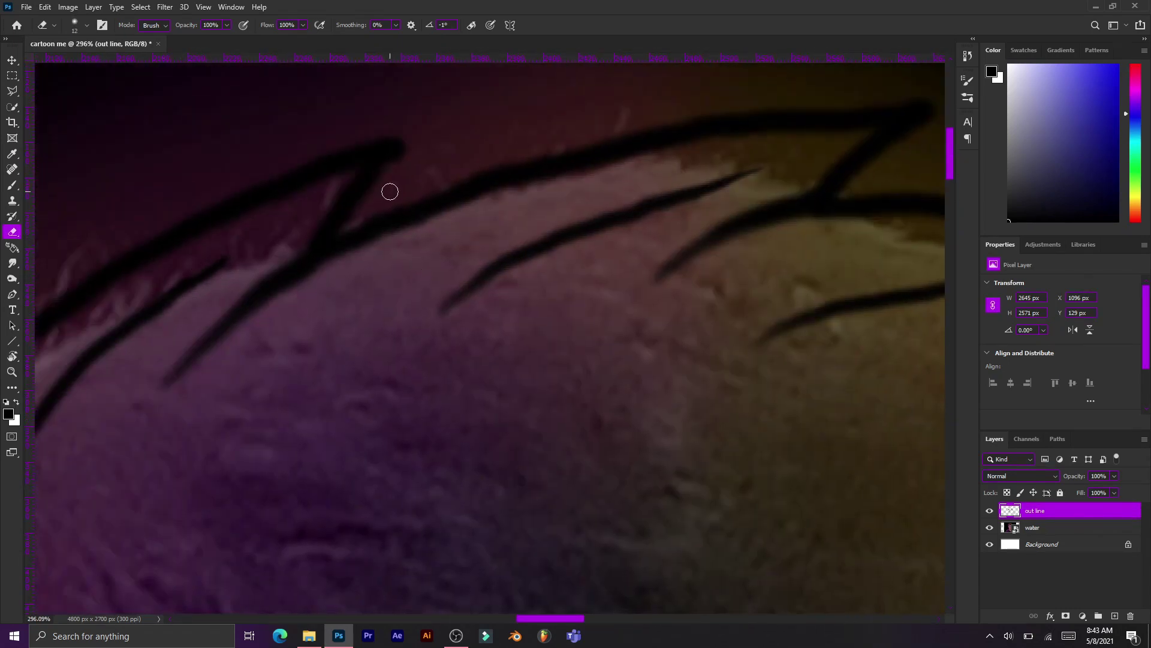
{"action": "scroll", "coordinate": [354, 126], "scroll_direction": "right", "scroll_amount": 5}
{"action": "scroll", "coordinate": [813, 443], "scroll_direction": "up", "scroll_amount": 1}
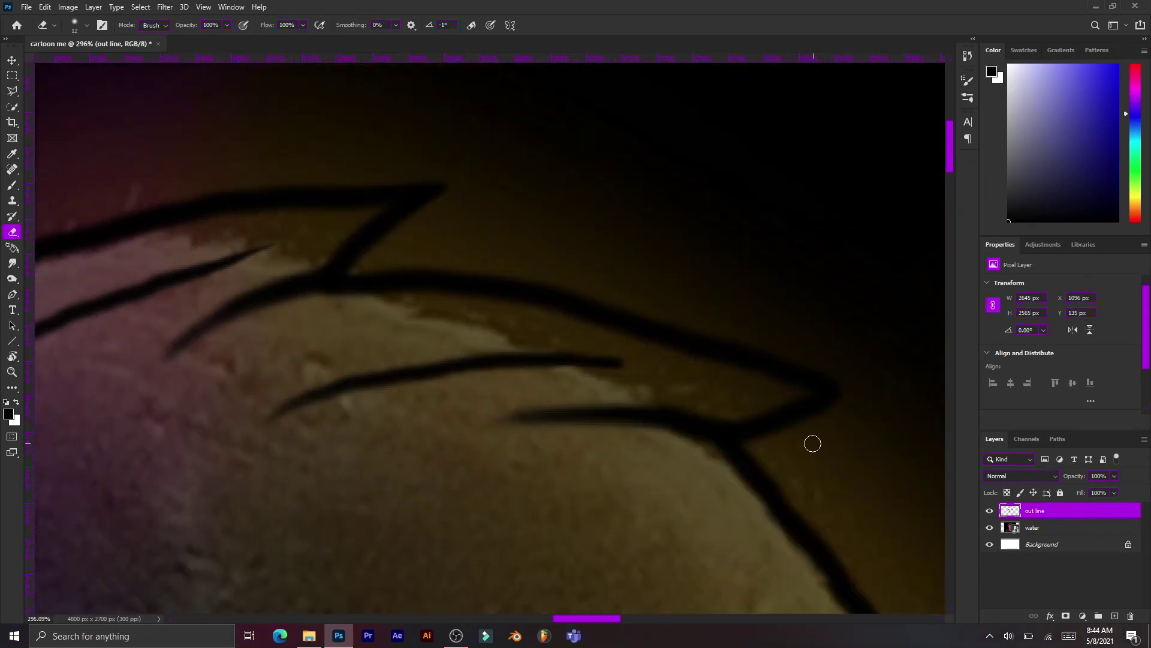
{"action": "scroll", "coordinate": [778, 342], "scroll_direction": "down", "scroll_amount": 3}
{"action": "scroll", "coordinate": [745, 509], "scroll_direction": "down", "scroll_amount": 3}
Step: With the photo hidden, draw two short hair strands at the crown
{"action": "left_click", "coordinate": [990, 527]}
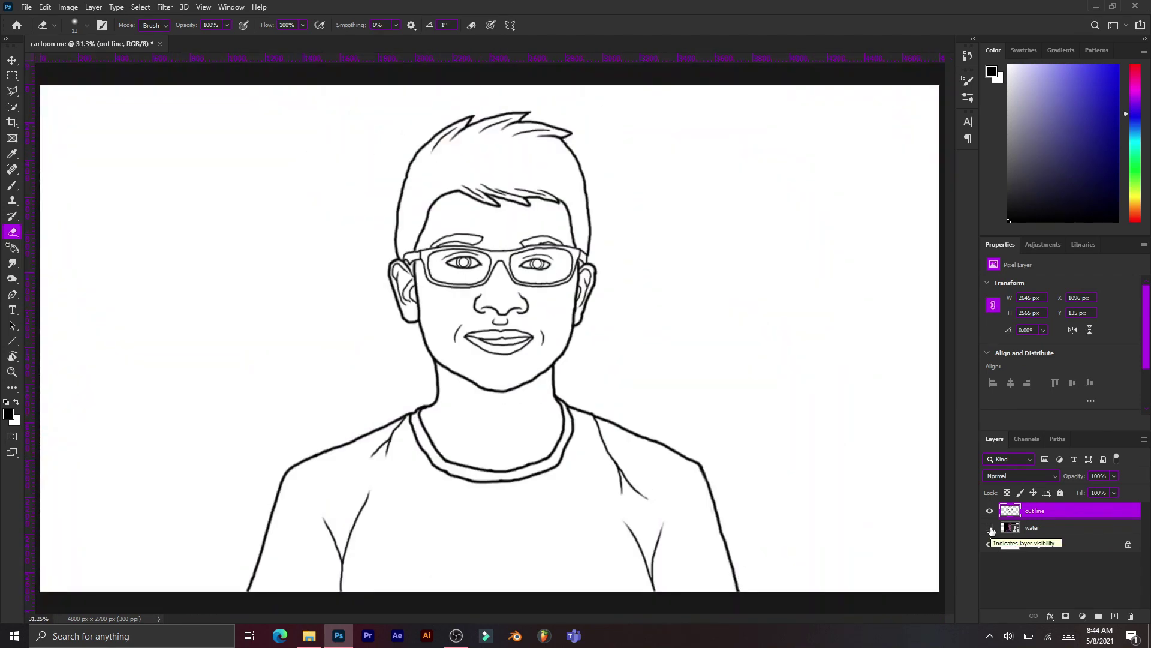
{"action": "scroll", "coordinate": [257, 177], "scroll_direction": "up", "scroll_amount": 5}
{"action": "key", "text": "b"}
{"action": "scroll", "coordinate": [258, 177], "scroll_direction": "up", "scroll_amount": 3}
{"action": "left_click_drag", "start_coordinate": [570, 198], "coordinate": [483, 249]}
{"action": "left_click_drag", "start_coordinate": [581, 193], "coordinate": [457, 302]}
Step: Add two more curved strands across the top and fit the whole drawing on screen
{"action": "key", "text": "e"}
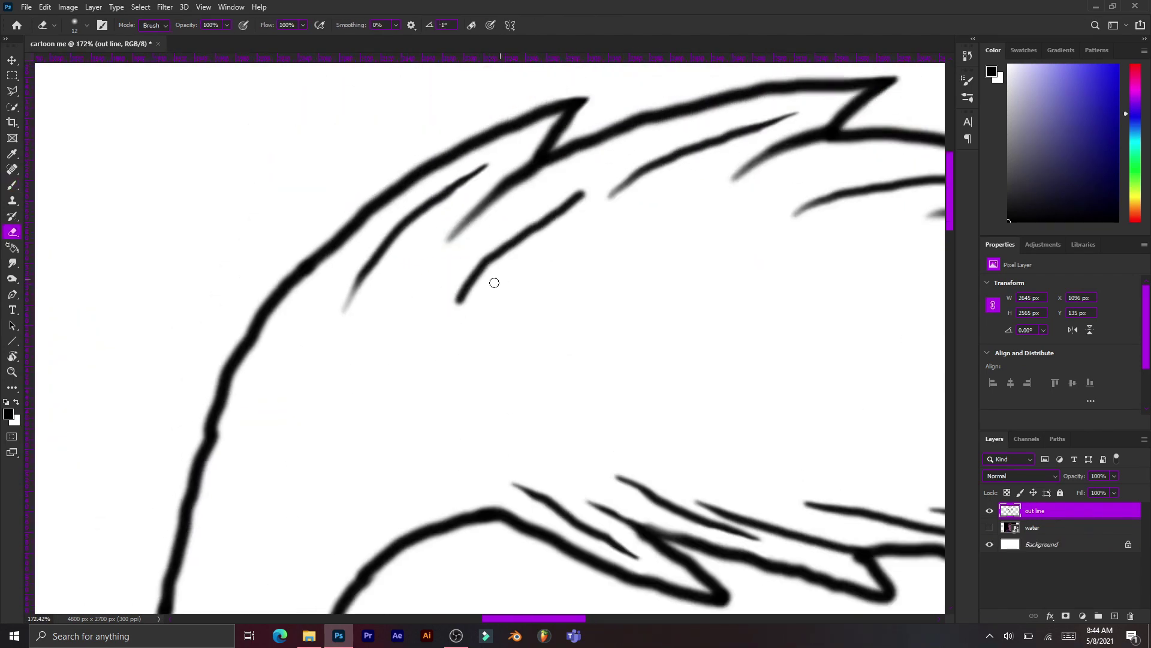
{"action": "scroll", "coordinate": [570, 212], "scroll_direction": "down", "scroll_amount": 1}
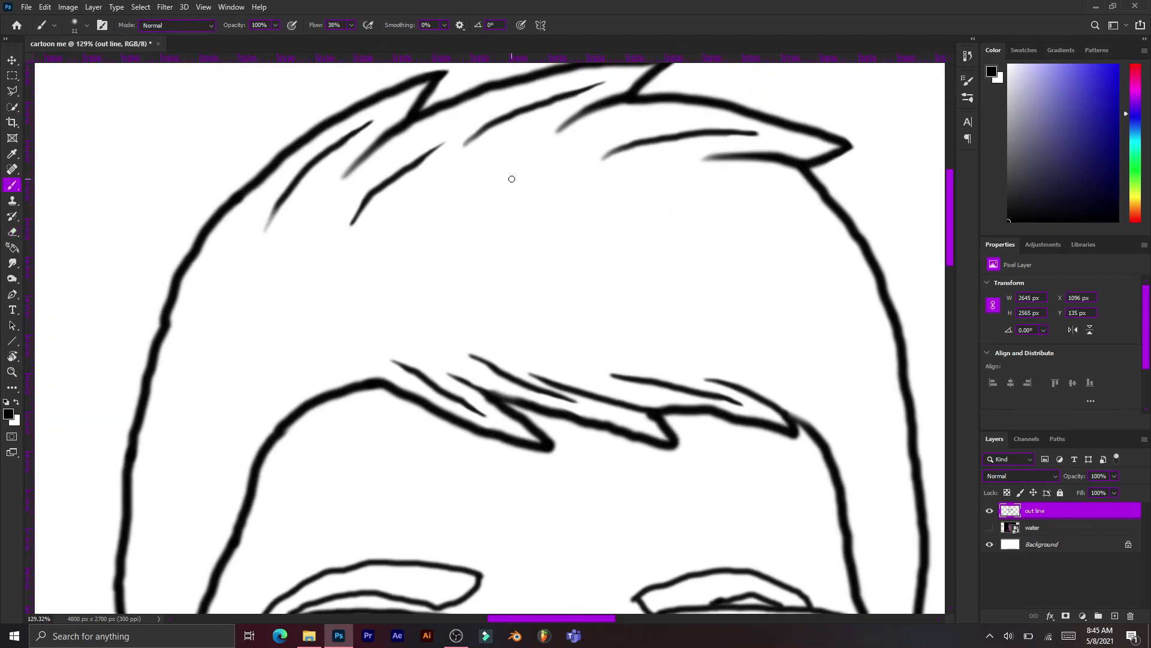
{"action": "scroll", "coordinate": [604, 249], "scroll_direction": "down", "scroll_amount": 1}
{"action": "left_click_drag", "start_coordinate": [492, 191], "coordinate": [592, 148]}
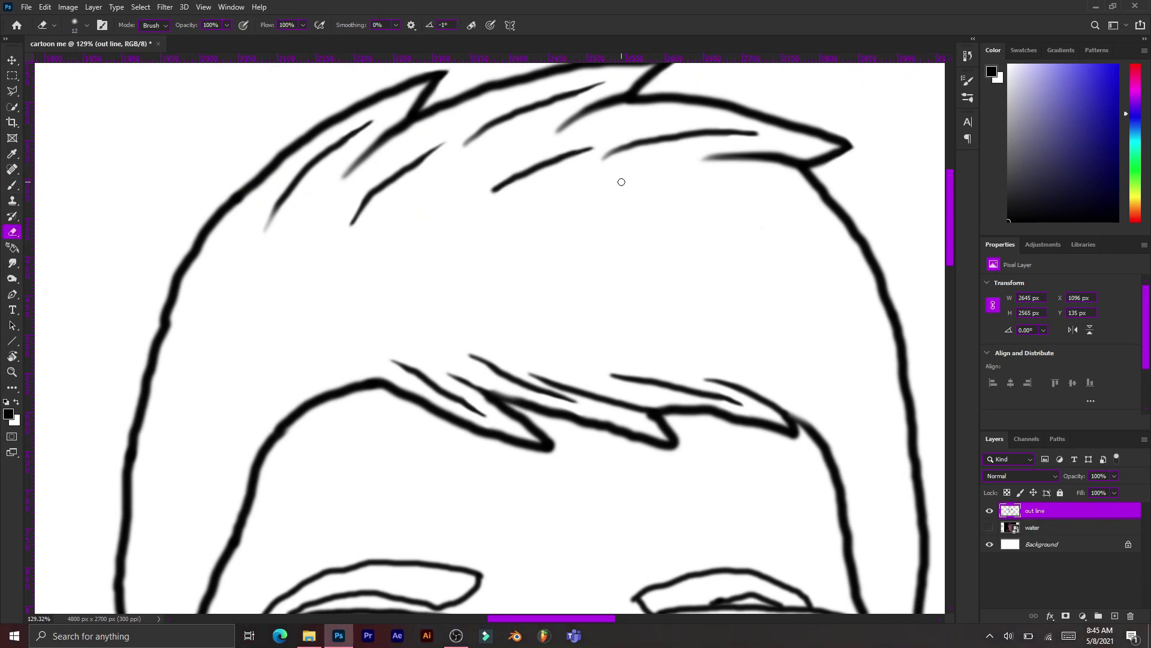
{"action": "key", "text": "b"}
{"action": "left_click_drag", "start_coordinate": [625, 184], "coordinate": [712, 182]}
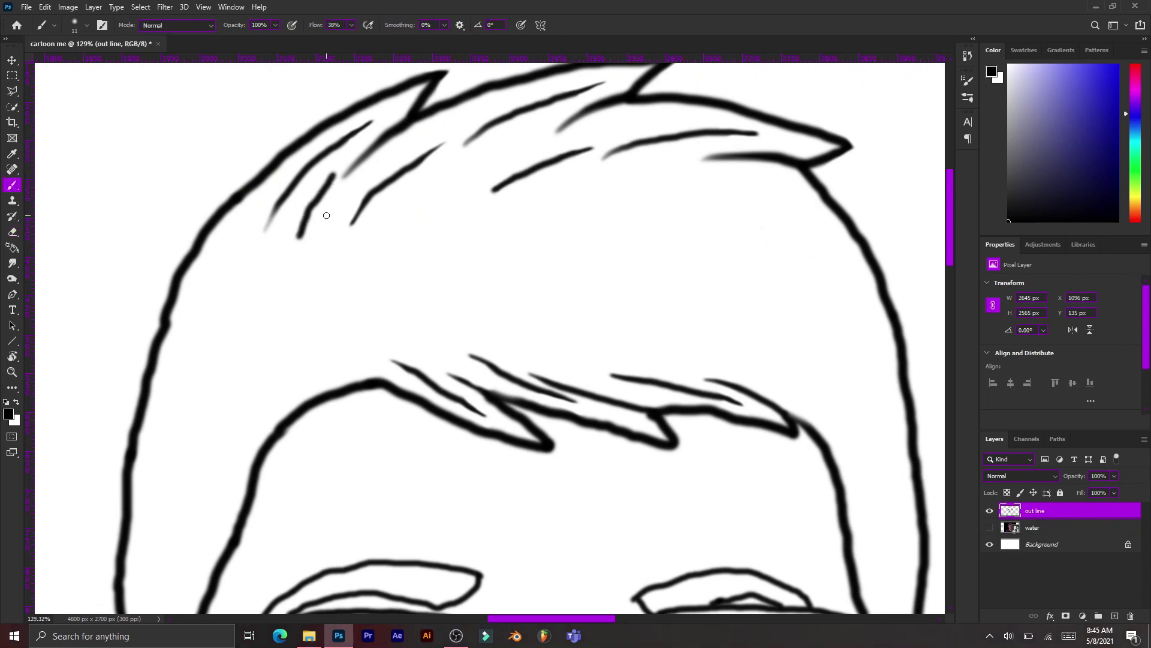
{"action": "key", "text": "e"}
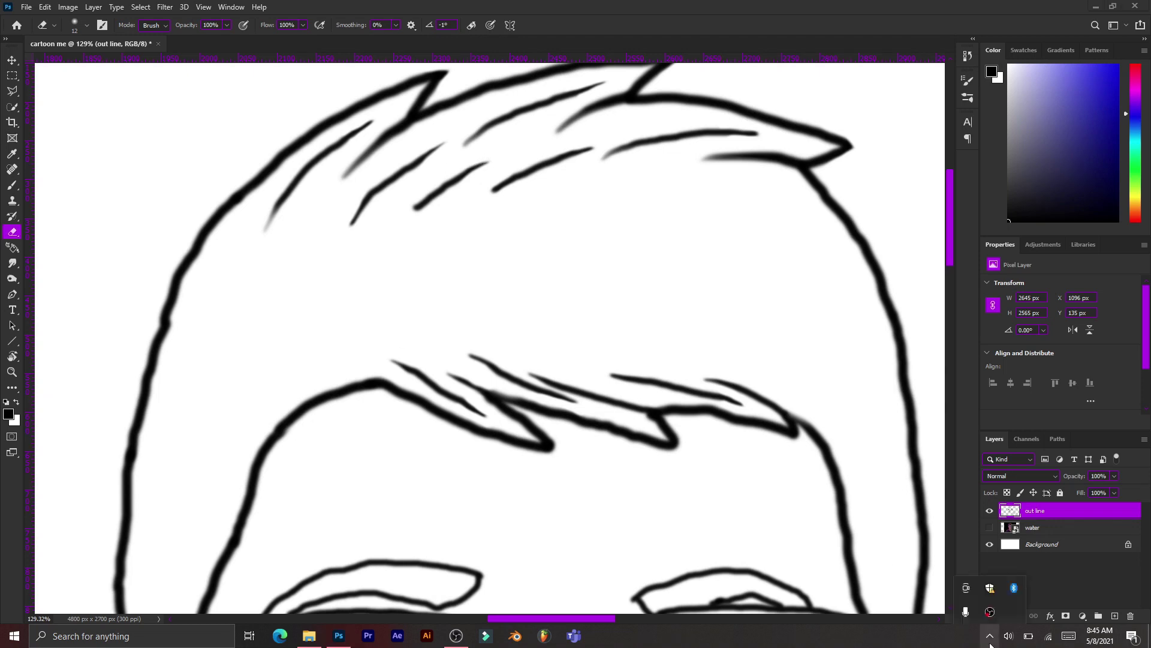
{"action": "scroll", "coordinate": [450, 239], "scroll_direction": "down", "scroll_amount": 3}
{"action": "scroll", "coordinate": [694, 237], "scroll_direction": "down", "scroll_amount": 2}
{"action": "key", "text": "ctrl+0"}
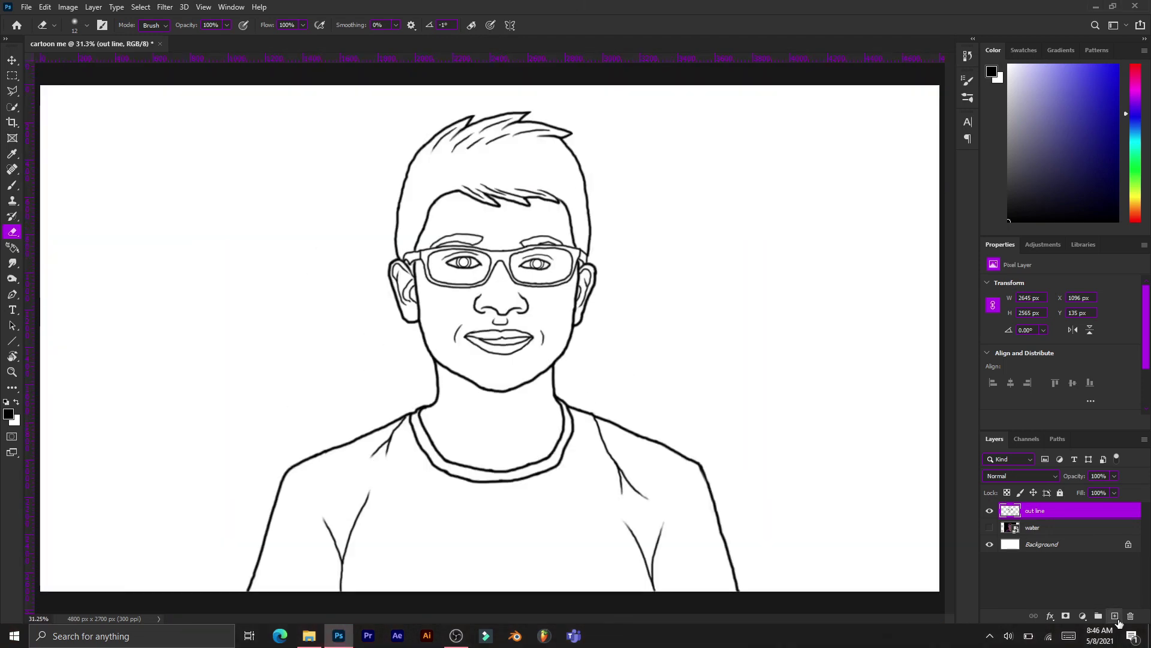
Step: Create the skin 1 layer and sample the skin tone from the top colour swatch
{"action": "left_click", "coordinate": [1115, 616]}
{"action": "left_click", "coordinate": [989, 544]}
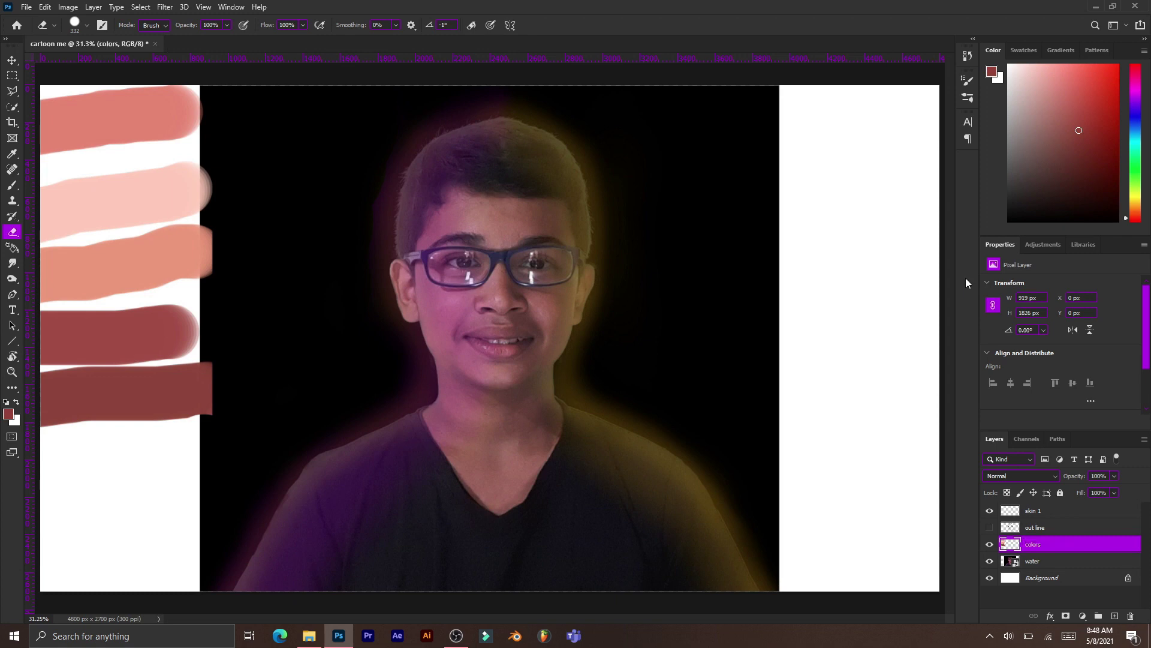
{"action": "left_click", "coordinate": [1031, 510]}
{"action": "left_click", "coordinate": [989, 560]}
{"action": "left_click", "coordinate": [990, 527]}
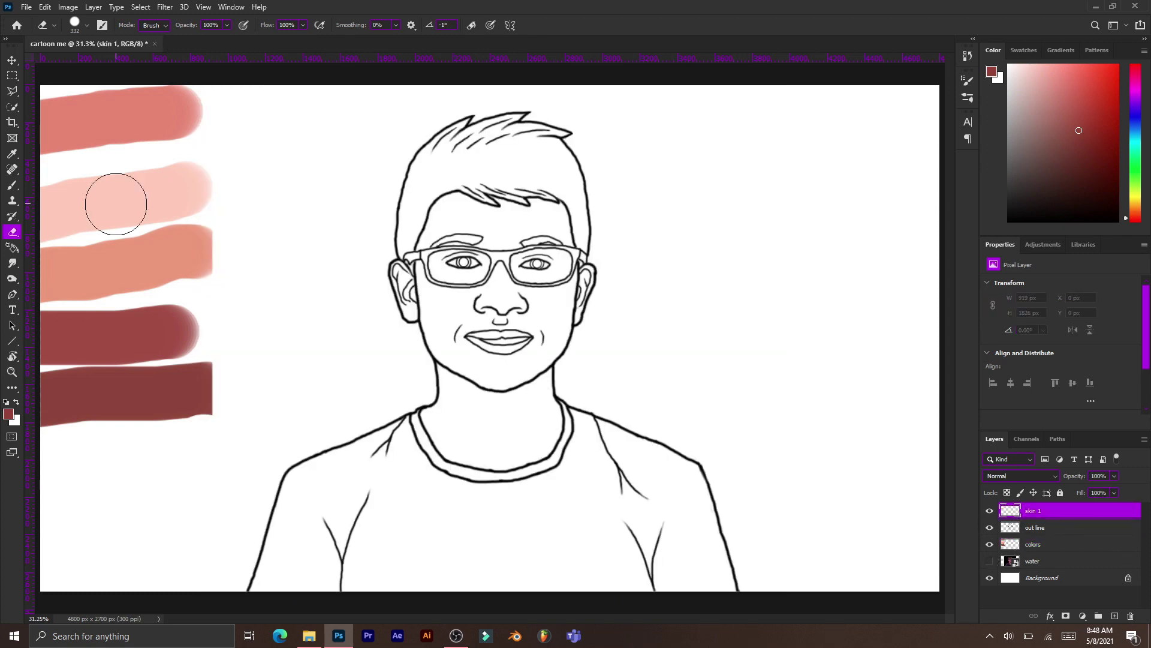
{"action": "key", "text": "b"}
{"action": "left_click", "coordinate": [118, 117], "text": "alt"}
Step: Move the skin 1 layer below the out line layer and undo the trial cheek strokes
{"action": "left_click_drag", "start_coordinate": [441, 303], "coordinate": [450, 327]}
{"action": "key", "text": "ctrl+["}
{"action": "left_click_drag", "start_coordinate": [540, 300], "coordinate": [549, 327]}
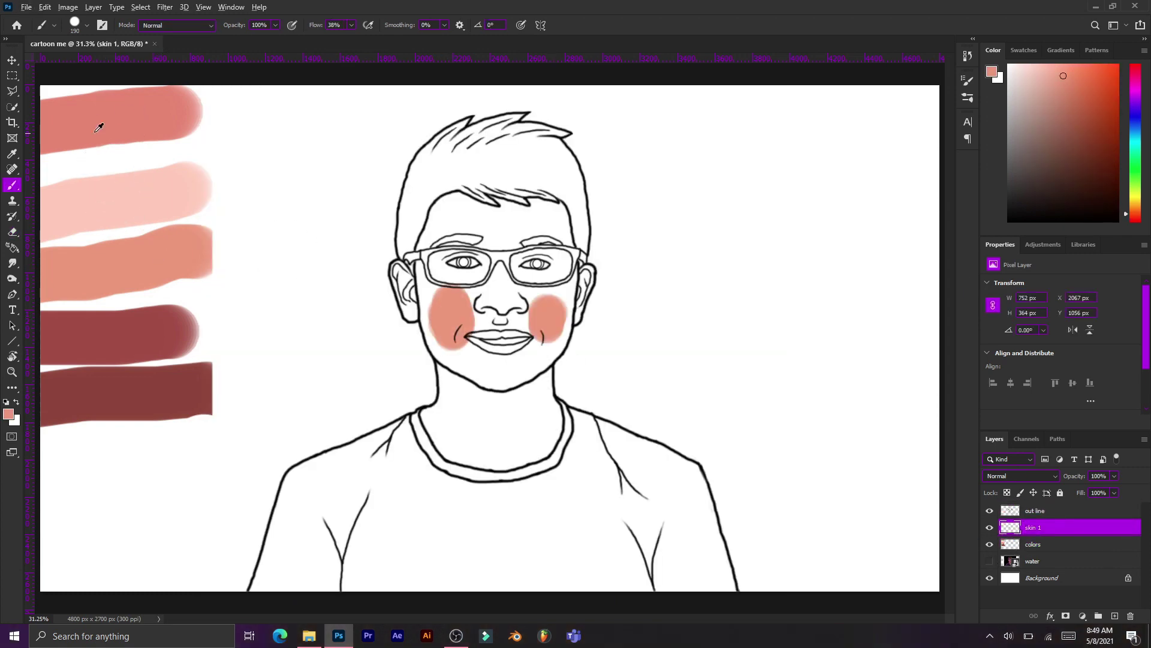
{"action": "key", "text": "e"}
{"action": "key", "text": "ctrl+z"}
{"action": "key", "text": "ctrl+z"}
{"action": "key", "text": "b"}
Step: Paint the face, cheeks, chin, neck, ear and forehead with a Hard Round brush
{"action": "scroll", "coordinate": [384, 336], "scroll_direction": "up", "scroll_amount": 3}
{"action": "right_click", "coordinate": [375, 336]}
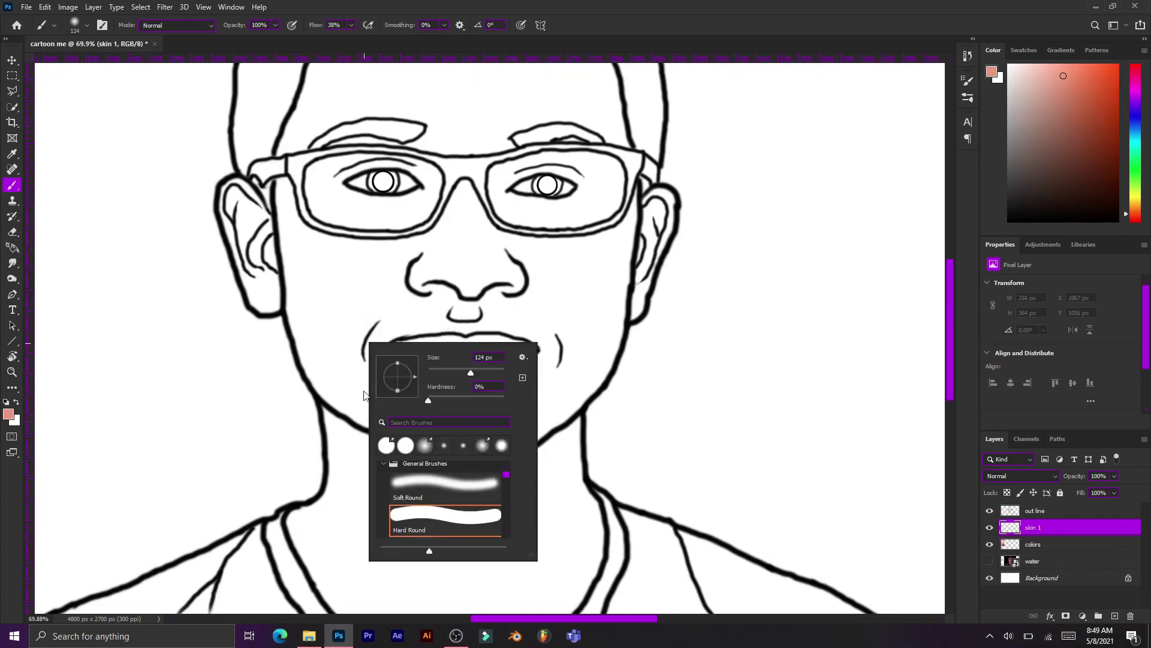
{"action": "left_click", "coordinate": [450, 528]}
{"action": "left_click_drag", "start_coordinate": [390, 270], "coordinate": [540, 288]}
{"action": "mouse_move", "coordinate": [360, 336]}
{"action": "left_mouse_down"}
{"action": "mouse_move", "coordinate": [410, 435]}
{"action": "mouse_move", "coordinate": [312, 539]}
{"action": "mouse_move", "coordinate": [570, 150]}
{"action": "mouse_move", "coordinate": [216, 270]}
{"action": "mouse_move", "coordinate": [558, 414]}
{"action": "left_mouse_up"}
{"action": "scroll", "coordinate": [558, 413], "scroll_direction": "down", "scroll_amount": 2}
{"action": "left_click_drag", "start_coordinate": [373, 507], "coordinate": [516, 480]}
{"action": "scroll", "coordinate": [516, 479], "scroll_direction": "up", "scroll_amount": 2}
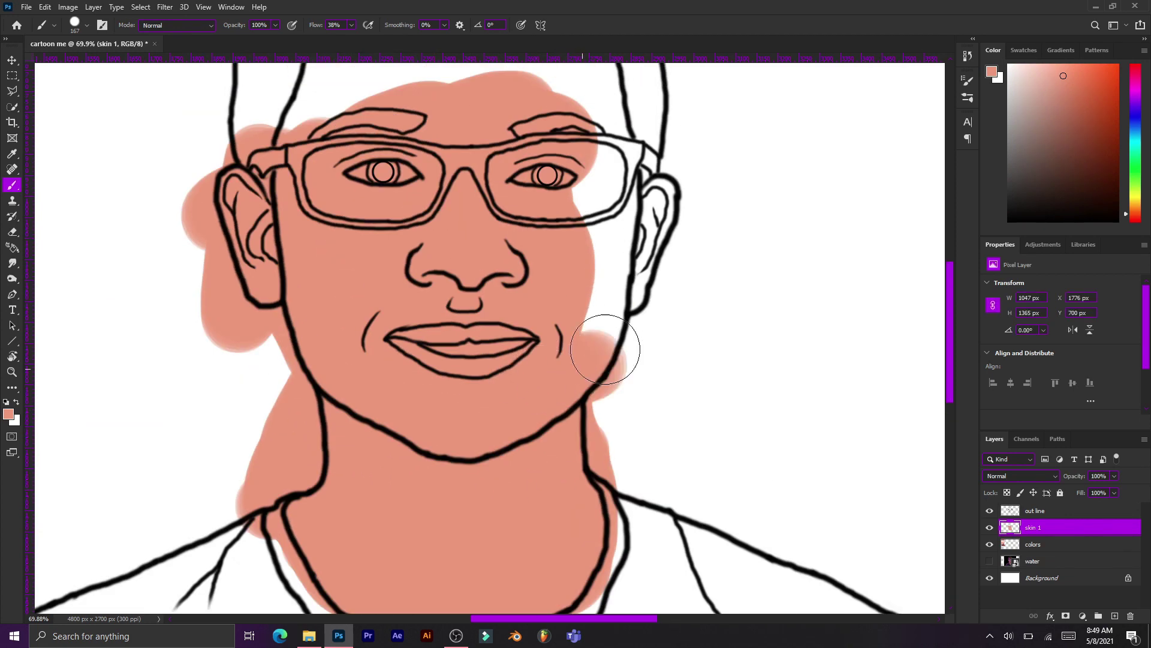
{"action": "scroll", "coordinate": [660, 180], "scroll_direction": "up", "scroll_amount": 3}
{"action": "mouse_move", "coordinate": [610, 335]}
{"action": "left_mouse_down"}
{"action": "mouse_move", "coordinate": [659, 180]}
{"action": "mouse_move", "coordinate": [320, 266]}
{"action": "left_mouse_up"}
{"action": "scroll", "coordinate": [319, 265], "scroll_direction": "down", "scroll_amount": 3}
{"action": "scroll", "coordinate": [234, 376], "scroll_direction": "up", "scroll_amount": 5}
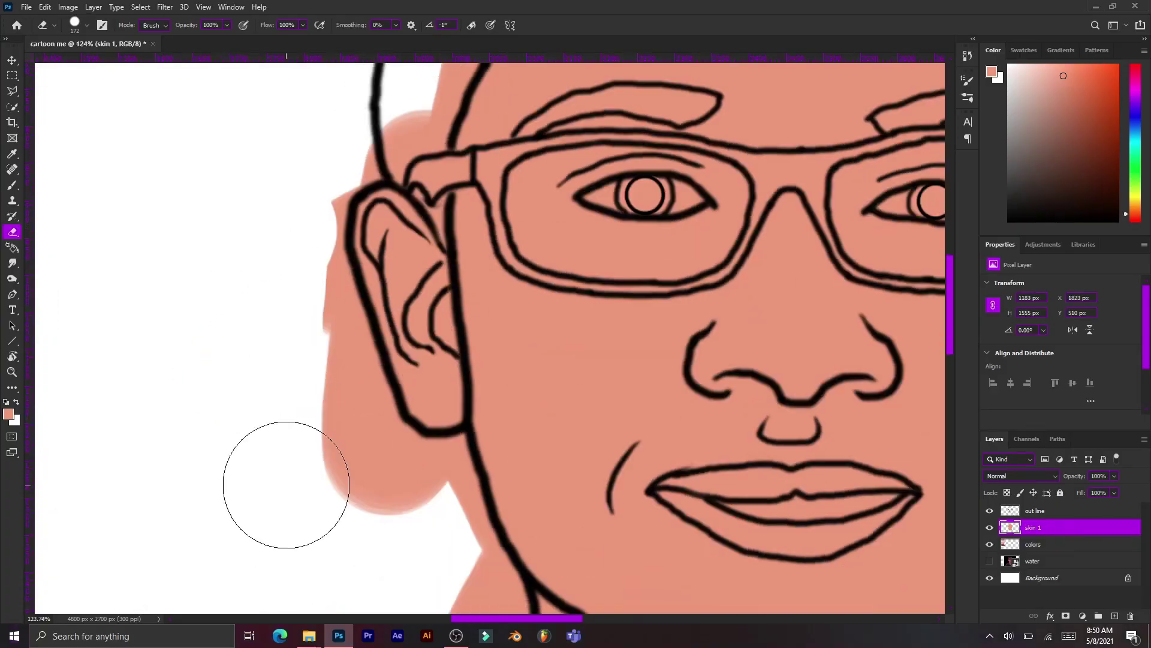
Step: Erase skin overspill by the left ear and from the glasses hinge and lens rims
{"action": "key", "text": "e"}
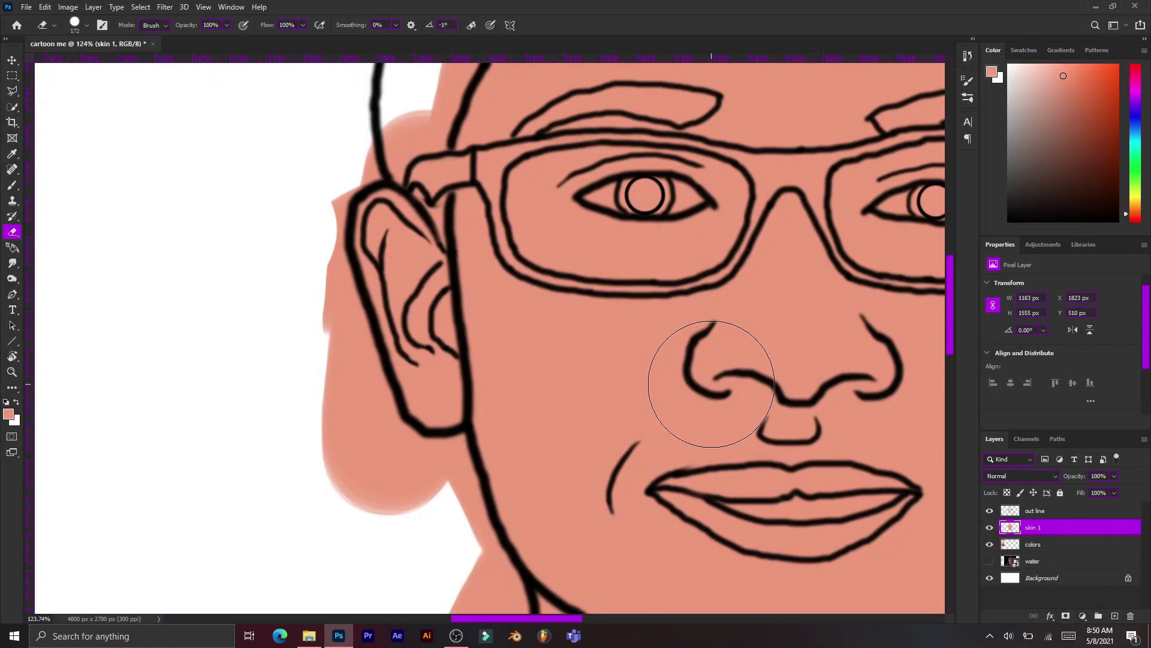
{"action": "mouse_move", "coordinate": [336, 270]}
{"action": "left_mouse_down"}
{"action": "mouse_move", "coordinate": [314, 367]}
{"action": "mouse_move", "coordinate": [378, 480]}
{"action": "mouse_move", "coordinate": [352, 108]}
{"action": "left_mouse_up"}
{"action": "scroll", "coordinate": [360, 180], "scroll_direction": "up", "scroll_amount": 3}
{"action": "key", "text": "["}
{"action": "key", "text": "["}
{"action": "key", "text": "["}
{"action": "left_click_drag", "start_coordinate": [423, 242], "coordinate": [438, 276]}
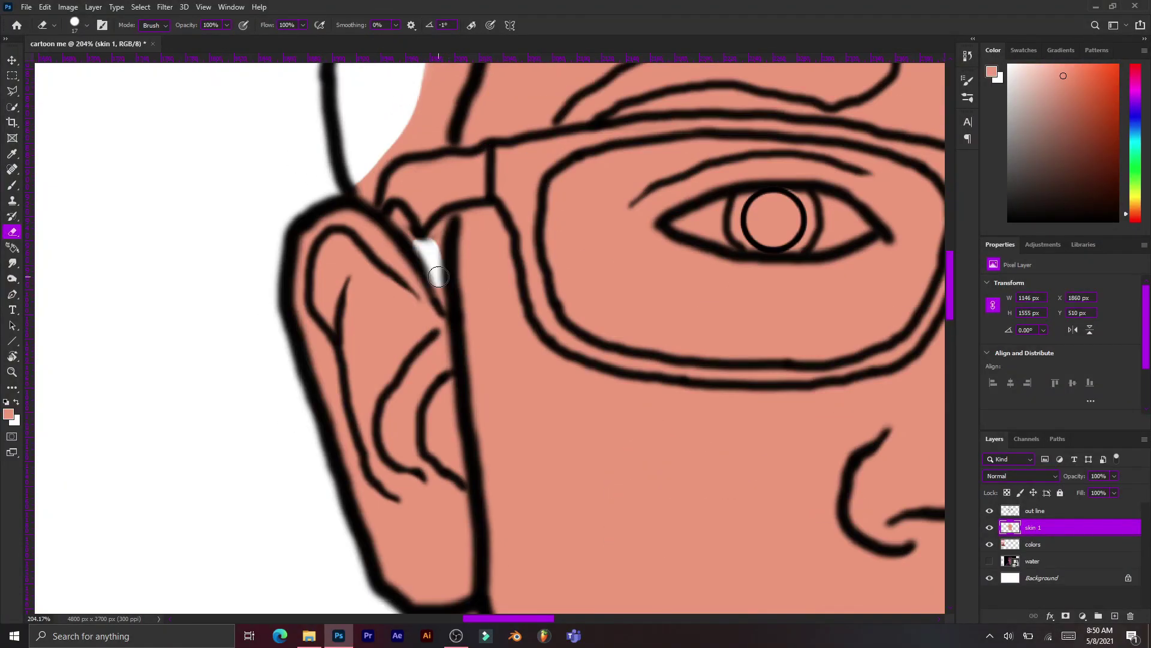
{"action": "left_click_drag", "start_coordinate": [354, 188], "coordinate": [428, 164]}
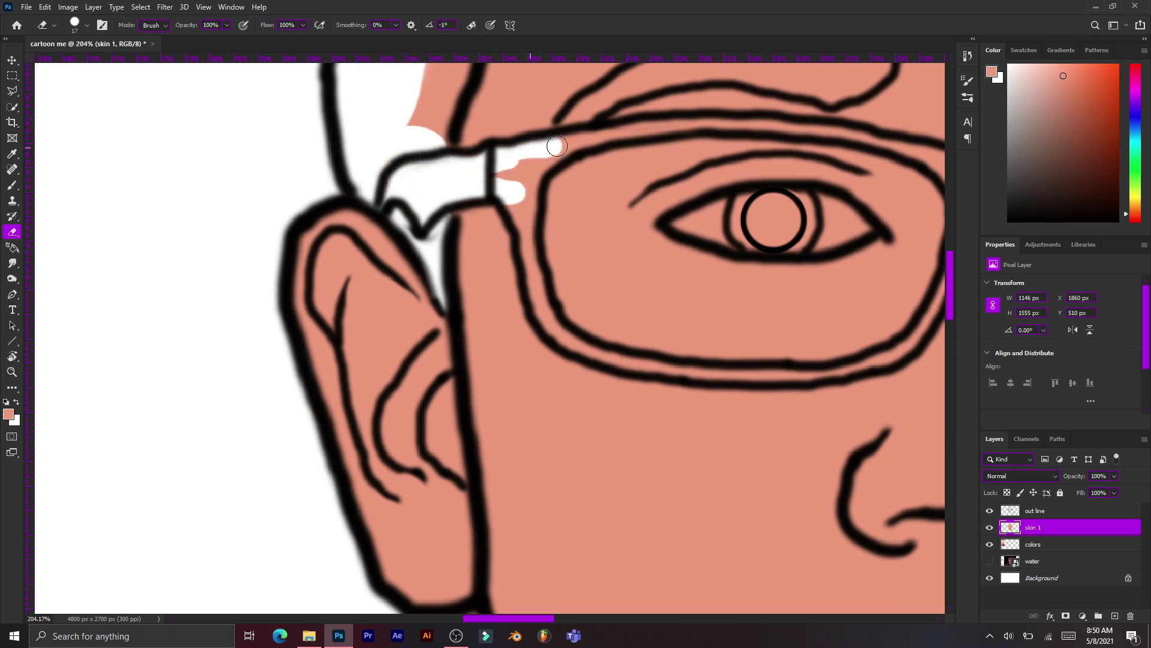
{"action": "mouse_move", "coordinate": [611, 355]}
{"action": "left_mouse_down"}
{"action": "mouse_move", "coordinate": [774, 375]}
{"action": "mouse_move", "coordinate": [918, 360]}
{"action": "left_mouse_up"}
{"action": "scroll", "coordinate": [899, 377], "scroll_direction": "right", "scroll_amount": 3}
{"action": "scroll", "coordinate": [887, 388], "scroll_direction": "right", "scroll_amount": 1}
{"action": "left_click_drag", "start_coordinate": [792, 353], "coordinate": [770, 306]}
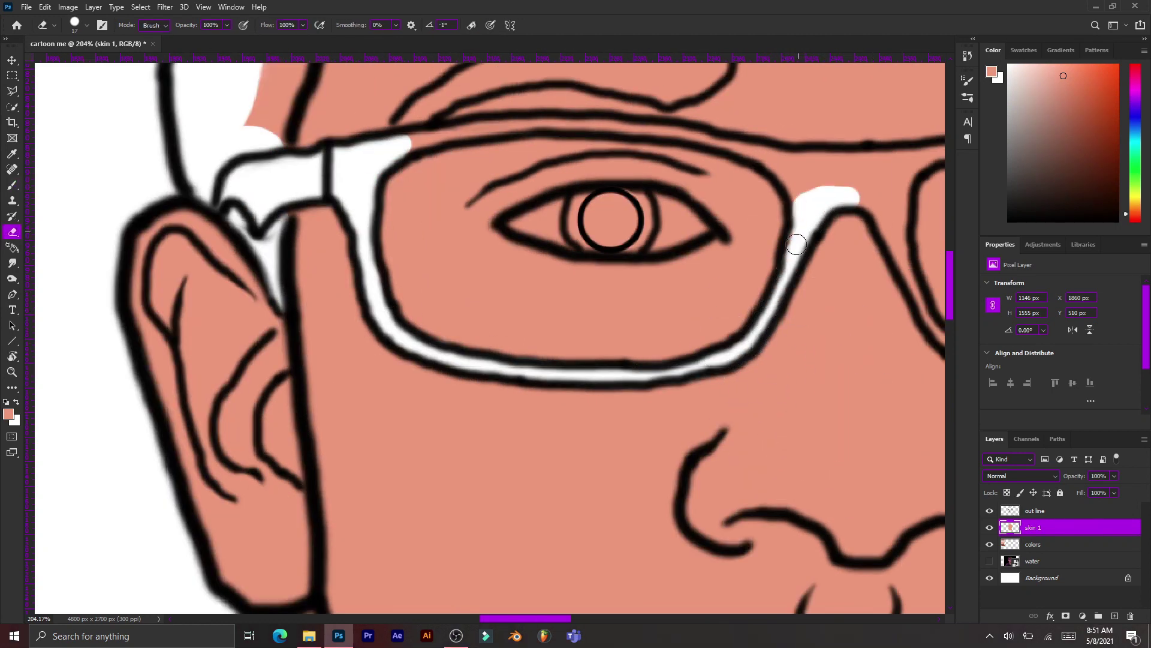
{"action": "left_click_drag", "start_coordinate": [797, 244], "coordinate": [910, 157]}
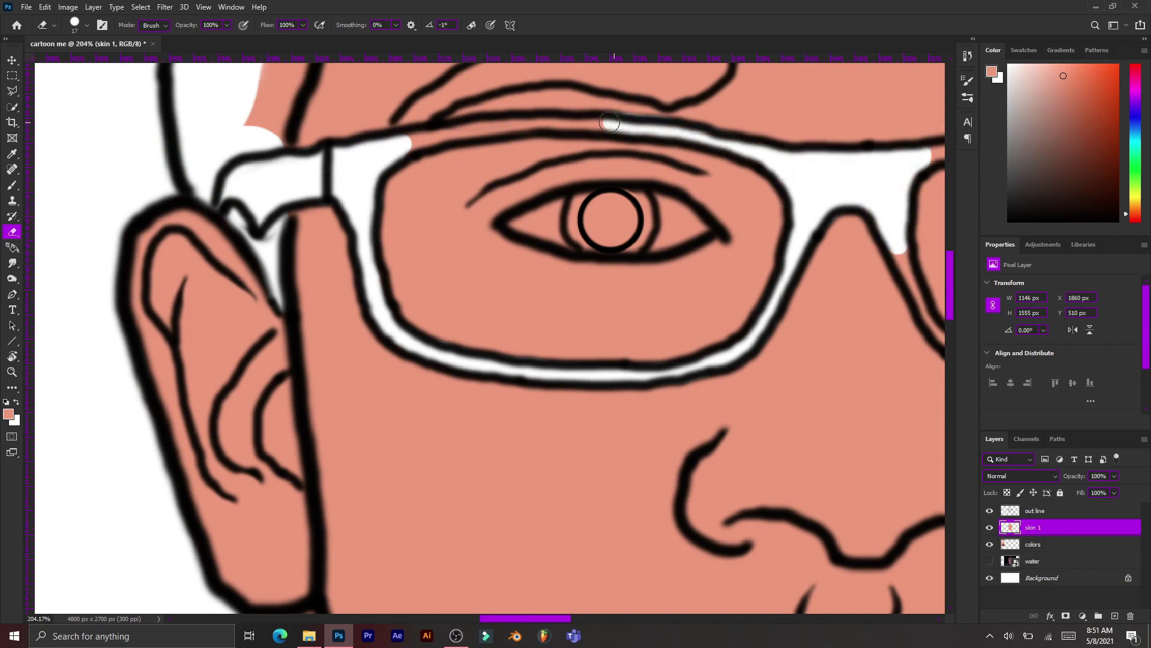
{"action": "scroll", "coordinate": [600, 252], "scroll_direction": "down", "scroll_amount": 5}
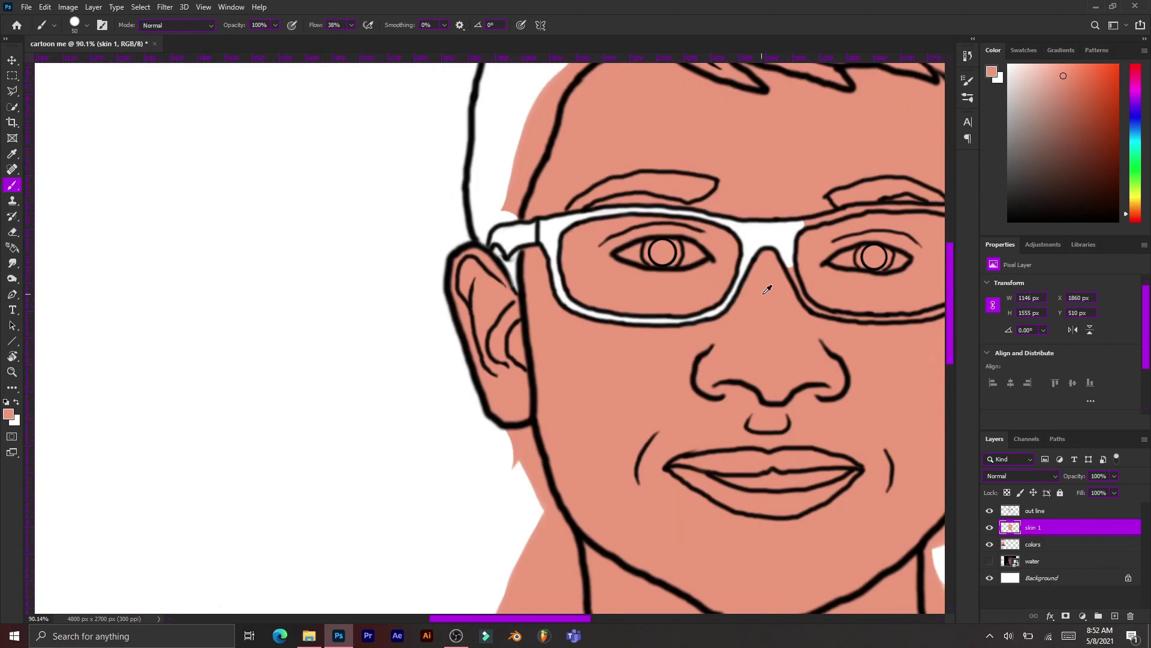
{"action": "scroll", "coordinate": [660, 270], "scroll_direction": "up", "scroll_amount": 5}
Step: Clear the skin colour from one eye white and its eyebrow
{"action": "left_click_drag", "start_coordinate": [527, 227], "coordinate": [382, 237]}
{"action": "left_click_drag", "start_coordinate": [571, 242], "coordinate": [533, 233]}
{"action": "scroll", "coordinate": [554, 125], "scroll_direction": "up", "scroll_amount": 2}
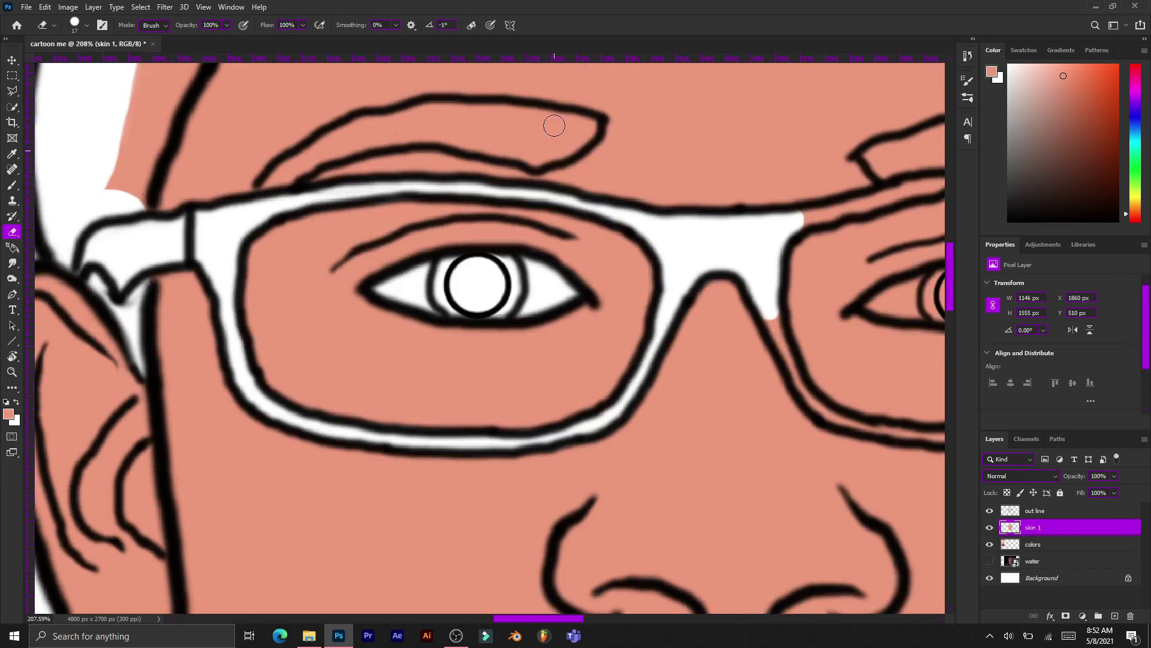
{"action": "left_click_drag", "start_coordinate": [345, 138], "coordinate": [445, 133]}
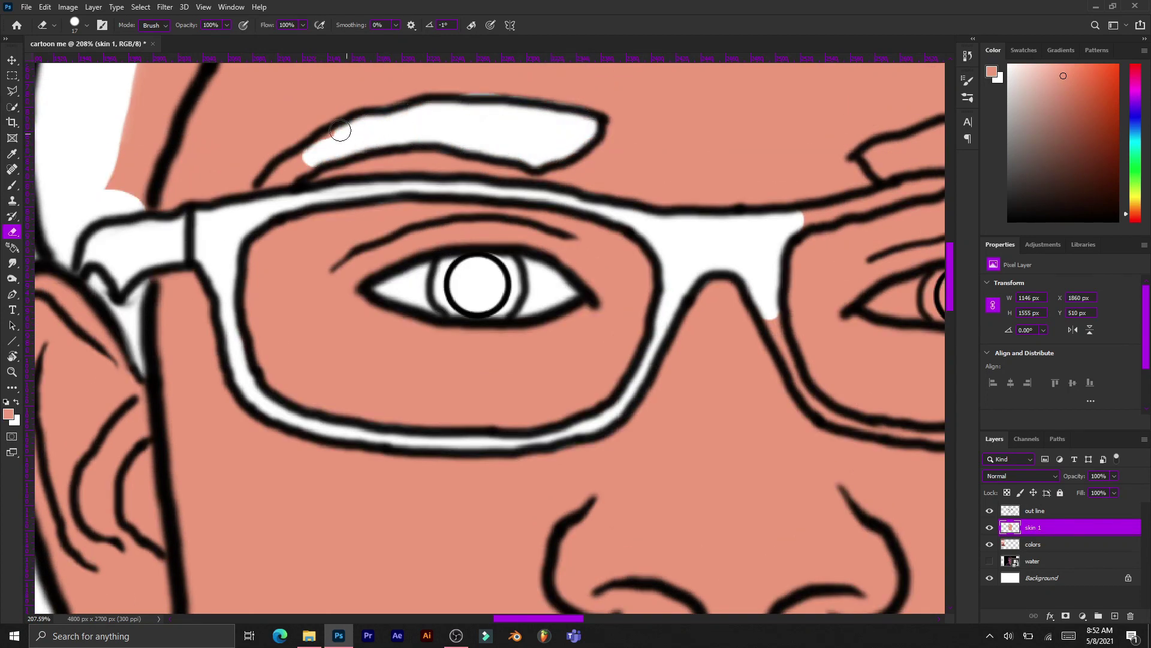
{"action": "scroll", "coordinate": [286, 171], "scroll_direction": "up", "scroll_amount": 1}
Step: Erase skin from the right glasses hinge, top band and lower lens frame
{"action": "key", "text": "b"}
{"action": "scroll", "coordinate": [603, 99], "scroll_direction": "down", "scroll_amount": 2}
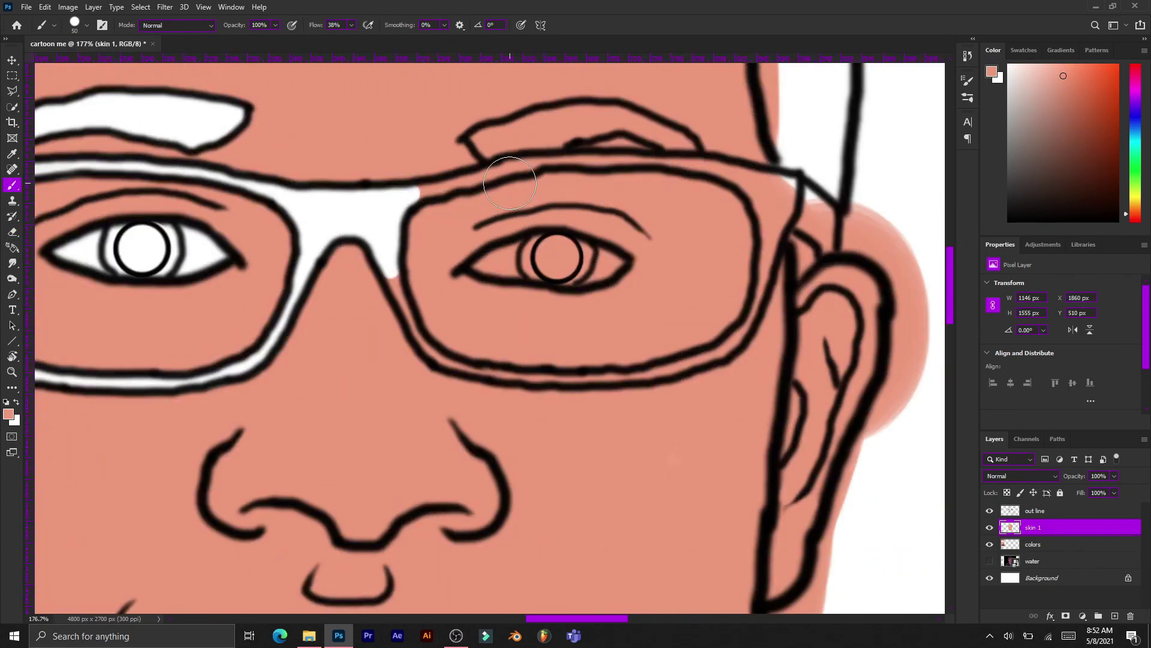
{"action": "key", "text": "e"}
{"action": "left_click_drag", "start_coordinate": [728, 171], "coordinate": [755, 190]}
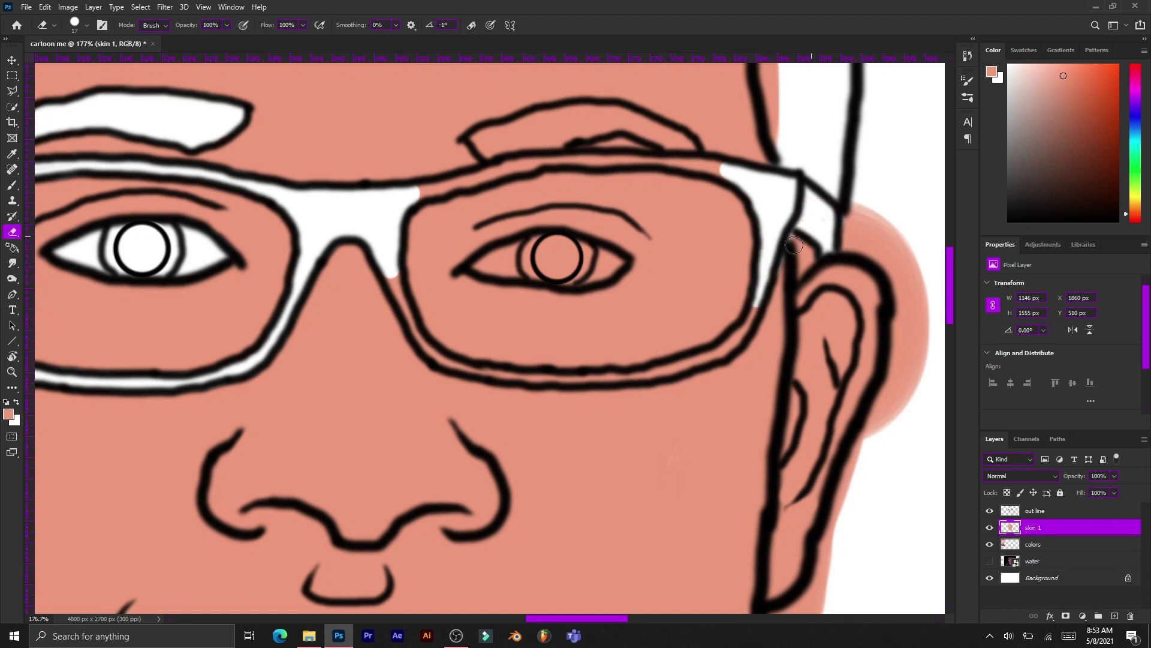
{"action": "scroll", "coordinate": [794, 244], "scroll_direction": "up", "scroll_amount": 3}
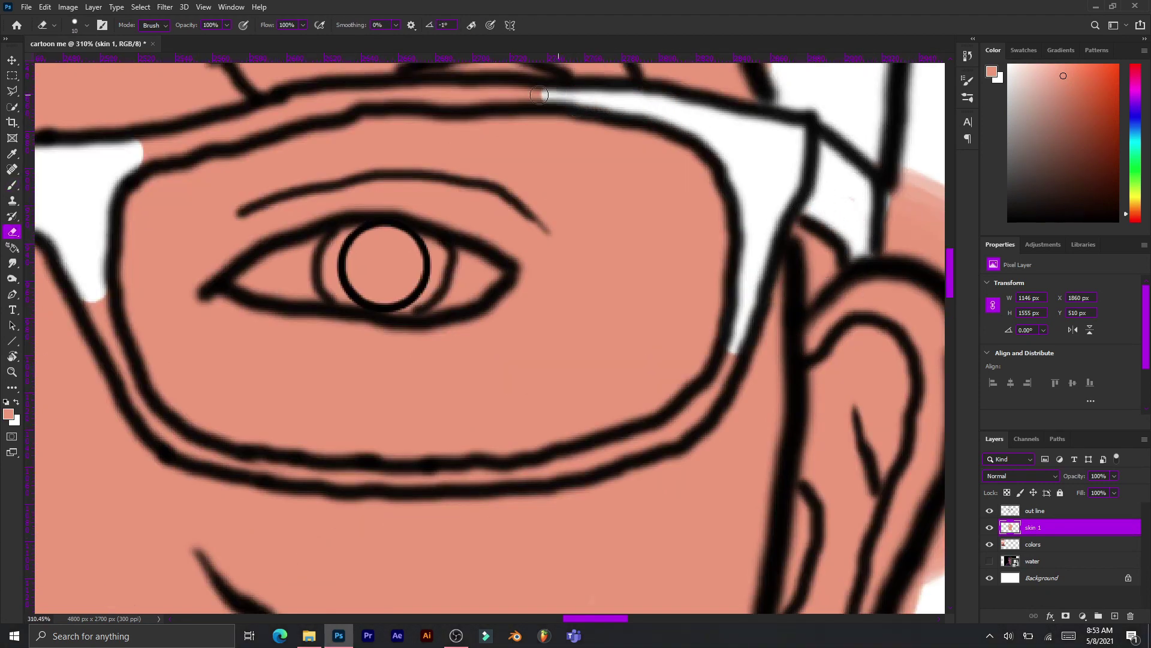
{"action": "left_click_drag", "start_coordinate": [411, 92], "coordinate": [141, 154]}
{"action": "scroll", "coordinate": [185, 245], "scroll_direction": "down", "scroll_amount": 2}
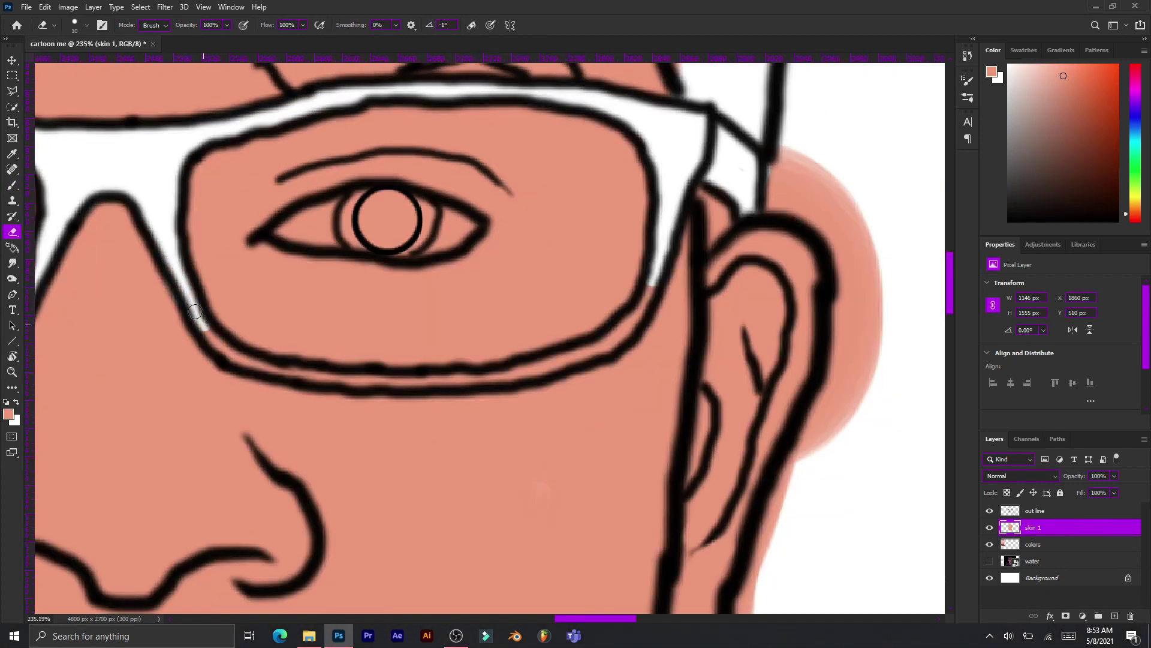
{"action": "scroll", "coordinate": [350, 377], "scroll_direction": "up", "scroll_amount": 1}
{"action": "left_click_drag", "start_coordinate": [681, 324], "coordinate": [411, 375]}
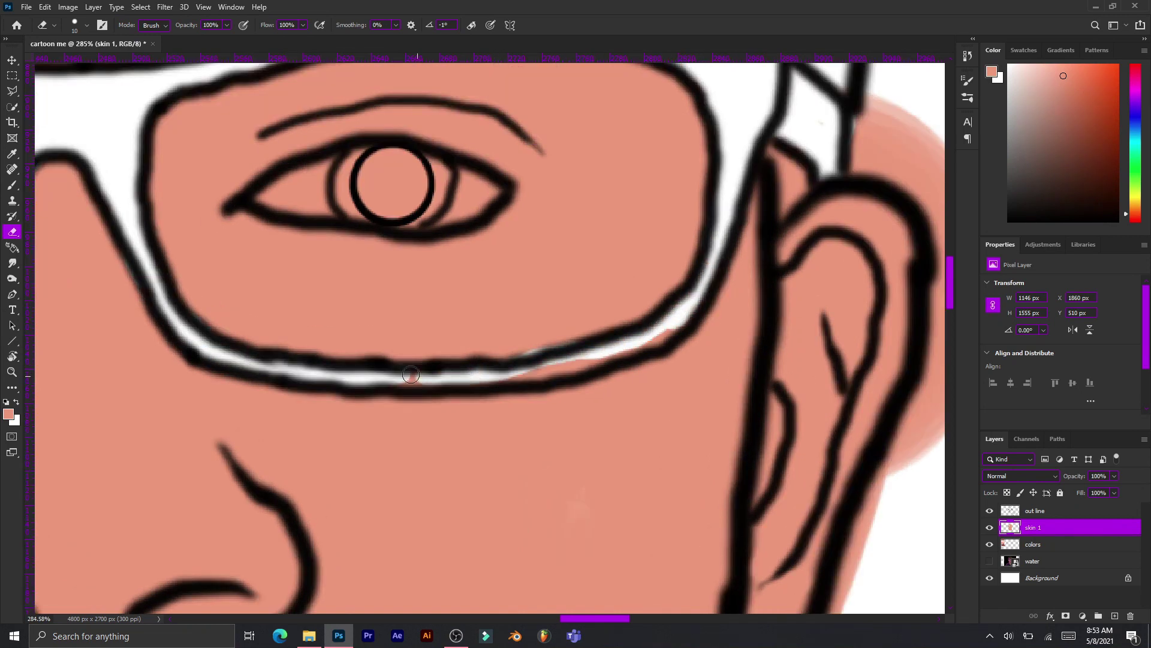
Step: Clear skin from the other eye white and the eyebrow above the glasses
{"action": "left_click_drag", "start_coordinate": [431, 443], "coordinate": [510, 526]}
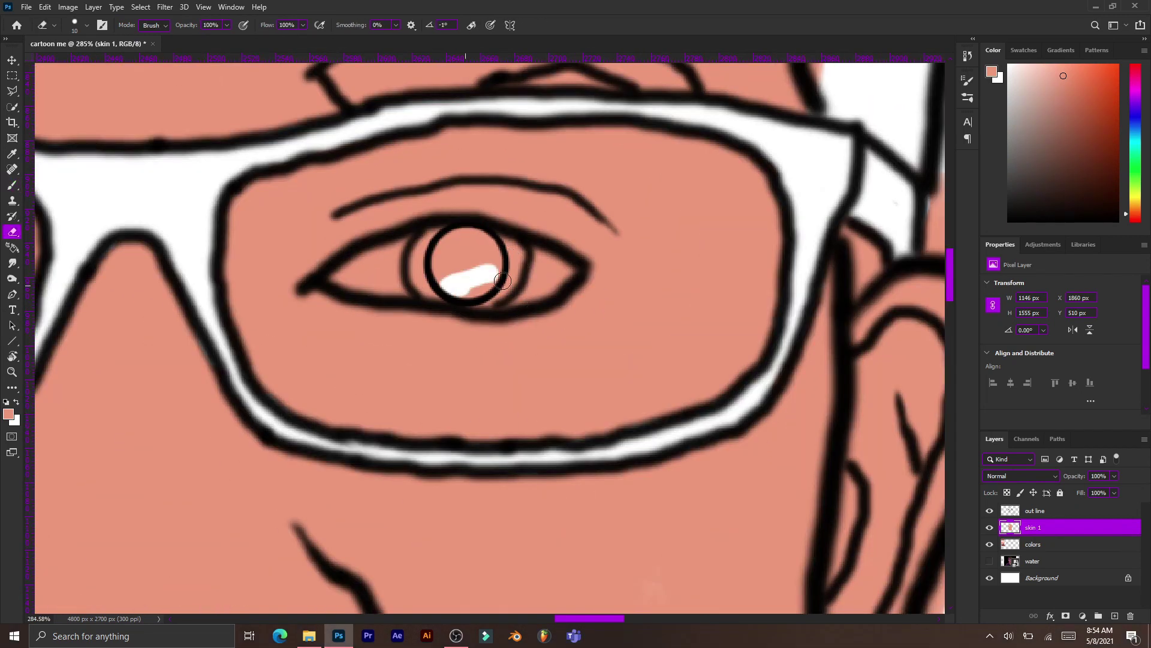
{"action": "left_click_drag", "start_coordinate": [384, 258], "coordinate": [556, 284]}
{"action": "scroll", "coordinate": [526, 272], "scroll_direction": "up", "scroll_amount": 2}
{"action": "left_click_drag", "start_coordinate": [333, 174], "coordinate": [495, 172]}
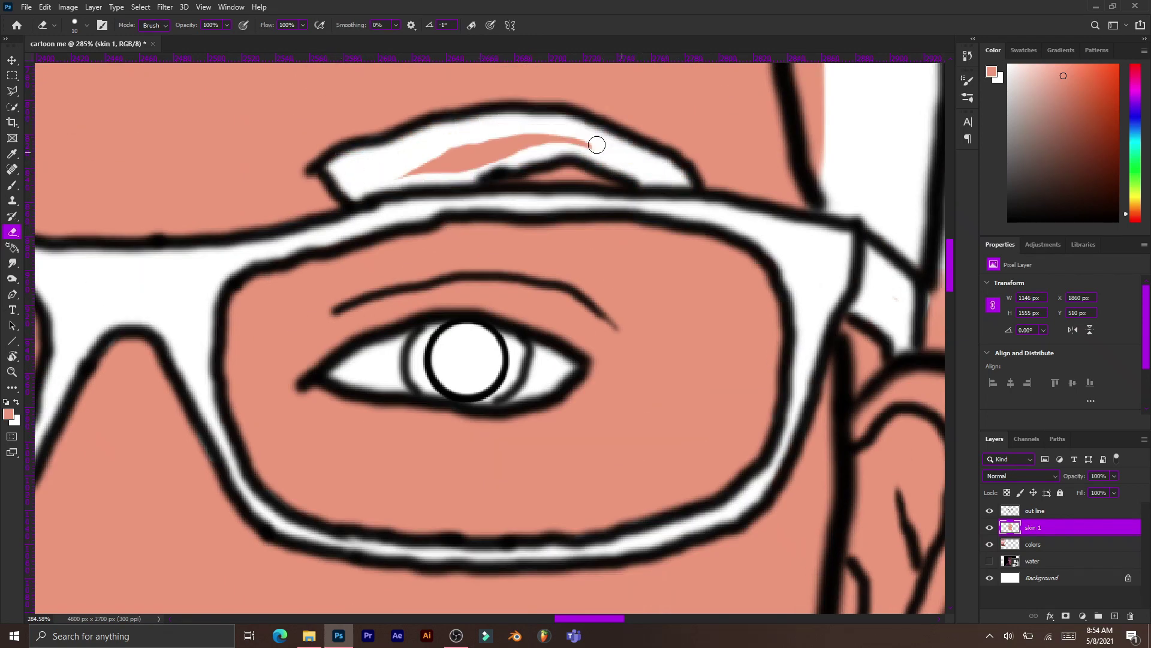
{"action": "scroll", "coordinate": [486, 187], "scroll_direction": "down", "scroll_amount": 5}
{"action": "scroll", "coordinate": [499, 271], "scroll_direction": "up", "scroll_amount": 6}
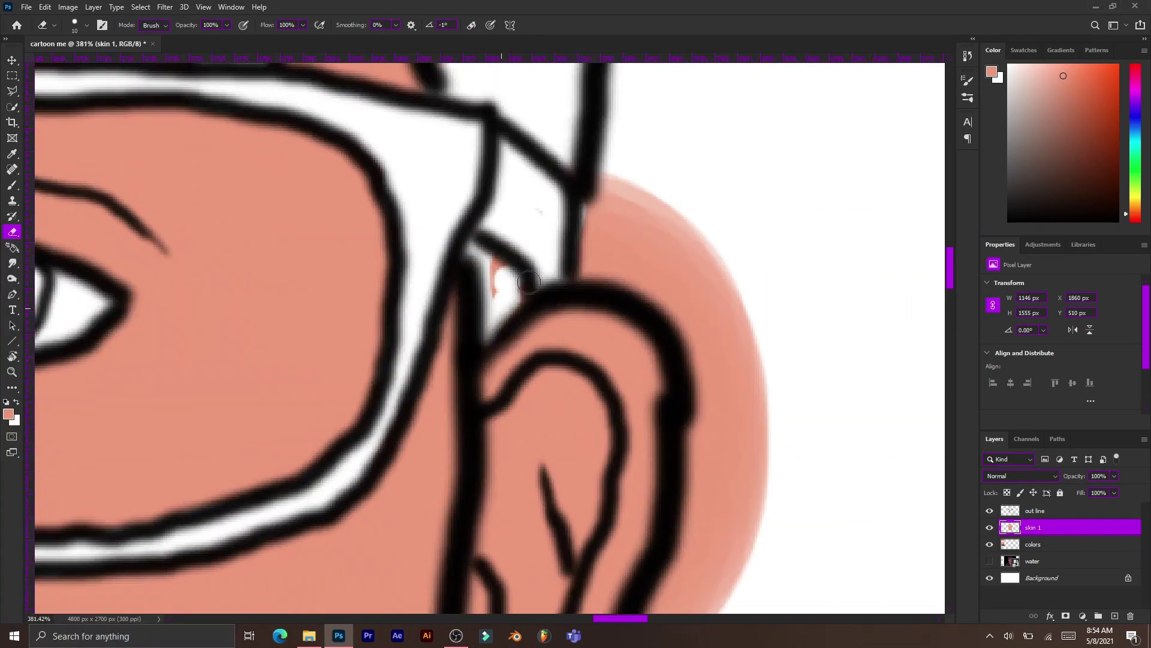
Step: Erase skin spilling outside the ear outline
{"action": "mouse_move", "coordinate": [600, 176]}
{"action": "left_mouse_down"}
{"action": "mouse_move", "coordinate": [532, 206]}
{"action": "mouse_move", "coordinate": [689, 414]}
{"action": "mouse_move", "coordinate": [660, 300]}
{"action": "mouse_move", "coordinate": [714, 326]}
{"action": "mouse_move", "coordinate": [732, 488]}
{"action": "left_mouse_up"}
{"action": "scroll", "coordinate": [725, 206], "scroll_direction": "down", "scroll_amount": 6}
{"action": "mouse_move", "coordinate": [725, 206]}
{"action": "left_mouse_down"}
{"action": "mouse_move", "coordinate": [591, 394]}
{"action": "mouse_move", "coordinate": [530, 523]}
{"action": "mouse_move", "coordinate": [512, 411]}
{"action": "mouse_move", "coordinate": [547, 434]}
{"action": "mouse_move", "coordinate": [399, 560]}
{"action": "mouse_move", "coordinate": [514, 529]}
{"action": "mouse_move", "coordinate": [411, 240]}
{"action": "mouse_move", "coordinate": [462, 360]}
{"action": "mouse_move", "coordinate": [282, 501]}
{"action": "left_mouse_up"}
{"action": "scroll", "coordinate": [529, 522], "scroll_direction": "down", "scroll_amount": 3}
{"action": "scroll", "coordinate": [514, 529], "scroll_direction": "down", "scroll_amount": 3}
{"action": "scroll", "coordinate": [514, 529], "scroll_direction": "down", "scroll_amount": 3}
{"action": "scroll", "coordinate": [282, 500], "scroll_direction": "up", "scroll_amount": 3}
{"action": "scroll", "coordinate": [282, 500], "scroll_direction": "down", "scroll_amount": 3}
{"action": "left_click_drag", "start_coordinate": [252, 336], "coordinate": [272, 290]}
{"action": "scroll", "coordinate": [273, 291], "scroll_direction": "down", "scroll_amount": 3}
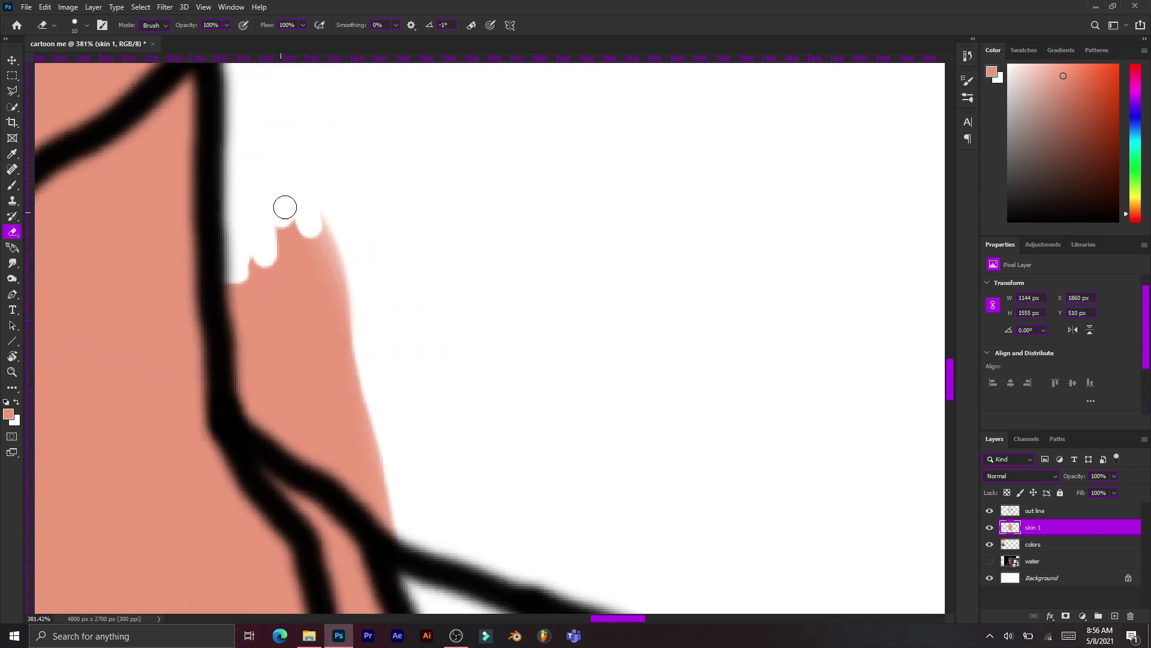
{"action": "mouse_move", "coordinate": [283, 206]}
{"action": "left_mouse_down"}
{"action": "mouse_move", "coordinate": [370, 394]}
{"action": "mouse_move", "coordinate": [295, 306]}
{"action": "mouse_move", "coordinate": [393, 514]}
{"action": "left_mouse_up"}
{"action": "scroll", "coordinate": [394, 514], "scroll_direction": "down", "scroll_amount": 3}
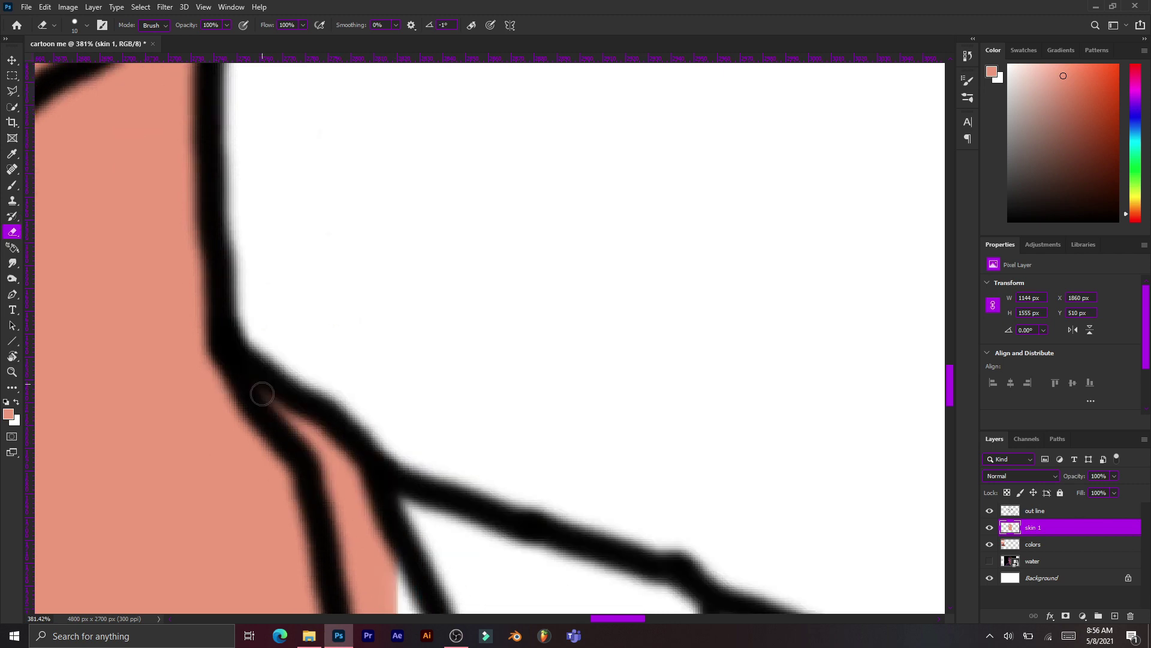
Step: Erase the large areas of skin overspill with a bigger eraser
{"action": "key", "text": "bracketright"}
{"action": "key", "text": "bracketright"}
{"action": "key", "text": "bracketright"}
{"action": "left_click_drag", "start_coordinate": [259, 394], "coordinate": [362, 346]}
{"action": "scroll", "coordinate": [363, 346], "scroll_direction": "down", "scroll_amount": 5}
{"action": "left_click_drag", "start_coordinate": [380, 218], "coordinate": [239, 506]}
{"action": "scroll", "coordinate": [238, 507], "scroll_direction": "down", "scroll_amount": 3}
{"action": "scroll", "coordinate": [239, 506], "scroll_direction": "left", "scroll_amount": 3}
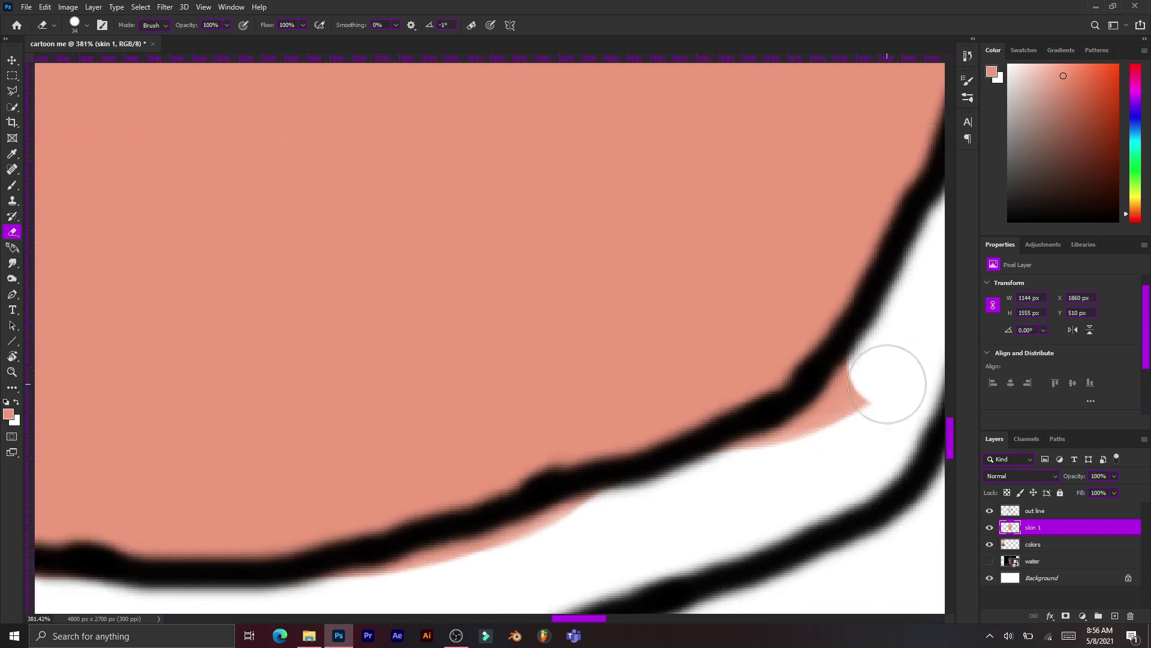
{"action": "left_click_drag", "start_coordinate": [882, 381], "coordinate": [465, 563]}
{"action": "key", "text": "bracketright"}
{"action": "key", "text": "bracketright"}
{"action": "key", "text": "bracketright"}
{"action": "scroll", "coordinate": [680, 386], "scroll_direction": "down", "scroll_amount": 3}
{"action": "scroll", "coordinate": [449, 488], "scroll_direction": "left", "scroll_amount": 5}
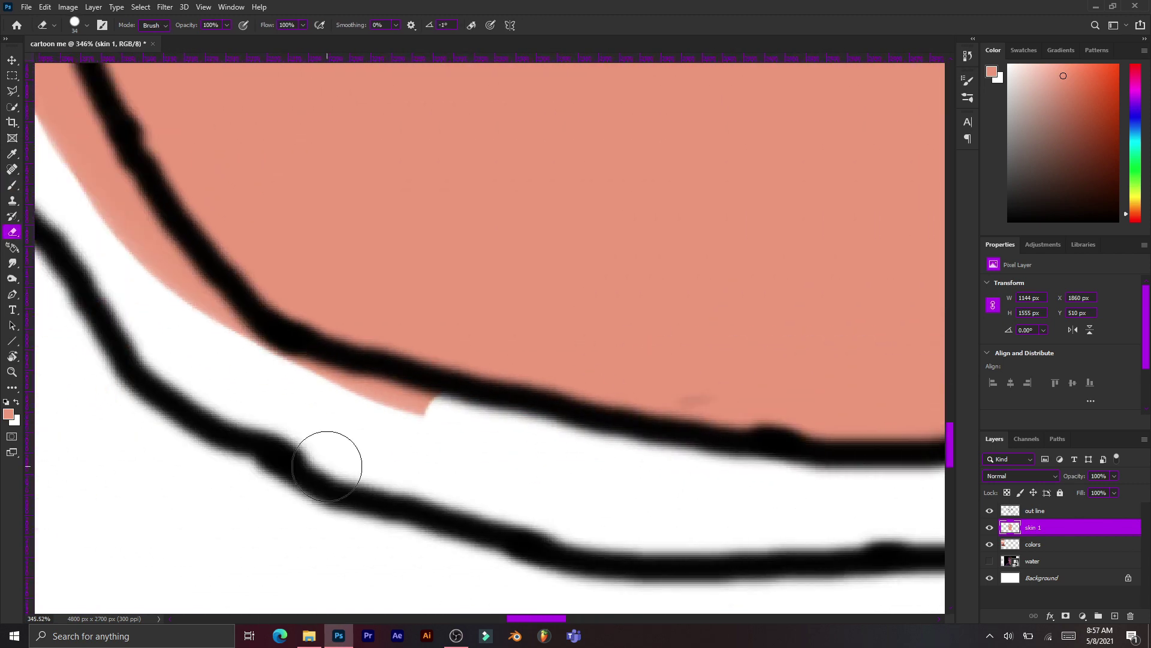
{"action": "left_click_drag", "start_coordinate": [329, 462], "coordinate": [271, 428]}
{"action": "scroll", "coordinate": [128, 287], "scroll_direction": "left", "scroll_amount": 3}
{"action": "scroll", "coordinate": [231, 54], "scroll_direction": "down", "scroll_amount": 3}
Step: Remove skin colour spilling outside the jaw outline
{"action": "left_click_drag", "start_coordinate": [231, 66], "coordinate": [334, 360]}
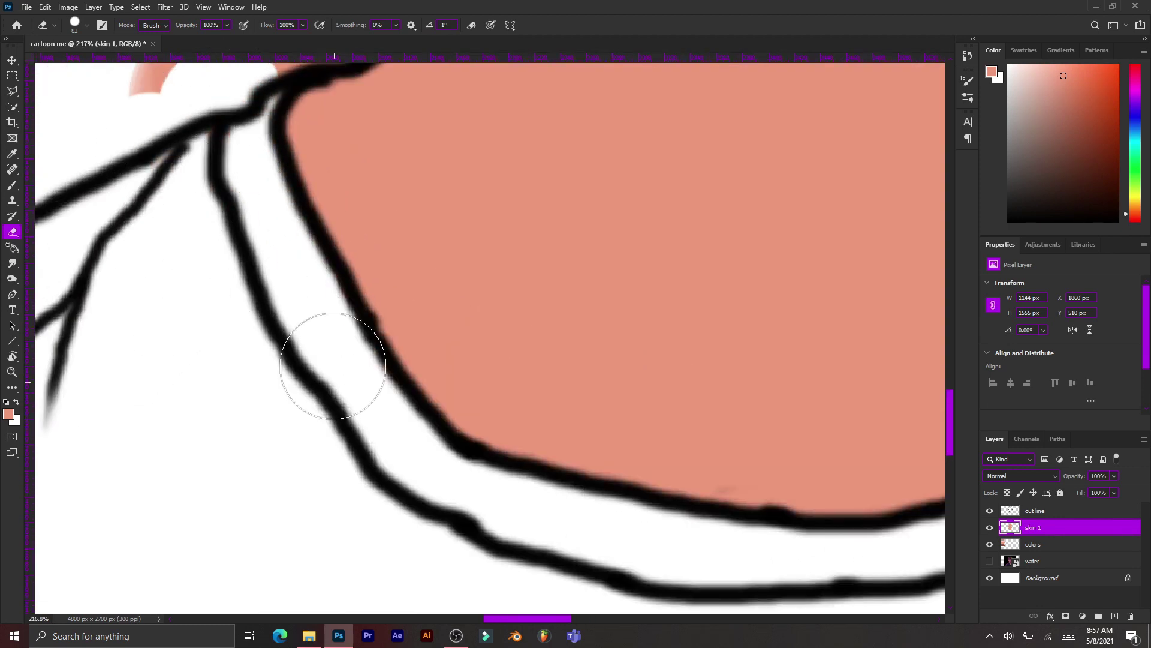
{"action": "scroll", "coordinate": [334, 360], "scroll_direction": "up", "scroll_amount": 5}
{"action": "mouse_move", "coordinate": [327, 267]}
{"action": "left_mouse_down"}
{"action": "mouse_move", "coordinate": [437, 159]}
{"action": "mouse_move", "coordinate": [432, 303]}
{"action": "left_mouse_up"}
{"action": "scroll", "coordinate": [414, 276], "scroll_direction": "down", "scroll_amount": 5}
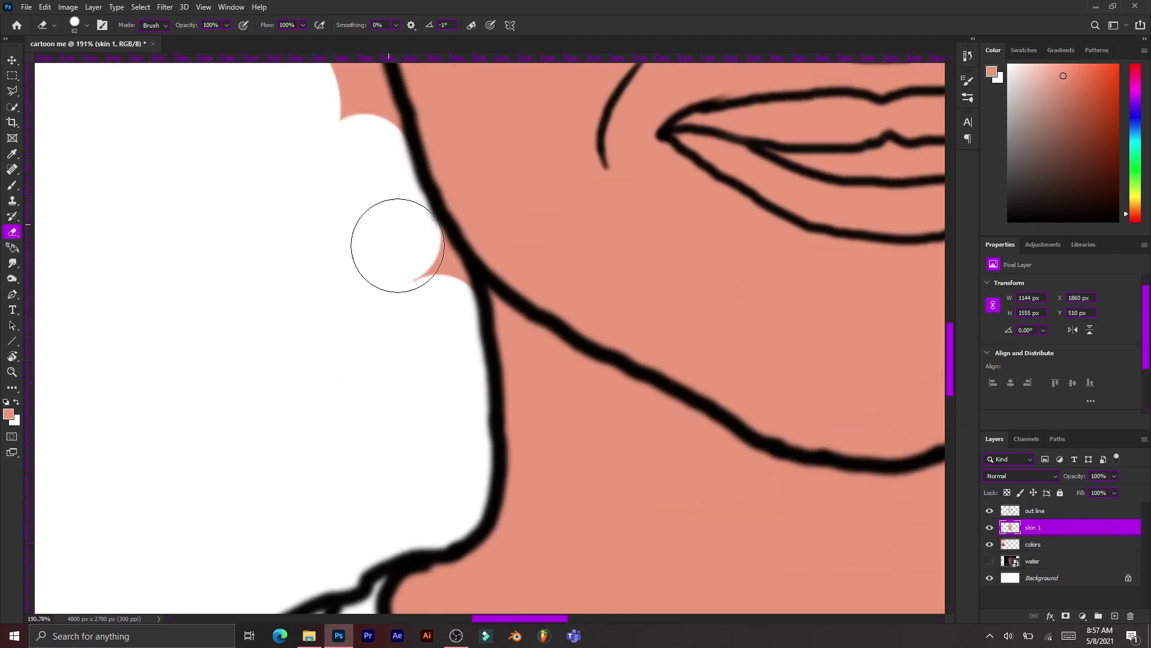
{"action": "scroll", "coordinate": [372, 228], "scroll_direction": "up", "scroll_amount": 2}
{"action": "scroll", "coordinate": [458, 257], "scroll_direction": "down", "scroll_amount": 5}
{"action": "scroll", "coordinate": [489, 249], "scroll_direction": "up", "scroll_amount": 5}
Step: Clear skin outside the head outline by the glasses, forehead, right side and hair
{"action": "left_click_drag", "start_coordinate": [488, 250], "coordinate": [494, 216]}
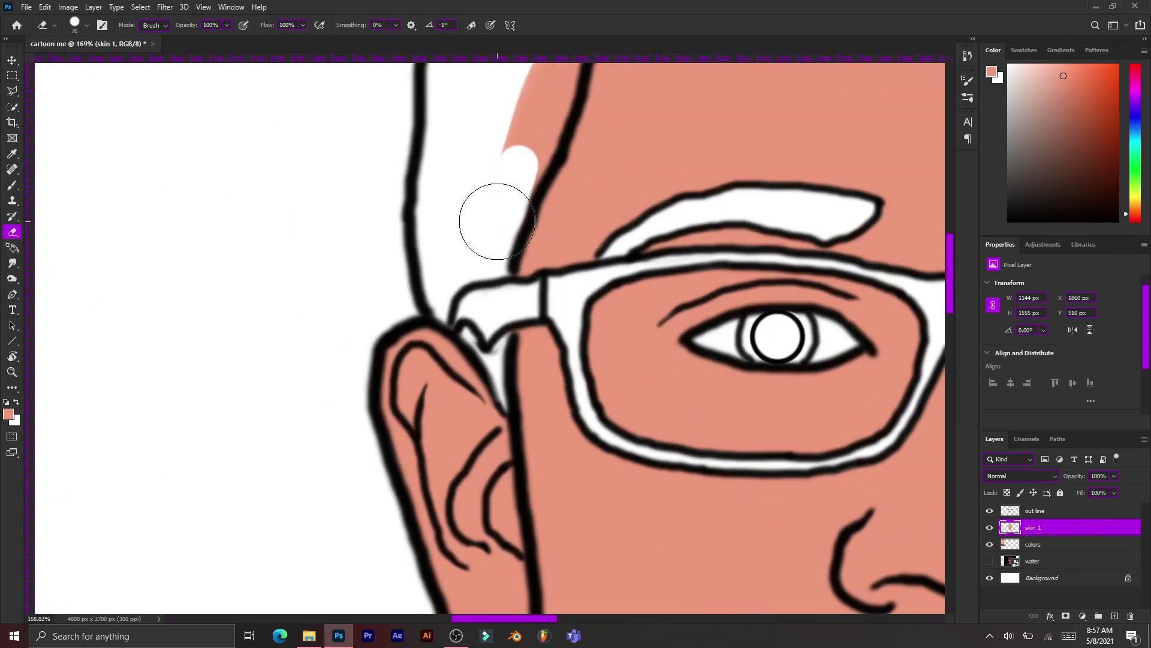
{"action": "scroll", "coordinate": [543, 223], "scroll_direction": "up", "scroll_amount": 3}
{"action": "scroll", "coordinate": [543, 223], "scroll_direction": "up", "scroll_amount": 2}
{"action": "left_click_drag", "start_coordinate": [604, 185], "coordinate": [744, 123]}
{"action": "scroll", "coordinate": [804, 205], "scroll_direction": "right", "scroll_amount": 3}
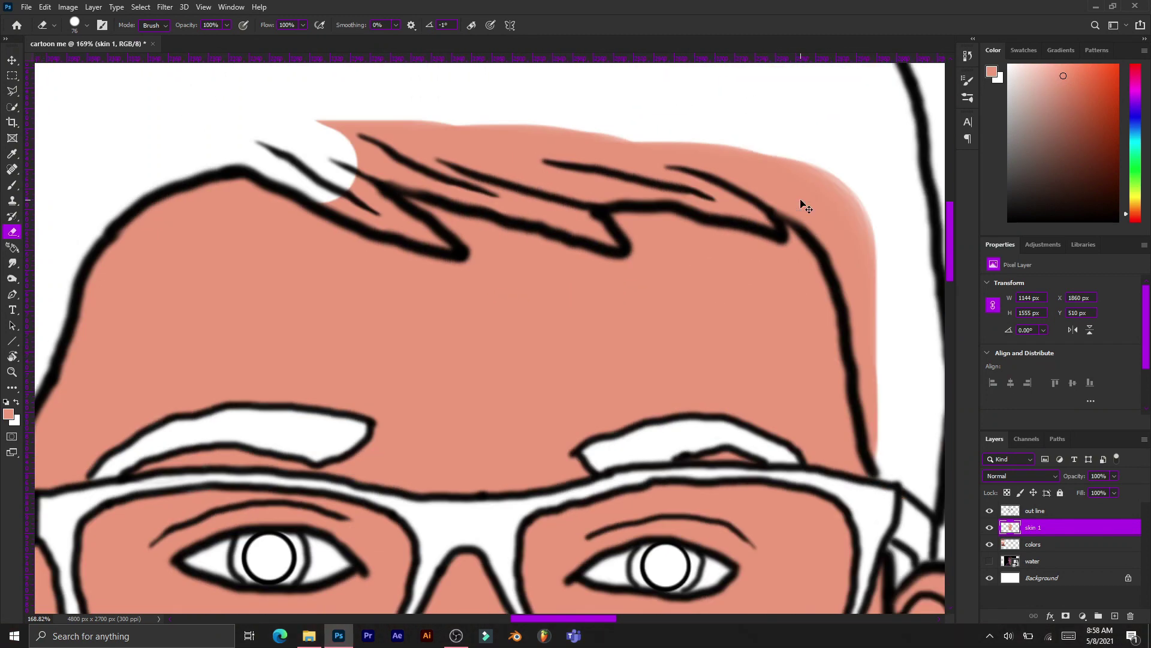
{"action": "scroll", "coordinate": [748, 197], "scroll_direction": "right", "scroll_amount": 1}
{"action": "left_click_drag", "start_coordinate": [748, 197], "coordinate": [817, 405]}
{"action": "mouse_move", "coordinate": [688, 200]}
{"action": "left_mouse_down"}
{"action": "mouse_move", "coordinate": [662, 174]}
{"action": "mouse_move", "coordinate": [467, 177]}
{"action": "left_mouse_up"}
Step: Clear skin colour from the lips and repaint skin around them
{"action": "scroll", "coordinate": [265, 218], "scroll_direction": "up", "scroll_amount": 3}
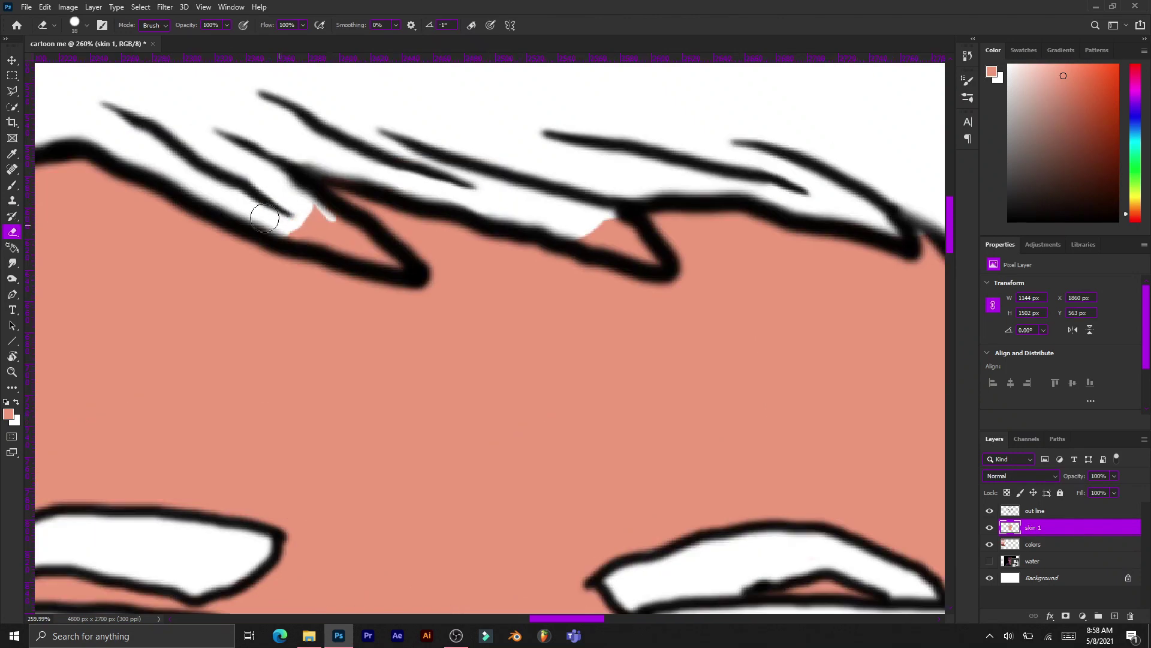
{"action": "scroll", "coordinate": [804, 239], "scroll_direction": "down", "scroll_amount": 5}
{"action": "scroll", "coordinate": [694, 193], "scroll_direction": "up", "scroll_amount": 4}
{"action": "scroll", "coordinate": [599, 299], "scroll_direction": "down", "scroll_amount": 4}
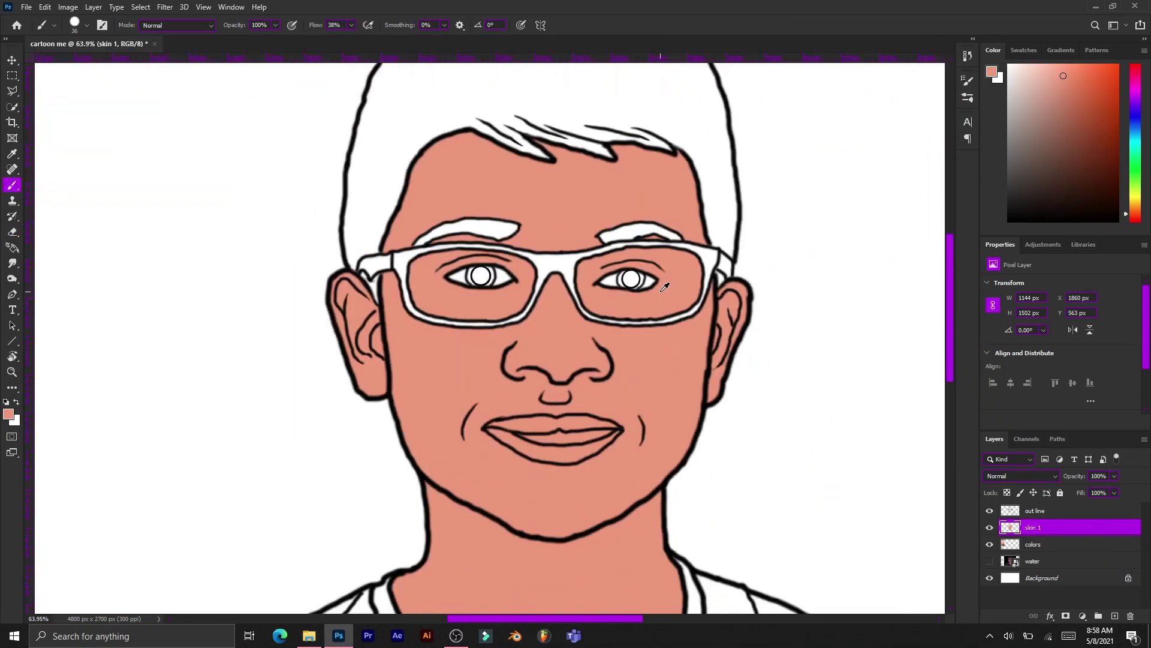
{"action": "scroll", "coordinate": [502, 332], "scroll_direction": "up", "scroll_amount": 4}
{"action": "mouse_move", "coordinate": [502, 332]}
{"action": "left_mouse_down"}
{"action": "mouse_move", "coordinate": [571, 313]}
{"action": "mouse_move", "coordinate": [514, 391]}
{"action": "mouse_move", "coordinate": [637, 322]}
{"action": "left_mouse_up"}
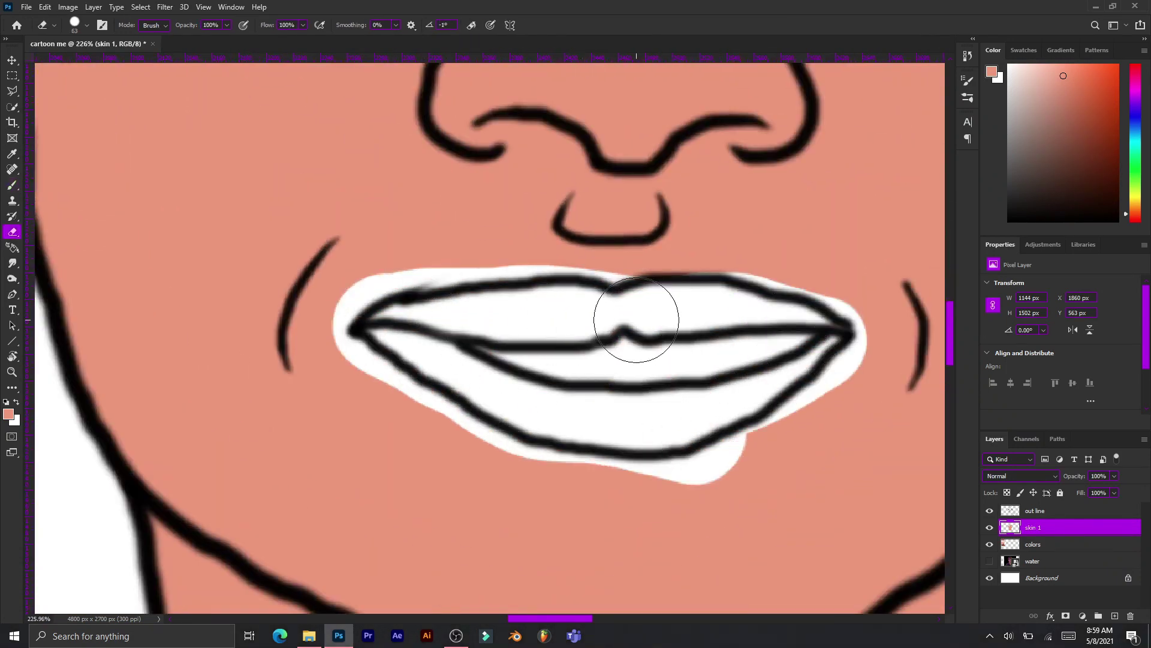
{"action": "key", "text": "b"}
{"action": "left_click_drag", "start_coordinate": [743, 444], "coordinate": [854, 295]}
{"action": "mouse_move", "coordinate": [604, 264]}
{"action": "left_mouse_down"}
{"action": "mouse_move", "coordinate": [334, 313]}
{"action": "mouse_move", "coordinate": [531, 462]}
{"action": "mouse_move", "coordinate": [738, 467]}
{"action": "left_mouse_up"}
Step: Show the original photo and sample the dark blue of its glasses
{"action": "scroll", "coordinate": [688, 493], "scroll_direction": "down", "scroll_amount": 5}
{"action": "scroll", "coordinate": [708, 509], "scroll_direction": "down", "scroll_amount": 2}
{"action": "left_click", "coordinate": [989, 561]}
{"action": "scroll", "coordinate": [625, 339], "scroll_direction": "up", "scroll_amount": 4}
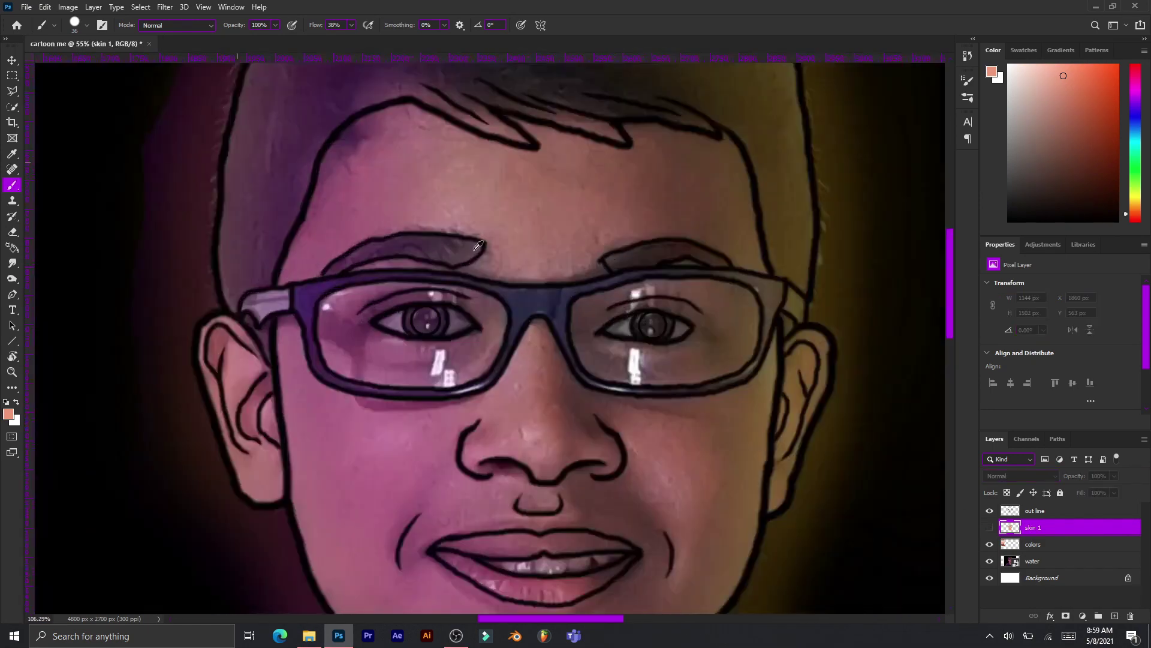
{"action": "scroll", "coordinate": [571, 314], "scroll_direction": "up", "scroll_amount": 3}
{"action": "left_click", "coordinate": [568, 304], "text": "alt"}
Step: Create and name a new empty layer for the glasses
{"action": "key", "text": "ctrl+shift+alt+n"}
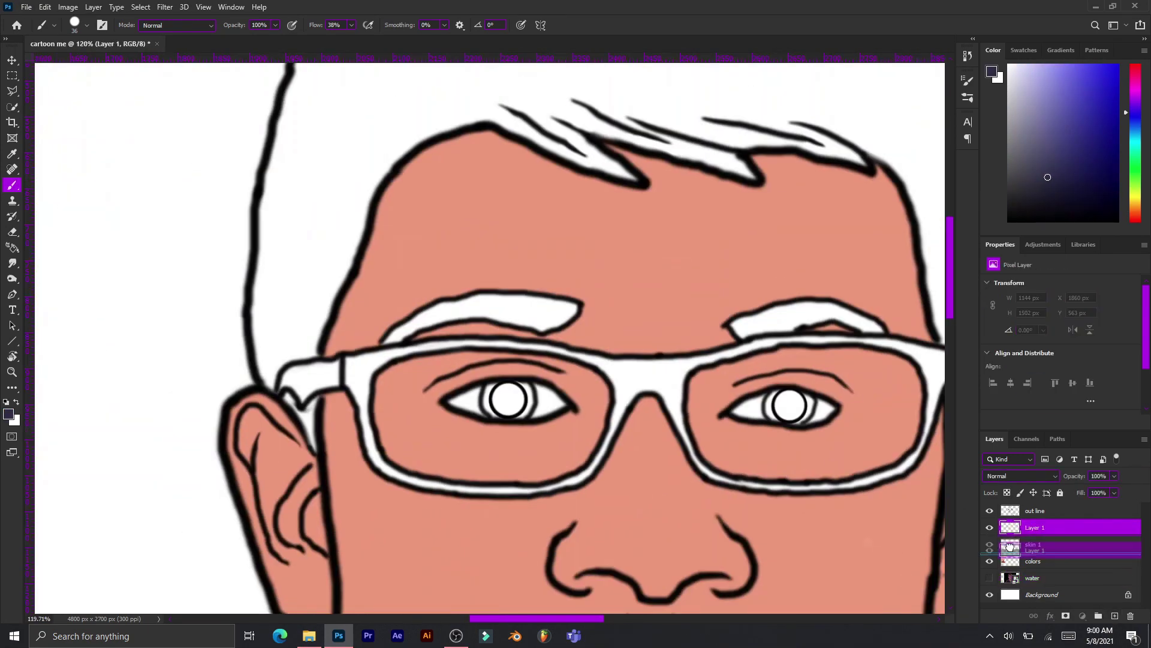
{"action": "double_click", "coordinate": [1033, 543]}
{"action": "type", "text": "c"}
{"action": "key", "text": "Return"}
{"action": "scroll", "coordinate": [558, 368], "scroll_direction": "up", "scroll_amount": 3}
Step: Paint the glasses bridge dark blue with a smaller brush
{"action": "left_click", "coordinate": [545, 360]}
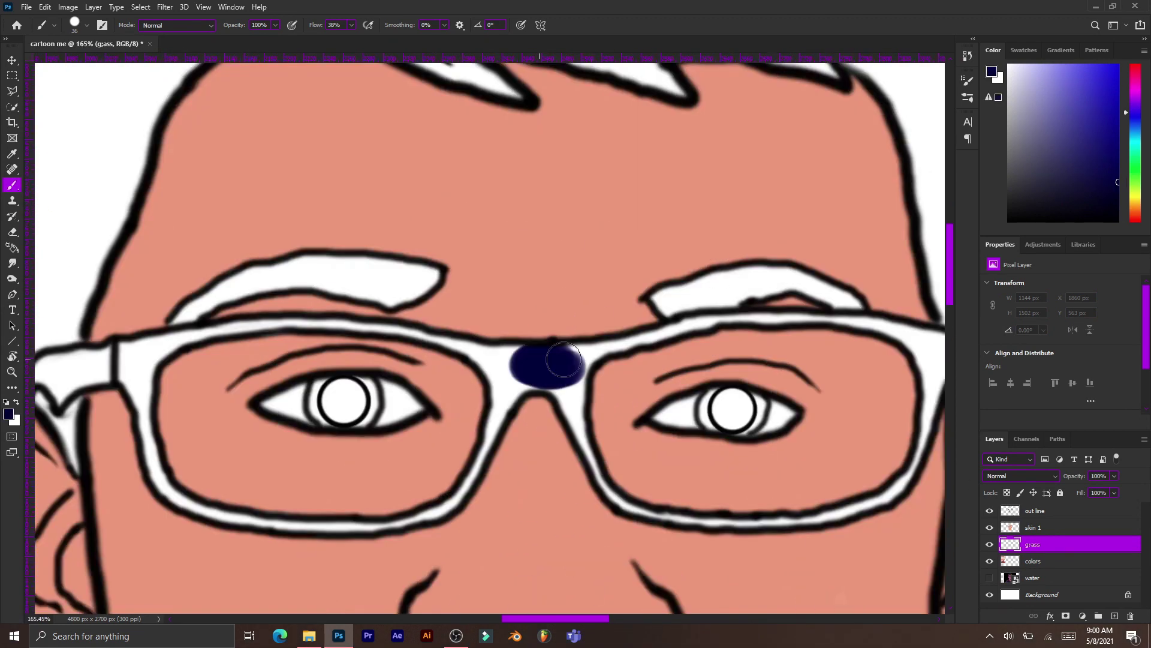
{"action": "key", "text": "ctrl+z"}
{"action": "scroll", "coordinate": [561, 365], "scroll_direction": "up", "scroll_amount": 2}
{"action": "left_click_drag", "start_coordinate": [561, 365], "coordinate": [474, 393]}
{"action": "key", "text": "ctrl+z"}
{"action": "key", "text": "bracketleft"}
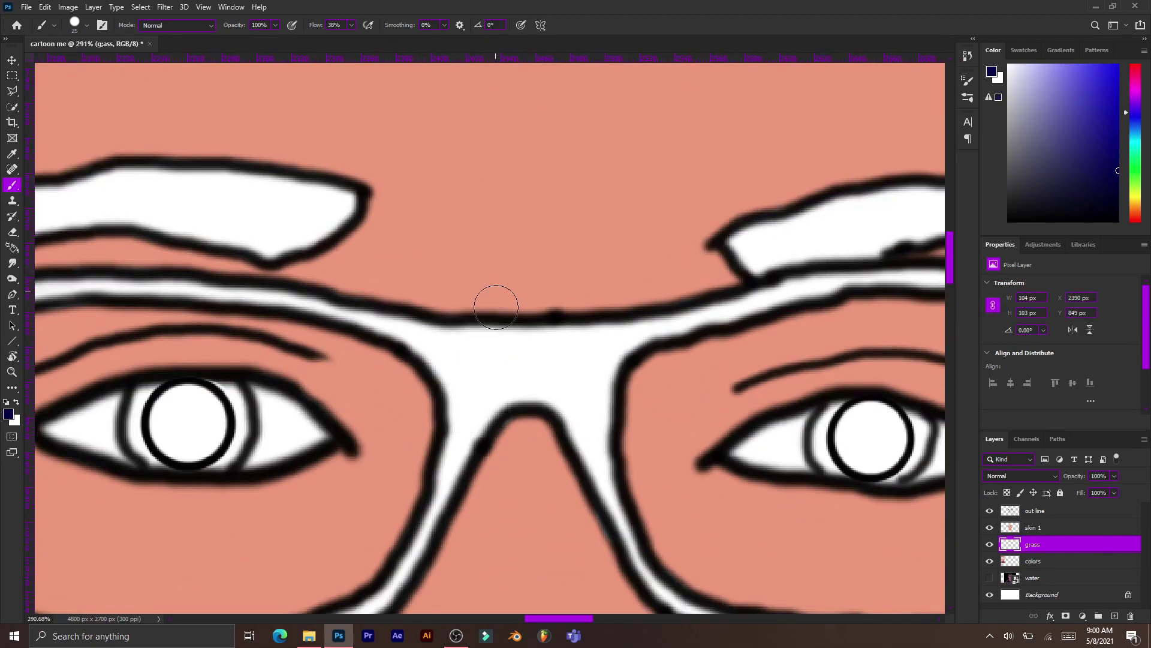
{"action": "mouse_move", "coordinate": [496, 336]}
{"action": "left_mouse_down"}
{"action": "mouse_move", "coordinate": [599, 380]}
{"action": "mouse_move", "coordinate": [475, 385]}
{"action": "left_mouse_up"}
{"action": "mouse_move", "coordinate": [464, 379]}
{"action": "left_mouse_down"}
{"action": "mouse_move", "coordinate": [413, 552]}
{"action": "mouse_move", "coordinate": [636, 401]}
{"action": "left_mouse_up"}
Step: Paint the left and right lens frames navy blue
{"action": "mouse_move", "coordinate": [636, 402]}
{"action": "left_mouse_down"}
{"action": "mouse_move", "coordinate": [528, 488]}
{"action": "mouse_move", "coordinate": [78, 414]}
{"action": "mouse_move", "coordinate": [49, 286]}
{"action": "left_mouse_up"}
{"action": "mouse_move", "coordinate": [49, 286]}
{"action": "left_mouse_down"}
{"action": "mouse_move", "coordinate": [222, 286]}
{"action": "mouse_move", "coordinate": [474, 144]}
{"action": "mouse_move", "coordinate": [773, 177]}
{"action": "left_mouse_up"}
{"action": "scroll", "coordinate": [774, 177], "scroll_direction": "down", "scroll_amount": 2}
{"action": "scroll", "coordinate": [894, 393], "scroll_direction": "right", "scroll_amount": 2}
{"action": "left_click_drag", "start_coordinate": [902, 216], "coordinate": [814, 382]}
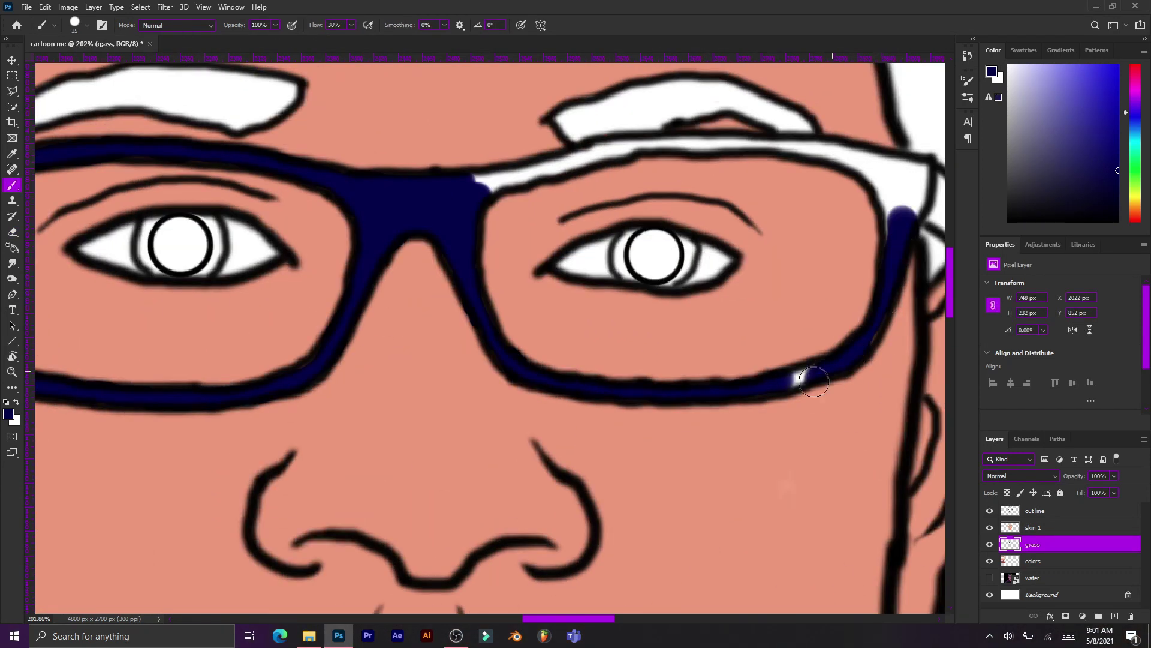
{"action": "left_click_drag", "start_coordinate": [626, 149], "coordinate": [918, 207]}
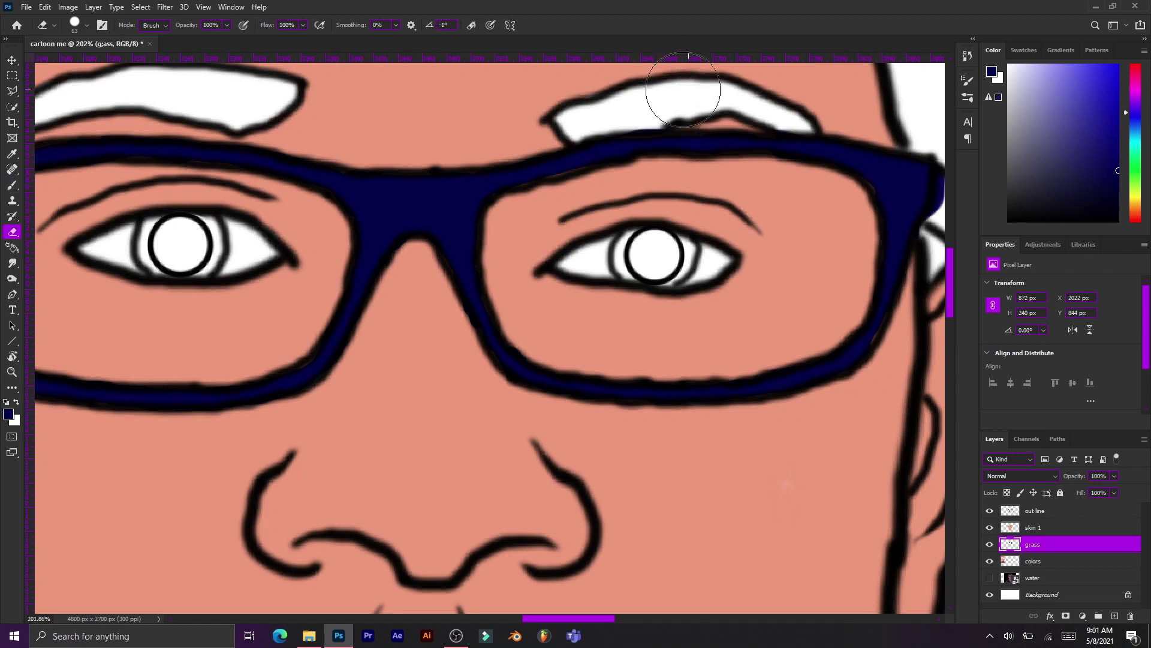
Step: Fill both glasses temple arms by the ears with navy
{"action": "scroll", "coordinate": [684, 90], "scroll_direction": "down", "scroll_amount": 1}
{"action": "scroll", "coordinate": [683, 90], "scroll_direction": "right", "scroll_amount": 3}
{"action": "key", "text": "b"}
{"action": "left_click_drag", "start_coordinate": [618, 114], "coordinate": [537, 168]}
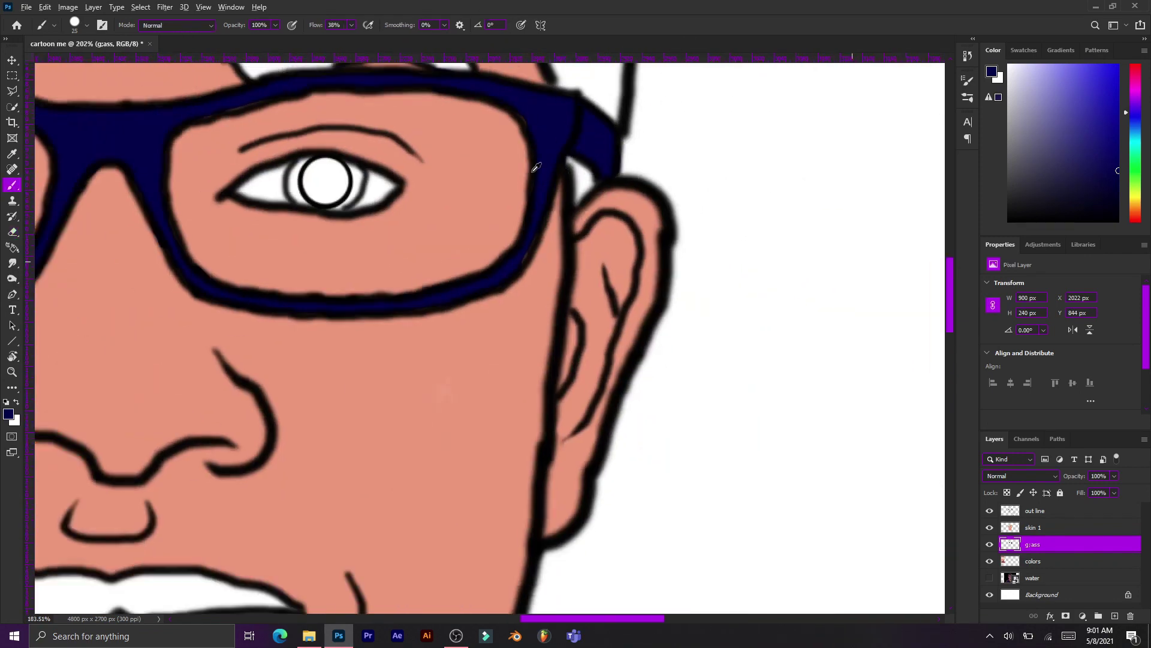
{"action": "scroll", "coordinate": [537, 167], "scroll_direction": "up", "scroll_amount": 3}
{"action": "scroll", "coordinate": [419, 150], "scroll_direction": "left", "scroll_amount": 5}
{"action": "left_click_drag", "start_coordinate": [303, 128], "coordinate": [300, 150]}
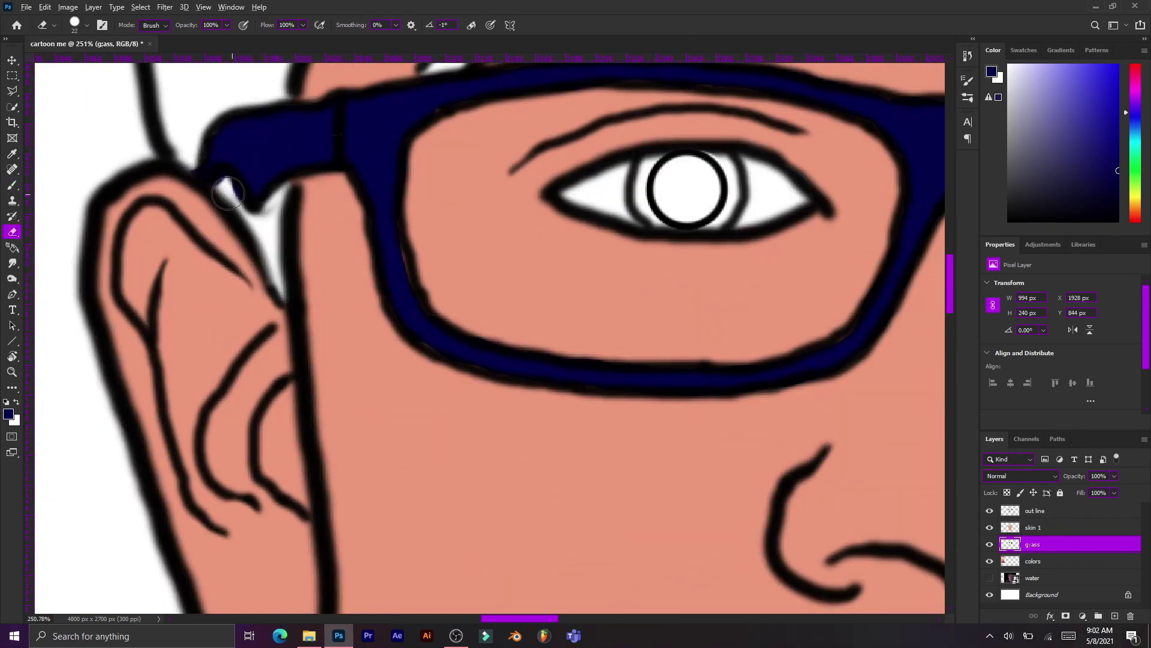
{"action": "scroll", "coordinate": [692, 322], "scroll_direction": "down", "scroll_amount": 15}
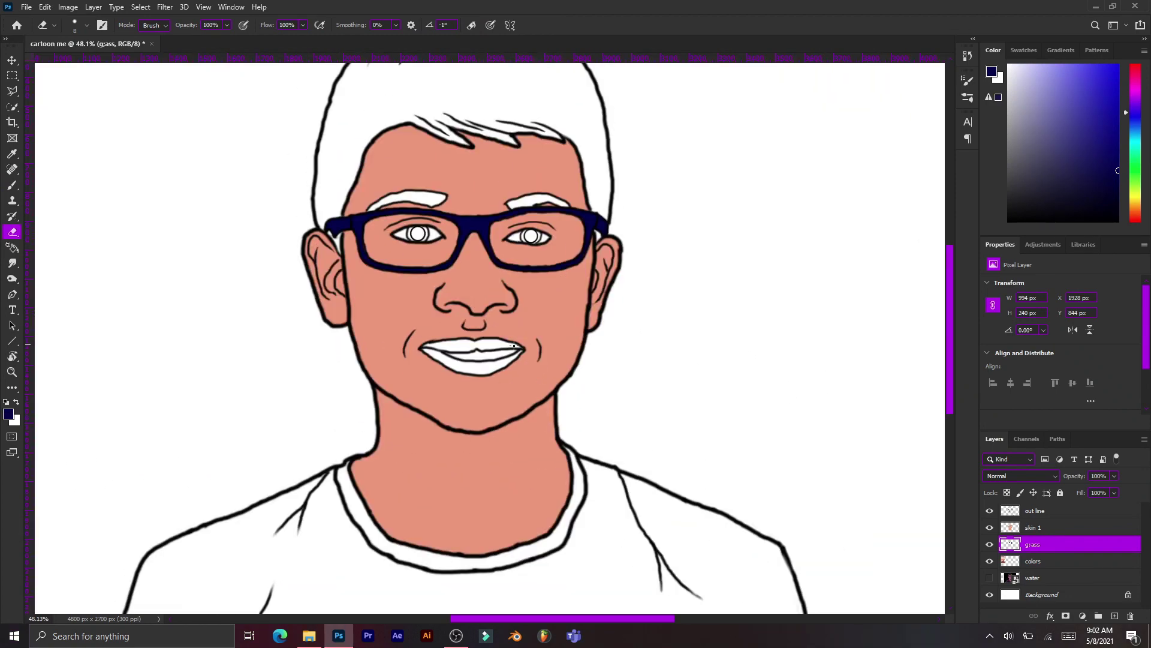
{"action": "scroll", "coordinate": [462, 332], "scroll_direction": "down", "scroll_amount": 4}
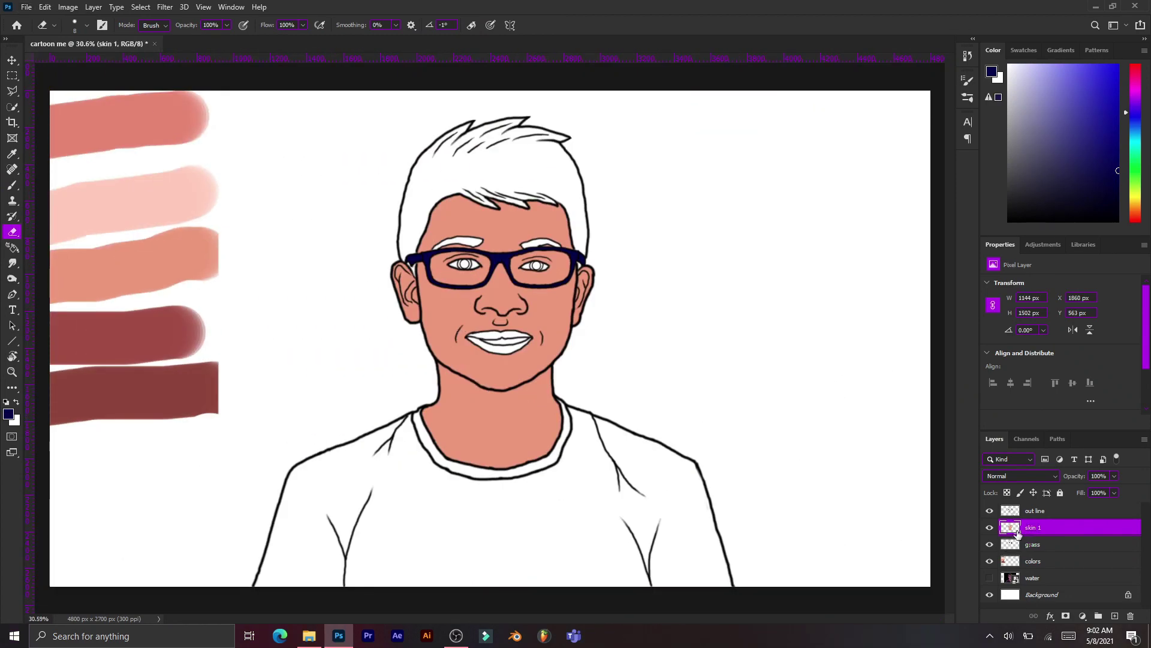
Step: Move the t-s layer below skin 1 and paint the shirt near-black navy
{"action": "left_click_drag", "start_coordinate": [1017, 552], "coordinate": [1037, 544]}
{"action": "key", "text": "b"}
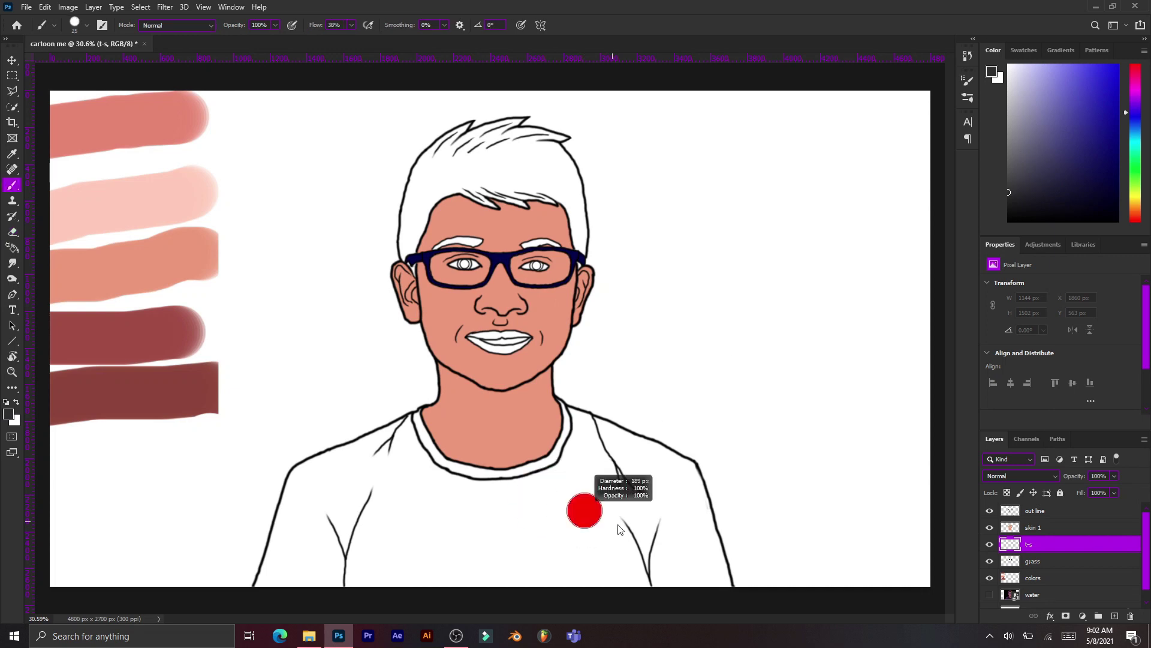
{"action": "mouse_move", "coordinate": [586, 505]}
{"action": "left_mouse_down"}
{"action": "mouse_move", "coordinate": [676, 586]}
{"action": "mouse_move", "coordinate": [652, 552]}
{"action": "mouse_move", "coordinate": [464, 578]}
{"action": "mouse_move", "coordinate": [576, 522]}
{"action": "left_mouse_up"}
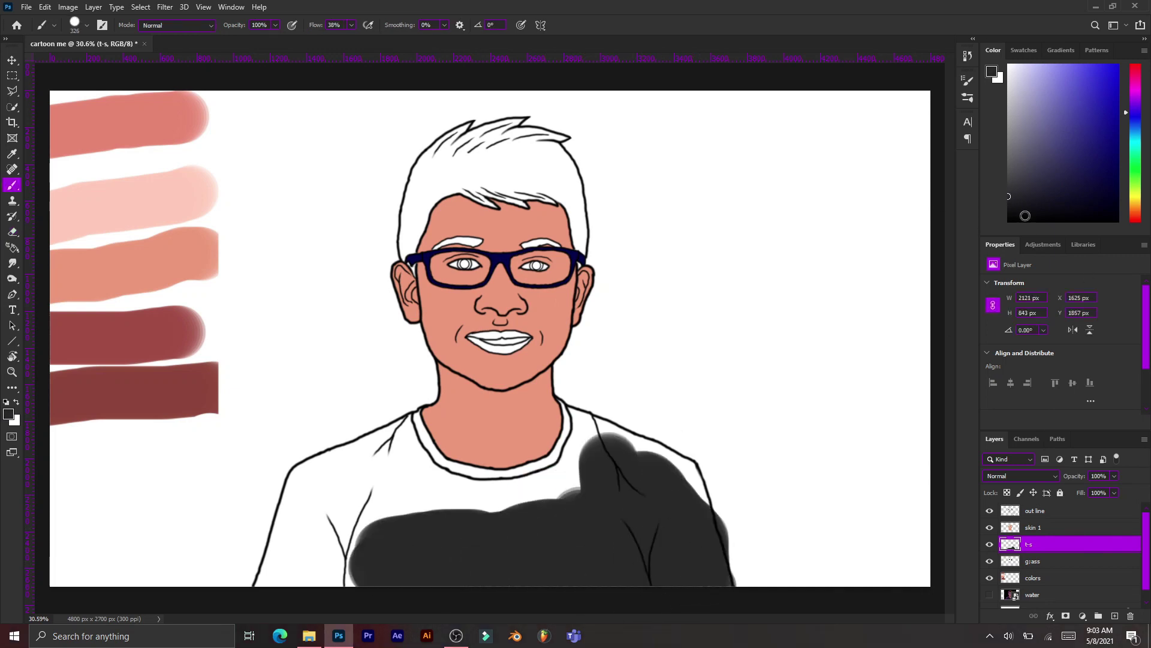
{"action": "left_click", "coordinate": [1077, 206]}
{"action": "mouse_move", "coordinate": [450, 528]}
{"action": "left_mouse_down"}
{"action": "mouse_move", "coordinate": [606, 509]}
{"action": "mouse_move", "coordinate": [354, 540]}
{"action": "mouse_move", "coordinate": [617, 535]}
{"action": "mouse_move", "coordinate": [678, 475]}
{"action": "mouse_move", "coordinate": [413, 456]}
{"action": "mouse_move", "coordinate": [609, 514]}
{"action": "left_mouse_up"}
Step: Erase navy overspill along both shirt edges and shoulders, then fit the portrait to the window
{"action": "key", "text": "e"}
{"action": "scroll", "coordinate": [229, 555], "scroll_direction": "up", "scroll_amount": 5}
{"action": "mouse_move", "coordinate": [220, 518]}
{"action": "left_mouse_down"}
{"action": "mouse_move", "coordinate": [206, 450]}
{"action": "mouse_move", "coordinate": [262, 264]}
{"action": "mouse_move", "coordinate": [335, 132]}
{"action": "mouse_move", "coordinate": [462, 65]}
{"action": "mouse_move", "coordinate": [368, 205]}
{"action": "mouse_move", "coordinate": [527, 146]}
{"action": "left_mouse_up"}
{"action": "key", "text": "b"}
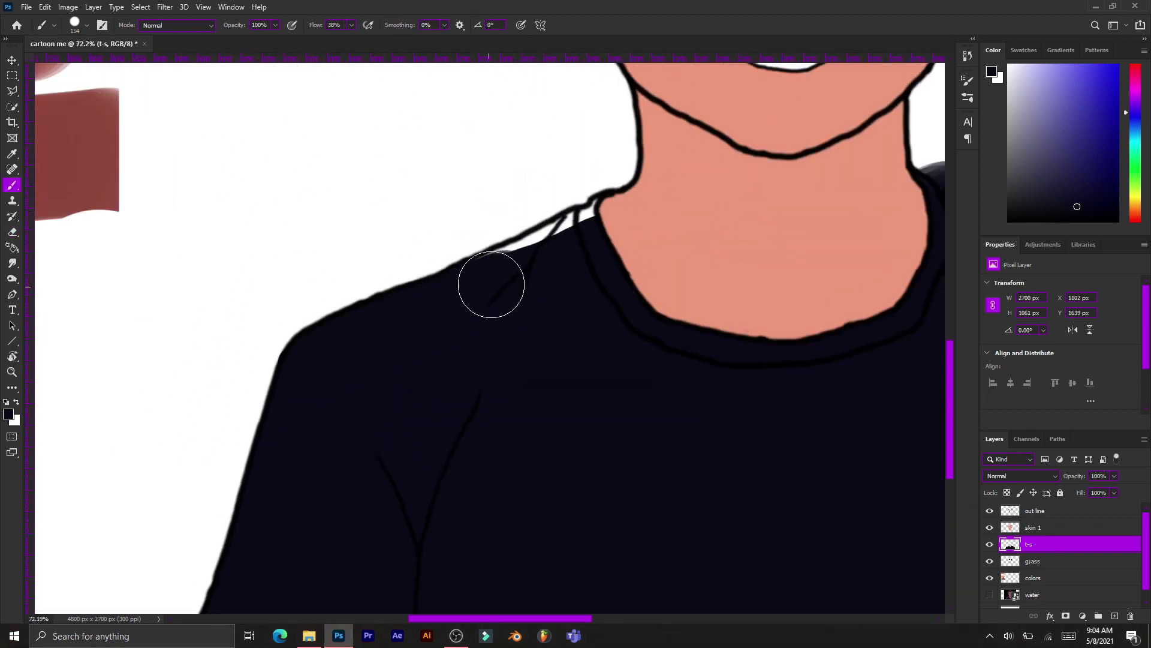
{"action": "scroll", "coordinate": [763, 369], "scroll_direction": "down", "scroll_amount": 3}
{"action": "scroll", "coordinate": [762, 370], "scroll_direction": "right", "scroll_amount": 5}
{"action": "key", "text": "e"}
{"action": "left_click_drag", "start_coordinate": [911, 374], "coordinate": [857, 129]}
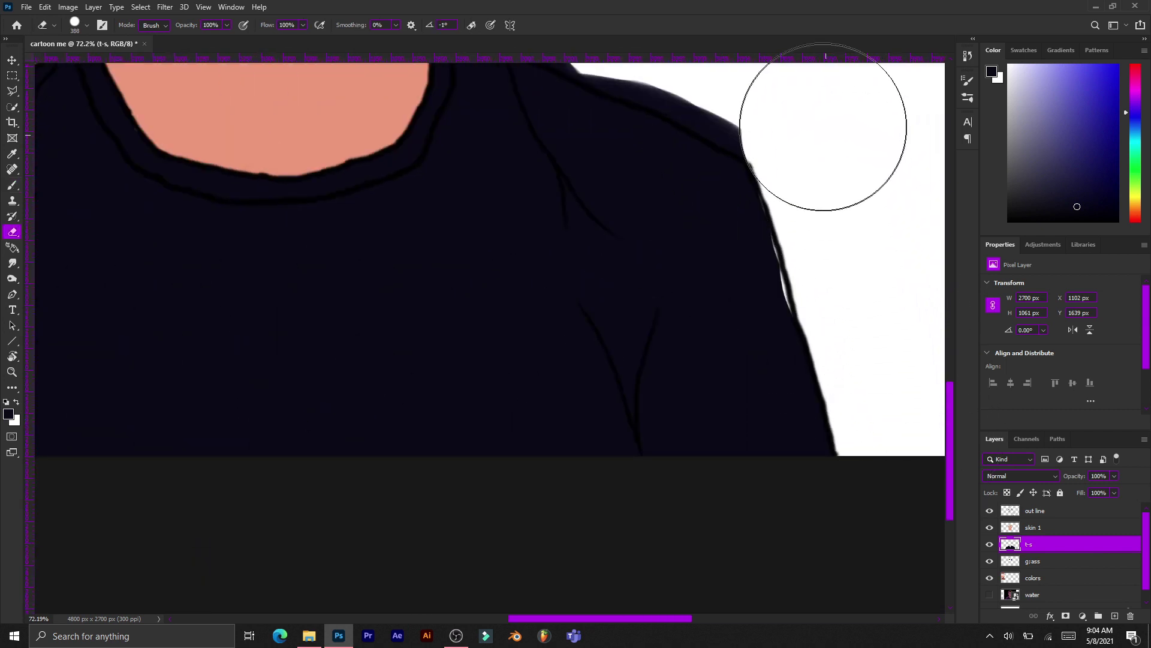
{"action": "scroll", "coordinate": [554, 139], "scroll_direction": "up", "scroll_amount": 3}
{"action": "left_click_drag", "start_coordinate": [553, 140], "coordinate": [772, 244]}
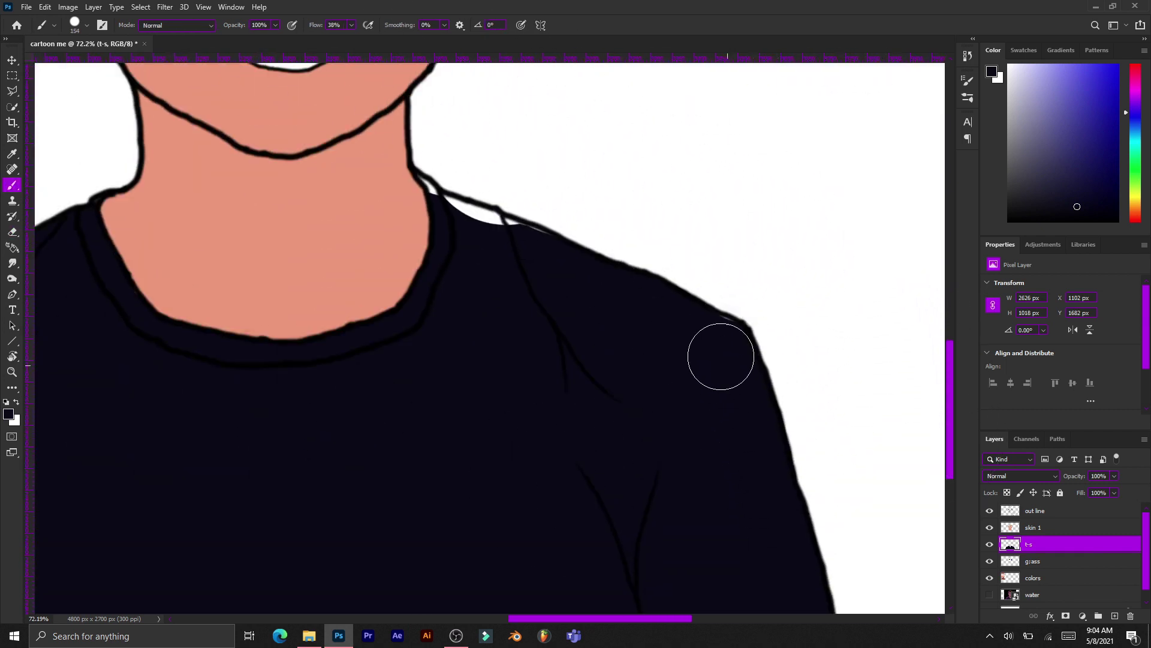
{"action": "key", "text": "ctrl+0"}
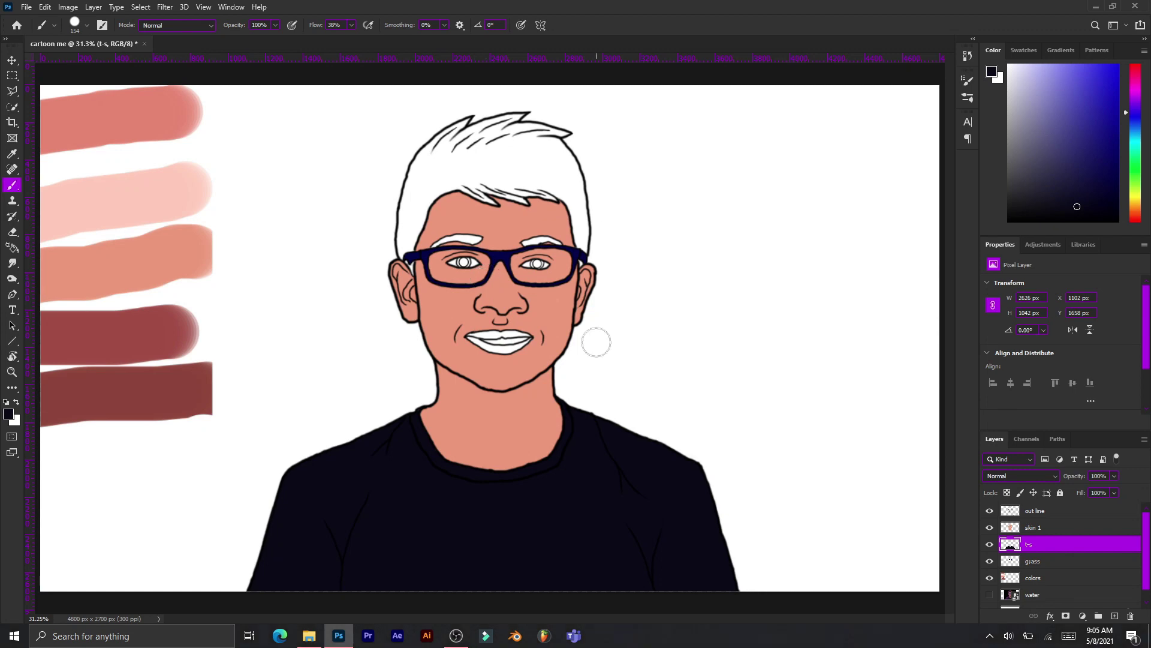
Step: Paint the top of the hair and the sides beside the ears black
{"action": "scroll", "coordinate": [481, 150], "scroll_direction": "up", "scroll_amount": 5}
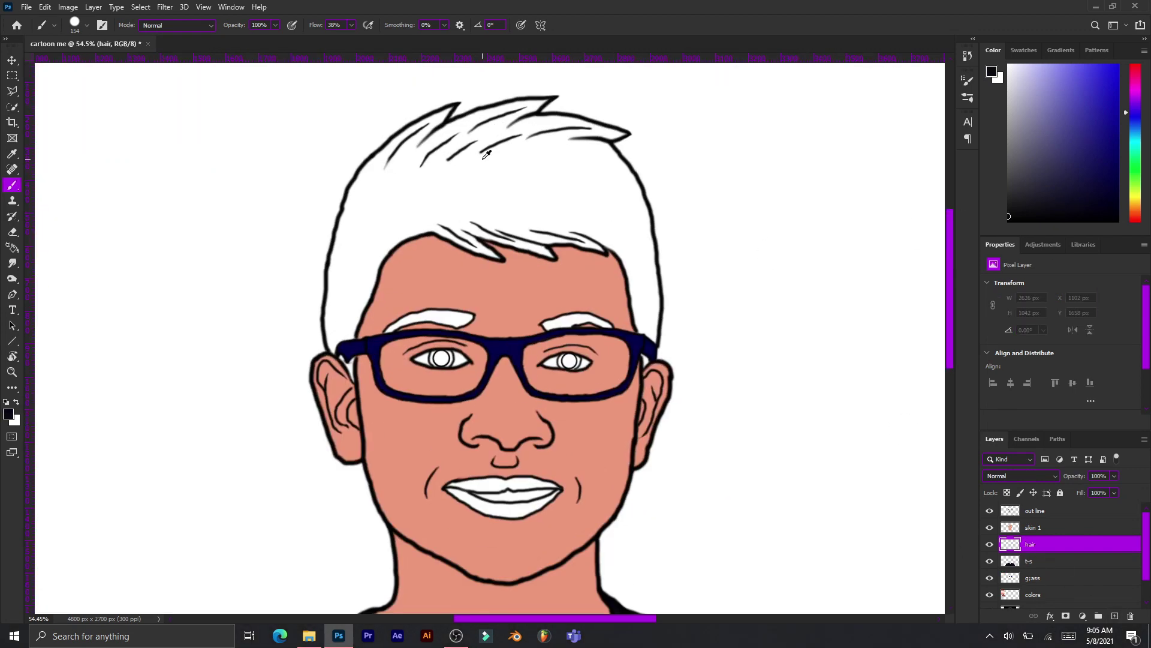
{"action": "mouse_move", "coordinate": [383, 198]}
{"action": "left_mouse_down"}
{"action": "mouse_move", "coordinate": [492, 162]}
{"action": "mouse_move", "coordinate": [578, 168]}
{"action": "left_mouse_up"}
{"action": "mouse_move", "coordinate": [360, 216]}
{"action": "left_mouse_down"}
{"action": "mouse_move", "coordinate": [487, 252]}
{"action": "mouse_move", "coordinate": [324, 240]}
{"action": "mouse_move", "coordinate": [506, 116]}
{"action": "mouse_move", "coordinate": [689, 252]}
{"action": "mouse_move", "coordinate": [726, 434]}
{"action": "mouse_move", "coordinate": [774, 387]}
{"action": "left_mouse_up"}
{"action": "left_click_drag", "start_coordinate": [300, 312], "coordinate": [288, 420]}
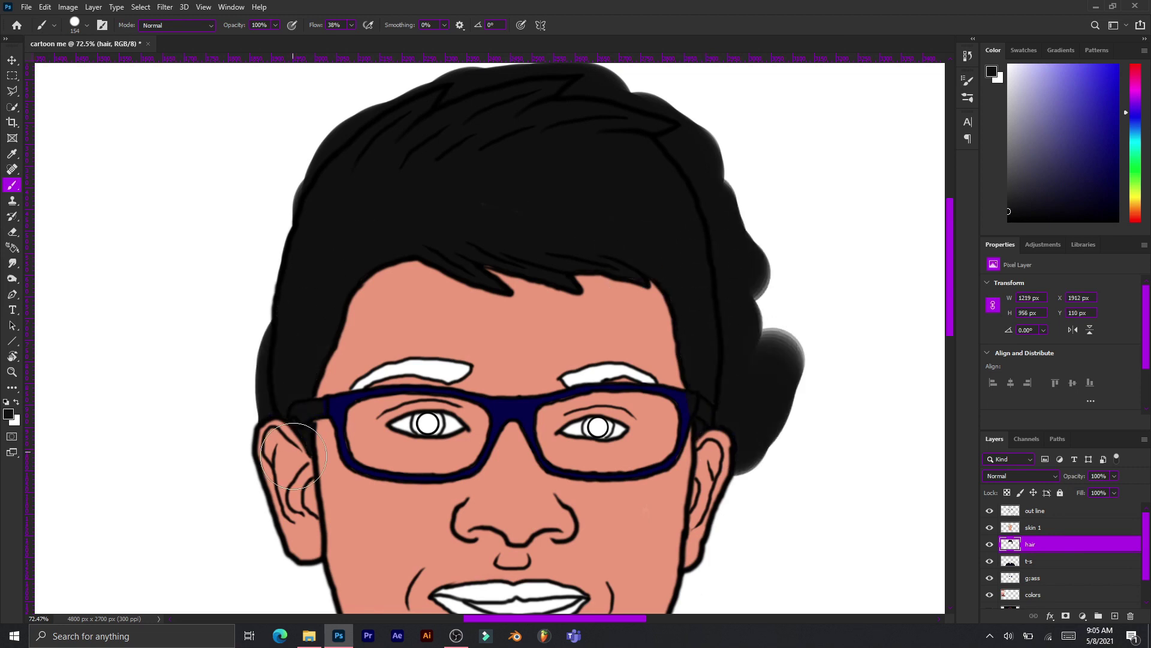
{"action": "scroll", "coordinate": [235, 432], "scroll_direction": "up", "scroll_amount": 5}
Step: Erase the black hair paint that spilled onto the glasses arm
{"action": "key", "text": "e"}
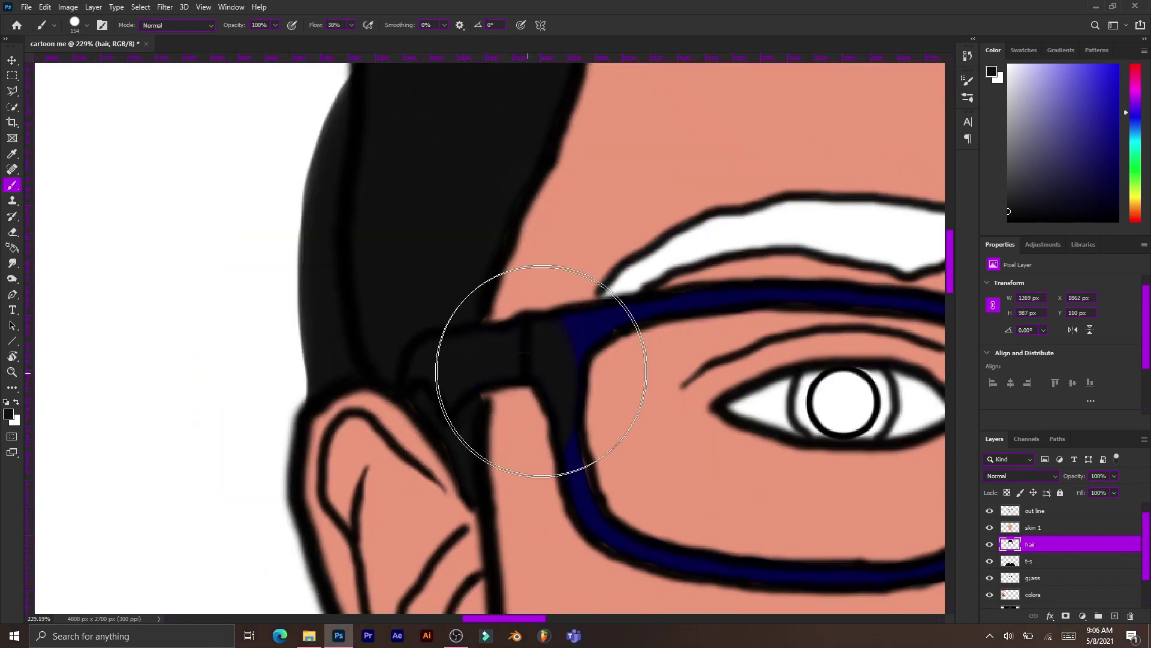
{"action": "left_click_drag", "start_coordinate": [432, 354], "coordinate": [454, 384]}
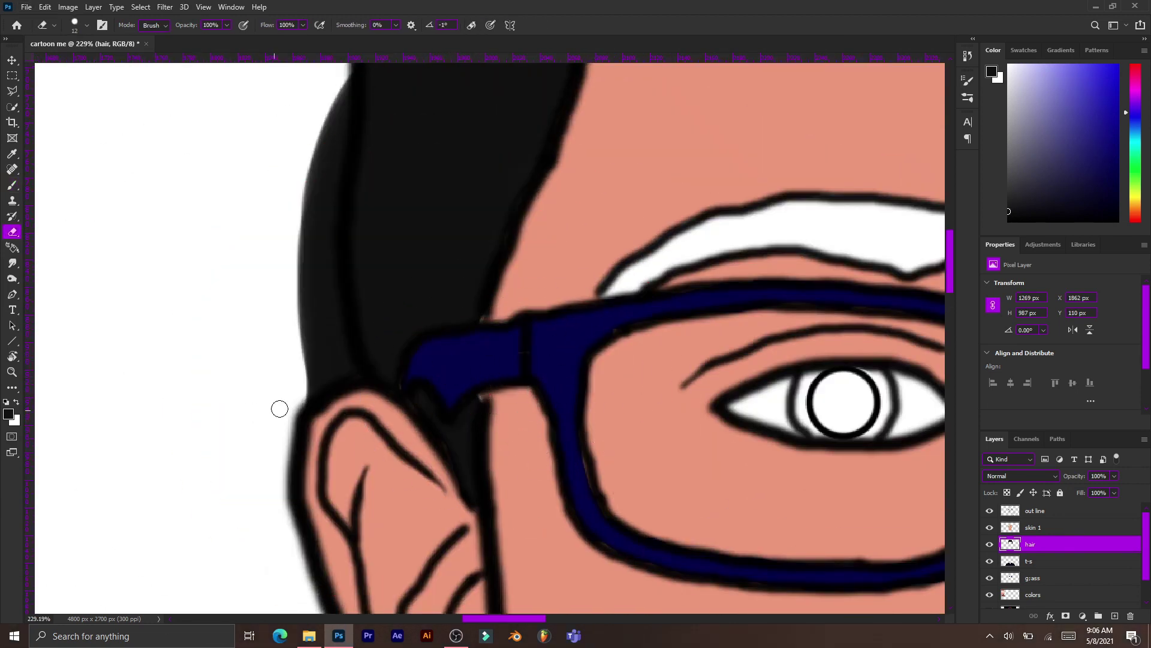
{"action": "scroll", "coordinate": [301, 311], "scroll_direction": "up", "scroll_amount": 5}
{"action": "scroll", "coordinate": [311, 335], "scroll_direction": "up", "scroll_amount": 3}
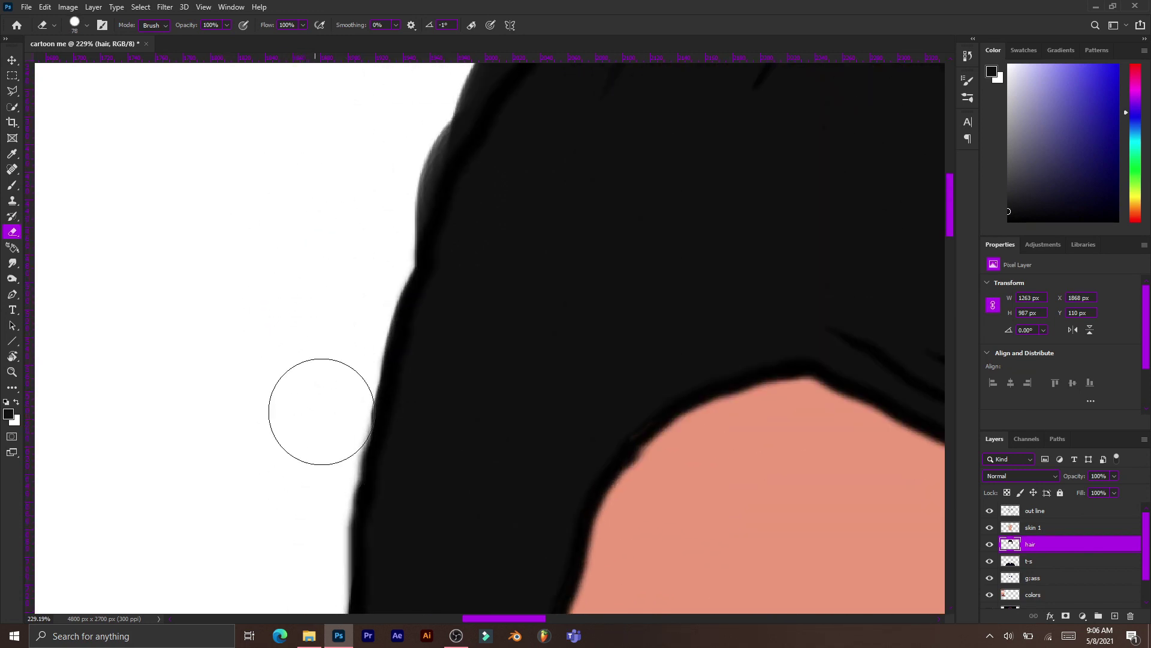
{"action": "scroll", "coordinate": [336, 270], "scroll_direction": "up", "scroll_amount": 3}
{"action": "scroll", "coordinate": [488, 167], "scroll_direction": "up", "scroll_amount": 3}
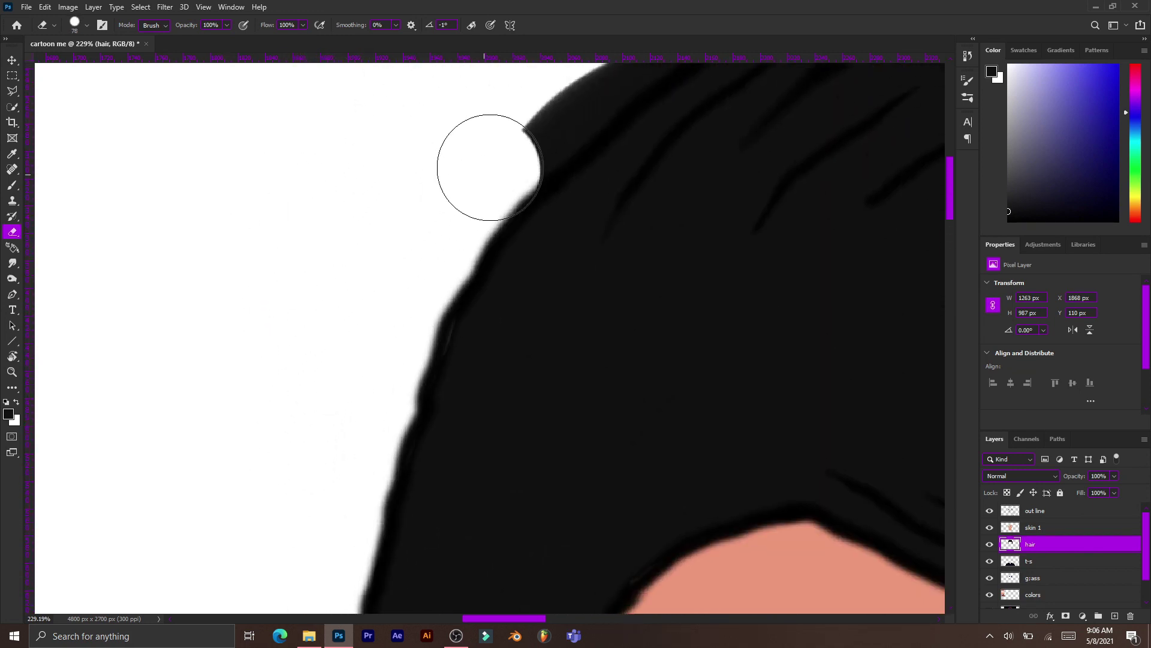
{"action": "scroll", "coordinate": [636, 198], "scroll_direction": "left", "scroll_amount": 3}
Step: Trim the black paint back to the hair outline, notching the top edge
{"action": "key", "text": "b"}
{"action": "scroll", "coordinate": [758, 425], "scroll_direction": "right", "scroll_amount": 3}
{"action": "scroll", "coordinate": [738, 278], "scroll_direction": "up", "scroll_amount": 2}
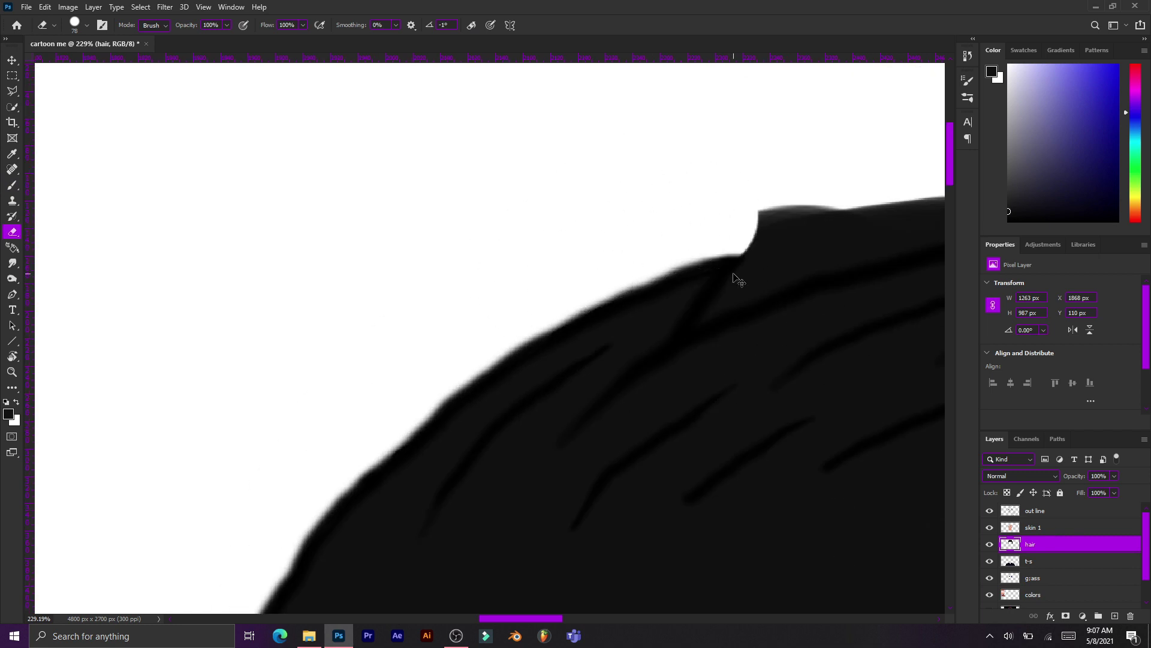
{"action": "scroll", "coordinate": [738, 277], "scroll_direction": "right", "scroll_amount": 5}
{"action": "key", "text": "e"}
{"action": "left_click_drag", "start_coordinate": [522, 193], "coordinate": [404, 234]}
{"action": "left_click_drag", "start_coordinate": [773, 204], "coordinate": [812, 252]}
{"action": "scroll", "coordinate": [591, 269], "scroll_direction": "right", "scroll_amount": 5}
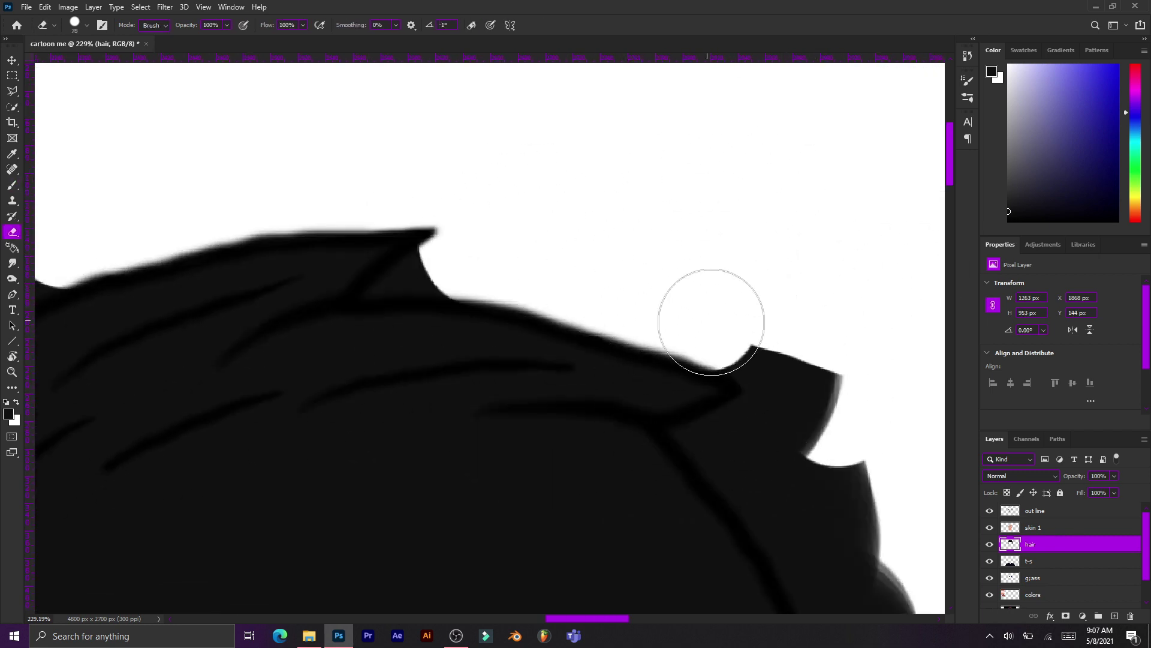
{"action": "scroll", "coordinate": [753, 386], "scroll_direction": "down", "scroll_amount": 2}
{"action": "mouse_move", "coordinate": [712, 313]}
{"action": "left_mouse_down"}
{"action": "mouse_move", "coordinate": [753, 386]}
{"action": "mouse_move", "coordinate": [840, 480]}
{"action": "left_mouse_up"}
{"action": "scroll", "coordinate": [887, 457], "scroll_direction": "down", "scroll_amount": 3}
{"action": "scroll", "coordinate": [686, 278], "scroll_direction": "down", "scroll_amount": 3}
{"action": "scroll", "coordinate": [776, 478], "scroll_direction": "down", "scroll_amount": 2}
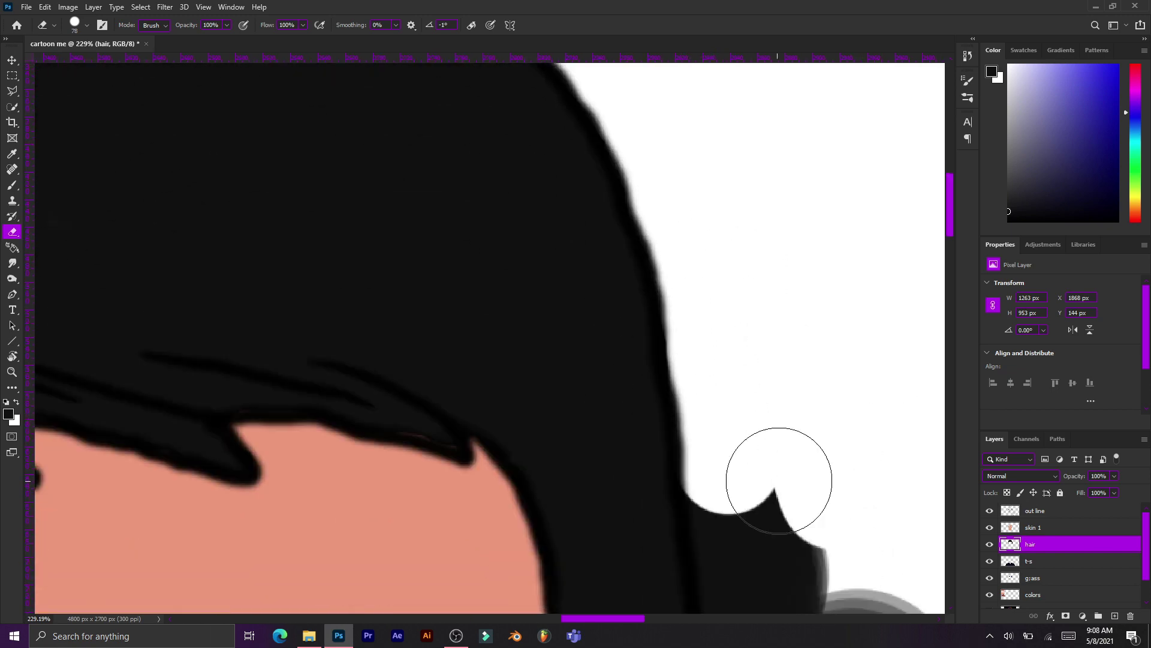
{"action": "scroll", "coordinate": [606, 326], "scroll_direction": "down", "scroll_amount": 3}
{"action": "mouse_move", "coordinate": [607, 327]}
{"action": "left_mouse_down"}
{"action": "mouse_move", "coordinate": [567, 508]}
{"action": "mouse_move", "coordinate": [616, 470]}
{"action": "left_mouse_up"}
{"action": "scroll", "coordinate": [717, 484], "scroll_direction": "down", "scroll_amount": 3}
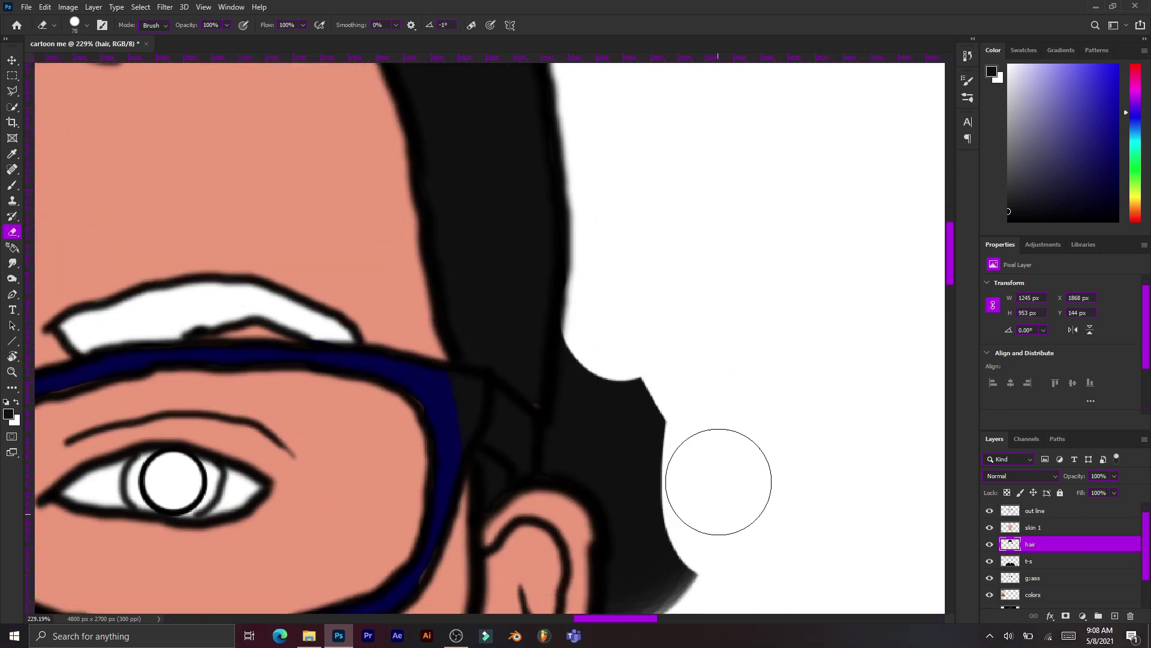
{"action": "scroll", "coordinate": [635, 218], "scroll_direction": "down", "scroll_amount": 2}
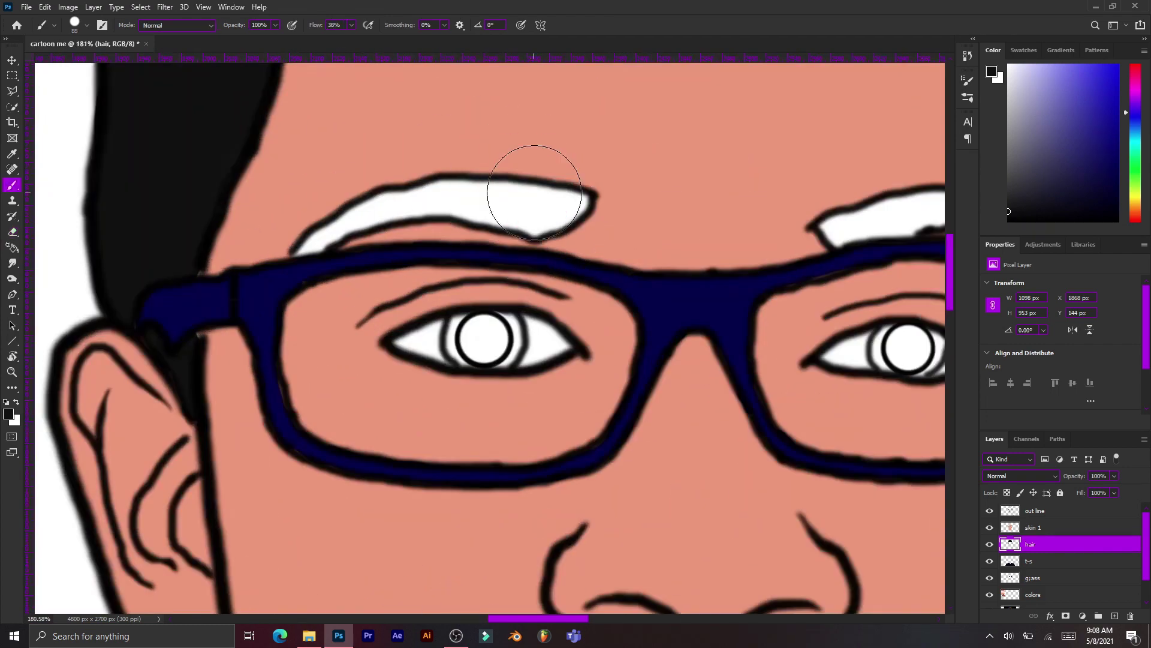
Step: Paint both eyebrows black and raise the brush size to 50
{"action": "left_click_drag", "start_coordinate": [579, 193], "coordinate": [321, 198]}
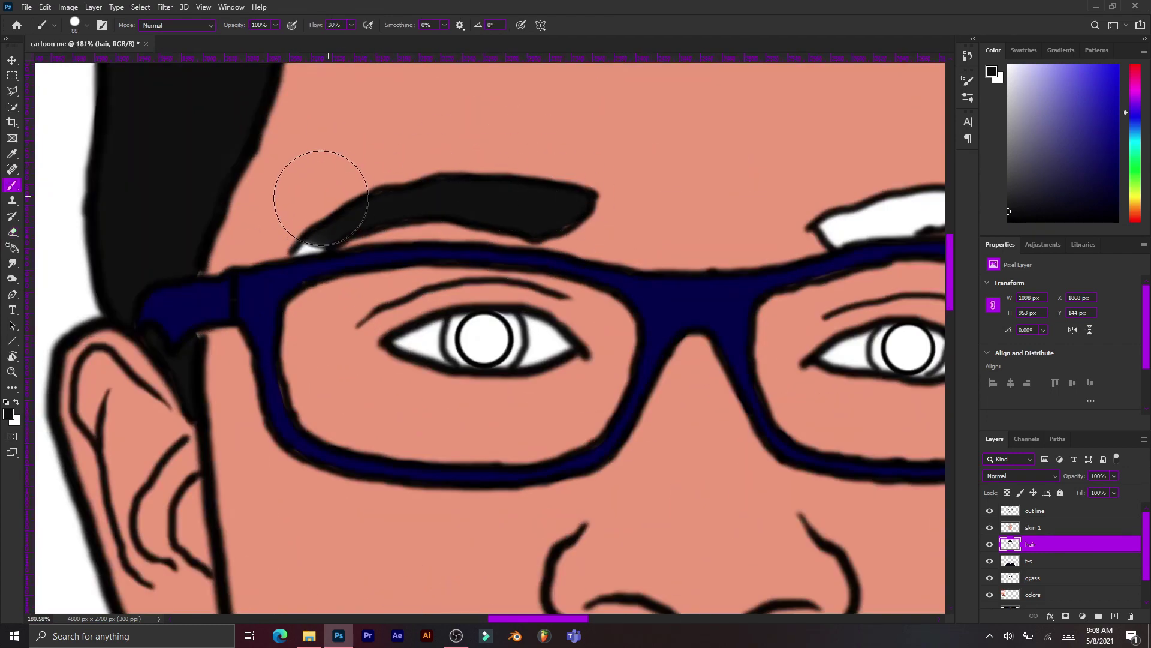
{"action": "scroll", "coordinate": [258, 285], "scroll_direction": "right", "scroll_amount": 3}
{"action": "mouse_move", "coordinate": [488, 244]}
{"action": "left_mouse_down"}
{"action": "mouse_move", "coordinate": [658, 185]}
{"action": "mouse_move", "coordinate": [689, 252]}
{"action": "left_mouse_up"}
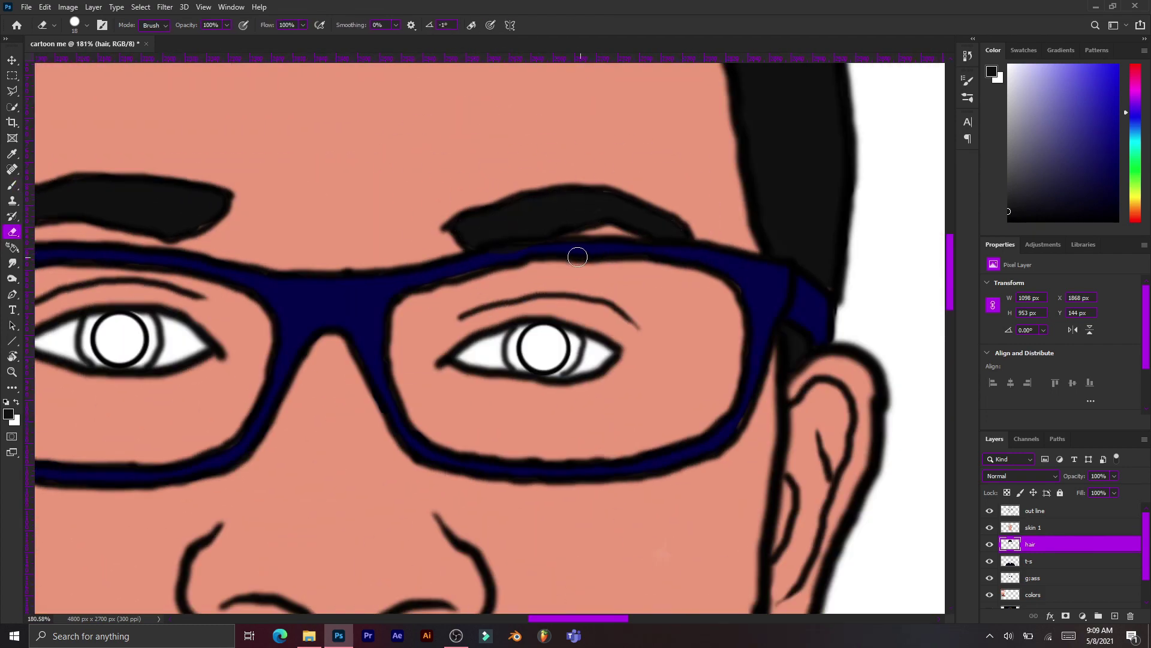
{"action": "scroll", "coordinate": [491, 411], "scroll_direction": "down", "scroll_amount": 3}
{"action": "scroll", "coordinate": [386, 329], "scroll_direction": "up", "scroll_amount": 4}
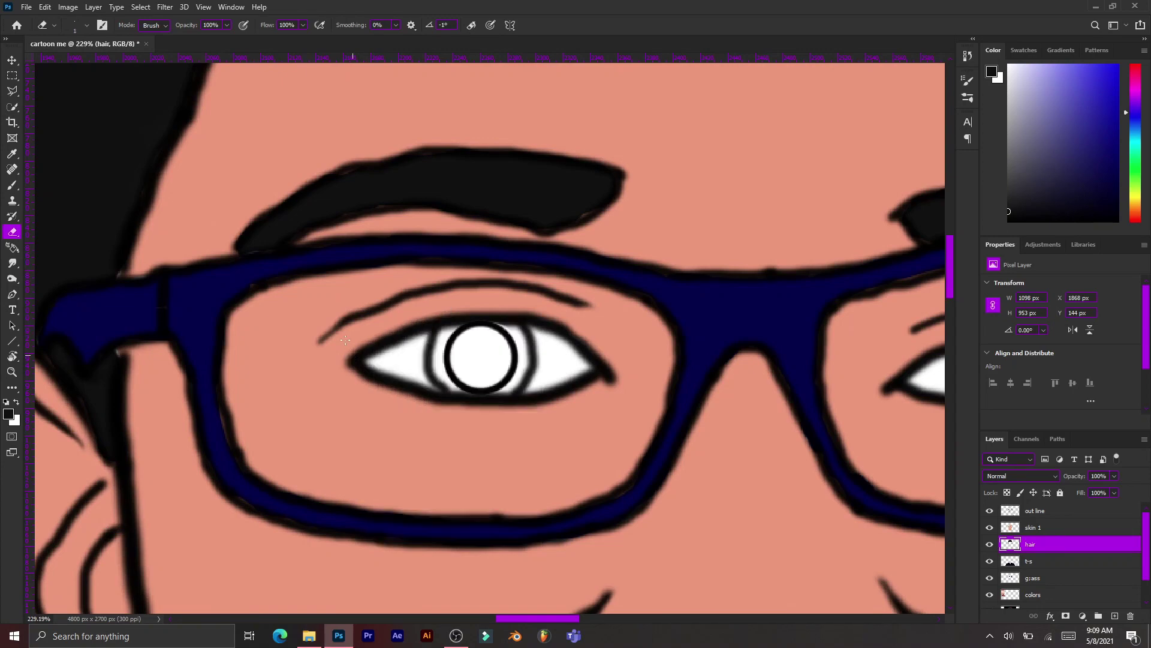
{"action": "left_click_drag", "start_coordinate": [385, 365], "coordinate": [338, 391]}
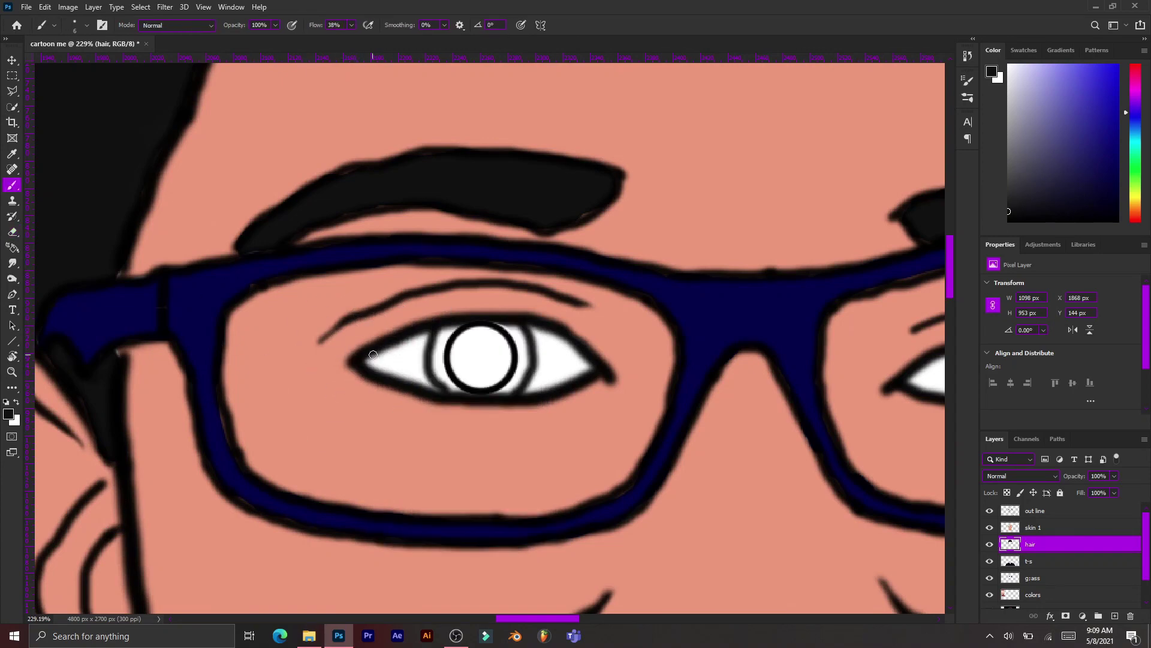
{"action": "scroll", "coordinate": [422, 332], "scroll_direction": "down", "scroll_amount": 3}
{"action": "scroll", "coordinate": [443, 312], "scroll_direction": "up", "scroll_amount": 4}
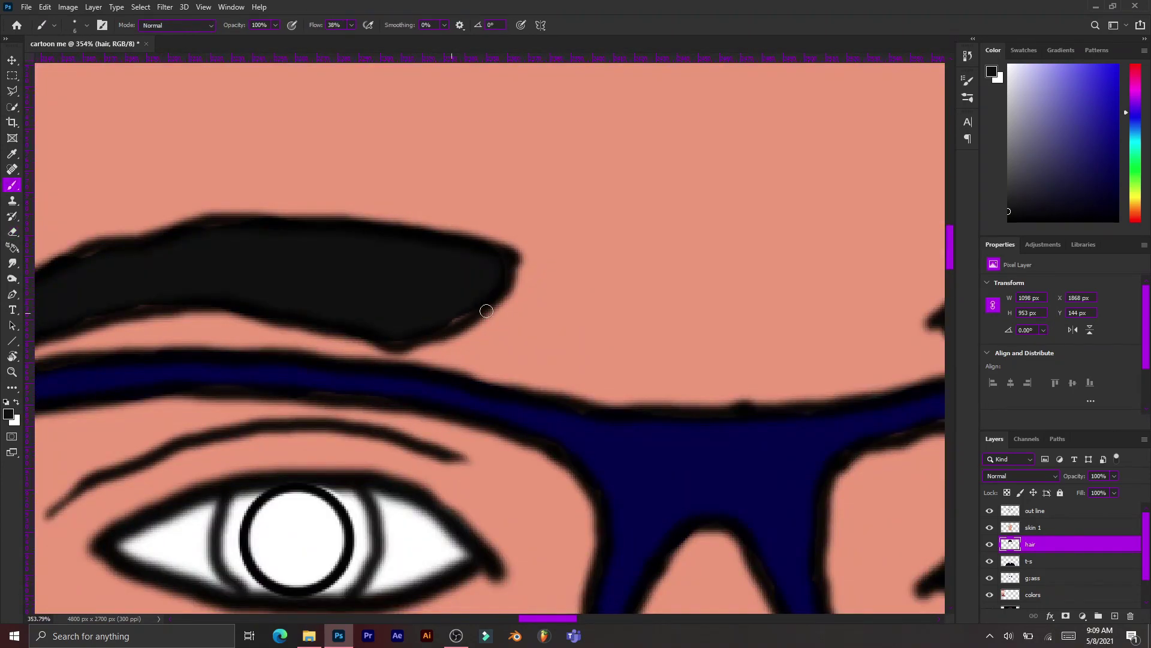
{"action": "scroll", "coordinate": [487, 311], "scroll_direction": "down", "scroll_amount": 3}
{"action": "scroll", "coordinate": [694, 280], "scroll_direction": "up", "scroll_amount": 3}
Step: Add a new layer above the hair layer named eyes
{"action": "left_click", "coordinate": [1115, 616]}
{"action": "double_click", "coordinate": [1034, 543]}
{"action": "type", "text": "eyes w"}
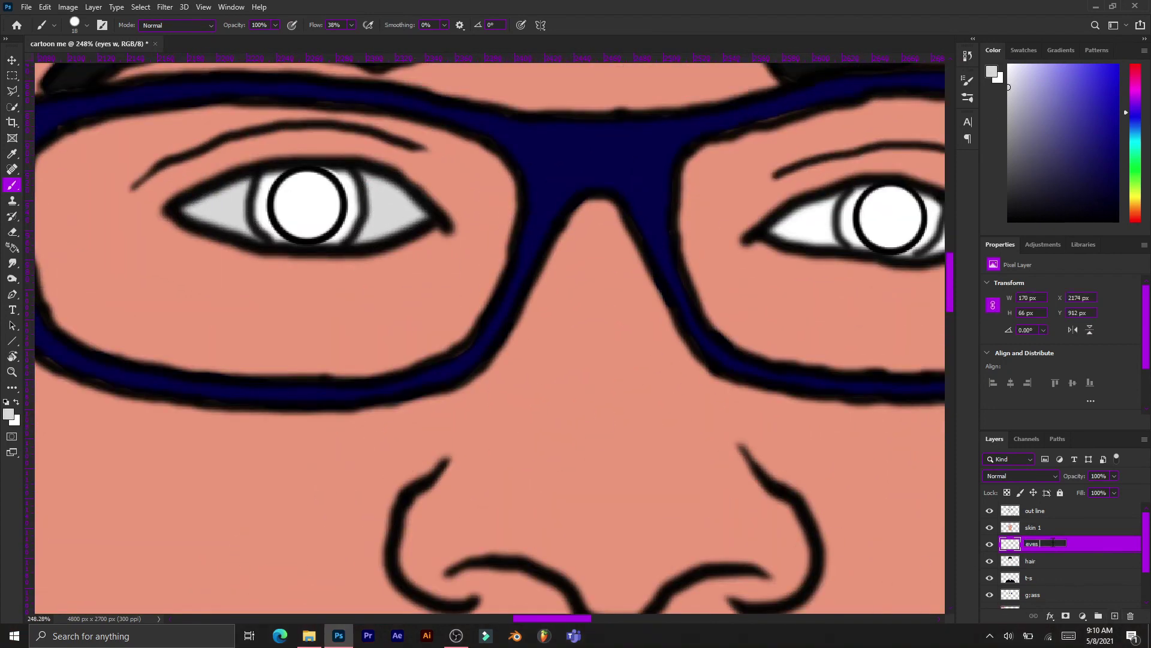
{"action": "key", "text": "Return"}
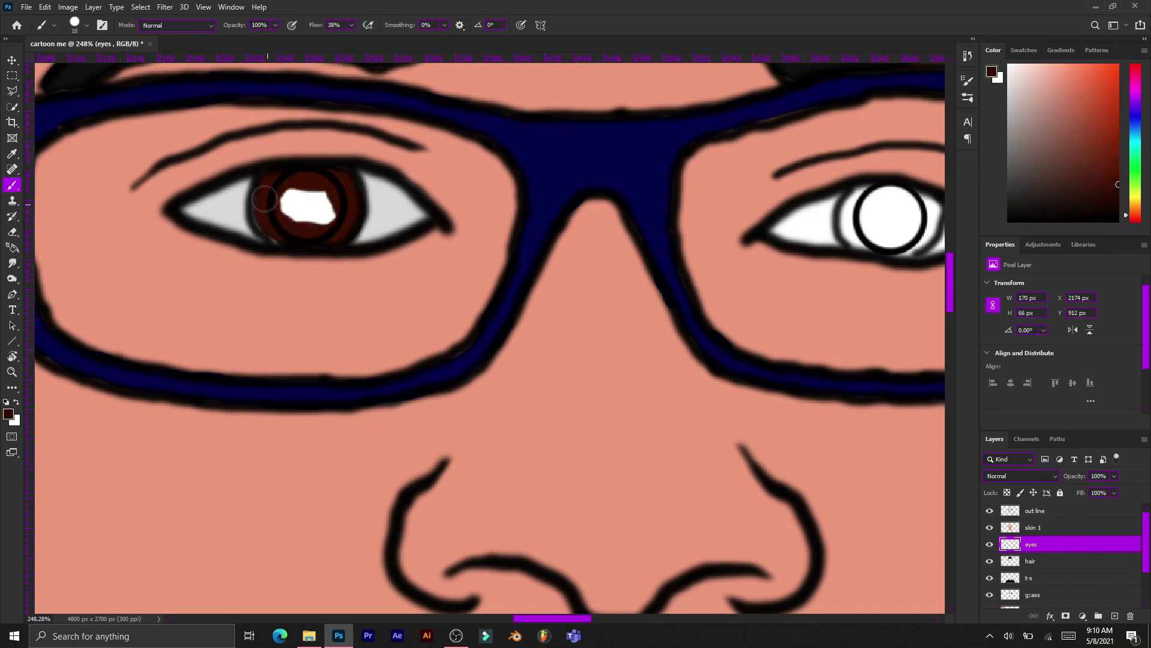
{"action": "scroll", "coordinate": [653, 206], "scroll_direction": "right", "scroll_amount": 4}
Step: Paint the left iris dark brown and shade the eye whites light grey
{"action": "left_click_drag", "start_coordinate": [684, 232], "coordinate": [627, 222]}
{"action": "left_click", "coordinate": [156, 201], "text": "alt"}
{"action": "left_click_drag", "start_coordinate": [543, 231], "coordinate": [586, 205]}
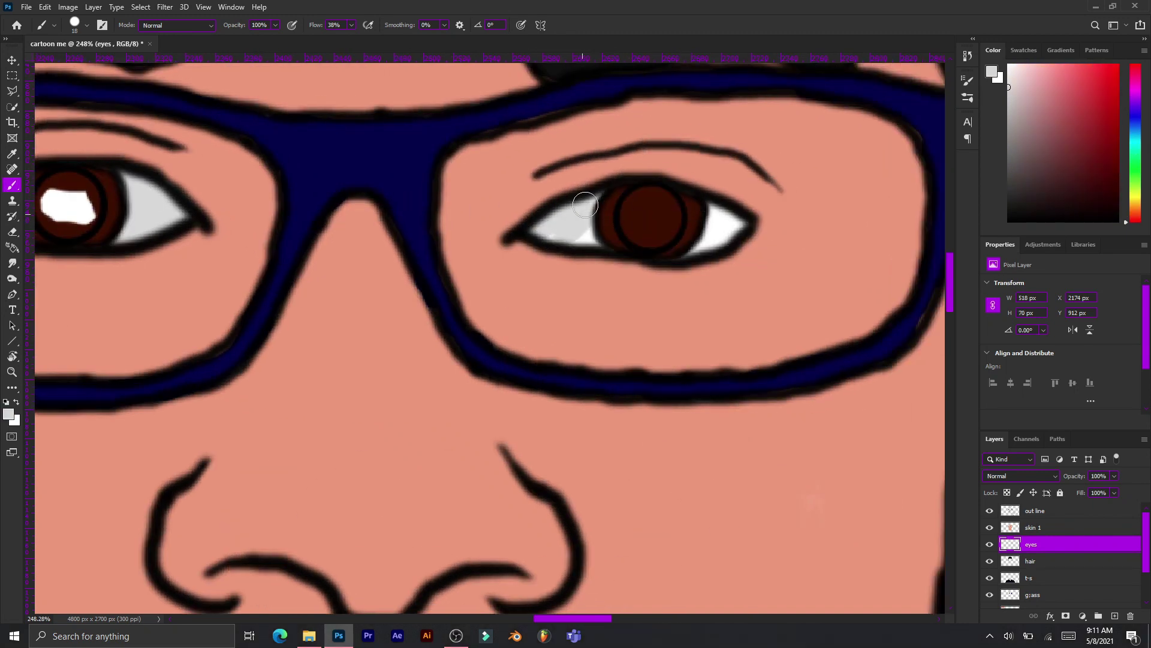
{"action": "left_click_drag", "start_coordinate": [701, 253], "coordinate": [734, 221]}
Step: Paint both pupils black and dab a white highlight dot in the pupil
{"action": "key", "text": "d"}
{"action": "scroll", "coordinate": [534, 270], "scroll_direction": "left", "scroll_amount": 3}
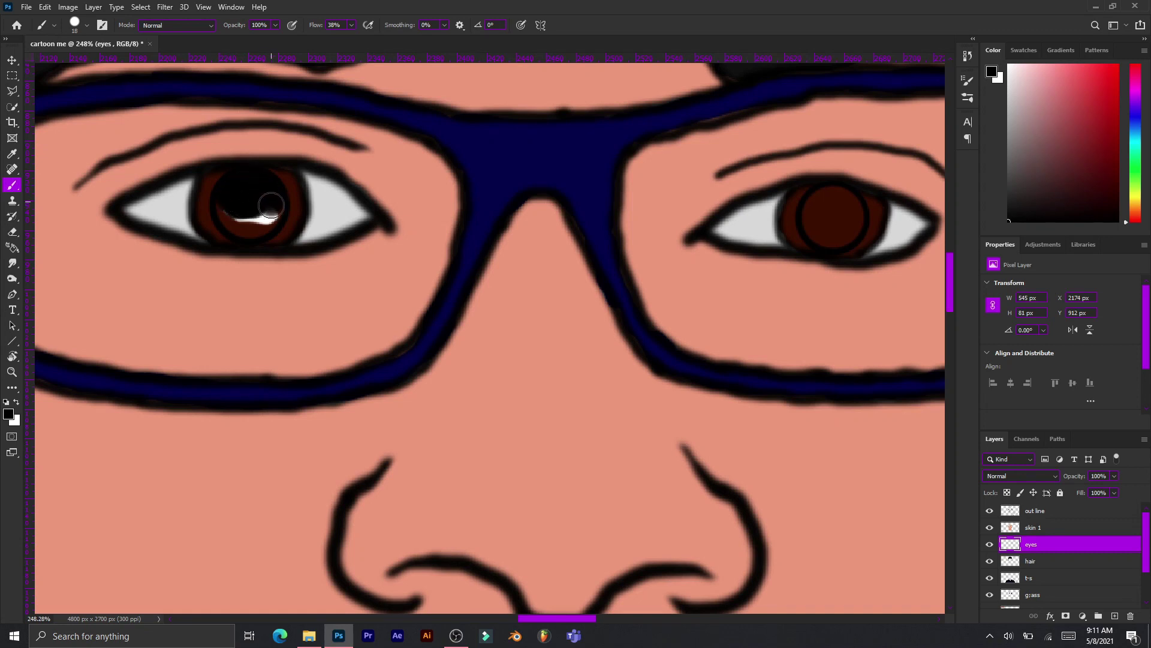
{"action": "left_click_drag", "start_coordinate": [270, 206], "coordinate": [237, 215]}
{"action": "scroll", "coordinate": [553, 260], "scroll_direction": "right", "scroll_amount": 3}
{"action": "scroll", "coordinate": [553, 259], "scroll_direction": "right", "scroll_amount": 2}
{"action": "left_click_drag", "start_coordinate": [533, 237], "coordinate": [500, 203]}
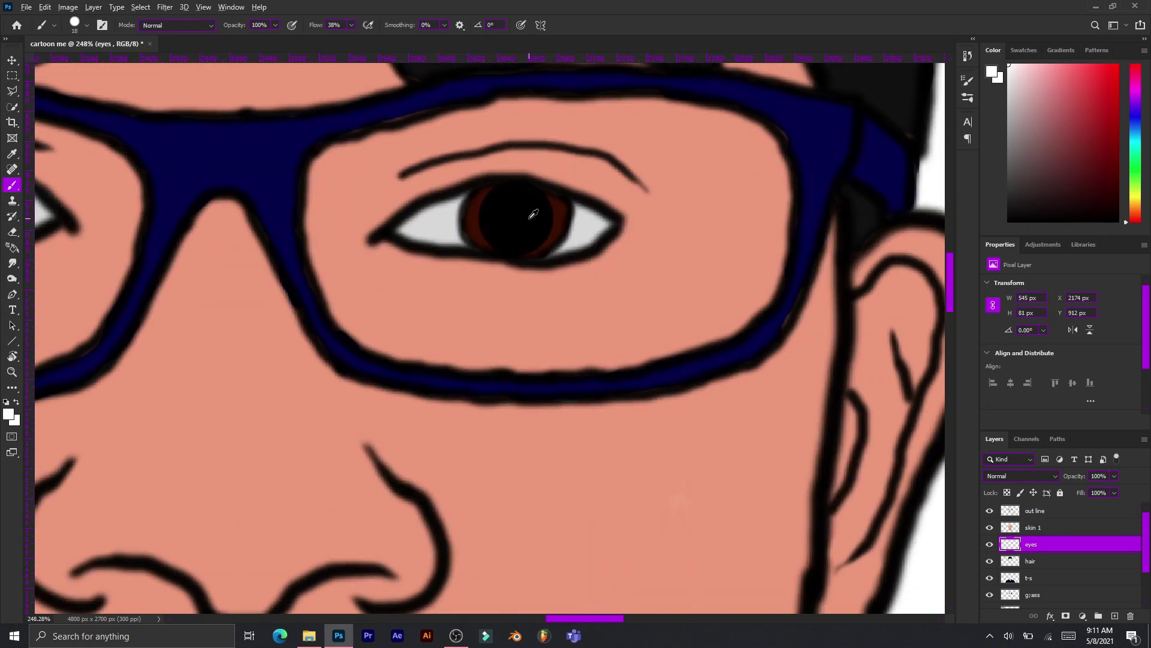
{"action": "scroll", "coordinate": [658, 231], "scroll_direction": "down", "scroll_amount": 2}
{"action": "scroll", "coordinate": [154, 219], "scroll_direction": "up", "scroll_amount": 2}
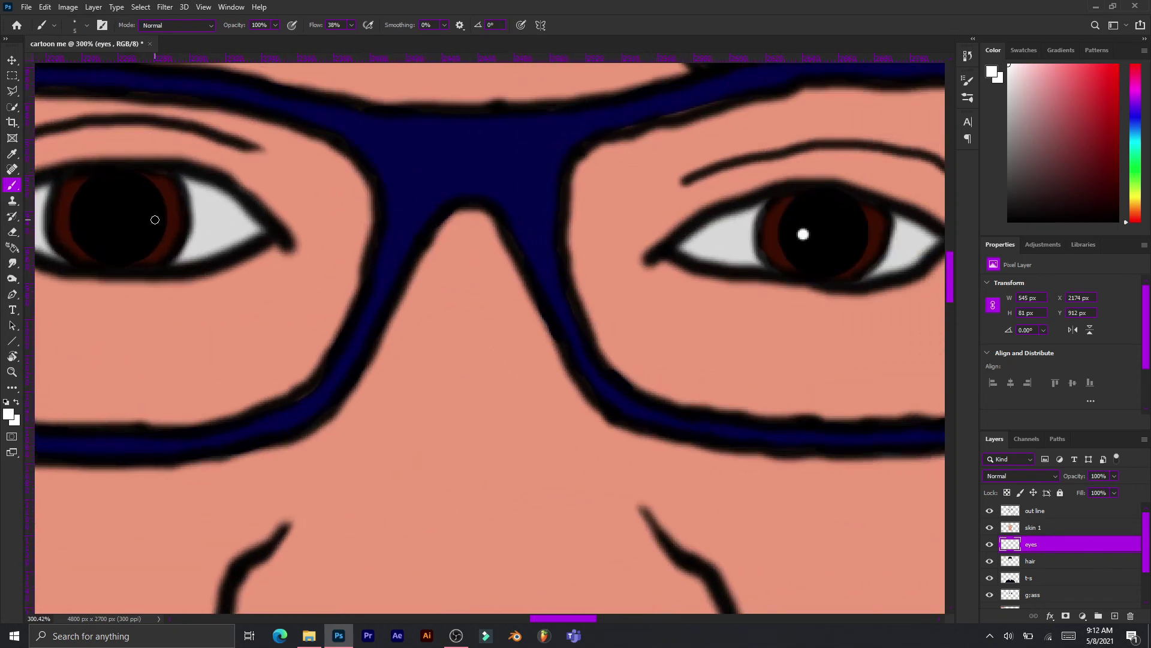
{"action": "left_click", "coordinate": [141, 220]}
{"action": "key", "text": "ctrl+0"}
{"action": "scroll", "coordinate": [501, 318], "scroll_direction": "up", "scroll_amount": 3}
{"action": "scroll", "coordinate": [812, 506], "scroll_direction": "down", "scroll_amount": 2}
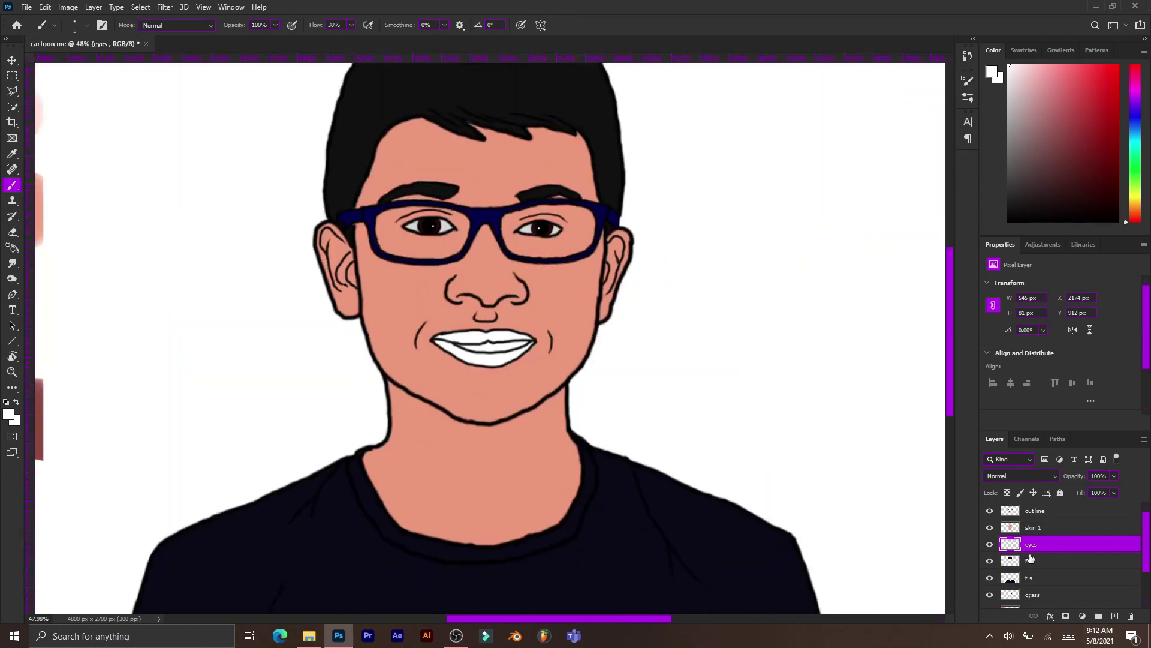
Step: Name the layer lips and sample a dark red swatch
{"action": "type", "text": "lips"}
{"action": "key", "text": "Return"}
{"action": "scroll", "coordinate": [500, 317], "scroll_direction": "down", "scroll_amount": 2}
{"action": "left_click", "coordinate": [150, 342], "text": "alt"}
{"action": "scroll", "coordinate": [520, 376], "scroll_direction": "up", "scroll_amount": 5}
Step: Fill the upper and lower lips with dark red, leaving the teeth white
{"action": "left_click", "coordinate": [524, 375]}
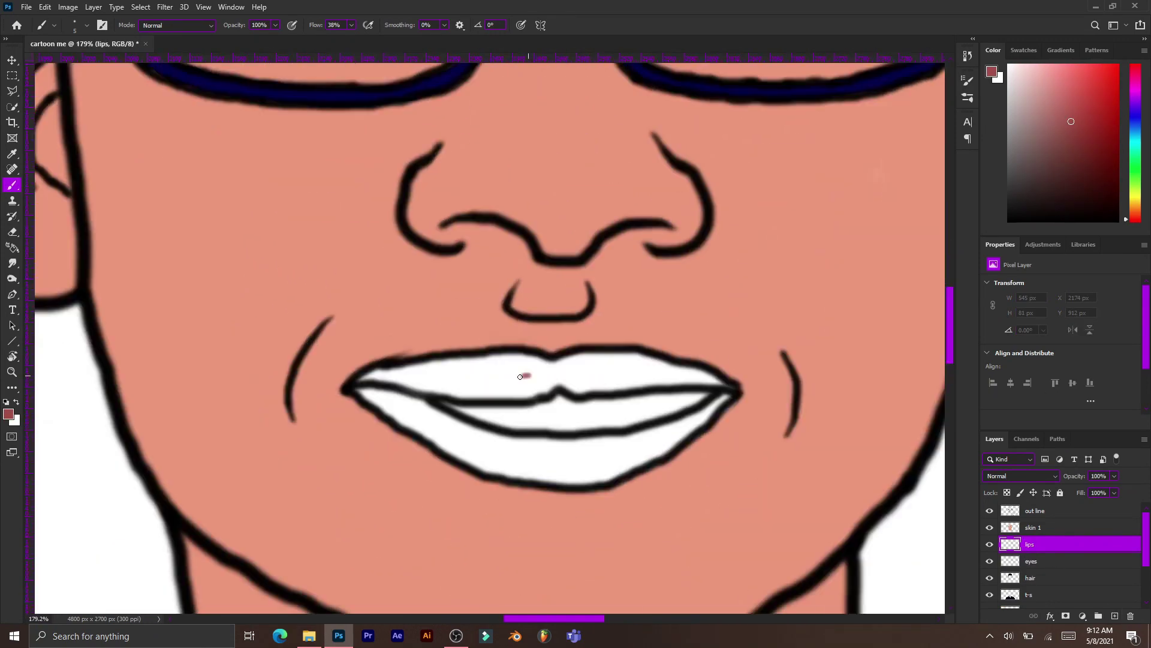
{"action": "mouse_move", "coordinate": [431, 375]}
{"action": "left_mouse_down"}
{"action": "mouse_move", "coordinate": [514, 449]}
{"action": "mouse_move", "coordinate": [695, 413]}
{"action": "mouse_move", "coordinate": [645, 436]}
{"action": "left_mouse_up"}
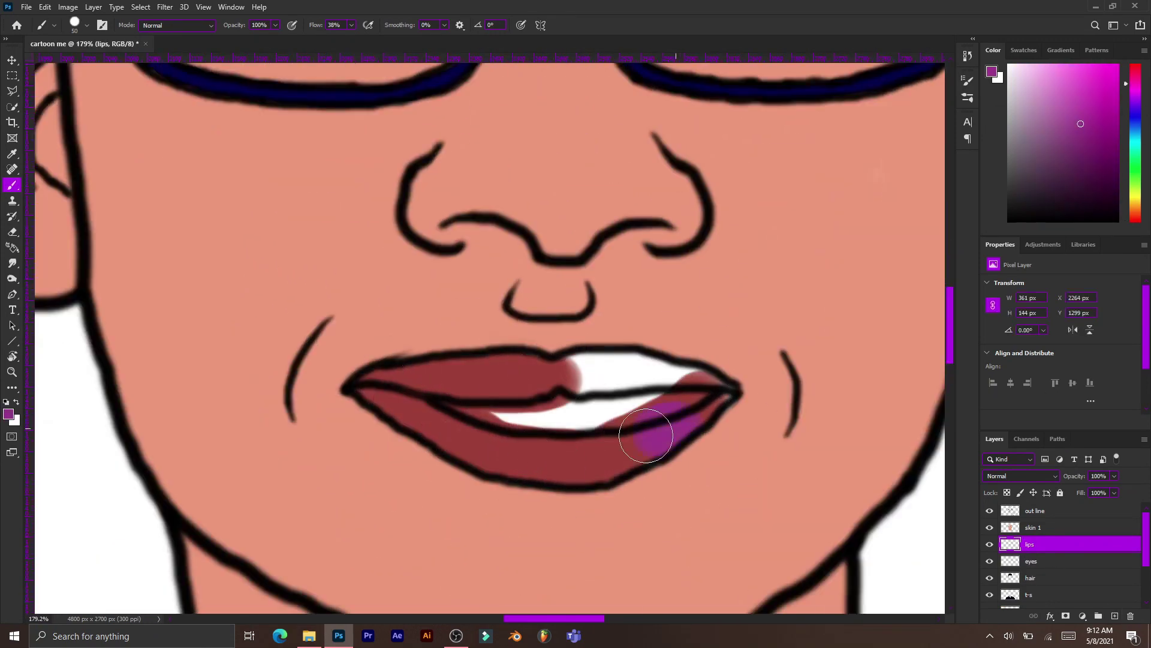
{"action": "left_click_drag", "start_coordinate": [701, 396], "coordinate": [400, 391]}
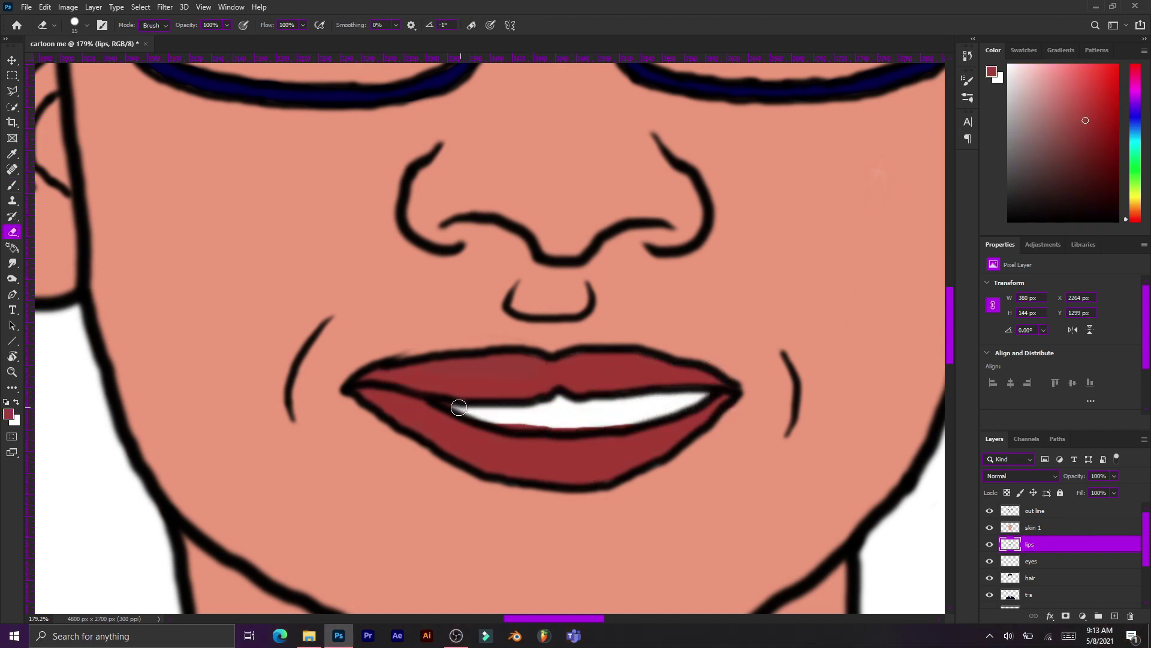
{"action": "scroll", "coordinate": [642, 407], "scroll_direction": "up", "scroll_amount": 3}
{"action": "key", "text": "b"}
{"action": "scroll", "coordinate": [873, 437], "scroll_direction": "down", "scroll_amount": 2}
{"action": "scroll", "coordinate": [732, 321], "scroll_direction": "up", "scroll_amount": 2}
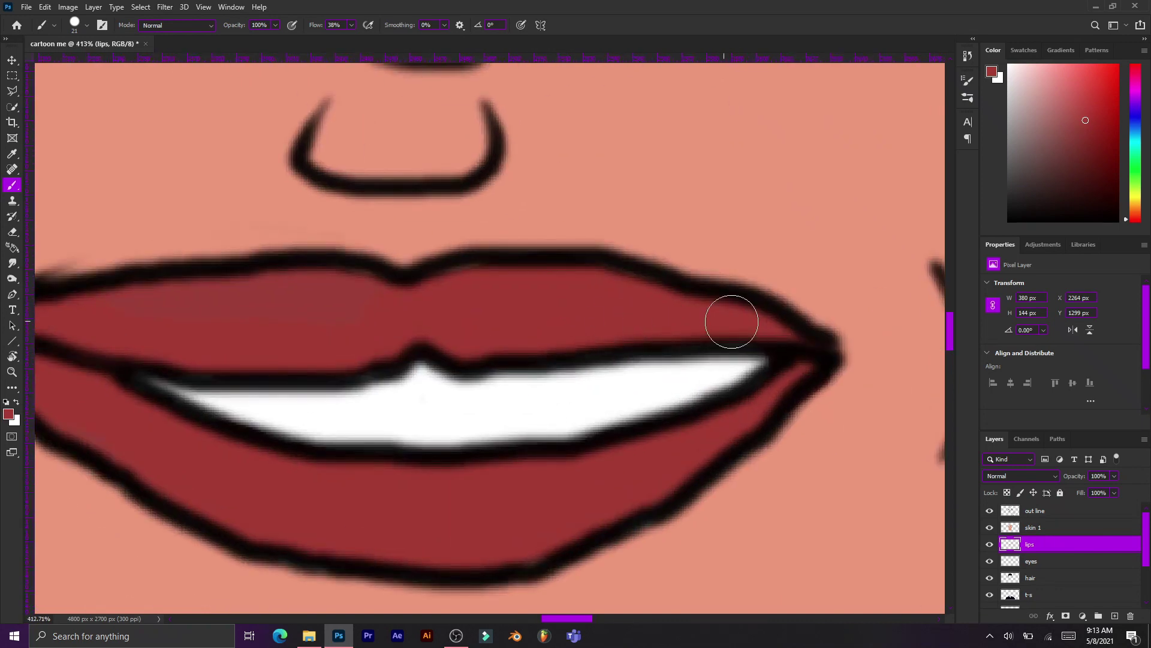
{"action": "scroll", "coordinate": [410, 382], "scroll_direction": "down", "scroll_amount": 5}
{"action": "scroll", "coordinate": [498, 349], "scroll_direction": "up", "scroll_amount": 10}
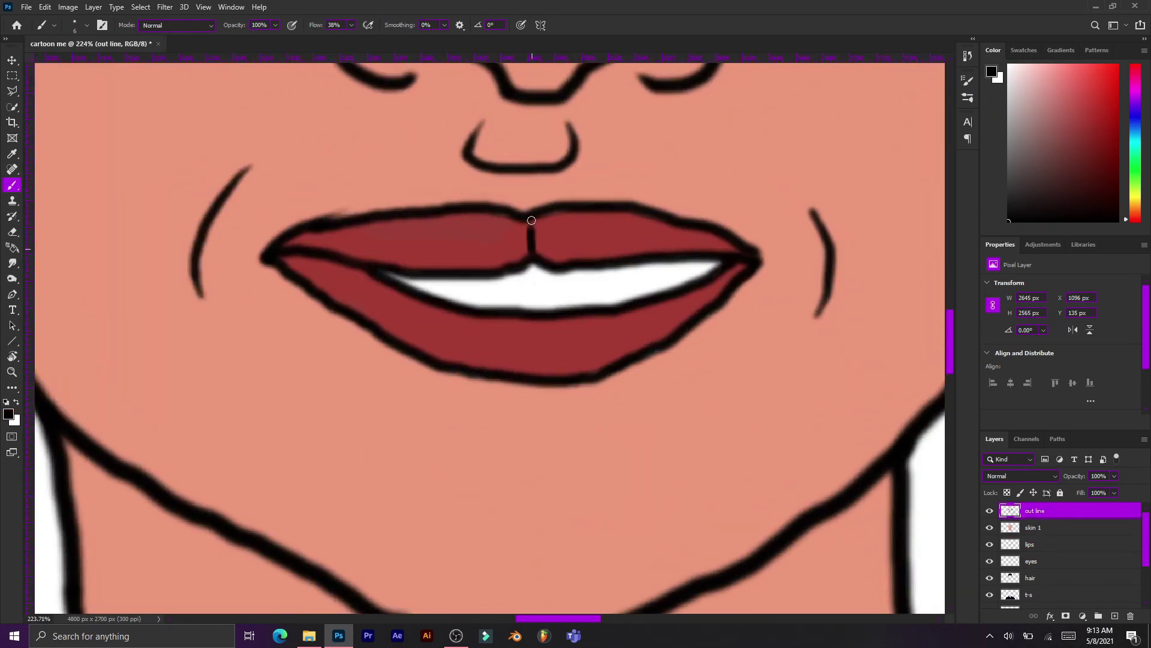
Step: Draw short thin centre lines on the upper and lower lips
{"action": "left_click_drag", "start_coordinate": [544, 361], "coordinate": [541, 373]}
{"action": "left_click_drag", "start_coordinate": [529, 223], "coordinate": [531, 251]}
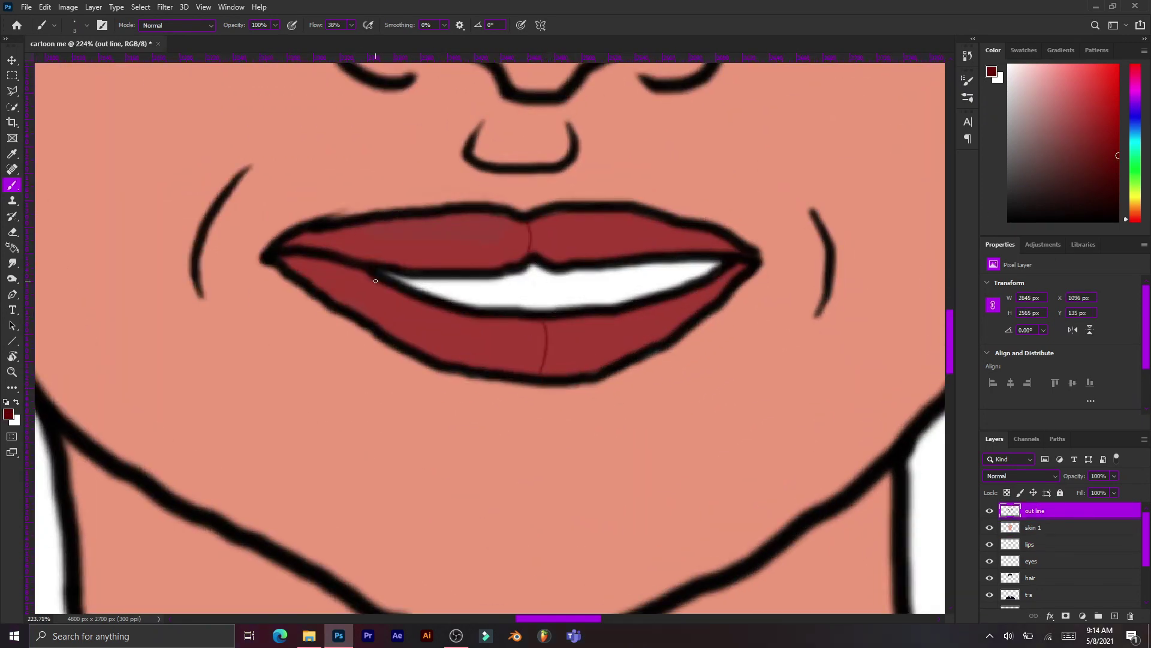
{"action": "scroll", "coordinate": [442, 307], "scroll_direction": "down", "scroll_amount": 10}
{"action": "scroll", "coordinate": [512, 286], "scroll_direction": "up", "scroll_amount": 8}
{"action": "key", "text": "z"}
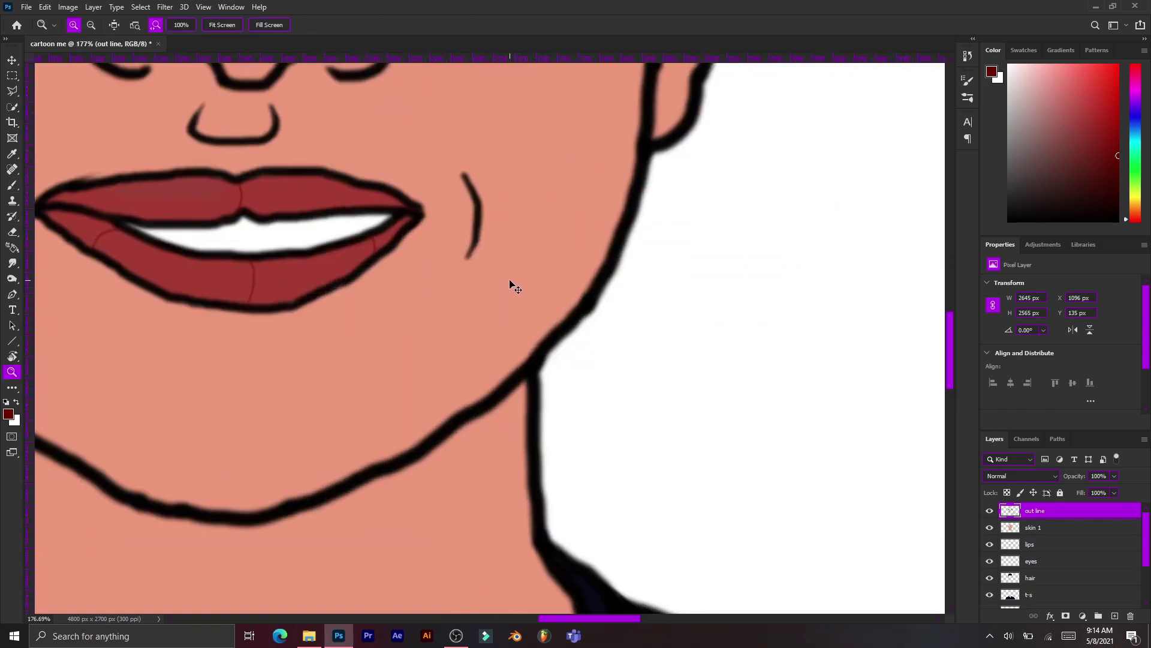
{"action": "scroll", "coordinate": [551, 298], "scroll_direction": "down", "scroll_amount": 8}
{"action": "scroll", "coordinate": [506, 122], "scroll_direction": "up", "scroll_amount": 5}
{"action": "scroll", "coordinate": [475, 172], "scroll_direction": "up", "scroll_amount": 2}
Step: Erase the stray black spikes from the top of the hair
{"action": "key", "text": "e"}
{"action": "mouse_move", "coordinate": [471, 203]}
{"action": "left_mouse_down"}
{"action": "mouse_move", "coordinate": [418, 227]}
{"action": "mouse_move", "coordinate": [468, 198]}
{"action": "left_mouse_up"}
{"action": "scroll", "coordinate": [636, 189], "scroll_direction": "up", "scroll_amount": 2}
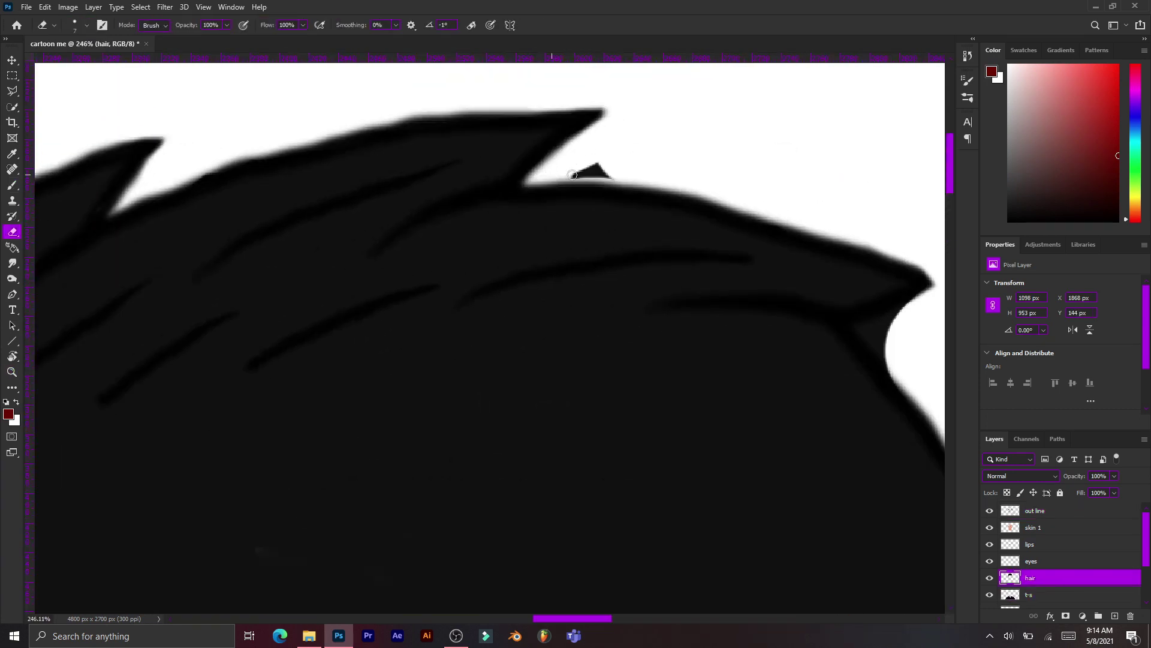
{"action": "left_click_drag", "start_coordinate": [572, 175], "coordinate": [607, 174]}
{"action": "scroll", "coordinate": [833, 243], "scroll_direction": "up", "scroll_amount": 1}
{"action": "left_click_drag", "start_coordinate": [780, 270], "coordinate": [804, 282]}
{"action": "scroll", "coordinate": [728, 360], "scroll_direction": "down", "scroll_amount": 3}
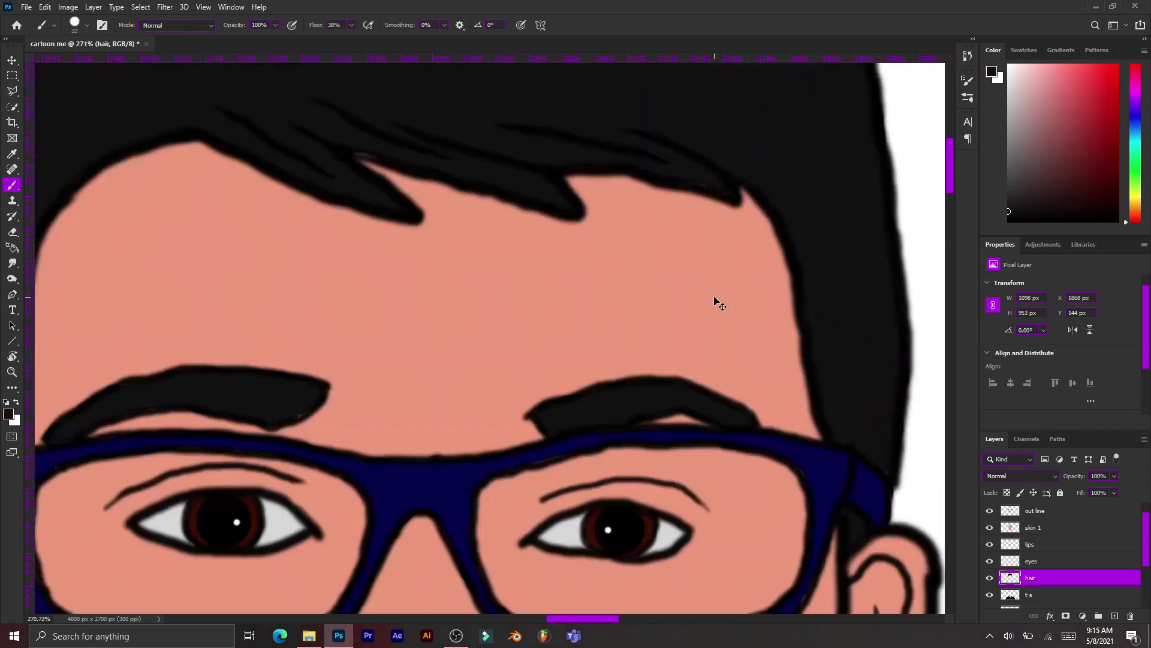
{"action": "scroll", "coordinate": [714, 301], "scroll_direction": "down", "scroll_amount": 5}
Step: Add a new layer above skin 1 named skin s and pick a dark red
{"action": "key", "text": "b"}
{"action": "key", "text": "d"}
{"action": "left_click", "coordinate": [1032, 527]}
{"action": "key", "text": "ctrl+shift+alt+n"}
{"action": "double_click", "coordinate": [1035, 527]}
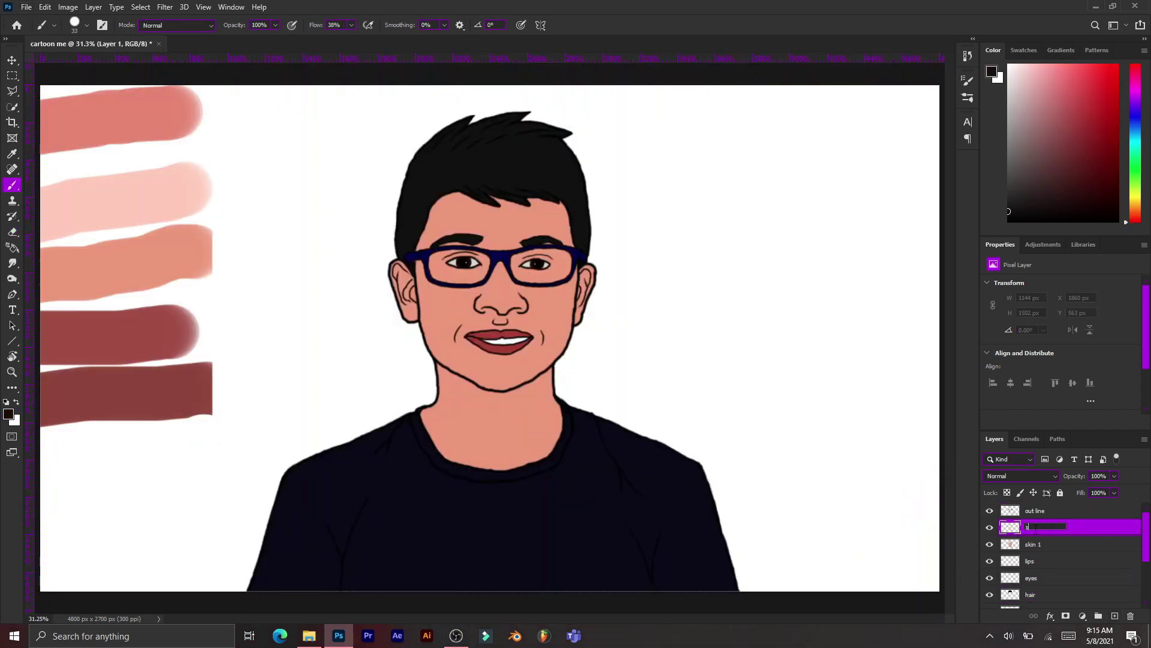
{"action": "left_click", "coordinate": [148, 386], "text": "alt"}
{"action": "scroll", "coordinate": [394, 292], "scroll_direction": "up", "scroll_amount": 5}
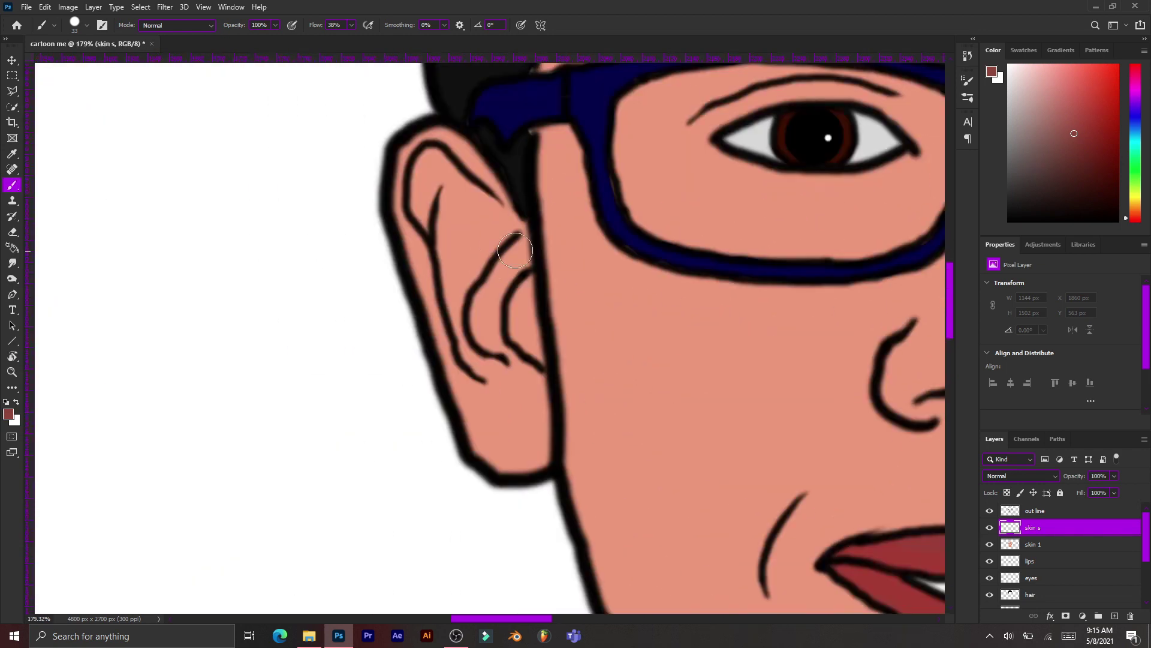
Step: Shade the inside of the ear dark red with a soft brush, erasing the upper rim
{"action": "right_click", "coordinate": [513, 278]}
{"action": "mouse_move", "coordinate": [480, 251]}
{"action": "left_mouse_down"}
{"action": "mouse_move", "coordinate": [509, 311]}
{"action": "mouse_move", "coordinate": [509, 363]}
{"action": "mouse_move", "coordinate": [432, 156]}
{"action": "left_mouse_up"}
{"action": "key", "text": "e"}
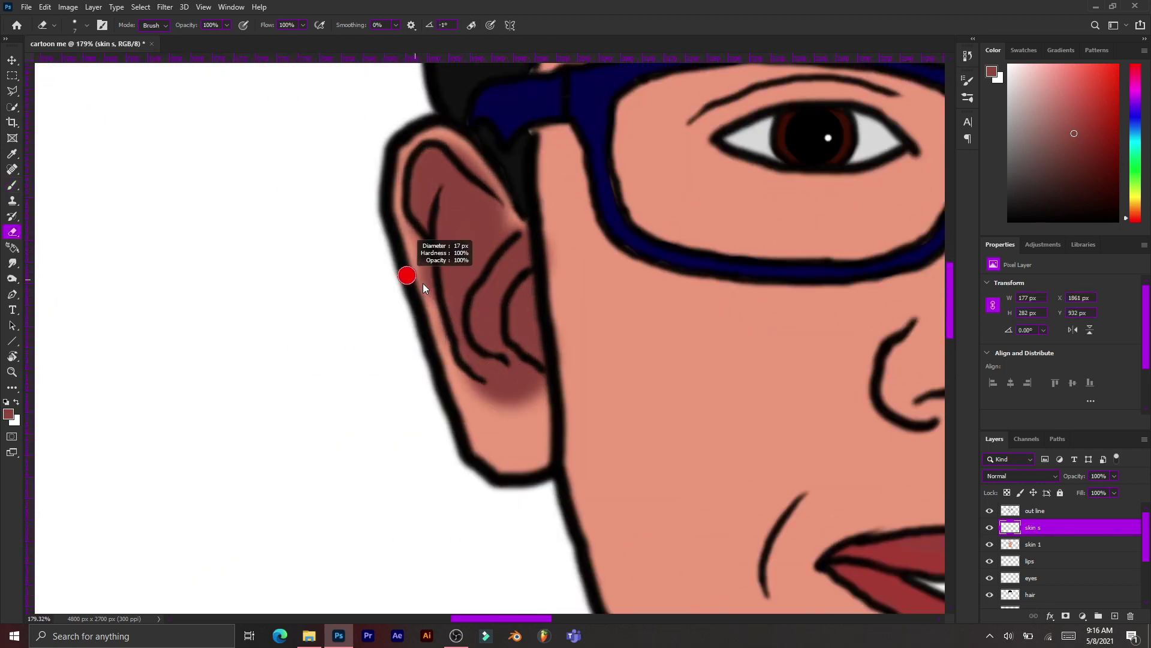
{"action": "left_click_drag", "start_coordinate": [404, 242], "coordinate": [472, 144]}
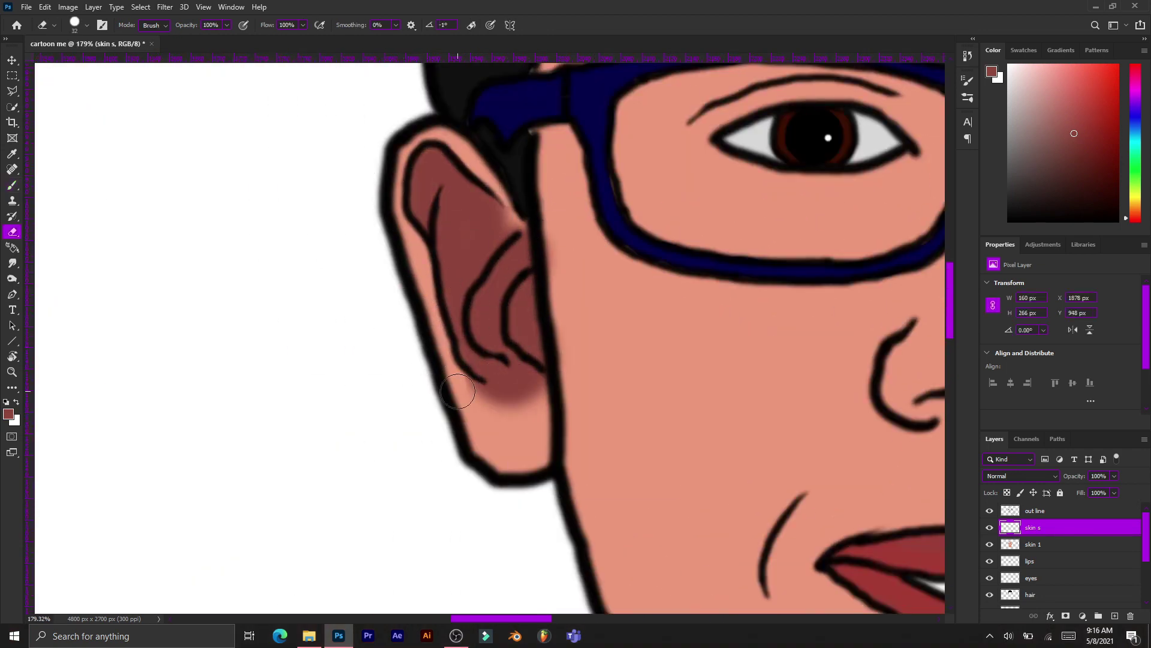
{"action": "right_click", "coordinate": [480, 414]}
{"action": "left_click_drag", "start_coordinate": [507, 403], "coordinate": [467, 240]}
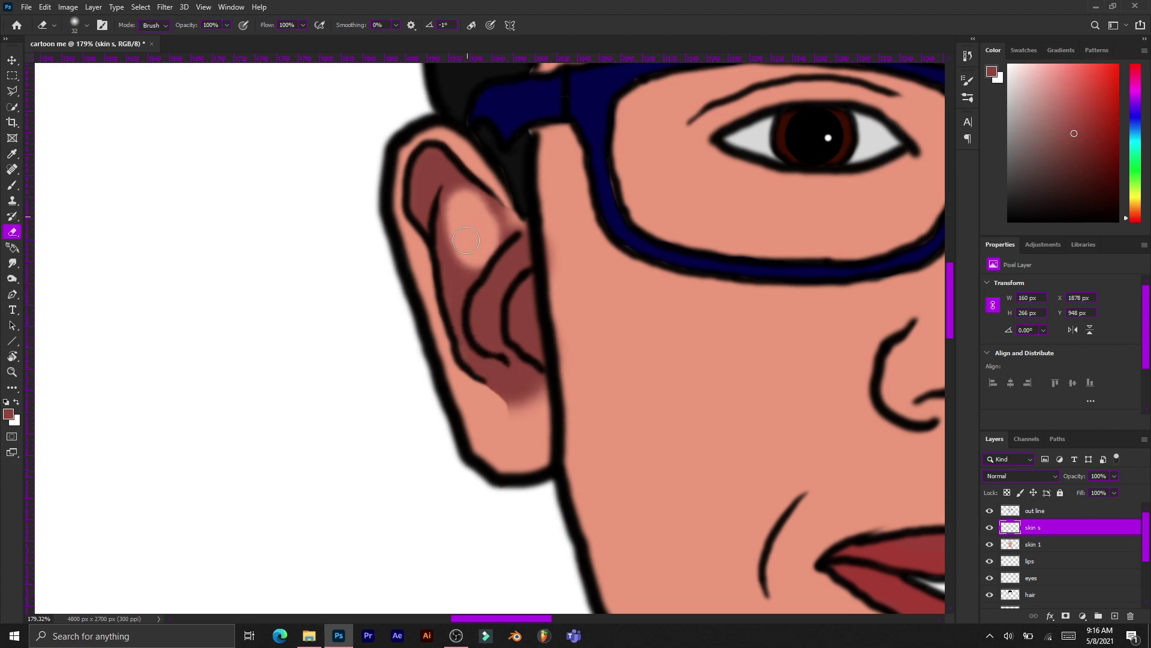
{"action": "key", "text": "ctrl+z"}
{"action": "left_click", "coordinate": [454, 212]}
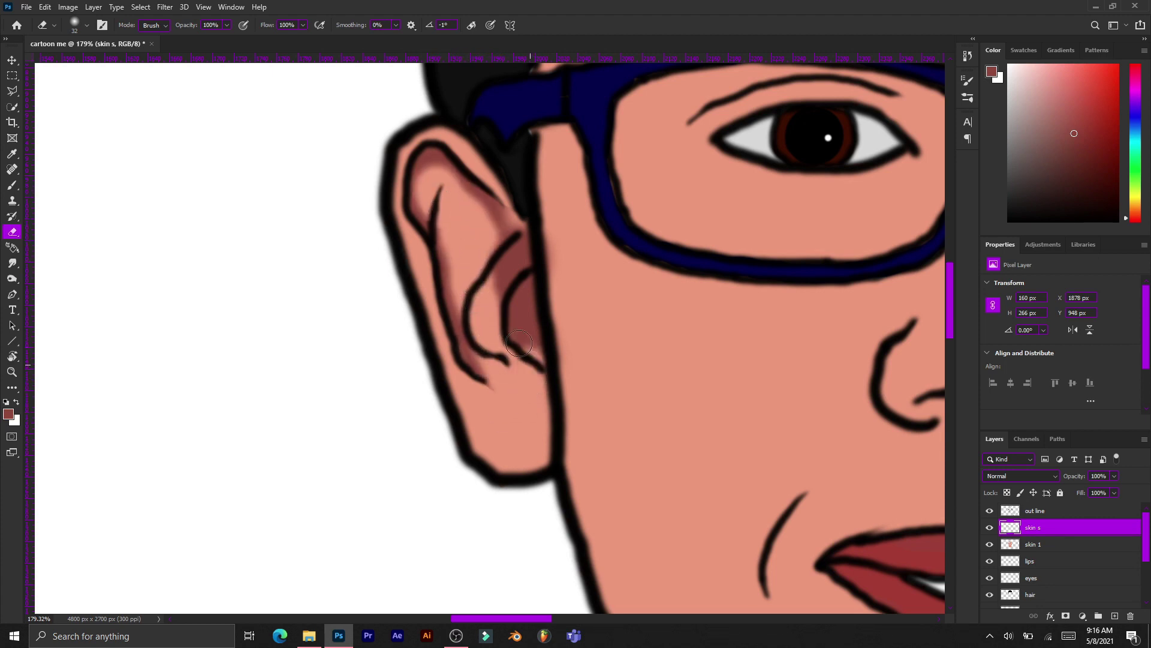
{"action": "key", "text": "ctrl+z"}
{"action": "key", "text": "ctrl+z"}
{"action": "key", "text": "ctrl+z"}
{"action": "key", "text": "ctrl+z"}
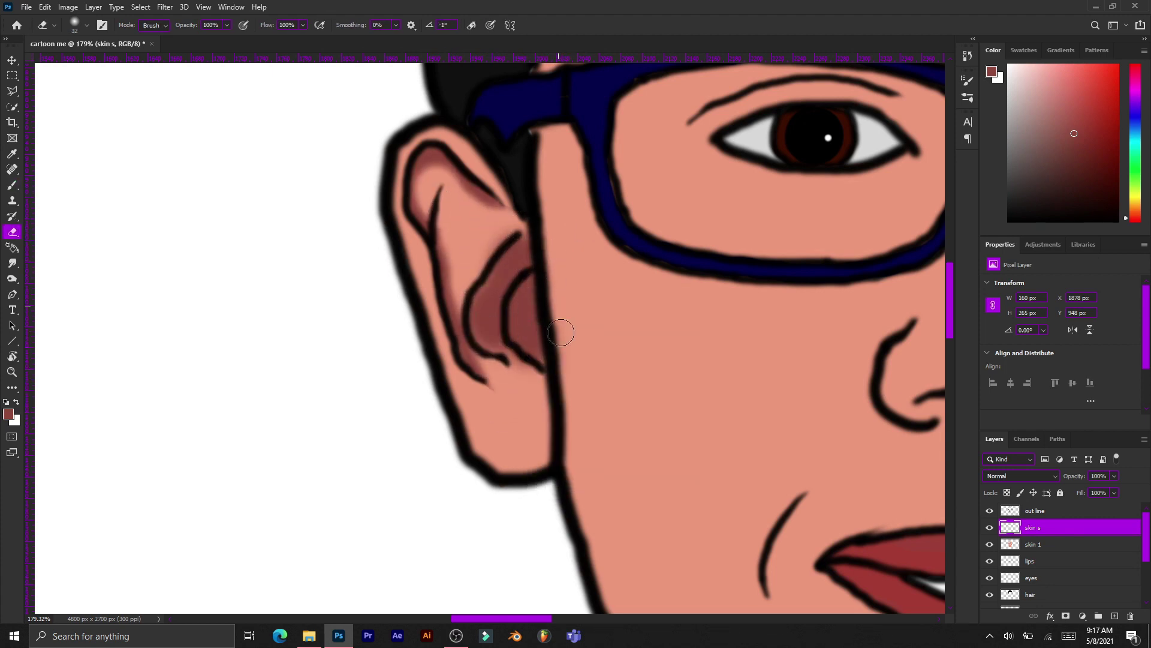
Step: Darken the inner ear shading and erase it back along the ear's outer edge
{"action": "key", "text": "ctrl+0"}
{"action": "scroll", "coordinate": [385, 258], "scroll_direction": "up", "scroll_amount": 5}
{"action": "key", "text": "b"}
{"action": "left_click_drag", "start_coordinate": [486, 240], "coordinate": [550, 157]}
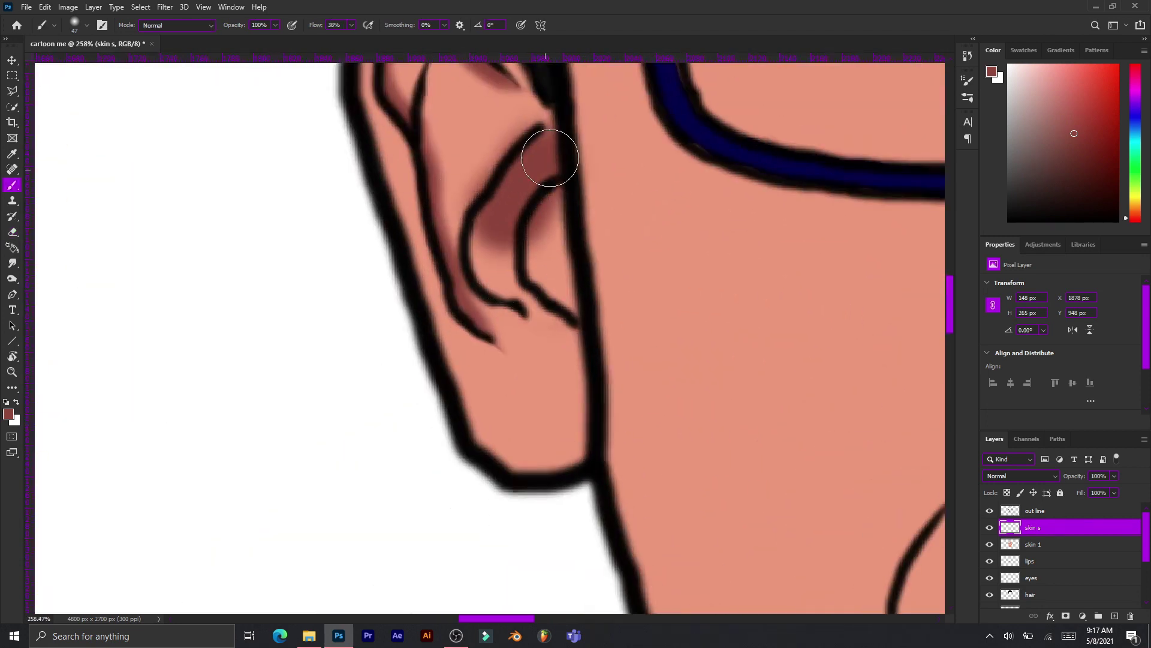
{"action": "key", "text": "e"}
{"action": "key", "text": "ctrl+0"}
{"action": "scroll", "coordinate": [599, 180], "scroll_direction": "up", "scroll_amount": 5}
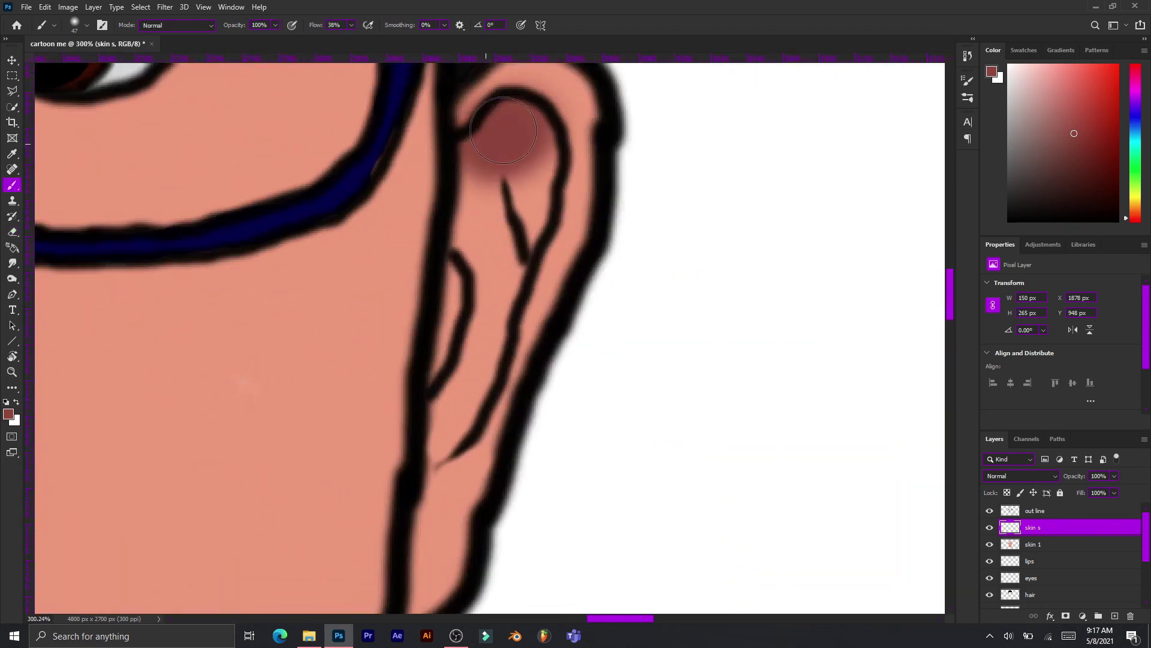
{"action": "left_click_drag", "start_coordinate": [540, 108], "coordinate": [456, 420]}
{"action": "right_click", "coordinate": [603, 121]}
{"action": "left_click_drag", "start_coordinate": [603, 121], "coordinate": [588, 217]}
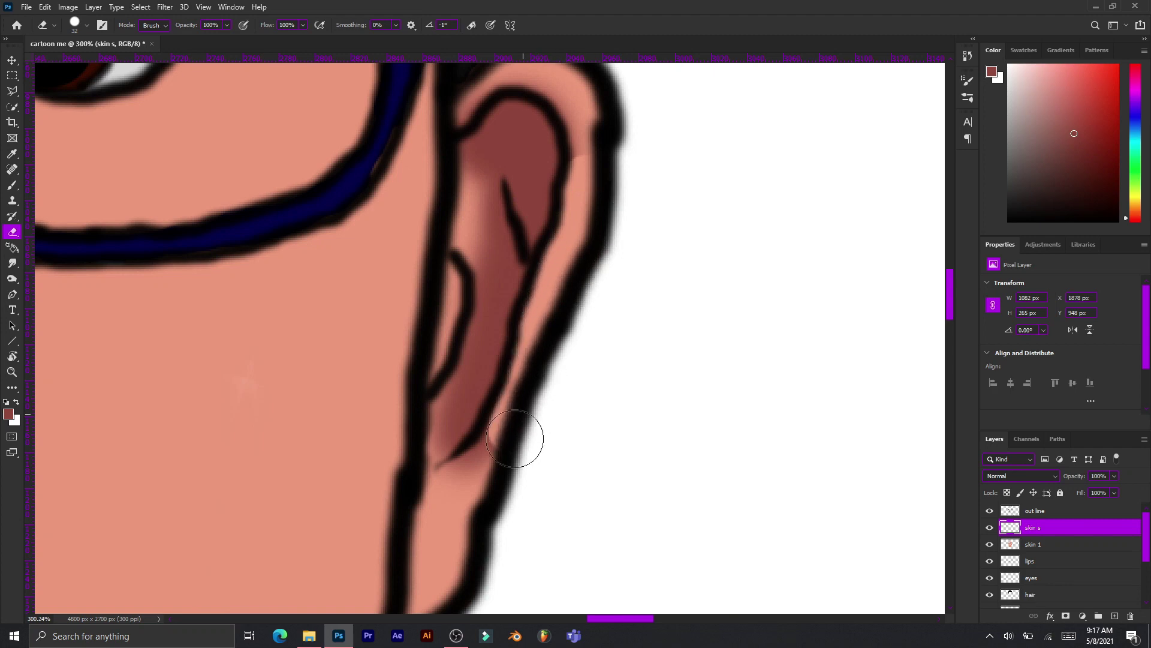
{"action": "mouse_move", "coordinate": [428, 330]}
{"action": "left_mouse_down"}
{"action": "mouse_move", "coordinate": [458, 200]}
{"action": "mouse_move", "coordinate": [458, 329]}
{"action": "mouse_move", "coordinate": [465, 221]}
{"action": "mouse_move", "coordinate": [423, 367]}
{"action": "left_mouse_up"}
{"action": "key", "text": "b"}
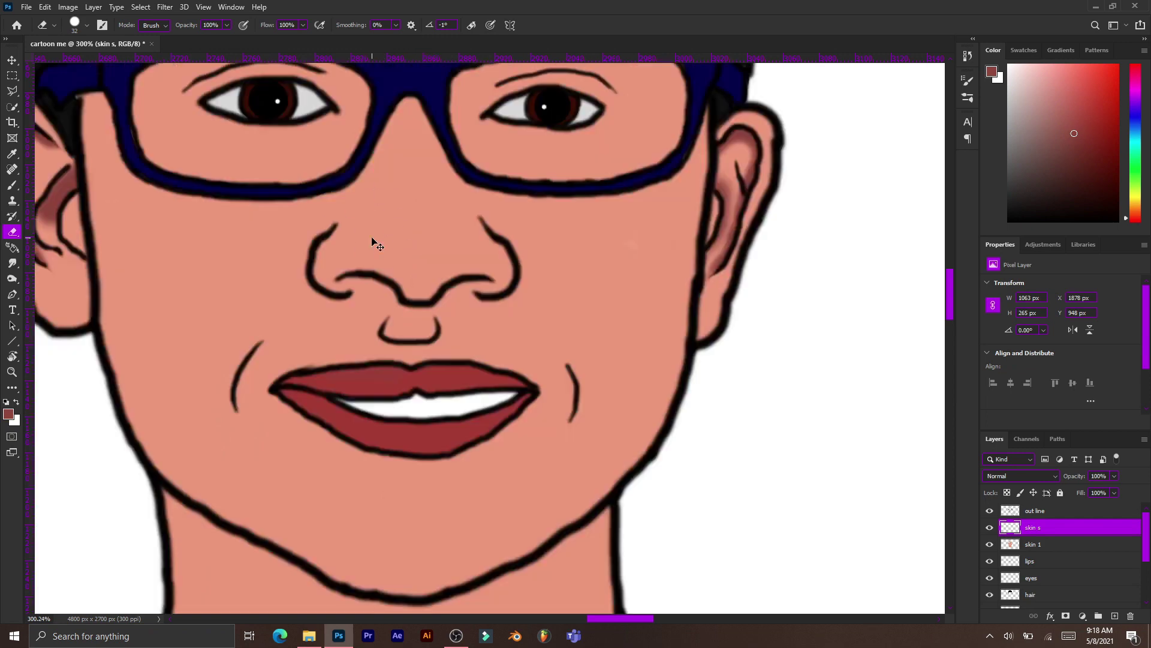
Step: Brush dark-red shading beneath the nostrils and under the nose
{"action": "key", "text": "b"}
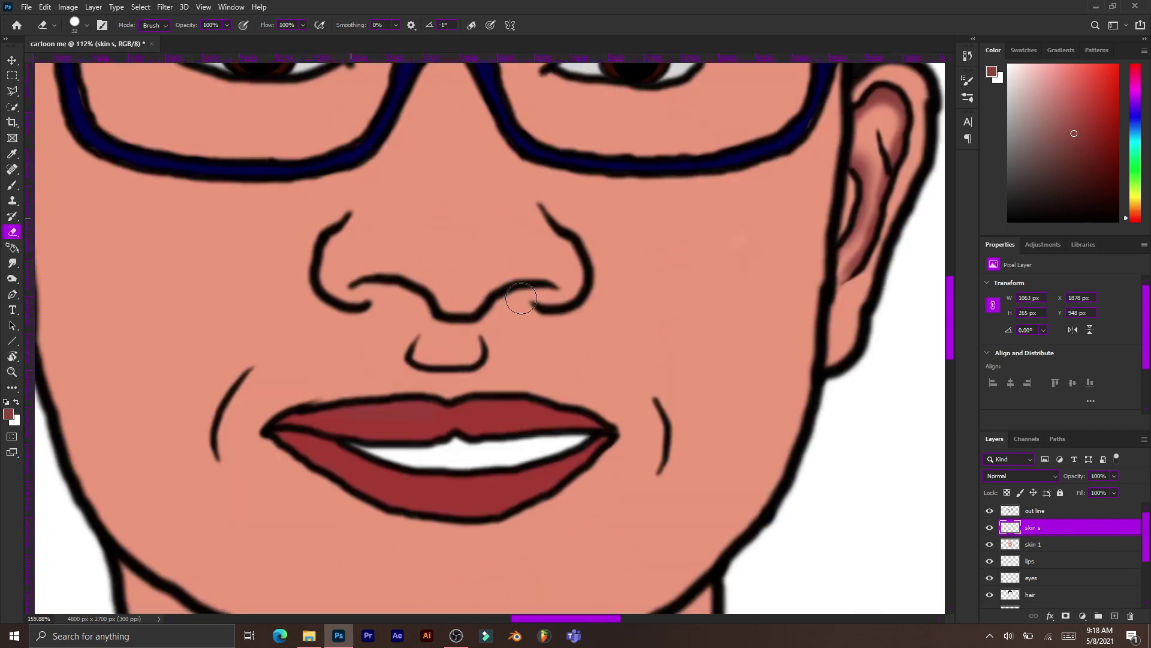
{"action": "mouse_move", "coordinate": [444, 306]}
{"action": "left_mouse_down"}
{"action": "mouse_move", "coordinate": [528, 321]}
{"action": "mouse_move", "coordinate": [738, 324]}
{"action": "left_mouse_up"}
{"action": "left_click_drag", "start_coordinate": [360, 318], "coordinate": [797, 323]}
{"action": "key", "text": "e"}
{"action": "left_click_drag", "start_coordinate": [762, 282], "coordinate": [811, 341]}
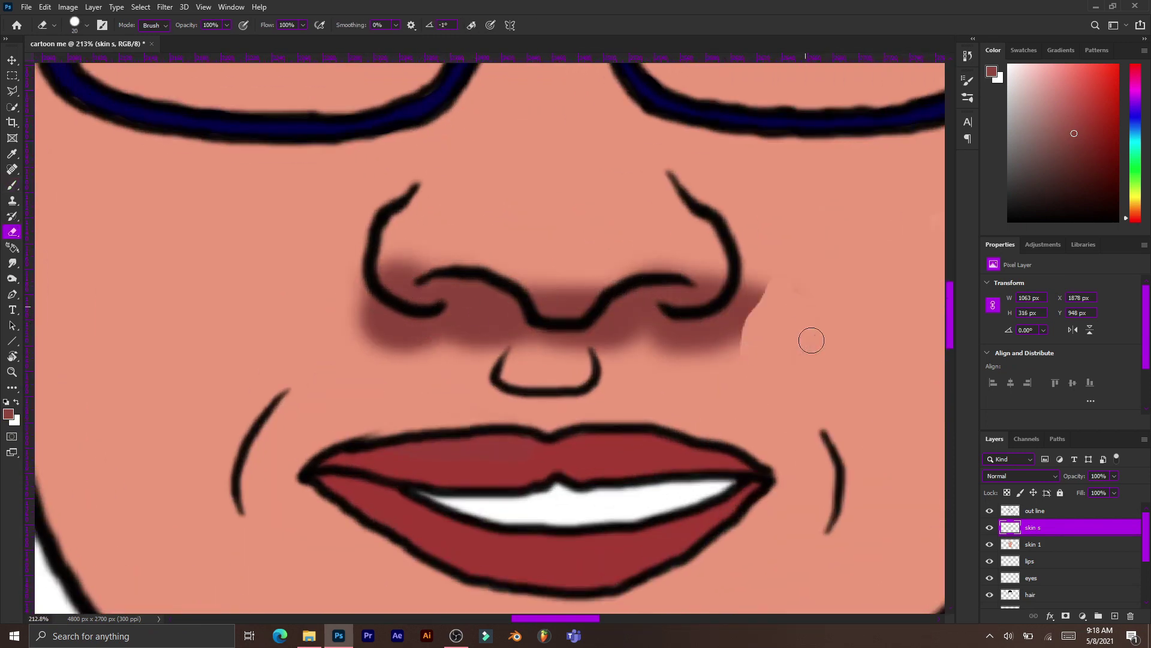
{"action": "key", "text": "ctrl+z"}
Step: Enlarge the eraser and trim the nose shading's edge and its right side
{"action": "right_click", "coordinate": [342, 300]}
{"action": "left_click_drag", "start_coordinate": [420, 327], "coordinate": [456, 327]}
{"action": "key", "text": "Return"}
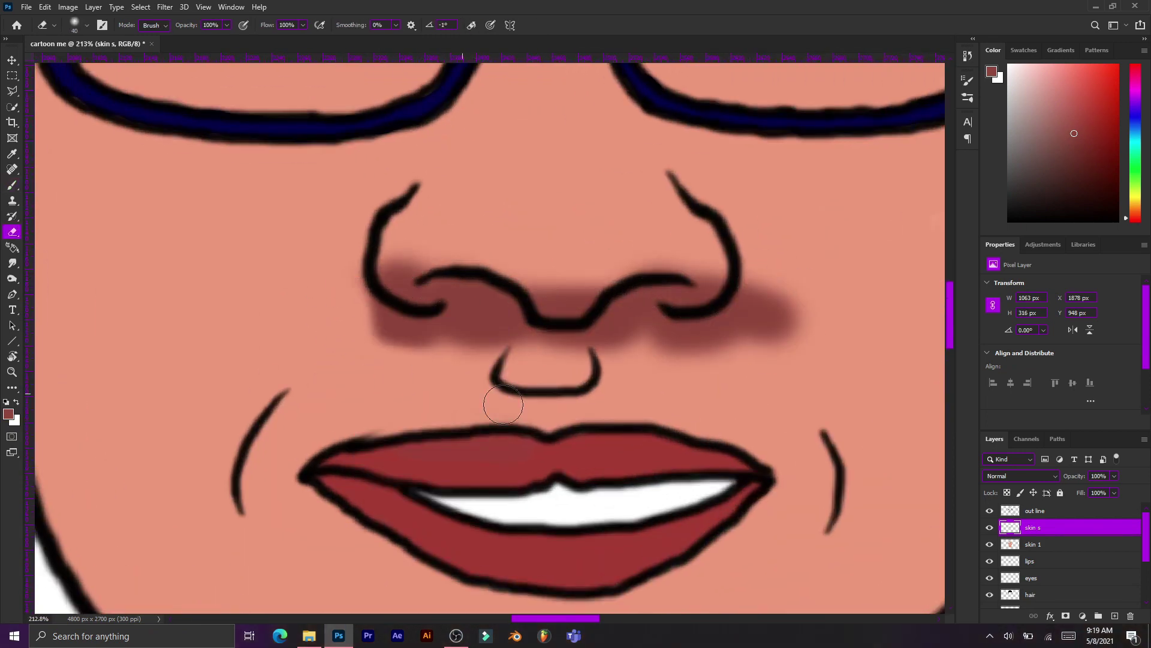
{"action": "left_click_drag", "start_coordinate": [624, 399], "coordinate": [725, 445]}
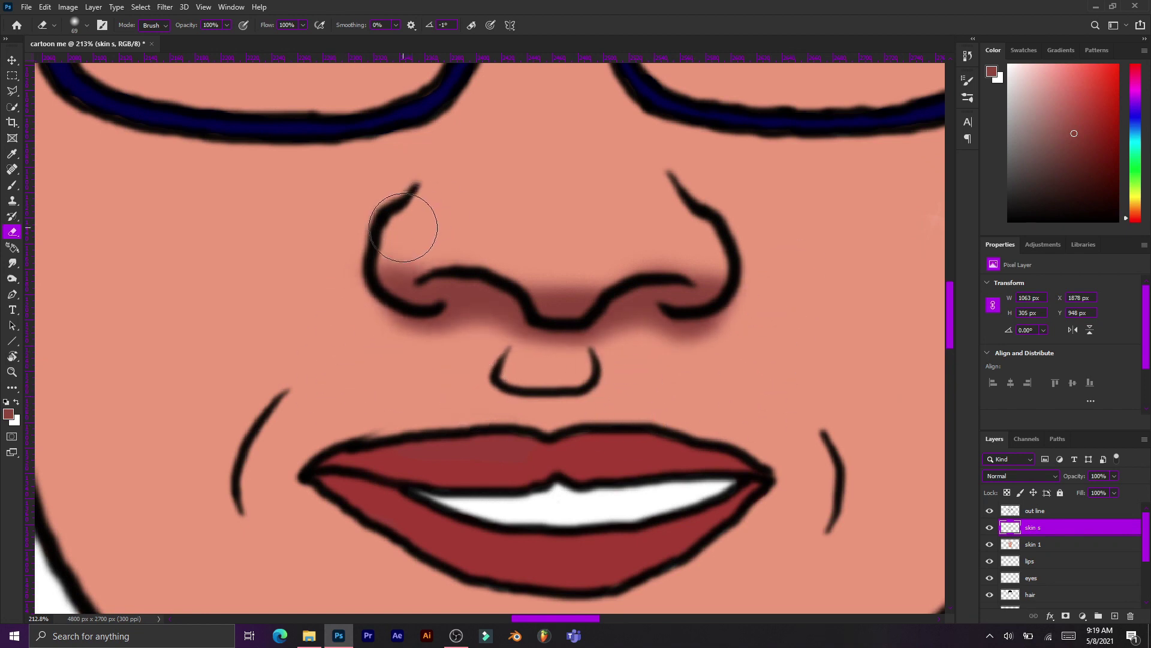
{"action": "scroll", "coordinate": [766, 185], "scroll_direction": "down", "scroll_amount": 3}
{"action": "right_click", "coordinate": [222, 222]}
{"action": "left_click_drag", "start_coordinate": [333, 277], "coordinate": [349, 277]}
{"action": "key", "text": "Return"}
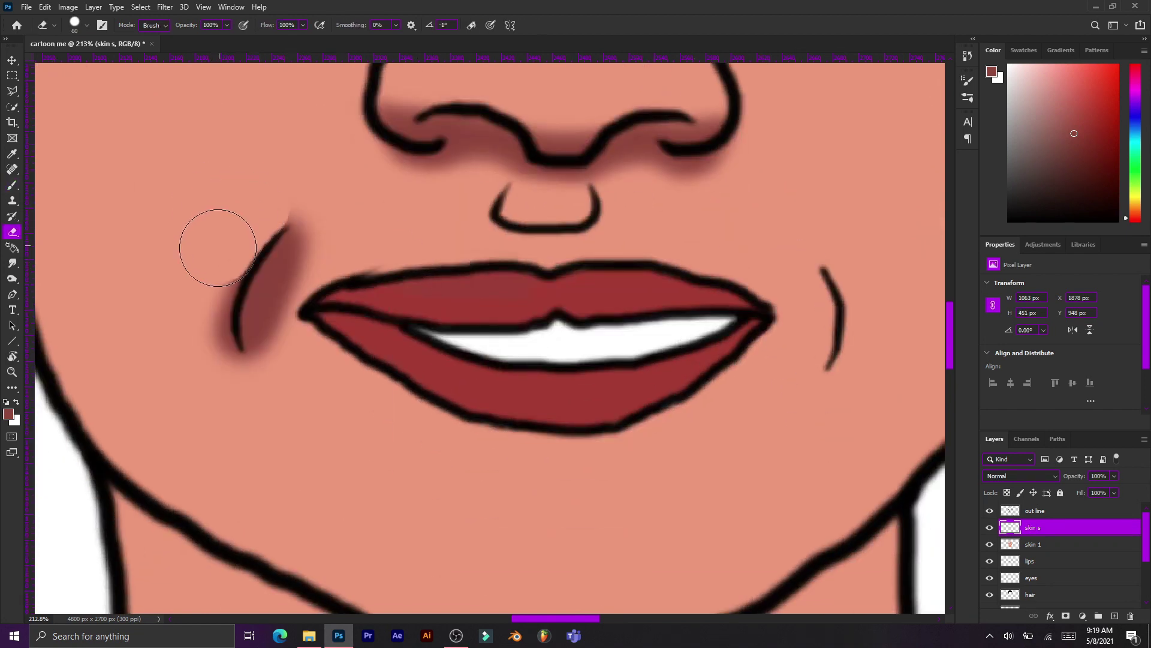
{"action": "key", "text": "ctrl+z"}
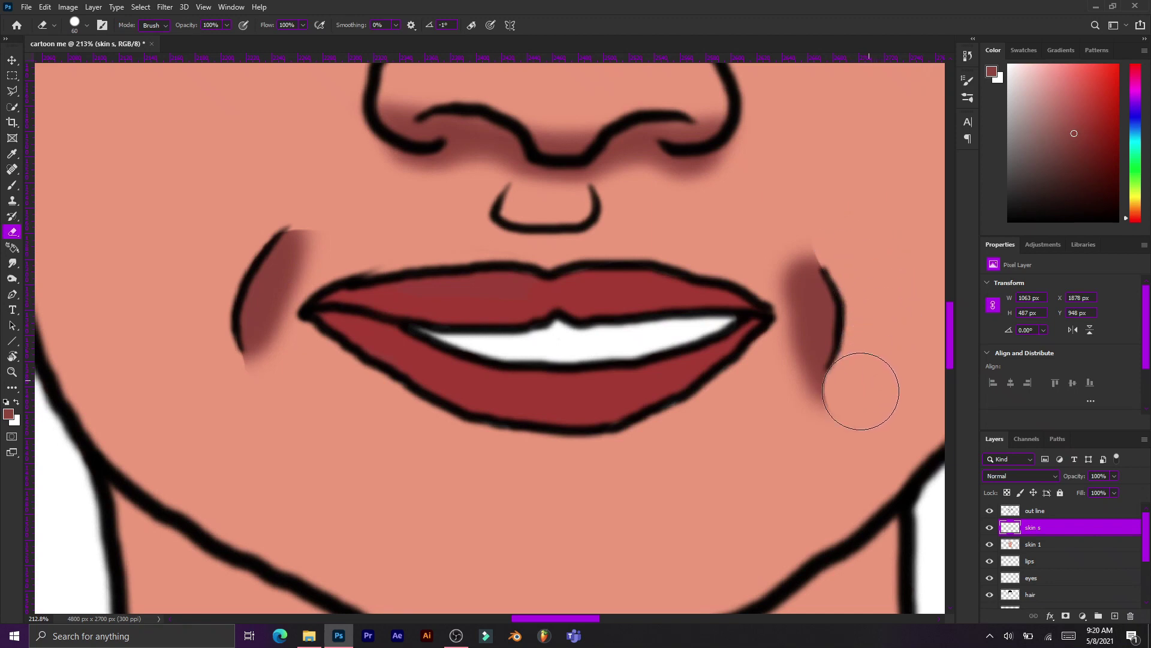
Step: Erase the lower cheek shadings, then set the eraser to size 17 with a soft round tip
{"action": "mouse_move", "coordinate": [861, 391]}
{"action": "left_mouse_down"}
{"action": "mouse_move", "coordinate": [267, 342]}
{"action": "mouse_move", "coordinate": [313, 308]}
{"action": "left_mouse_up"}
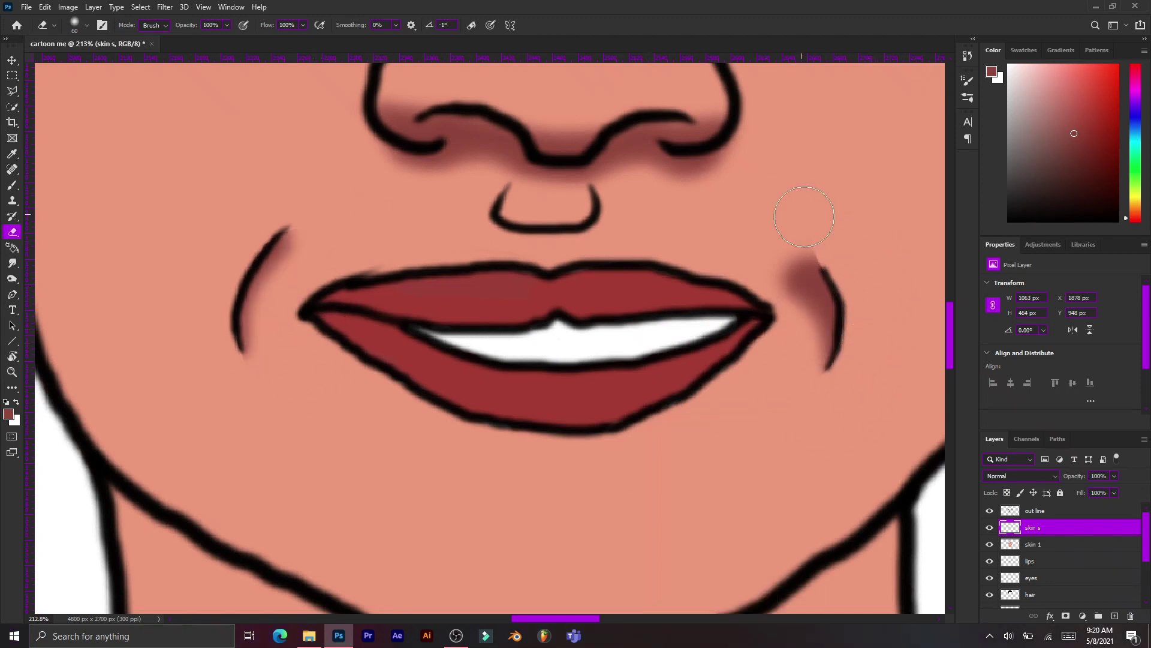
{"action": "key", "text": "ctrl+z"}
{"action": "key", "text": "ctrl+z"}
{"action": "right_click", "coordinate": [612, 222]}
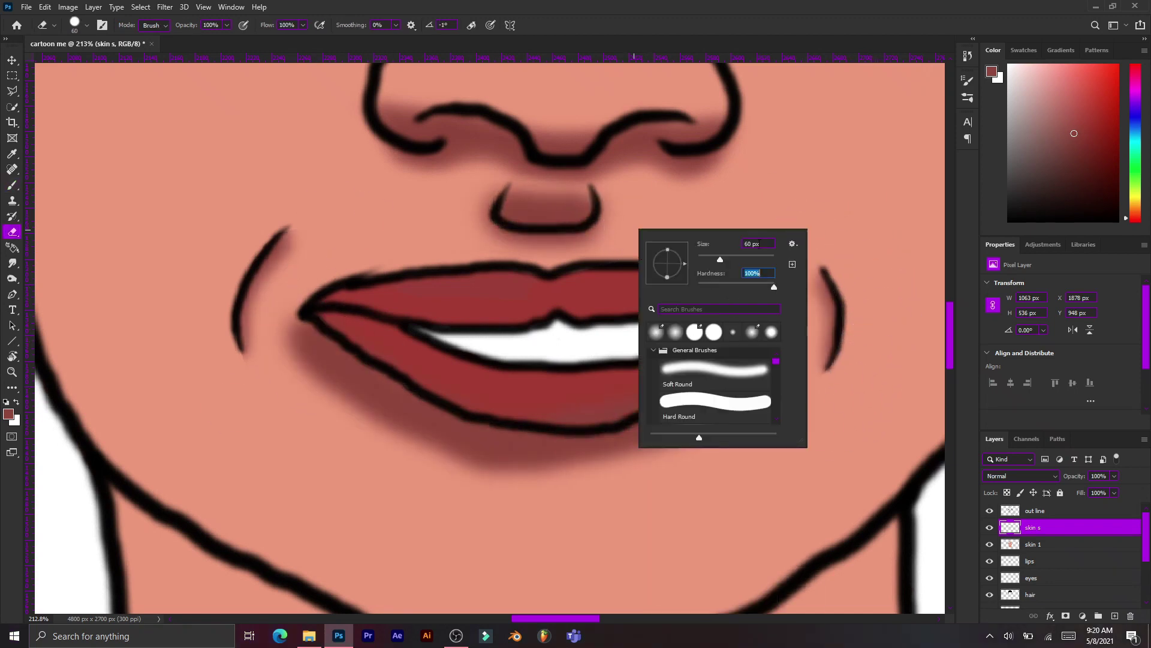
{"action": "type", "text": "17"}
{"action": "key", "text": "Return"}
{"action": "right_click", "coordinate": [491, 197]}
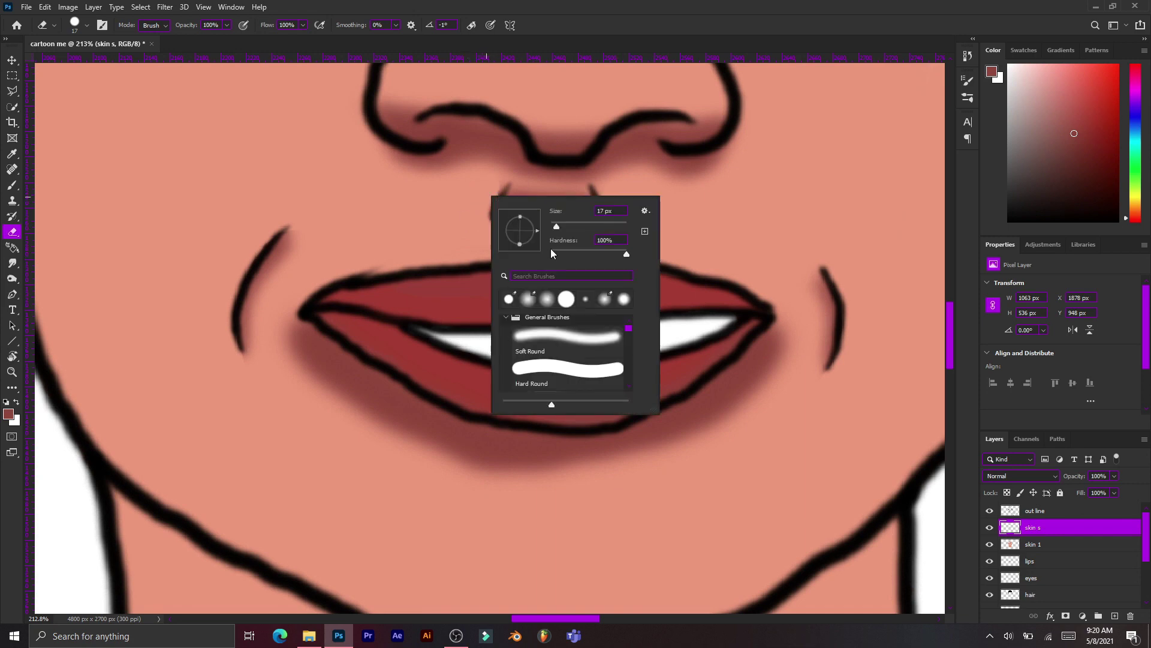
{"action": "double_click", "coordinate": [522, 300]}
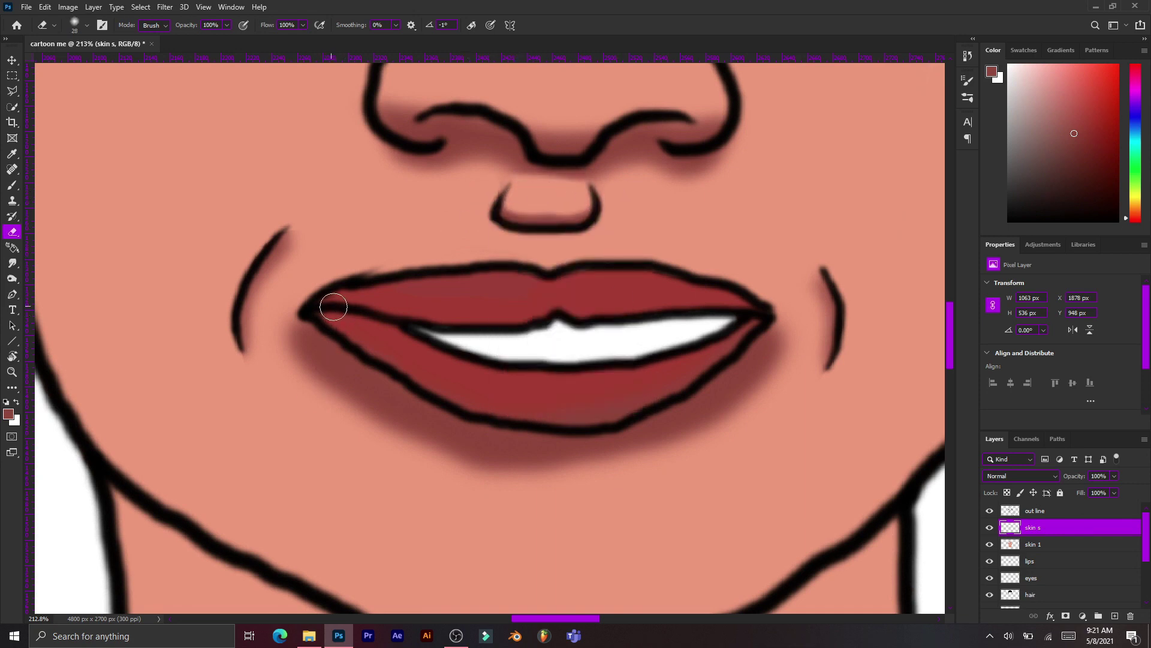
Step: Switch the eraser to a large 80 px soft round tip and remove excess chin shading
{"action": "right_click", "coordinate": [423, 372]}
{"action": "double_click", "coordinate": [469, 396]}
{"action": "right_click", "coordinate": [311, 408]}
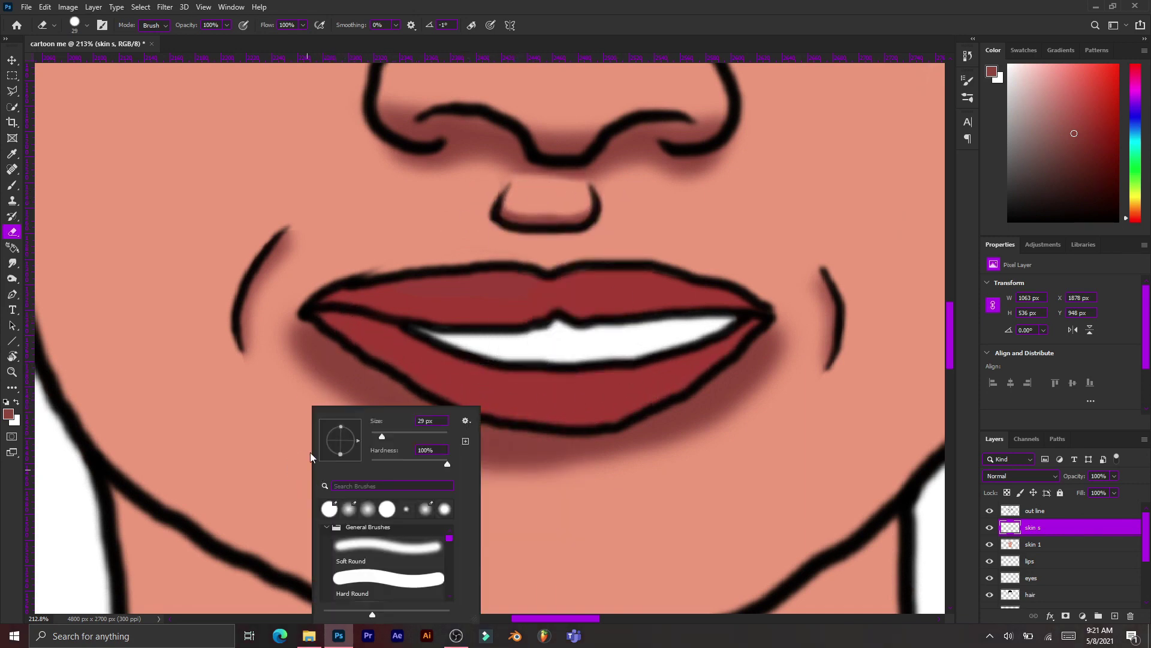
{"action": "double_click", "coordinate": [418, 511]}
{"action": "mouse_move", "coordinate": [450, 516]}
{"action": "left_mouse_down"}
{"action": "mouse_move", "coordinate": [725, 406]}
{"action": "mouse_move", "coordinate": [586, 509]}
{"action": "mouse_move", "coordinate": [663, 527]}
{"action": "mouse_move", "coordinate": [325, 425]}
{"action": "left_mouse_up"}
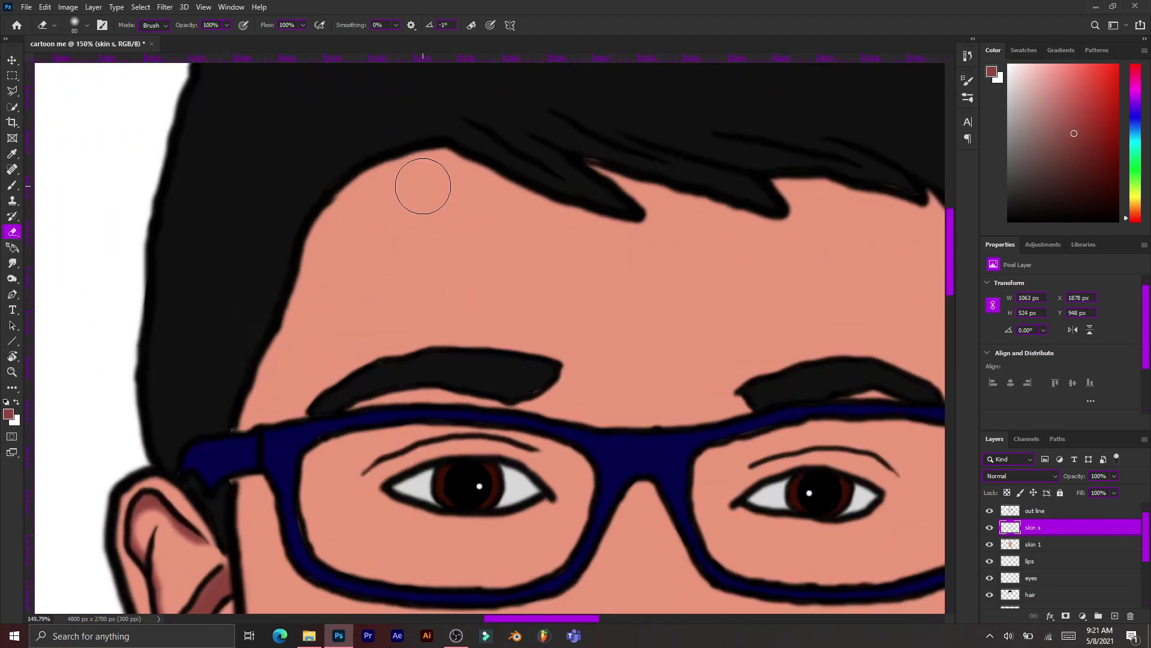
Step: Paint dark shading along the forehead hairline, then erase its excess near the face edge
{"action": "mouse_move", "coordinate": [424, 180]}
{"action": "left_mouse_down"}
{"action": "mouse_move", "coordinate": [377, 180]}
{"action": "mouse_move", "coordinate": [787, 219]}
{"action": "left_mouse_up"}
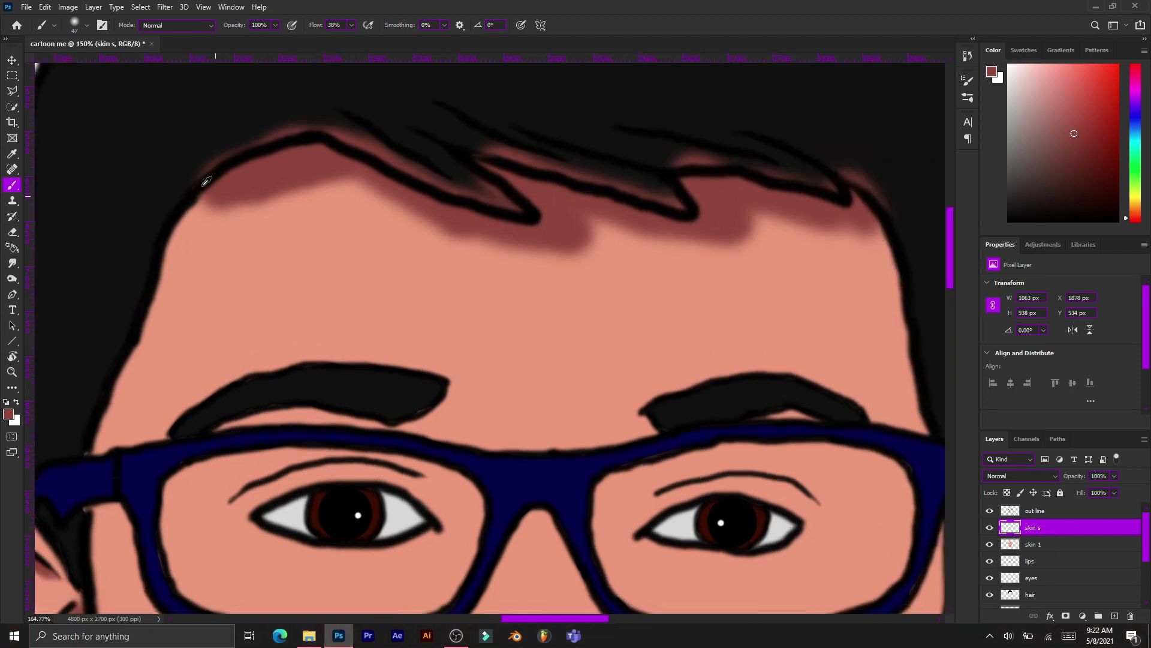
{"action": "right_click", "coordinate": [326, 175]}
{"action": "key", "text": "e"}
{"action": "left_click_drag", "start_coordinate": [326, 185], "coordinate": [708, 277]}
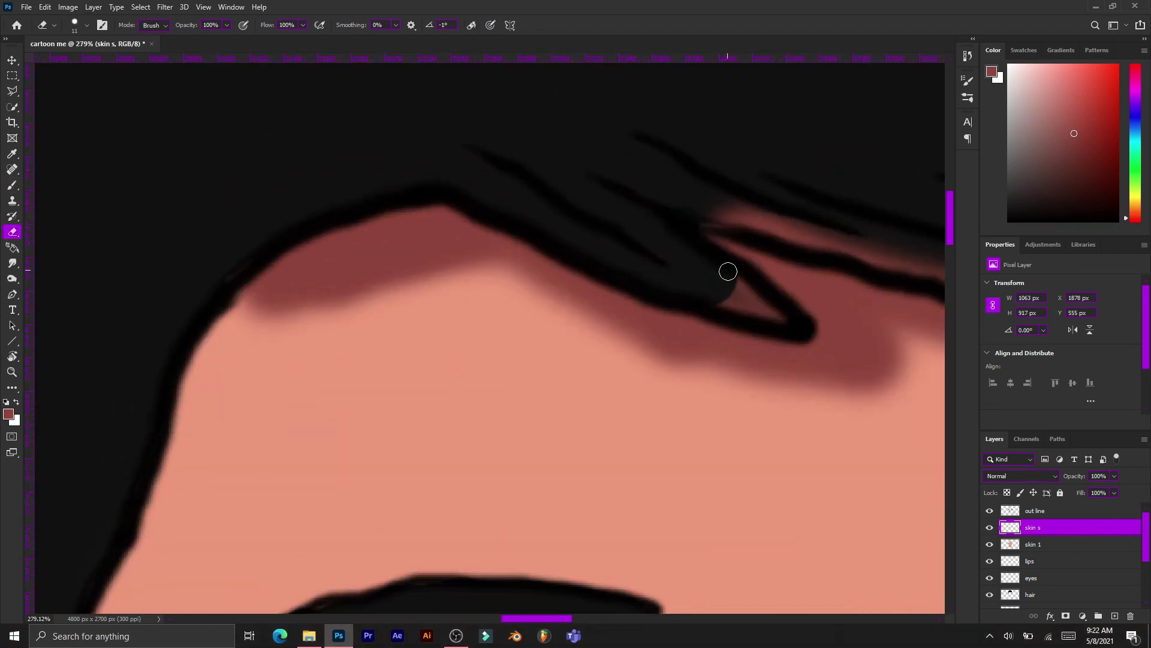
{"action": "scroll", "coordinate": [700, 193], "scroll_direction": "right", "scroll_amount": 5}
{"action": "left_click_drag", "start_coordinate": [701, 193], "coordinate": [545, 229]}
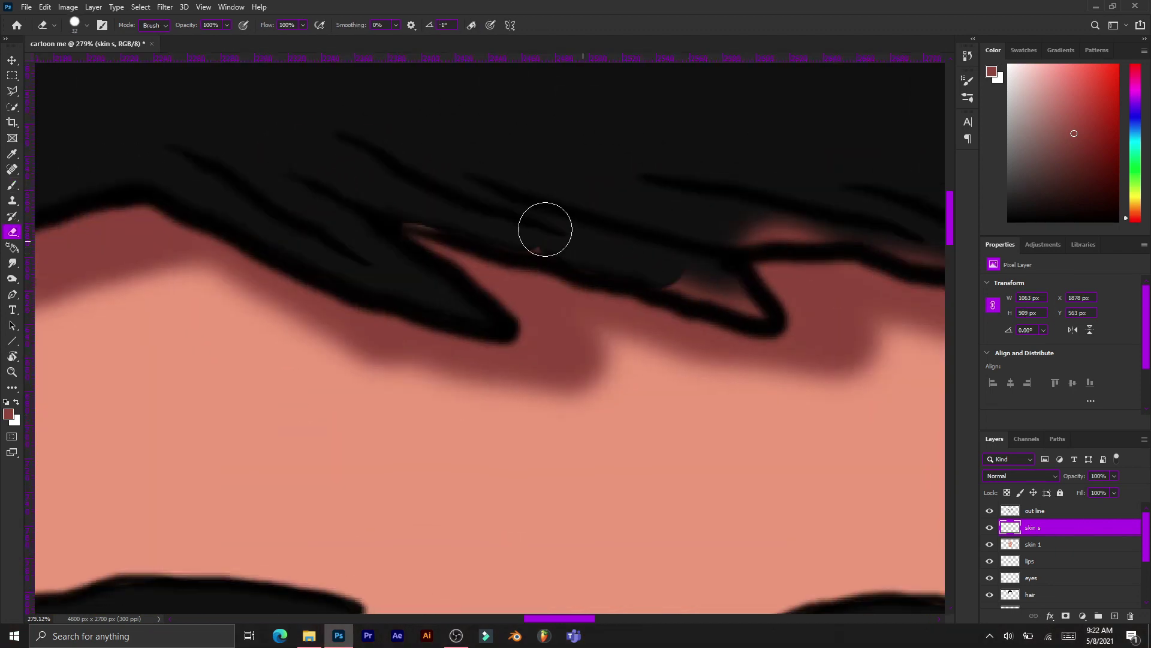
{"action": "scroll", "coordinate": [728, 224], "scroll_direction": "right", "scroll_amount": 5}
{"action": "left_click_drag", "start_coordinate": [729, 225], "coordinate": [742, 248]}
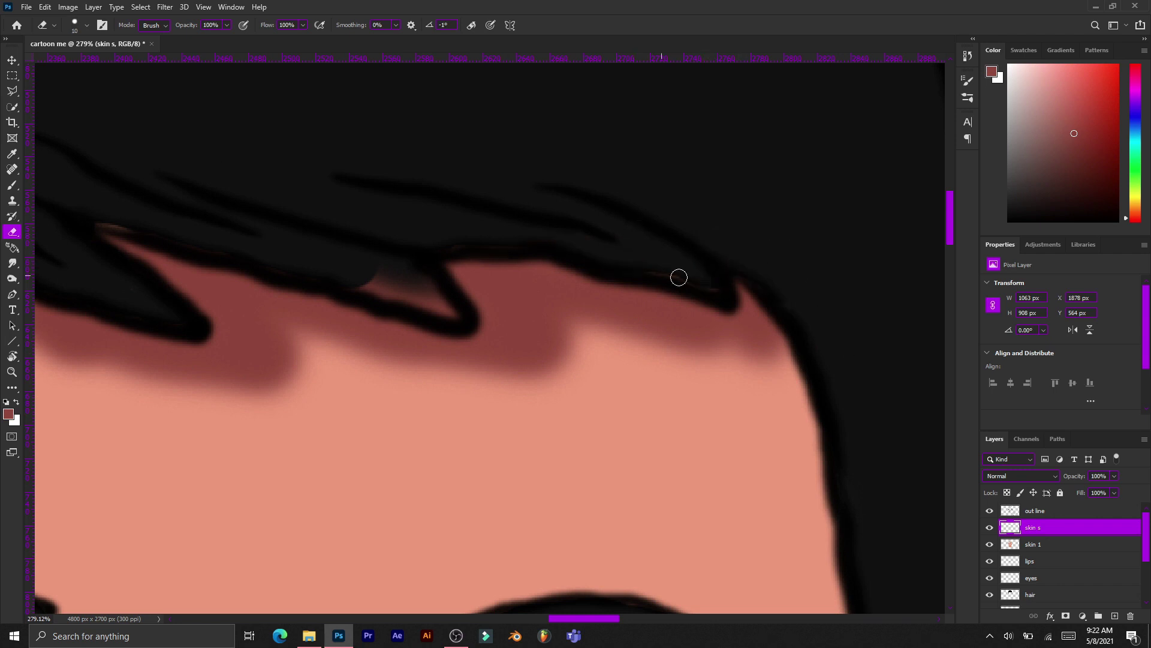
Step: Erase shading along the left forehead hairline and under the left hair strand
{"action": "scroll", "coordinate": [446, 316], "scroll_direction": "down", "scroll_amount": 3}
{"action": "scroll", "coordinate": [239, 216], "scroll_direction": "down", "scroll_amount": 2}
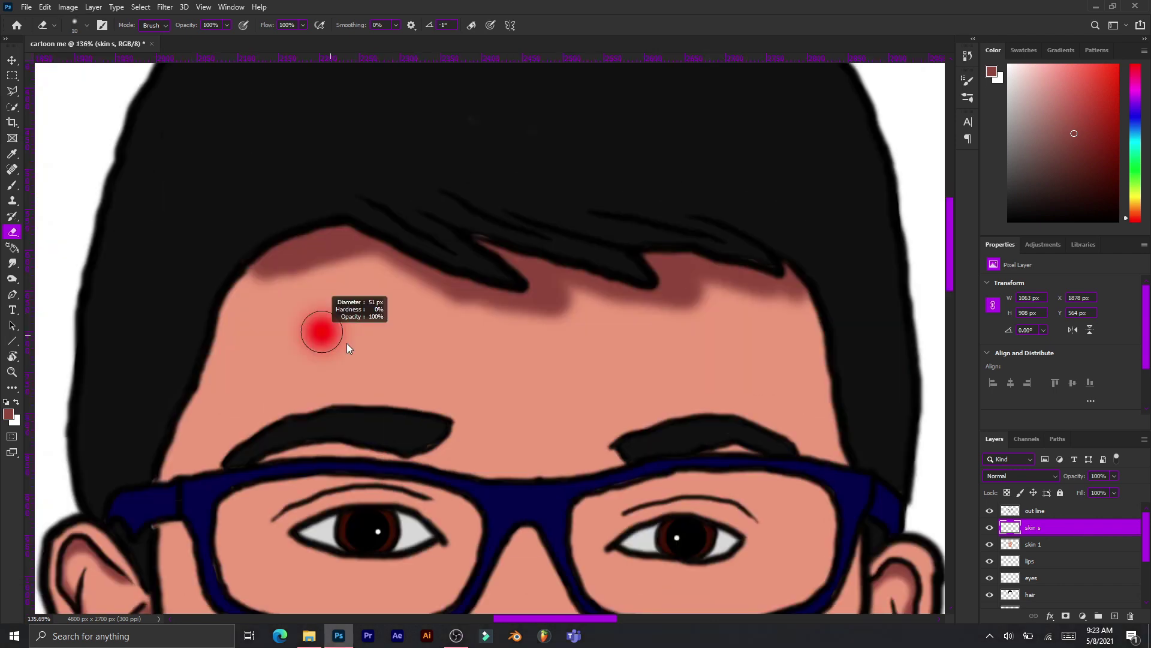
{"action": "left_click_drag", "start_coordinate": [267, 258], "coordinate": [433, 311]}
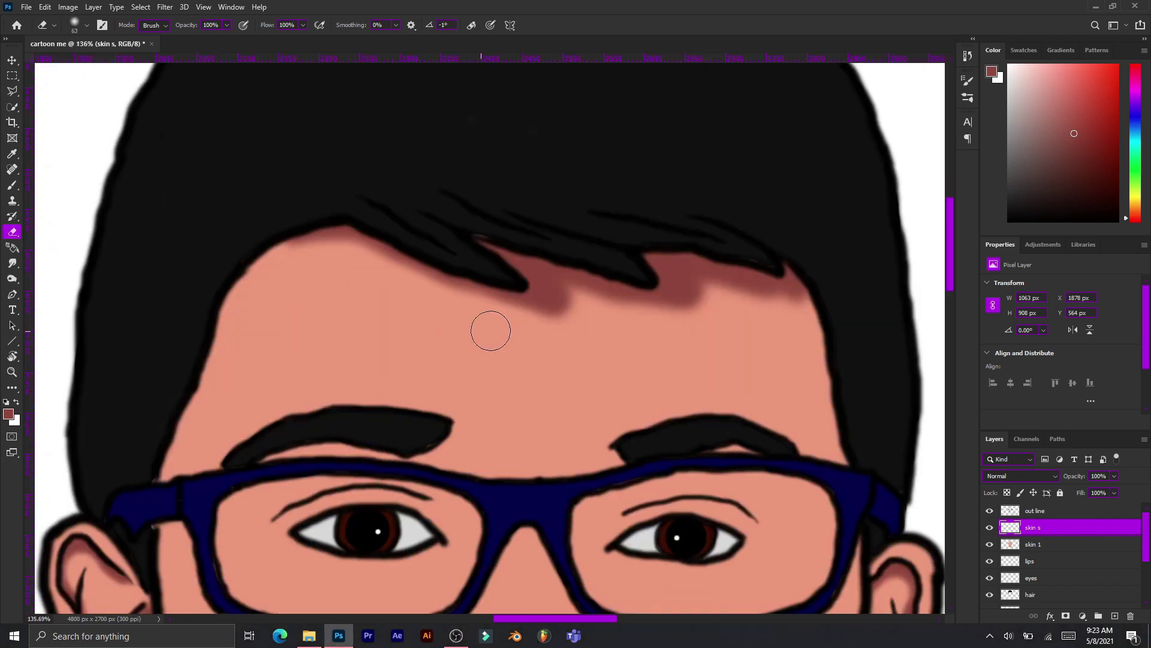
{"action": "key", "text": "ctrl+z"}
{"action": "key", "text": "ctrl+z"}
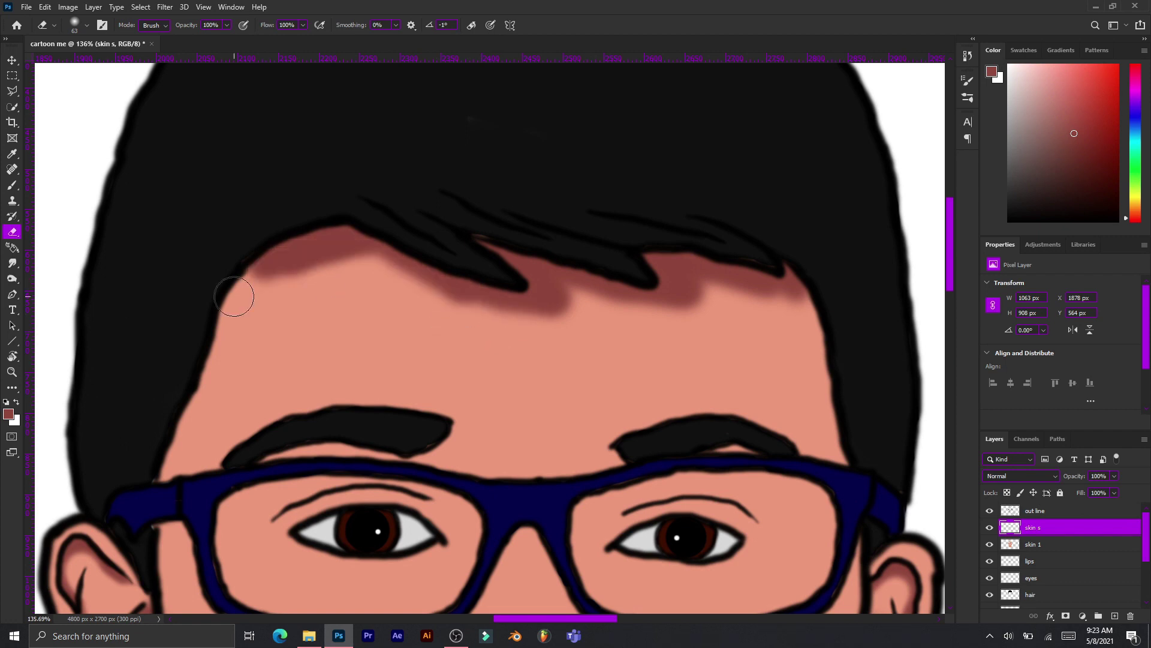
{"action": "left_click_drag", "start_coordinate": [233, 296], "coordinate": [396, 291]}
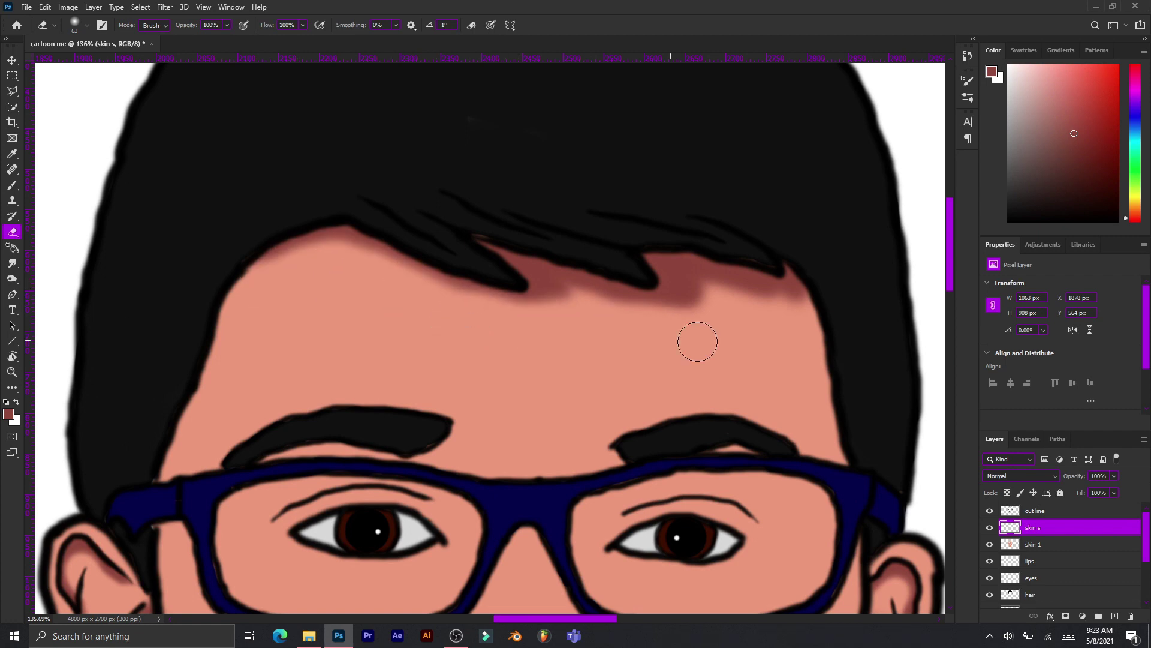
{"action": "scroll", "coordinate": [687, 326], "scroll_direction": "up", "scroll_amount": 5}
{"action": "left_click_drag", "start_coordinate": [591, 275], "coordinate": [336, 145]}
Step: Enlarge the eraser and lighten the shading under the right hair strand
{"action": "key", "text": "bracketright"}
{"action": "scroll", "coordinate": [455, 198], "scroll_direction": "down", "scroll_amount": 3}
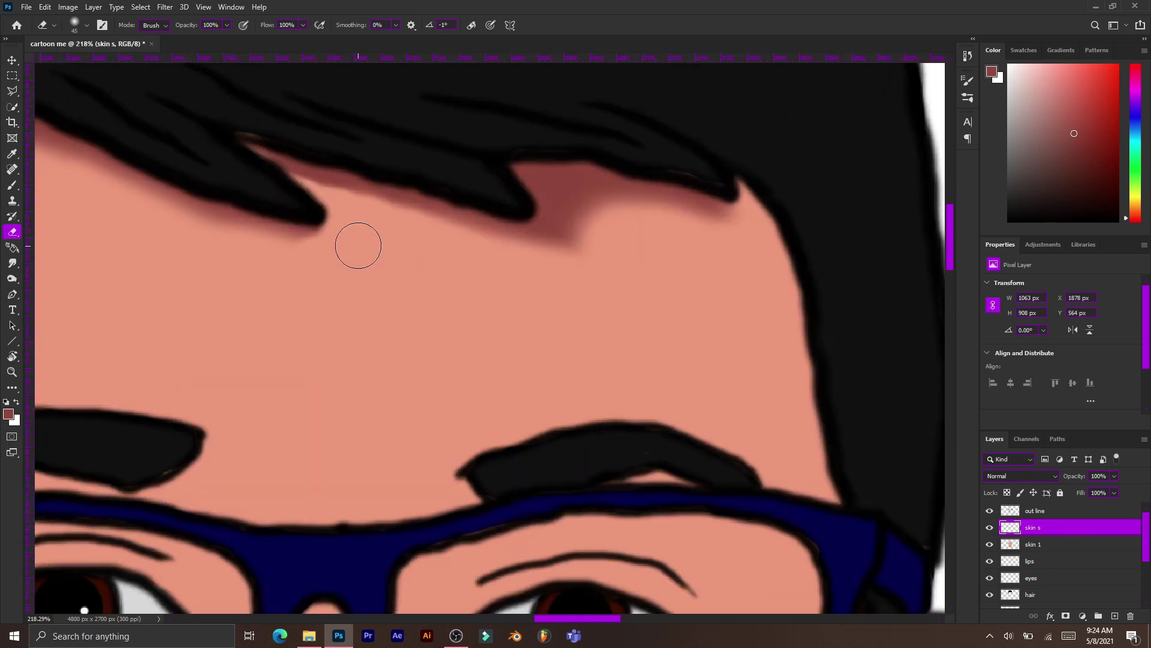
{"action": "left_click_drag", "start_coordinate": [720, 198], "coordinate": [576, 214]}
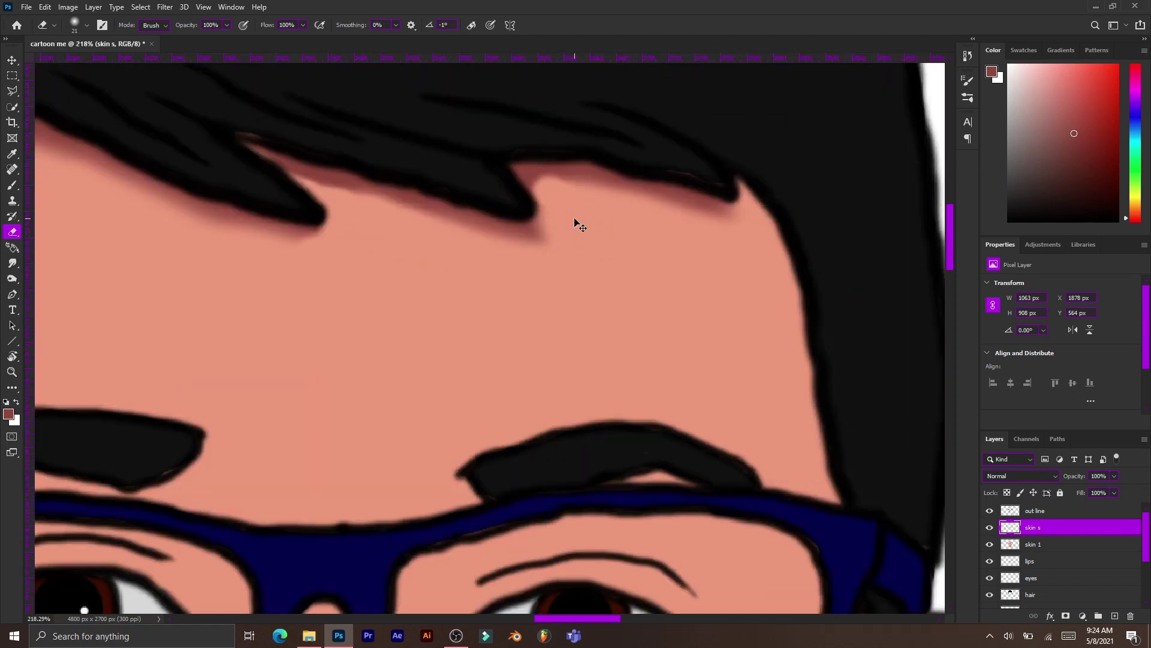
{"action": "scroll", "coordinate": [574, 223], "scroll_direction": "down", "scroll_amount": 5}
{"action": "scroll", "coordinate": [296, 332], "scroll_direction": "up", "scroll_amount": 3}
{"action": "key", "text": "bracketright"}
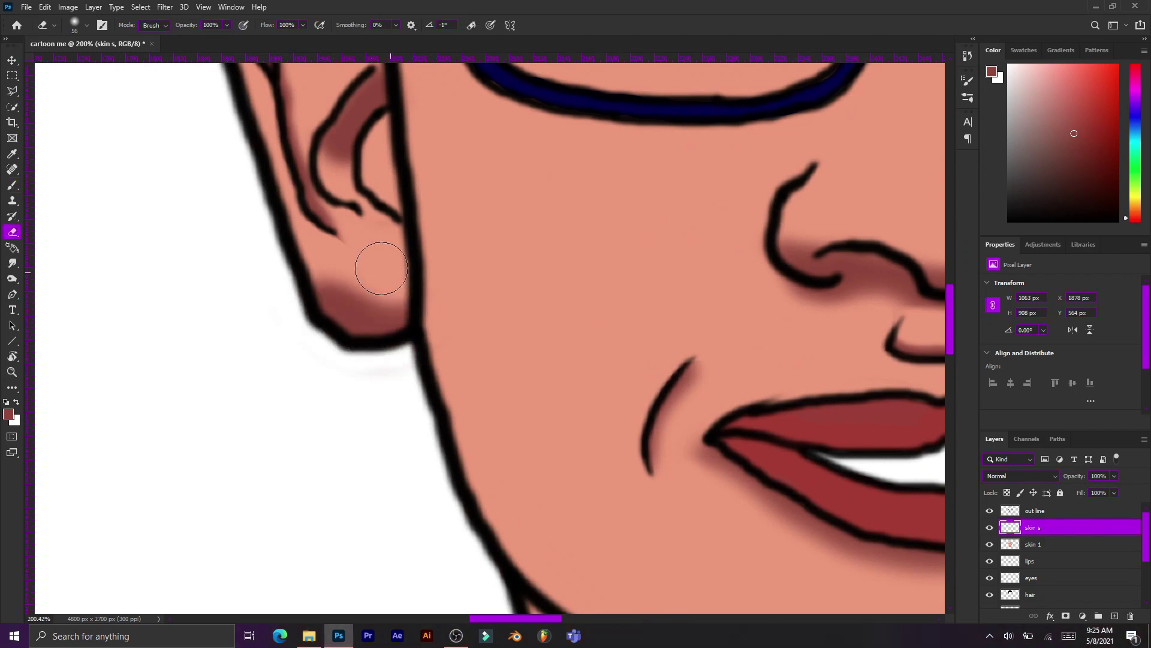
{"action": "scroll", "coordinate": [382, 268], "scroll_direction": "down", "scroll_amount": 5}
{"action": "scroll", "coordinate": [663, 268], "scroll_direction": "up", "scroll_amount": 6}
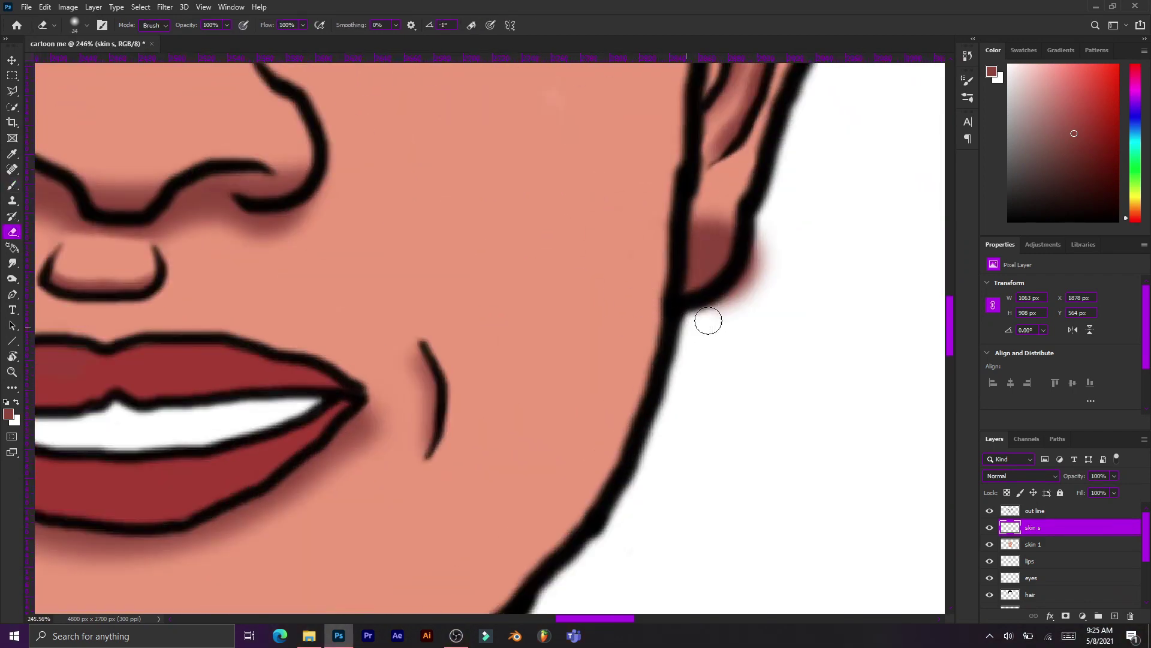
{"action": "scroll", "coordinate": [712, 203], "scroll_direction": "down", "scroll_amount": 5}
{"action": "scroll", "coordinate": [500, 344], "scroll_direction": "up", "scroll_amount": 5}
Step: Brush dark shading along the jawline
{"action": "key", "text": "b"}
{"action": "mouse_move", "coordinate": [390, 180]}
{"action": "left_mouse_down"}
{"action": "mouse_move", "coordinate": [446, 324]}
{"action": "mouse_move", "coordinate": [767, 468]}
{"action": "left_mouse_up"}
{"action": "scroll", "coordinate": [767, 468], "scroll_direction": "down", "scroll_amount": 3}
{"action": "scroll", "coordinate": [300, 198], "scroll_direction": "up", "scroll_amount": 6}
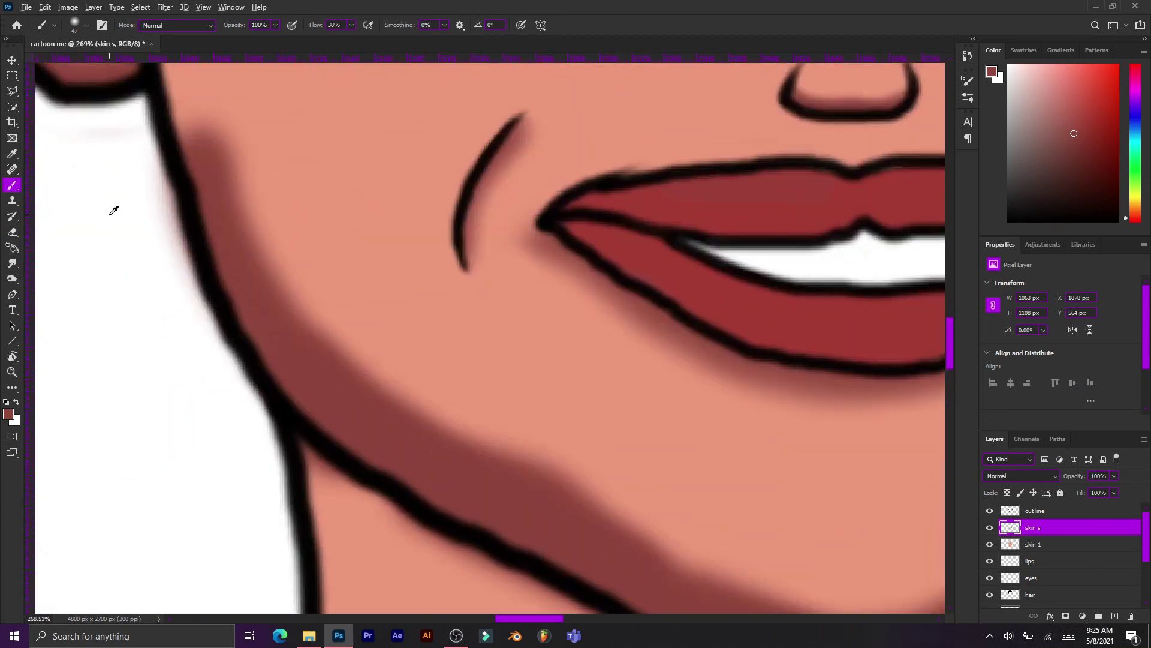
{"action": "key", "text": "e"}
{"action": "scroll", "coordinate": [860, 586], "scroll_direction": "down", "scroll_amount": 3}
{"action": "scroll", "coordinate": [887, 180], "scroll_direction": "up", "scroll_amount": 2}
Step: Set a large soft round eraser and remove jaw shading along the cheeks
{"action": "scroll", "coordinate": [700, 411], "scroll_direction": "down", "scroll_amount": 4}
{"action": "right_click", "coordinate": [700, 411]}
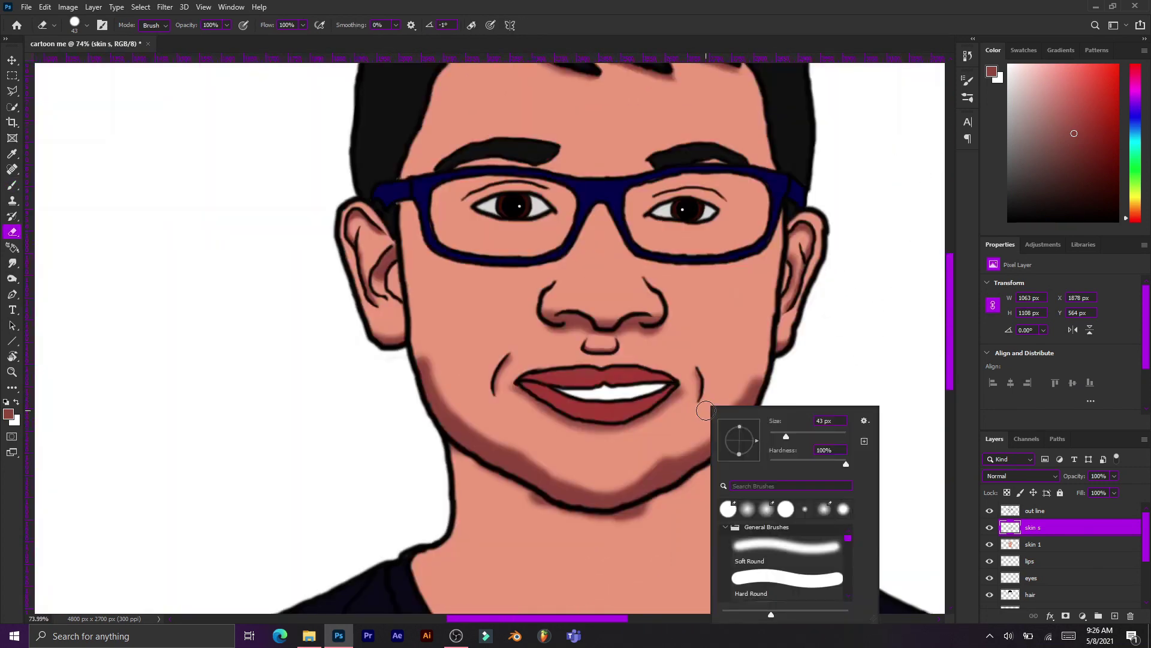
{"action": "left_click", "coordinate": [747, 480]}
{"action": "scroll", "coordinate": [408, 366], "scroll_direction": "up", "scroll_amount": 3}
{"action": "key", "text": "bracketright"}
{"action": "key", "text": "bracketright"}
{"action": "key", "text": "bracketright"}
{"action": "mouse_move", "coordinate": [420, 367]}
{"action": "left_mouse_down"}
{"action": "mouse_move", "coordinate": [442, 367]}
{"action": "mouse_move", "coordinate": [514, 462]}
{"action": "mouse_move", "coordinate": [663, 531]}
{"action": "left_mouse_up"}
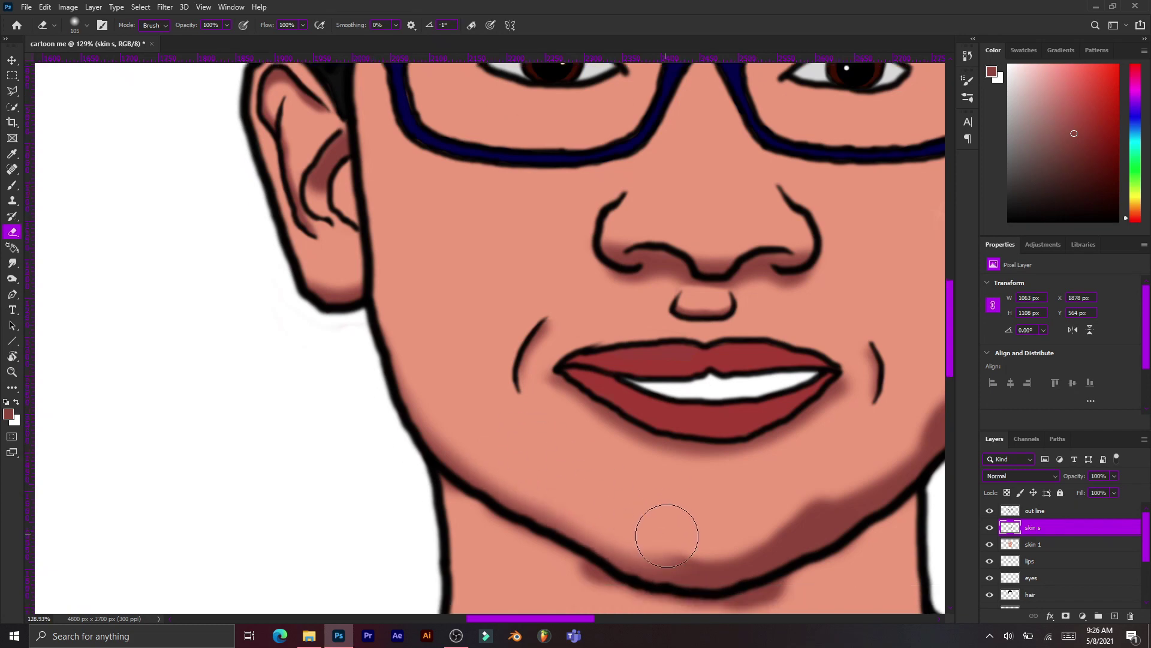
{"action": "mouse_move", "coordinate": [756, 388]}
{"action": "left_mouse_down"}
{"action": "mouse_move", "coordinate": [627, 470]}
{"action": "mouse_move", "coordinate": [604, 527]}
{"action": "left_mouse_up"}
Step: Brush a broad dark-red shadow band across the neck under the chin
{"action": "scroll", "coordinate": [604, 527], "scroll_direction": "down", "scroll_amount": 5}
{"action": "key", "text": "b"}
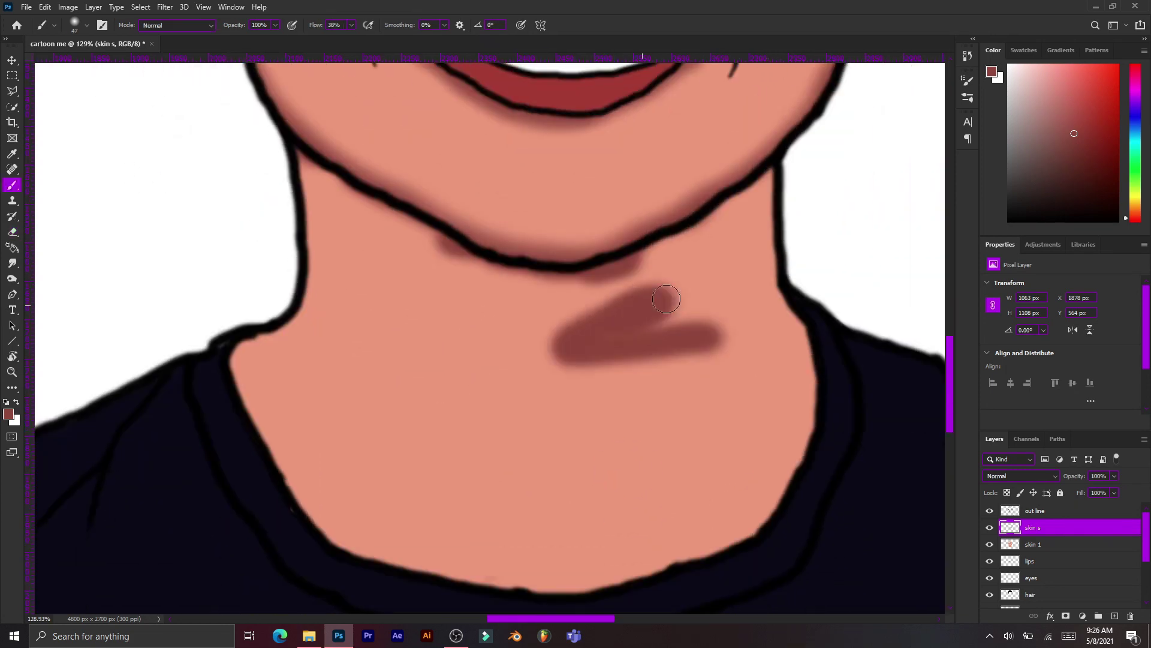
{"action": "mouse_move", "coordinate": [678, 305]}
{"action": "left_mouse_down"}
{"action": "mouse_move", "coordinate": [768, 251]}
{"action": "mouse_move", "coordinate": [540, 324]}
{"action": "mouse_move", "coordinate": [296, 192]}
{"action": "mouse_move", "coordinate": [318, 235]}
{"action": "mouse_move", "coordinate": [468, 323]}
{"action": "mouse_move", "coordinate": [755, 324]}
{"action": "mouse_move", "coordinate": [804, 372]}
{"action": "mouse_move", "coordinate": [321, 317]}
{"action": "left_mouse_up"}
{"action": "key", "text": "e"}
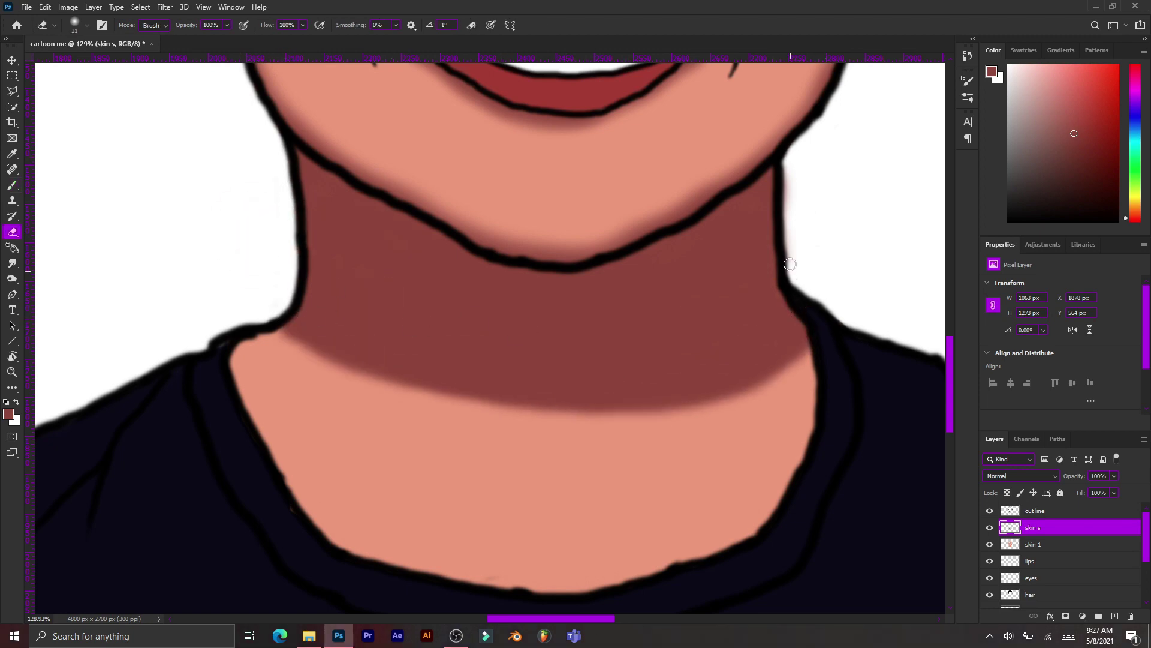
Step: Erase the purplish tint off the glasses bridge
{"action": "scroll", "coordinate": [790, 263], "scroll_direction": "down", "scroll_amount": 5}
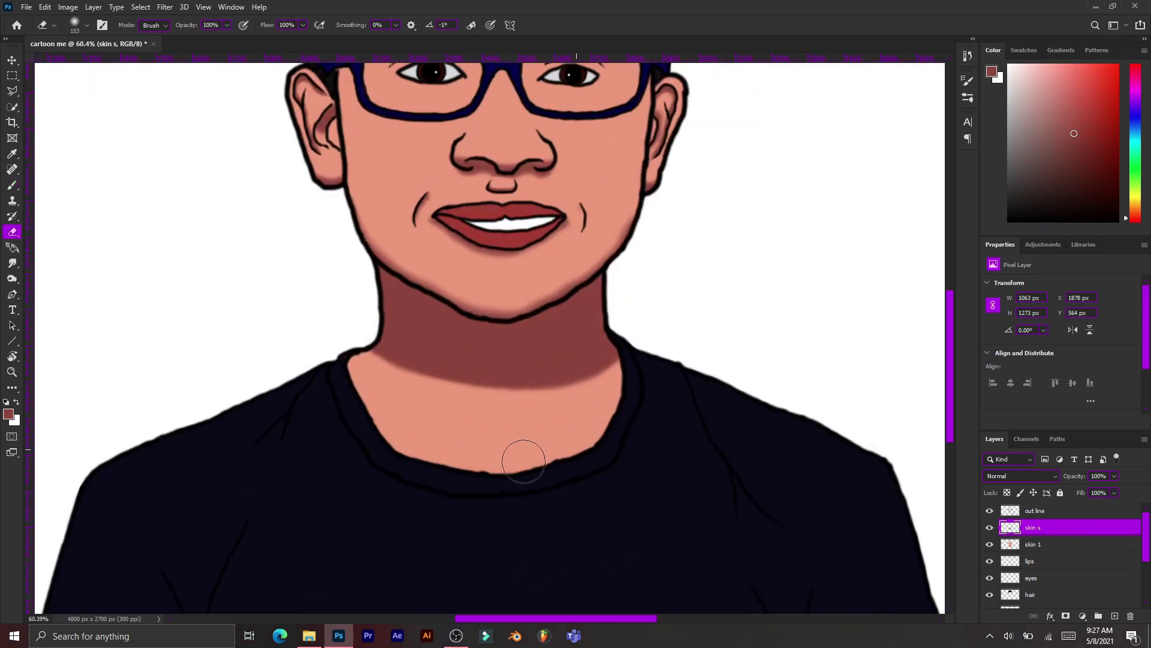
{"action": "scroll", "coordinate": [523, 461], "scroll_direction": "down", "scroll_amount": 3}
{"action": "scroll", "coordinate": [516, 251], "scroll_direction": "up", "scroll_amount": 4}
{"action": "scroll", "coordinate": [540, 270], "scroll_direction": "up", "scroll_amount": 5}
{"action": "mouse_move", "coordinate": [551, 282]}
{"action": "left_mouse_down"}
{"action": "mouse_move", "coordinate": [577, 289]}
{"action": "mouse_move", "coordinate": [442, 257]}
{"action": "left_mouse_up"}
Step: Paint a soft shadow beneath the glasses rims
{"action": "key", "text": "bracketright"}
{"action": "key", "text": "bracketright"}
{"action": "key", "text": "bracketright"}
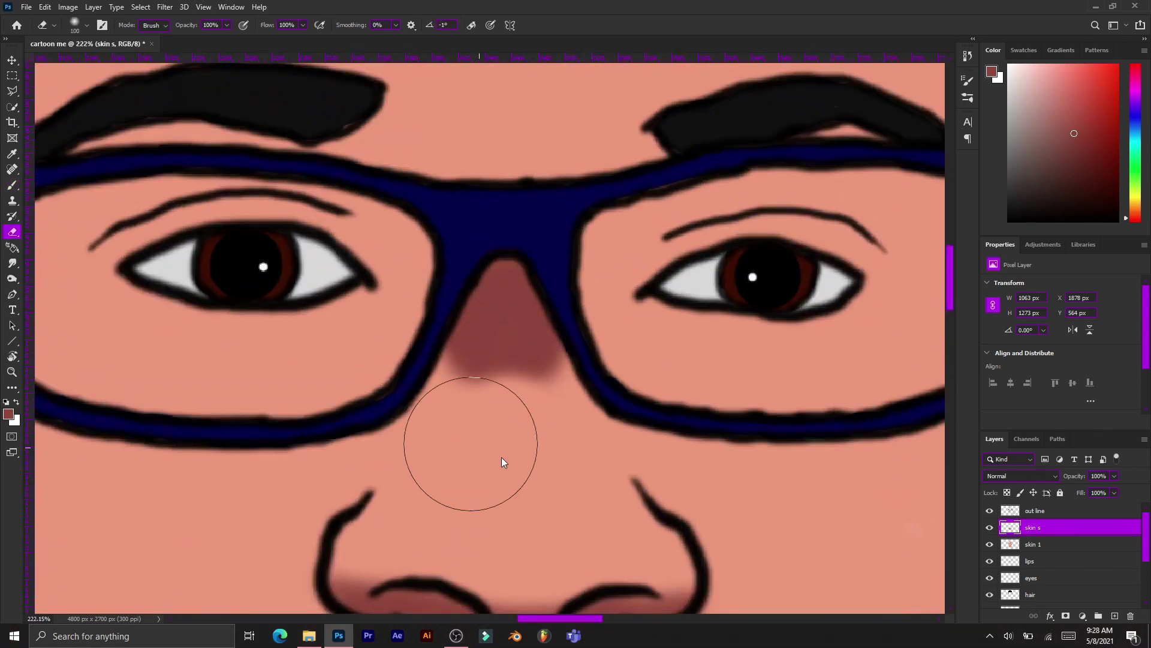
{"action": "key", "text": "b"}
{"action": "scroll", "coordinate": [288, 309], "scroll_direction": "up", "scroll_amount": 2}
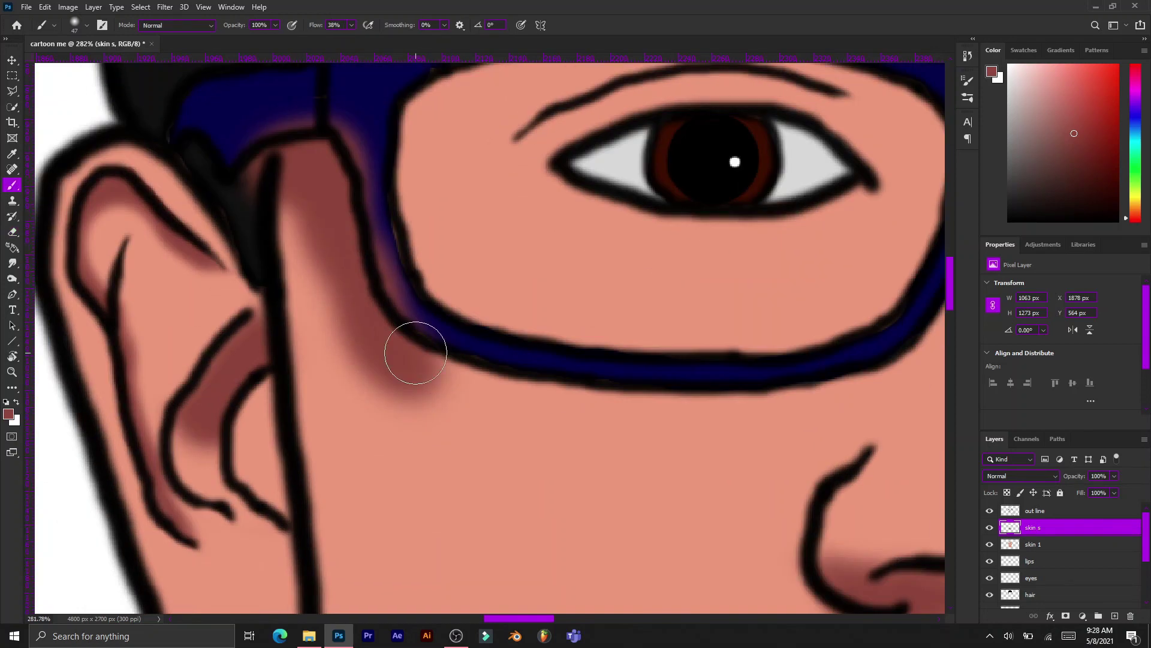
{"action": "left_click_drag", "start_coordinate": [416, 352], "coordinate": [780, 384]}
{"action": "scroll", "coordinate": [744, 257], "scroll_direction": "down", "scroll_amount": 4}
{"action": "scroll", "coordinate": [774, 384], "scroll_direction": "right", "scroll_amount": 2}
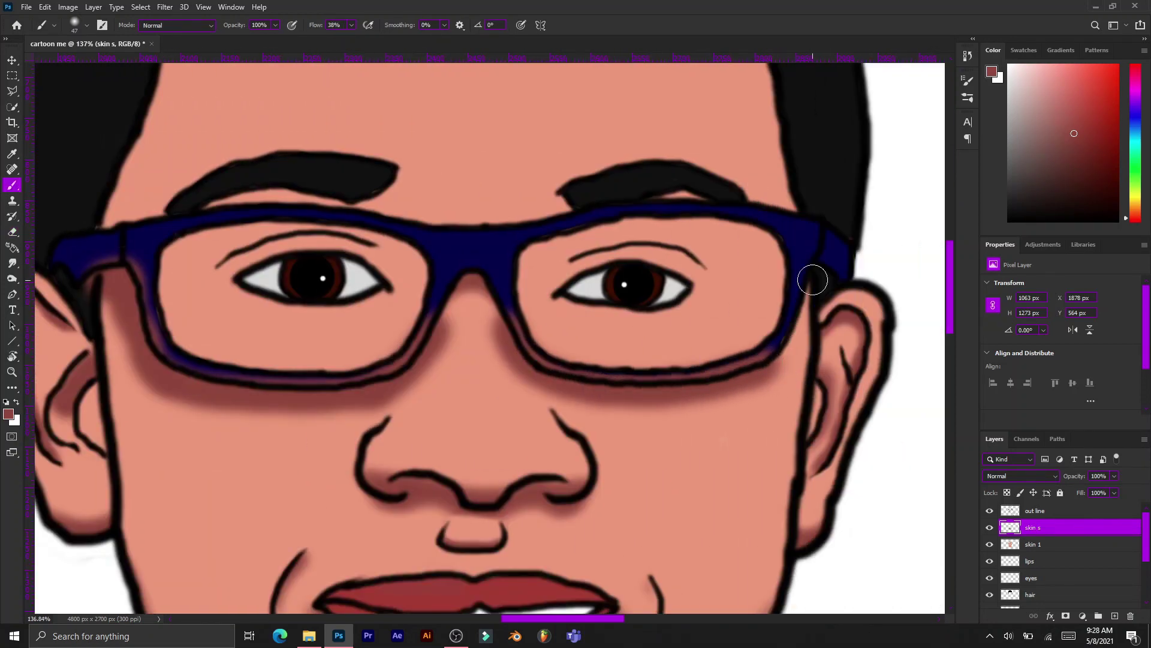
{"action": "left_click_drag", "start_coordinate": [539, 379], "coordinate": [780, 389]}
Step: Erase stray purple strokes over the glasses arm and along the lower rim
{"action": "key", "text": "e"}
{"action": "scroll", "coordinate": [489, 286], "scroll_direction": "up", "scroll_amount": 4}
{"action": "right_click", "coordinate": [212, 282]}
{"action": "key", "text": "Return"}
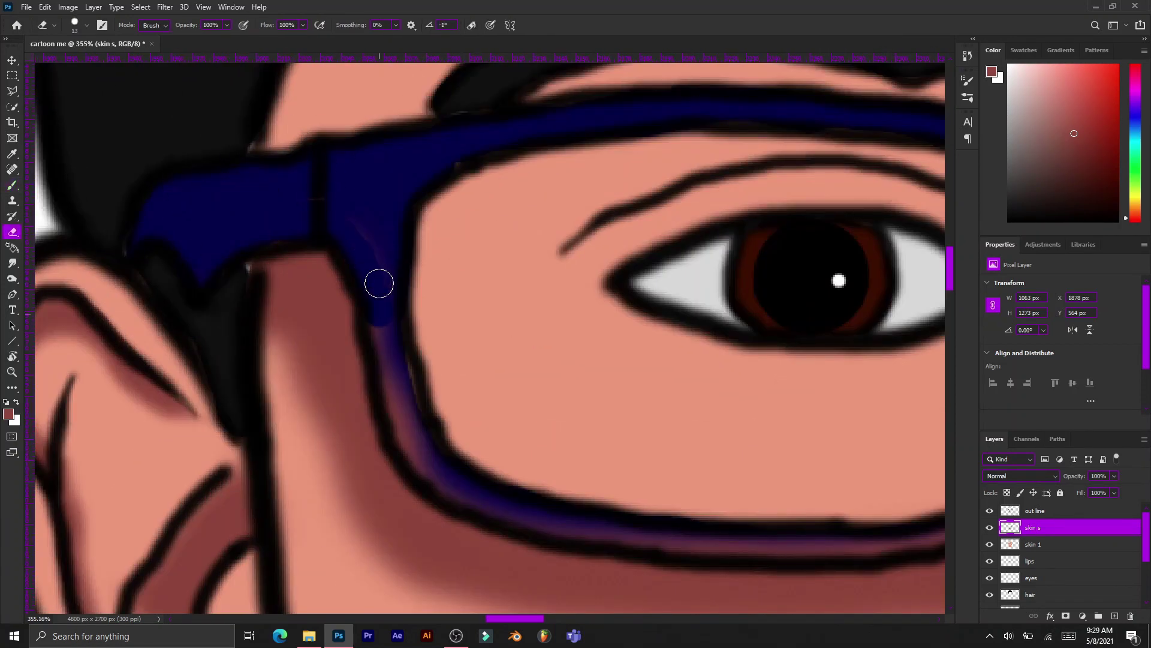
{"action": "left_click_drag", "start_coordinate": [379, 283], "coordinate": [401, 339]}
{"action": "scroll", "coordinate": [490, 494], "scroll_direction": "right", "scroll_amount": 3}
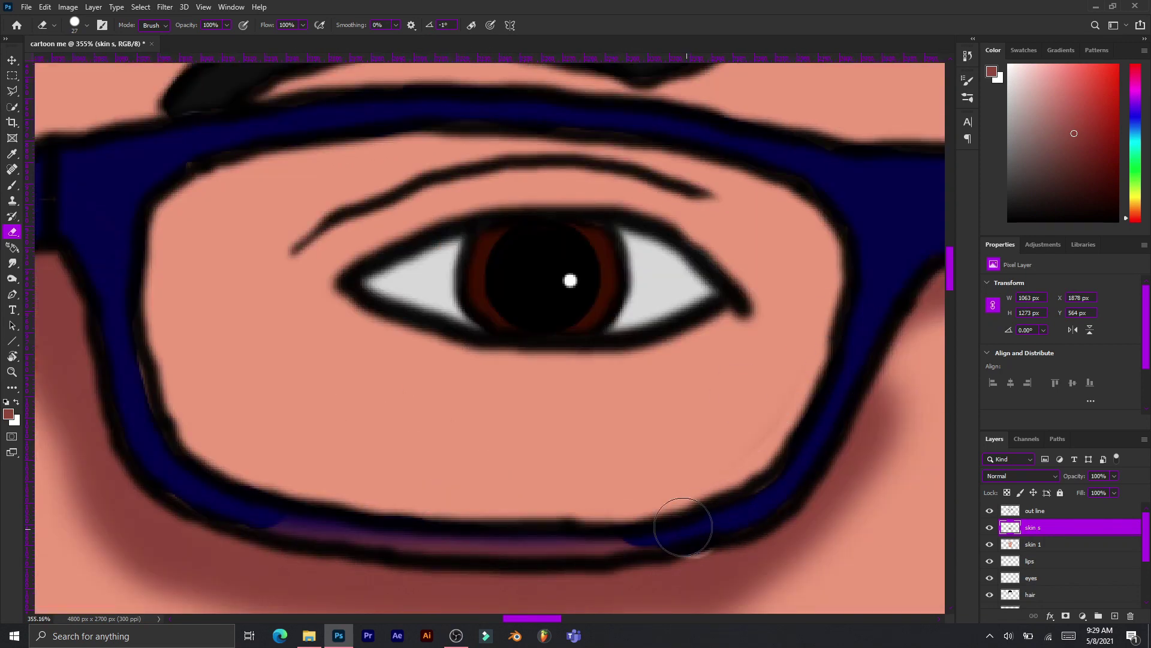
{"action": "left_click_drag", "start_coordinate": [544, 528], "coordinate": [314, 516]}
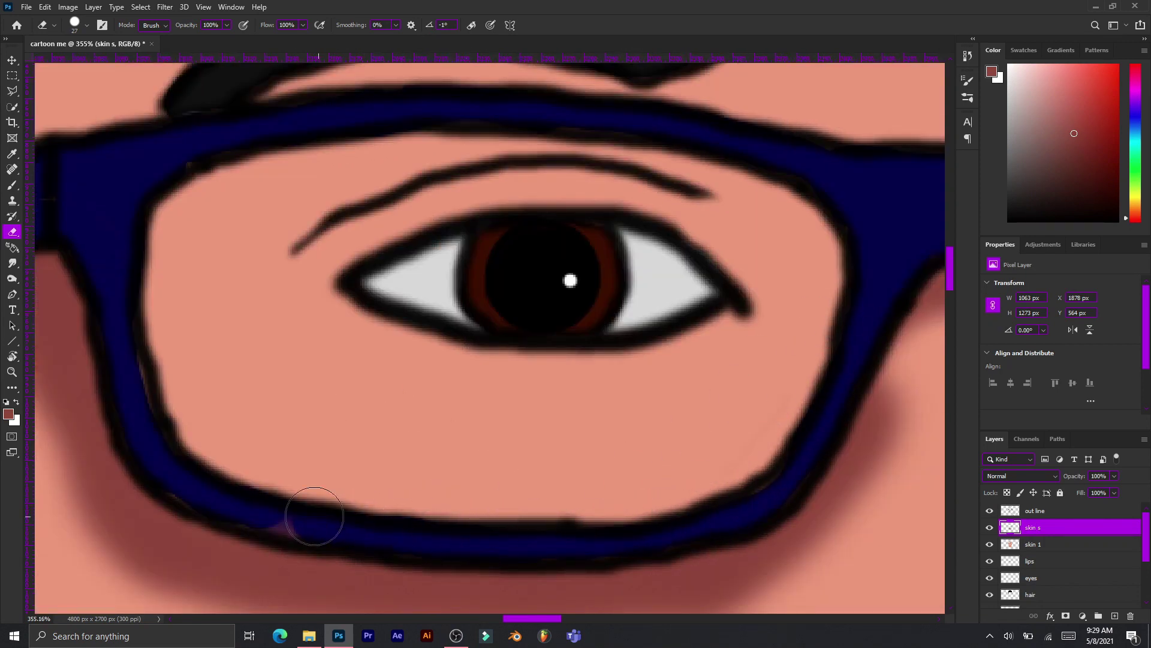
Step: Erase the excess shadow below the right lens
{"action": "scroll", "coordinate": [798, 419], "scroll_direction": "right", "scroll_amount": 3}
{"action": "scroll", "coordinate": [612, 442], "scroll_direction": "right", "scroll_amount": 3}
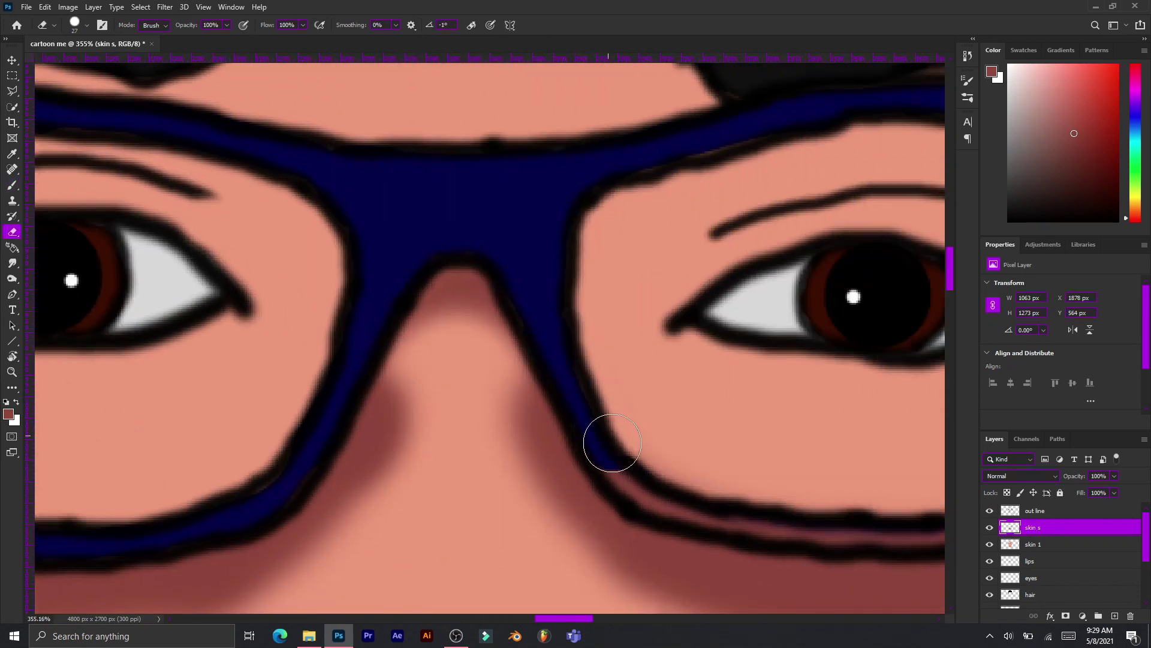
{"action": "scroll", "coordinate": [766, 508], "scroll_direction": "right", "scroll_amount": 5}
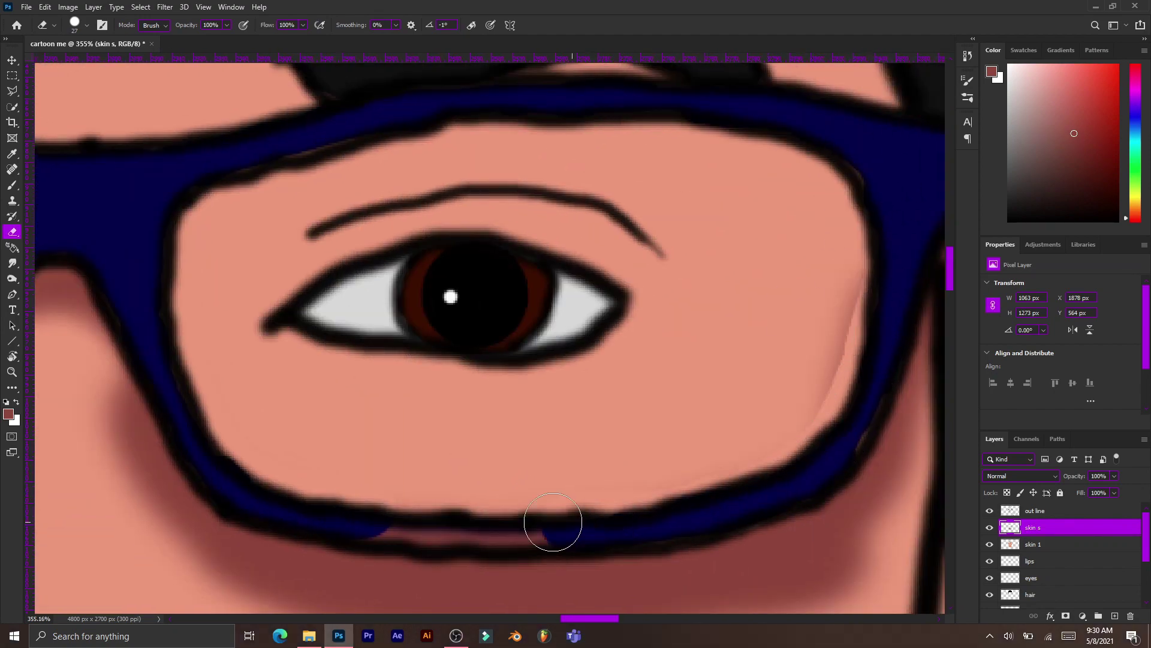
{"action": "scroll", "coordinate": [838, 181], "scroll_direction": "down", "scroll_amount": 5}
{"action": "scroll", "coordinate": [831, 378], "scroll_direction": "up", "scroll_amount": 3}
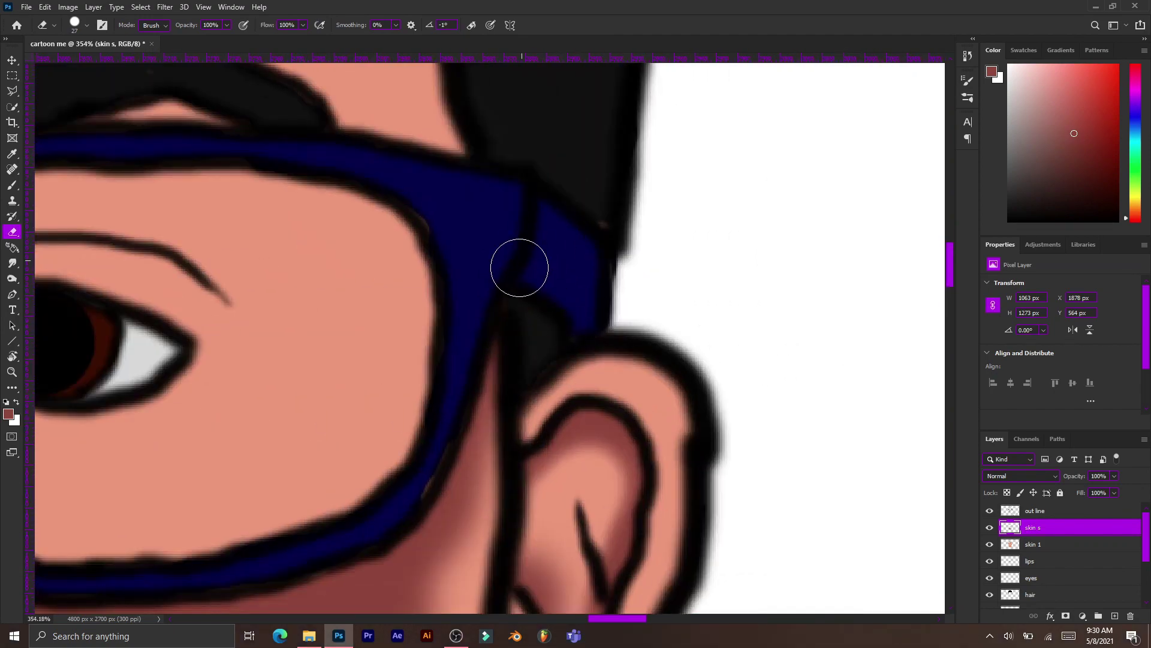
{"action": "scroll", "coordinate": [517, 265], "scroll_direction": "down", "scroll_amount": 3}
{"action": "scroll", "coordinate": [183, 509], "scroll_direction": "up", "scroll_amount": 3}
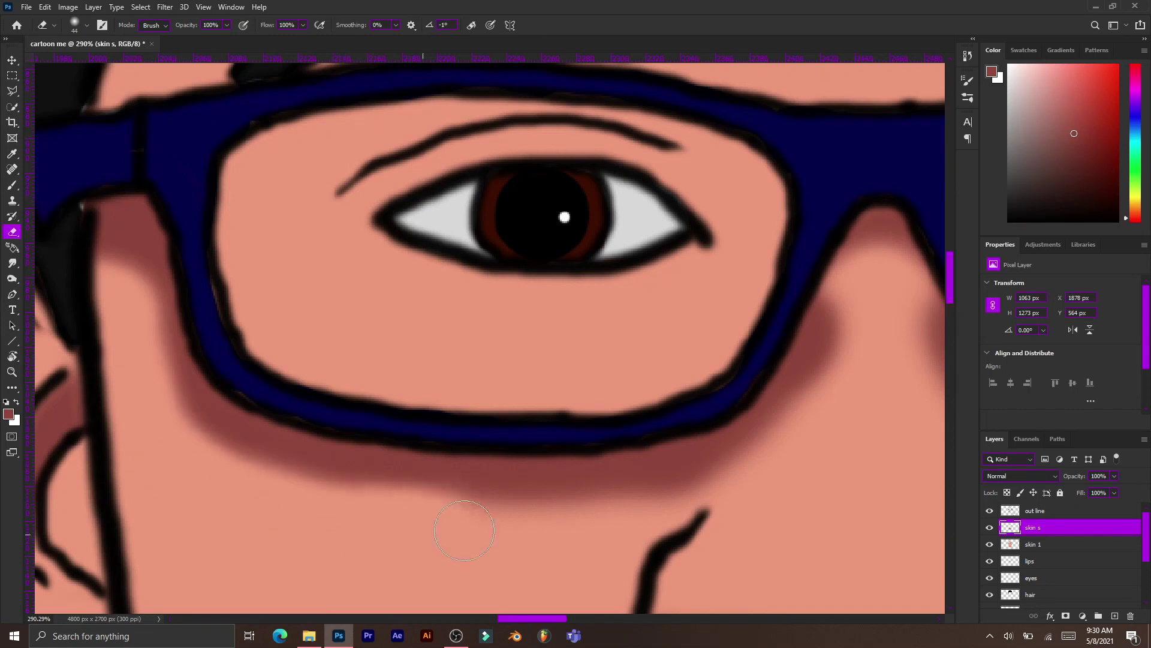
{"action": "scroll", "coordinate": [830, 403], "scroll_direction": "down", "scroll_amount": 3}
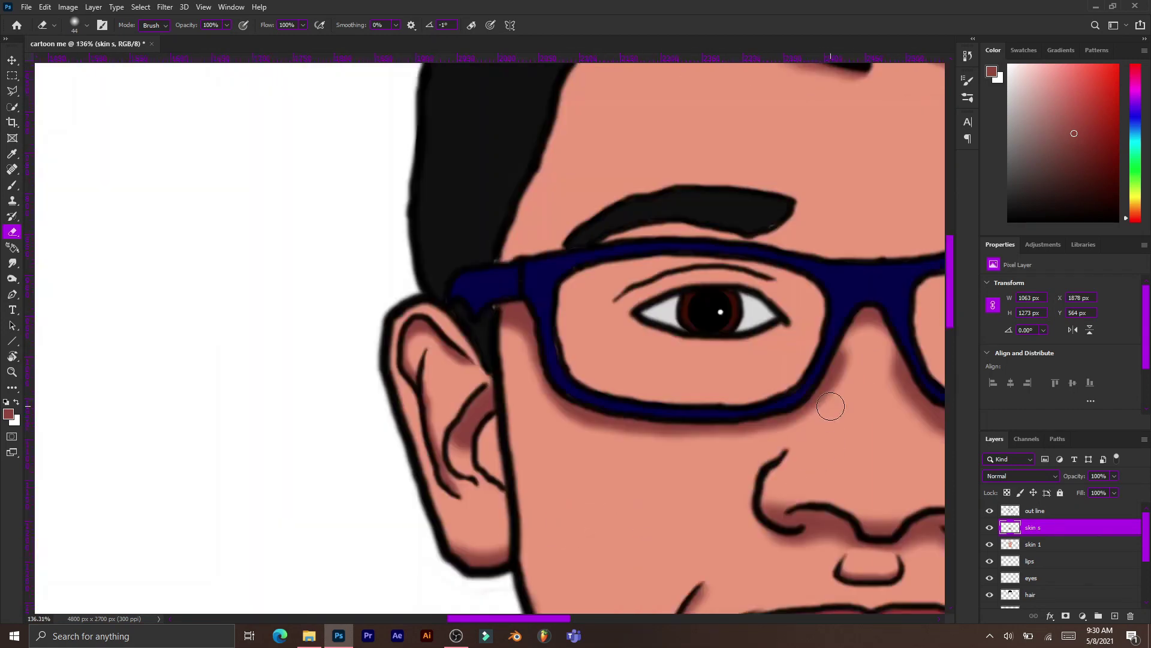
{"action": "scroll", "coordinate": [826, 305], "scroll_direction": "up", "scroll_amount": 2}
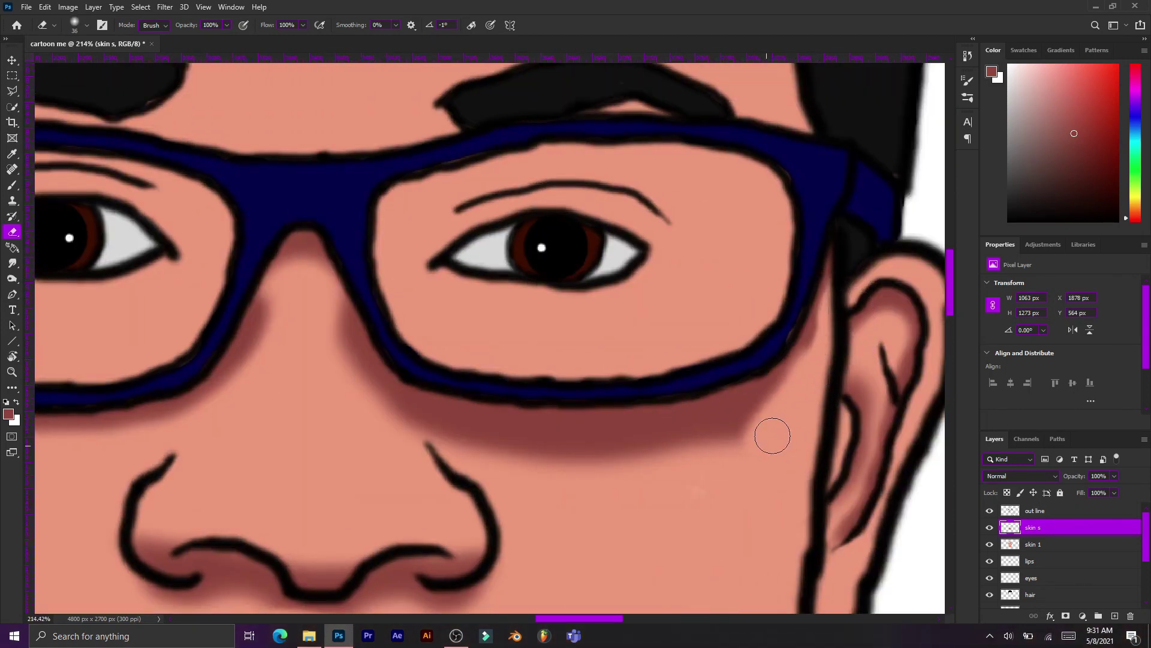
{"action": "mouse_move", "coordinate": [772, 435]}
{"action": "left_mouse_down"}
{"action": "mouse_move", "coordinate": [624, 455]}
{"action": "mouse_move", "coordinate": [312, 339]}
{"action": "left_mouse_up"}
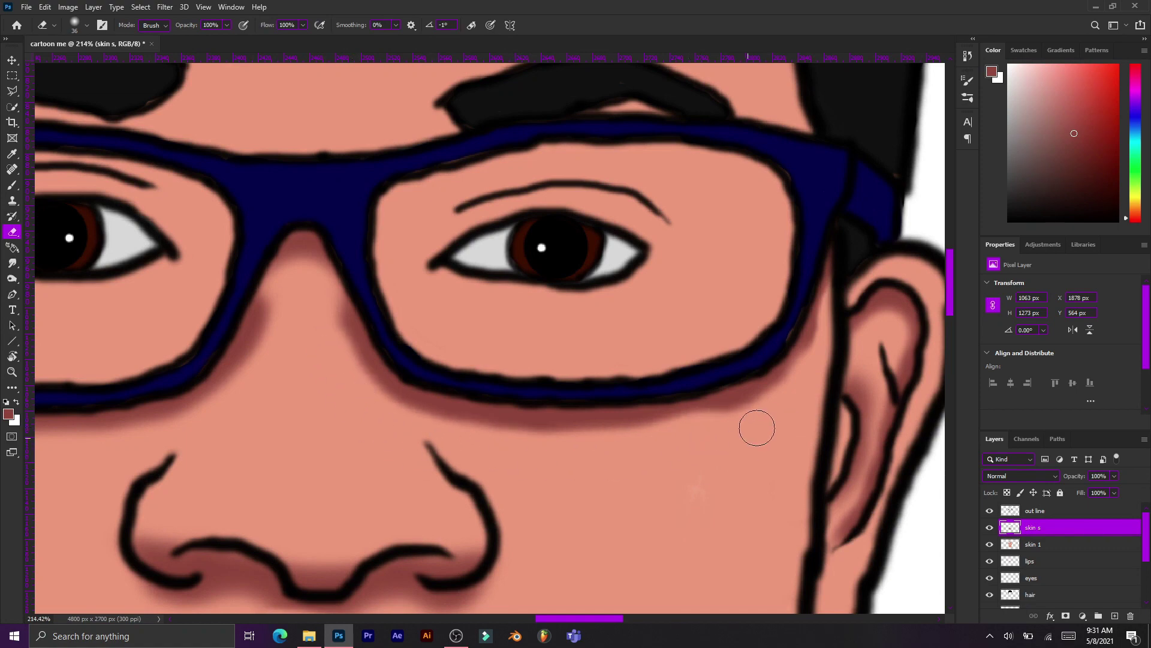
{"action": "scroll", "coordinate": [511, 457], "scroll_direction": "down", "scroll_amount": 5}
{"action": "scroll", "coordinate": [233, 226], "scroll_direction": "up", "scroll_amount": 4}
Step: Erase shading near the glasses bridge with a larger, softer eraser
{"action": "key", "text": "b"}
{"action": "scroll", "coordinate": [234, 226], "scroll_direction": "up", "scroll_amount": 2}
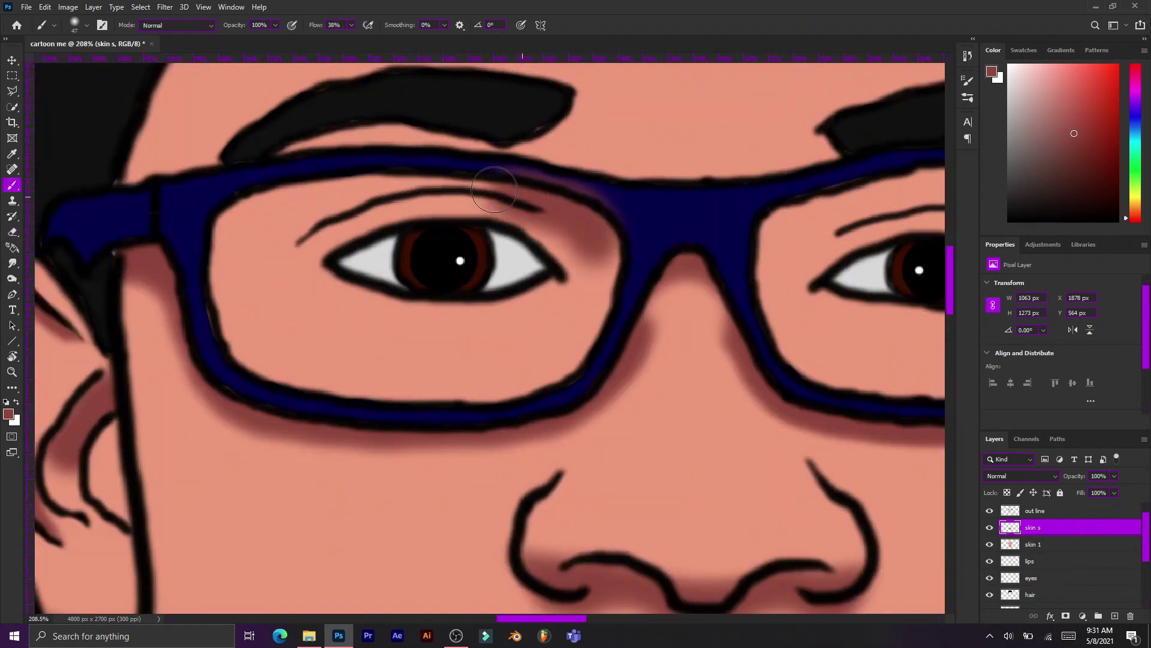
{"action": "key", "text": "e"}
{"action": "right_click", "coordinate": [653, 248]}
{"action": "left_click_drag", "start_coordinate": [600, 183], "coordinate": [633, 234]}
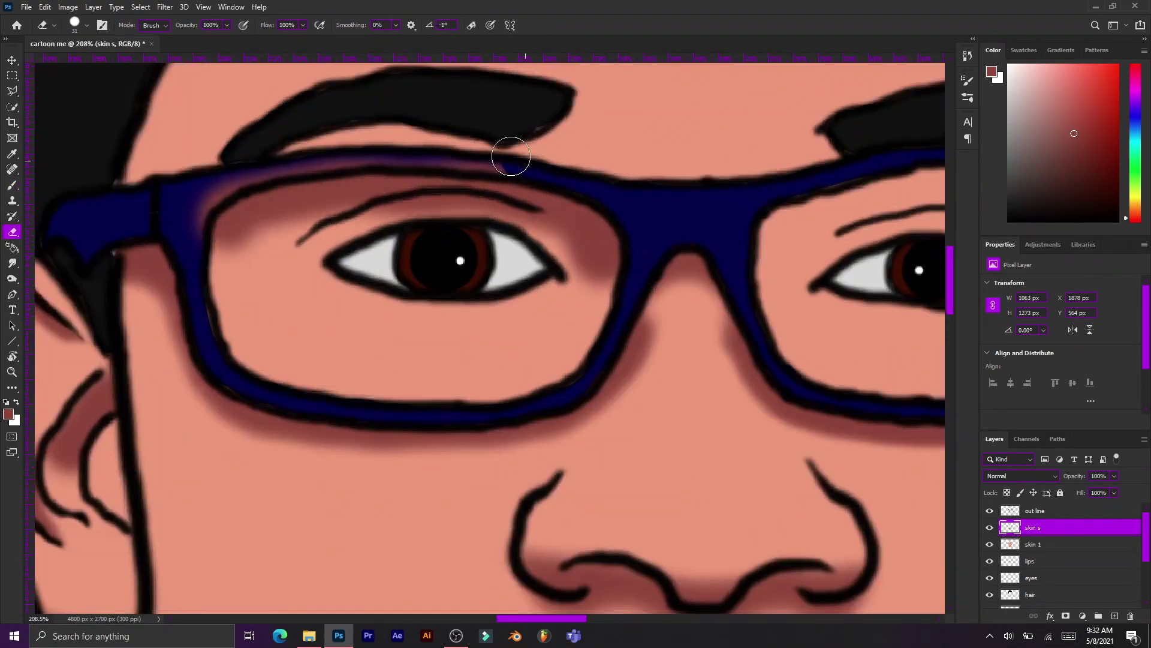
{"action": "right_click", "coordinate": [503, 303]}
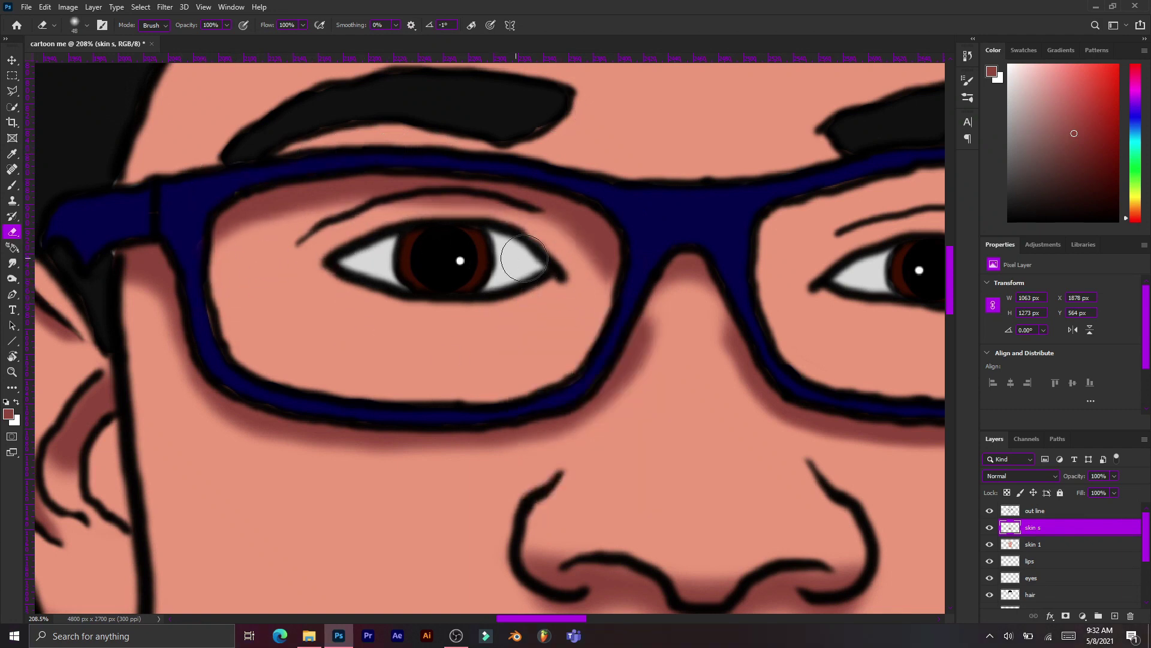
{"action": "scroll", "coordinate": [558, 271], "scroll_direction": "down", "scroll_amount": 5}
{"action": "scroll", "coordinate": [616, 271], "scroll_direction": "up", "scroll_amount": 4}
Step: Erase stray purple along the glasses' top and right edges
{"action": "key", "text": "b"}
{"action": "key", "text": "e"}
{"action": "right_click", "coordinate": [744, 222]}
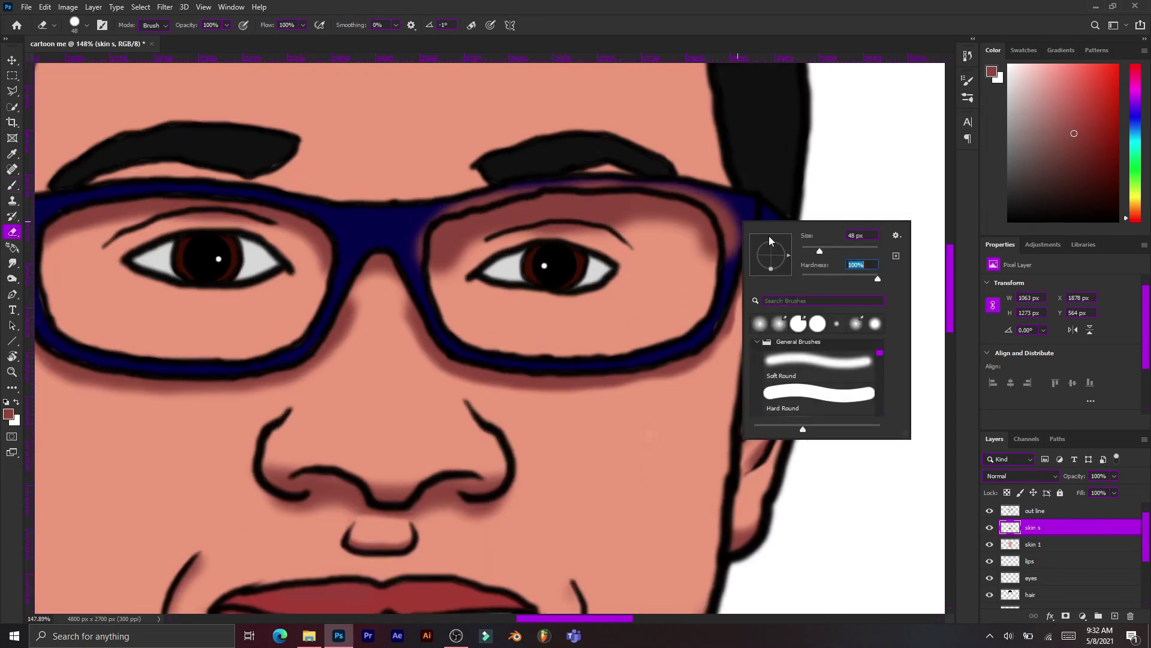
{"action": "scroll", "coordinate": [415, 278], "scroll_direction": "up", "scroll_amount": 3}
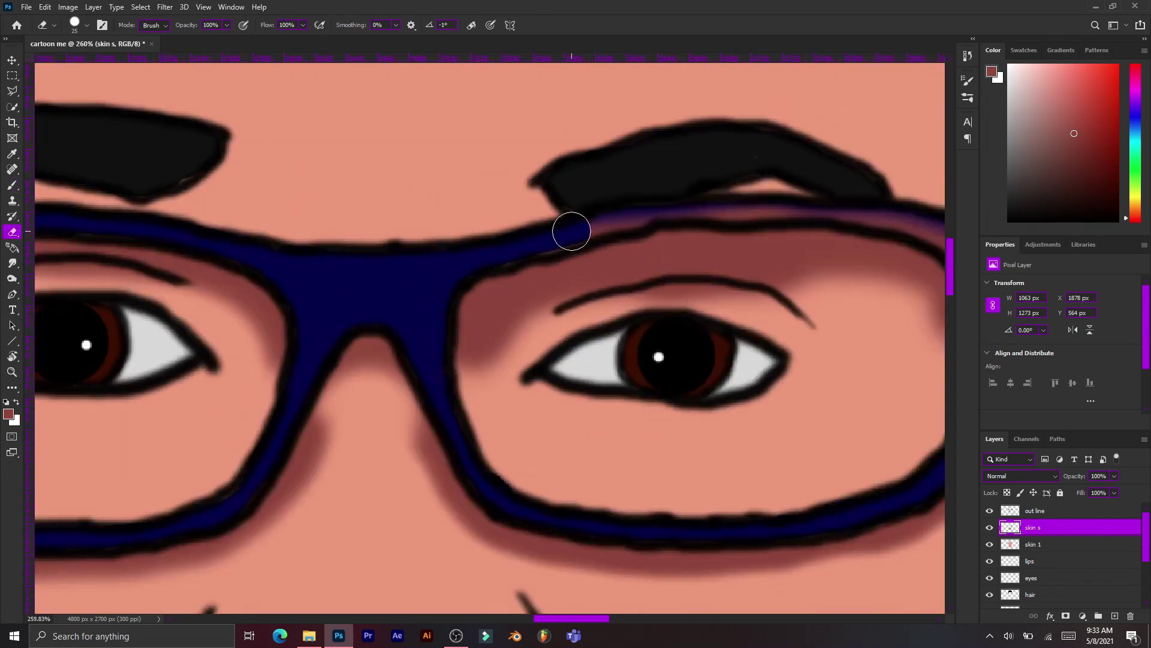
{"action": "left_click_drag", "start_coordinate": [571, 232], "coordinate": [712, 203]}
{"action": "scroll", "coordinate": [779, 270], "scroll_direction": "right", "scroll_amount": 3}
{"action": "left_click_drag", "start_coordinate": [847, 339], "coordinate": [754, 210]}
{"action": "scroll", "coordinate": [652, 376], "scroll_direction": "down", "scroll_amount": 2}
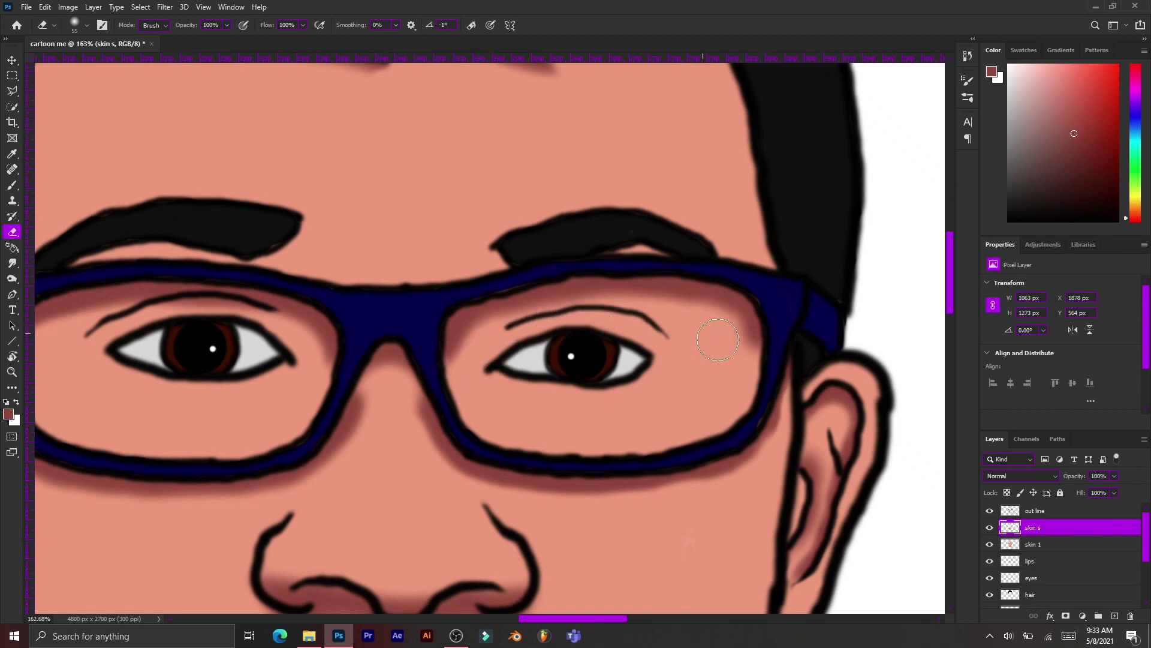
{"action": "scroll", "coordinate": [591, 347], "scroll_direction": "down", "scroll_amount": 5}
{"action": "scroll", "coordinate": [501, 243], "scroll_direction": "up", "scroll_amount": 5}
{"action": "scroll", "coordinate": [497, 254], "scroll_direction": "down", "scroll_amount": 5}
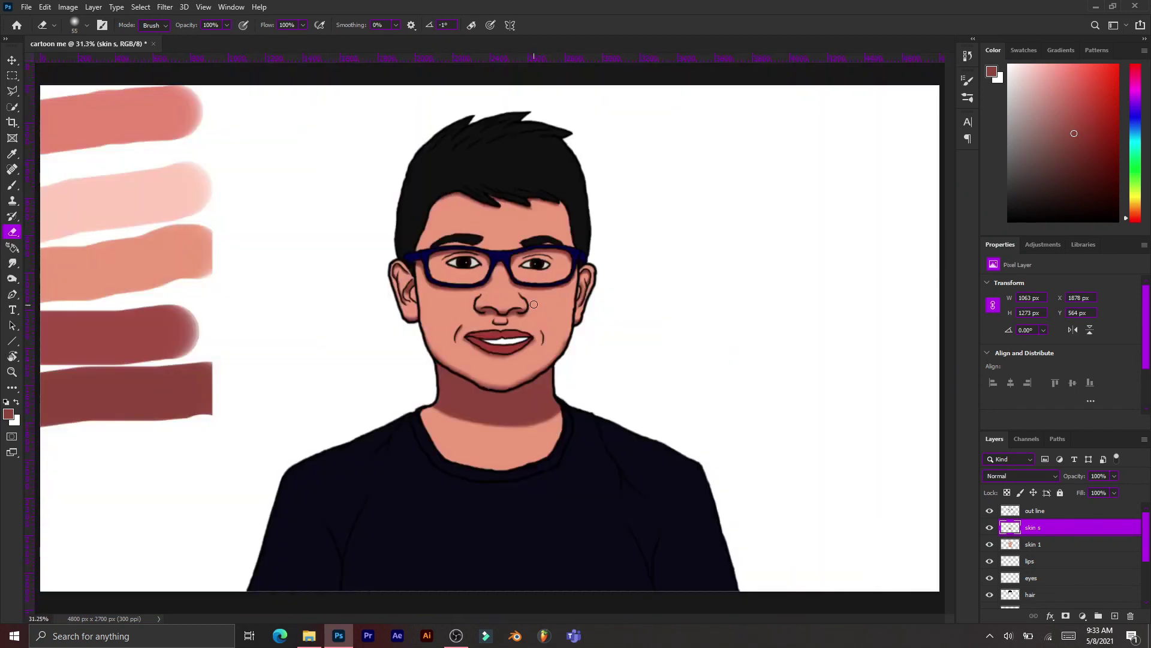
{"action": "scroll", "coordinate": [416, 244], "scroll_direction": "up", "scroll_amount": 2}
{"action": "scroll", "coordinate": [356, 201], "scroll_direction": "up", "scroll_amount": 2}
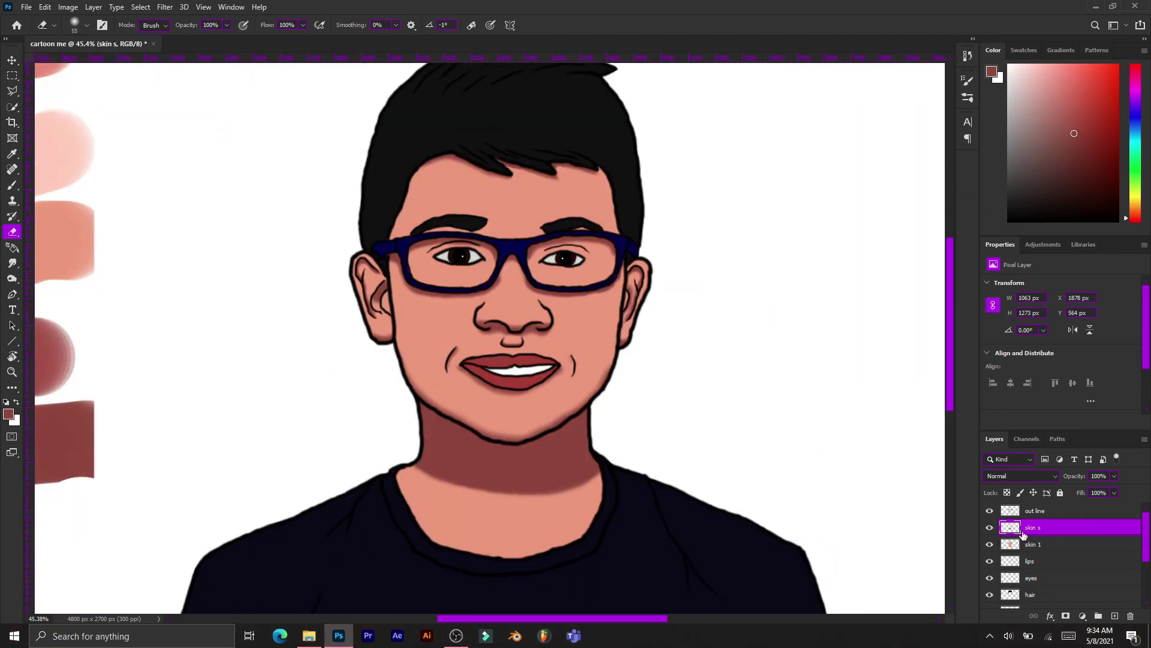
Step: Rename the new layer to 'skin h' and switch to the Brush
{"action": "type", "text": "skinh"}
{"action": "key", "text": "Return"}
{"action": "key", "text": "b"}
{"action": "left_click", "coordinate": [200, 237], "text": "alt"}
Step: Paint soft light-pink highlights on the nose, nose bridge and both cheeks
{"action": "scroll", "coordinate": [557, 373], "scroll_direction": "up", "scroll_amount": 5}
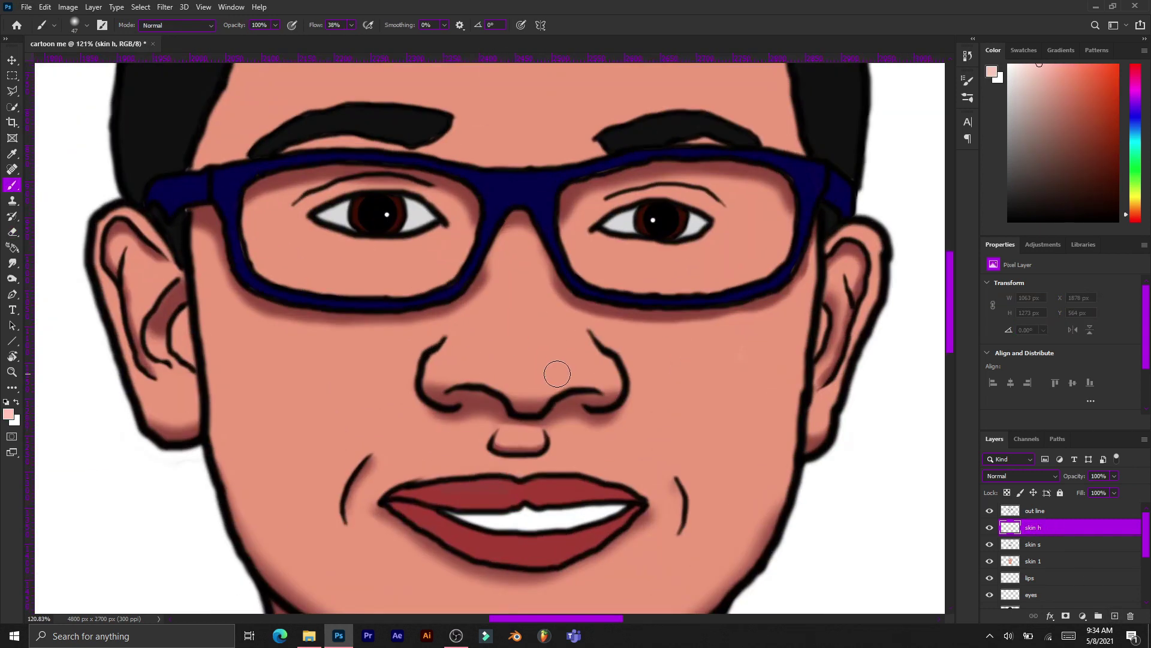
{"action": "left_click_drag", "start_coordinate": [463, 360], "coordinate": [630, 346]}
{"action": "left_click_drag", "start_coordinate": [539, 342], "coordinate": [498, 240]}
{"action": "scroll", "coordinate": [711, 357], "scroll_direction": "down", "scroll_amount": 3}
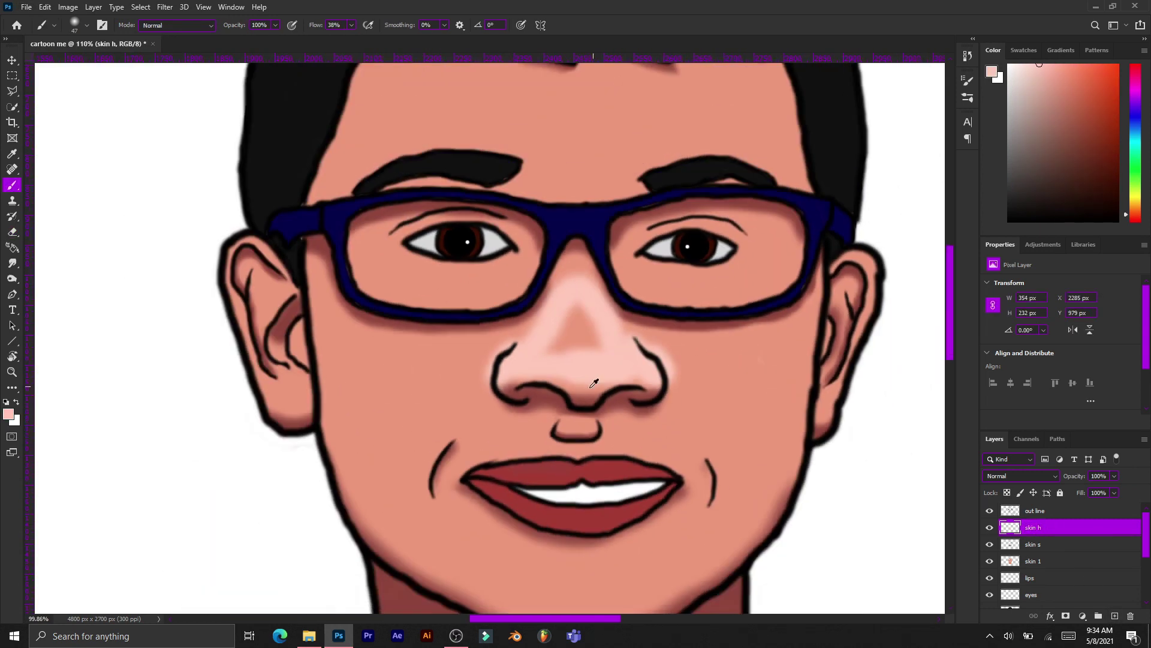
{"action": "left_click_drag", "start_coordinate": [324, 315], "coordinate": [330, 405]}
{"action": "key", "text": "ctrl+z"}
{"action": "scroll", "coordinate": [367, 530], "scroll_direction": "up", "scroll_amount": 2}
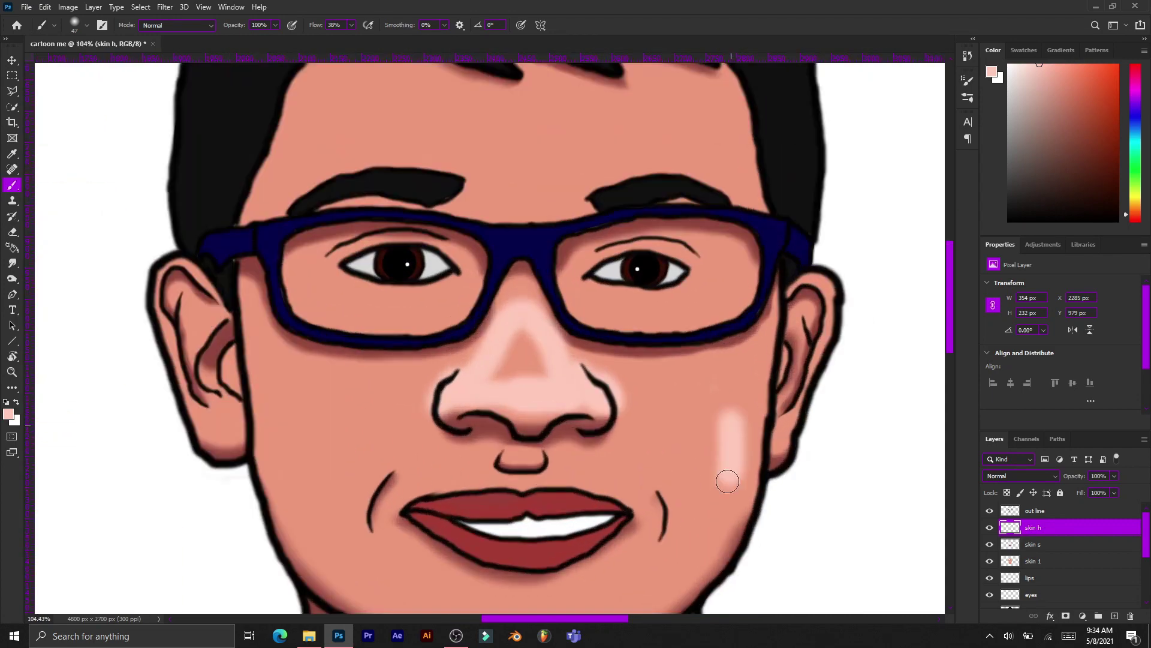
{"action": "left_click_drag", "start_coordinate": [727, 475], "coordinate": [761, 336]}
{"action": "mouse_move", "coordinate": [282, 506]}
{"action": "left_mouse_down"}
{"action": "mouse_move", "coordinate": [262, 372]}
{"action": "mouse_move", "coordinate": [300, 416]}
{"action": "left_mouse_up"}
Step: Add more highlight to the left cheek and both sides of the forehead
{"action": "scroll", "coordinate": [300, 416], "scroll_direction": "up", "scroll_amount": 3}
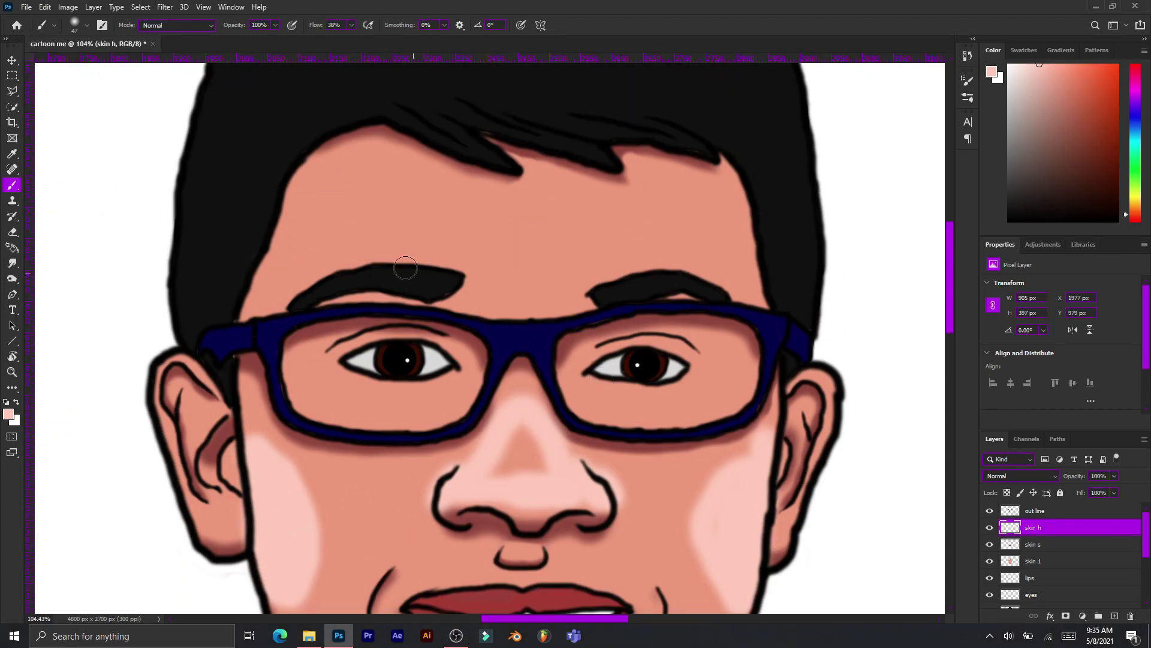
{"action": "left_click_drag", "start_coordinate": [312, 287], "coordinate": [300, 168]}
{"action": "left_click_drag", "start_coordinate": [728, 205], "coordinate": [734, 287]}
{"action": "scroll", "coordinate": [258, 295], "scroll_direction": "down", "scroll_amount": 5}
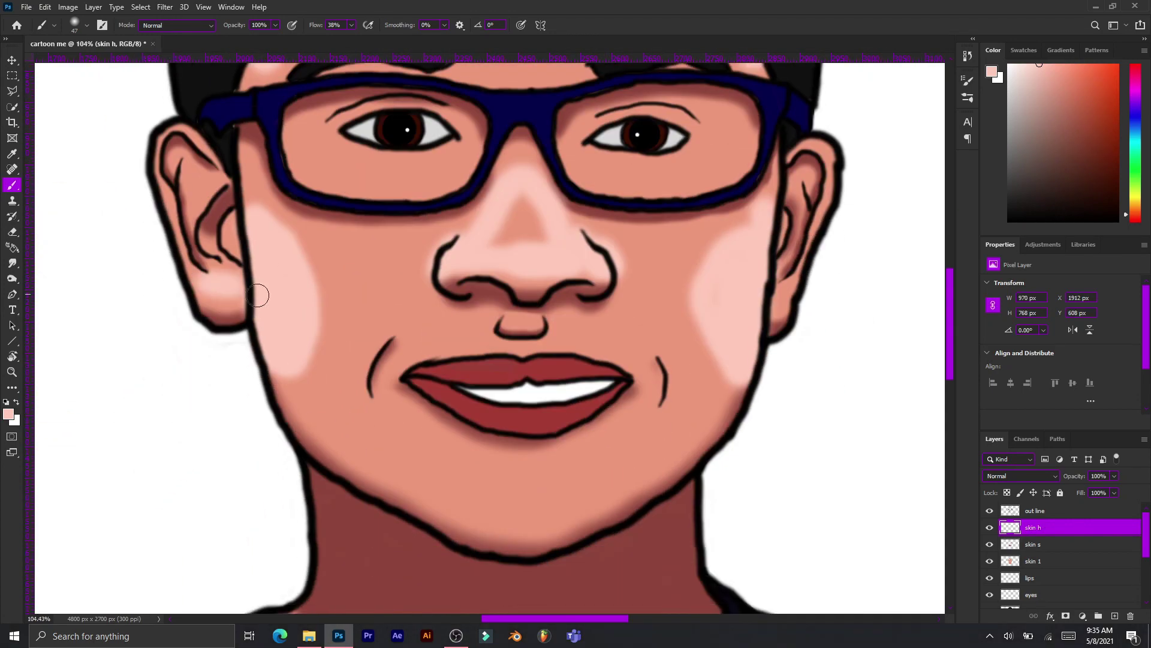
{"action": "scroll", "coordinate": [178, 143], "scroll_direction": "down", "scroll_amount": 3}
{"action": "scroll", "coordinate": [237, 296], "scroll_direction": "down", "scroll_amount": 2}
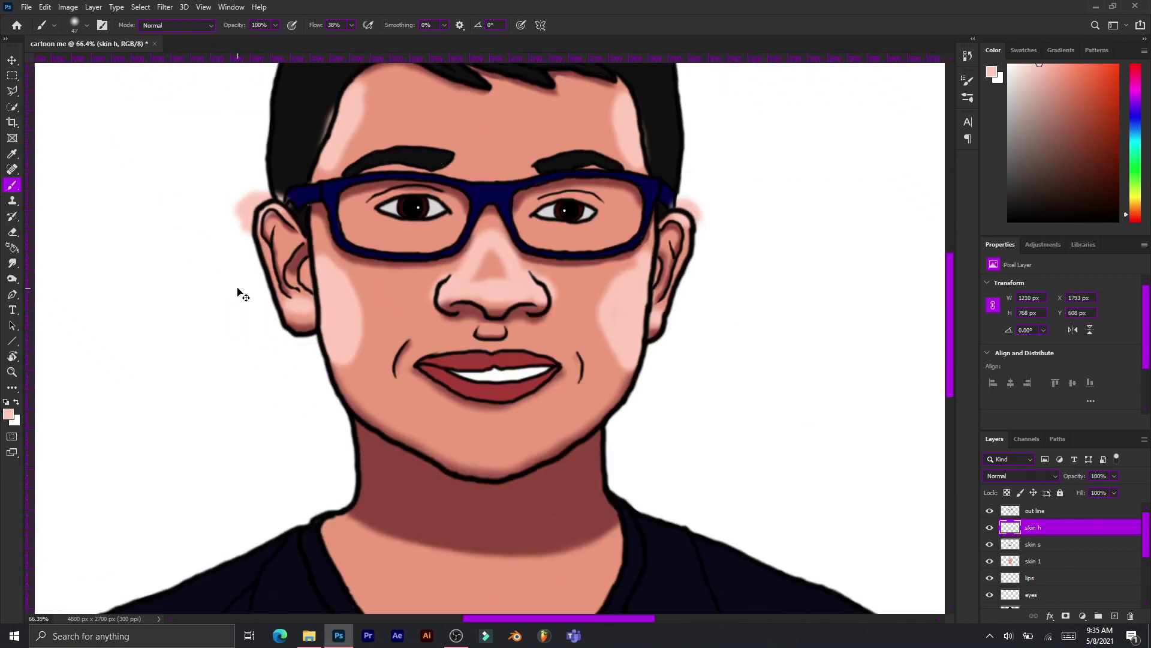
{"action": "scroll", "coordinate": [474, 257], "scroll_direction": "up", "scroll_amount": 5}
Step: Switch to the Eraser and remove the pink smudge beside the left ear
{"action": "right_click", "coordinate": [354, 318]}
{"action": "key", "text": "Escape"}
{"action": "key", "text": "e"}
{"action": "left_click_drag", "start_coordinate": [475, 255], "coordinate": [423, 383]}
{"action": "scroll", "coordinate": [608, 208], "scroll_direction": "up", "scroll_amount": 3}
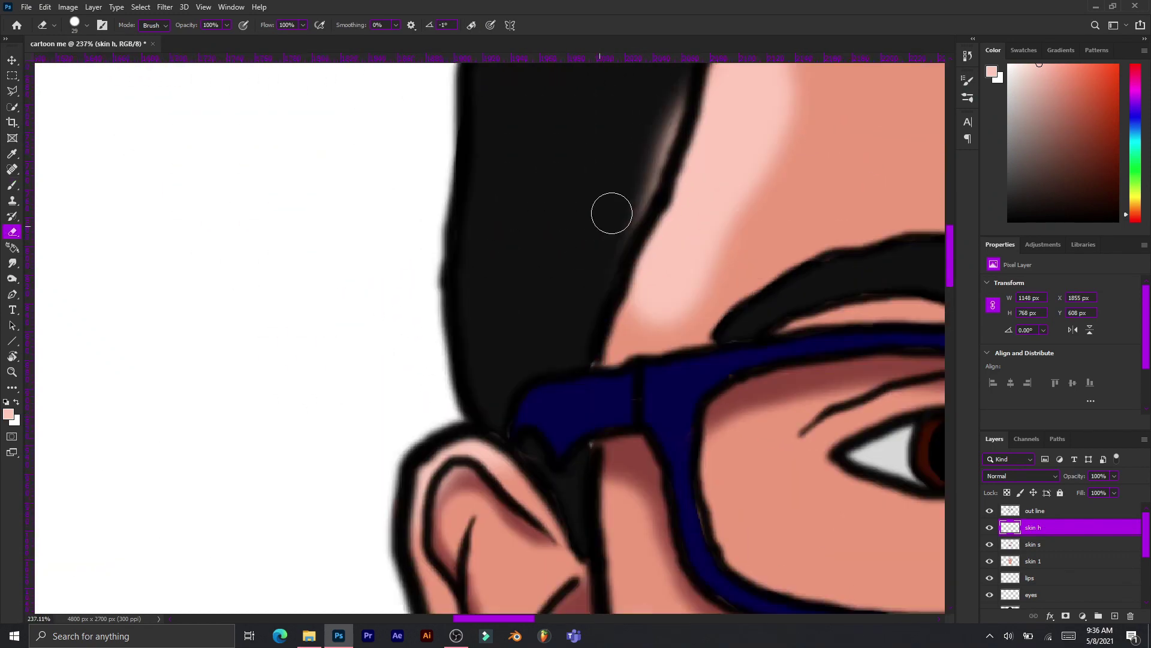
{"action": "scroll", "coordinate": [637, 186], "scroll_direction": "down", "scroll_amount": 2}
{"action": "scroll", "coordinate": [795, 331], "scroll_direction": "up", "scroll_amount": 3}
{"action": "scroll", "coordinate": [795, 331], "scroll_direction": "down", "scroll_amount": 3}
{"action": "scroll", "coordinate": [892, 329], "scroll_direction": "down", "scroll_amount": 2}
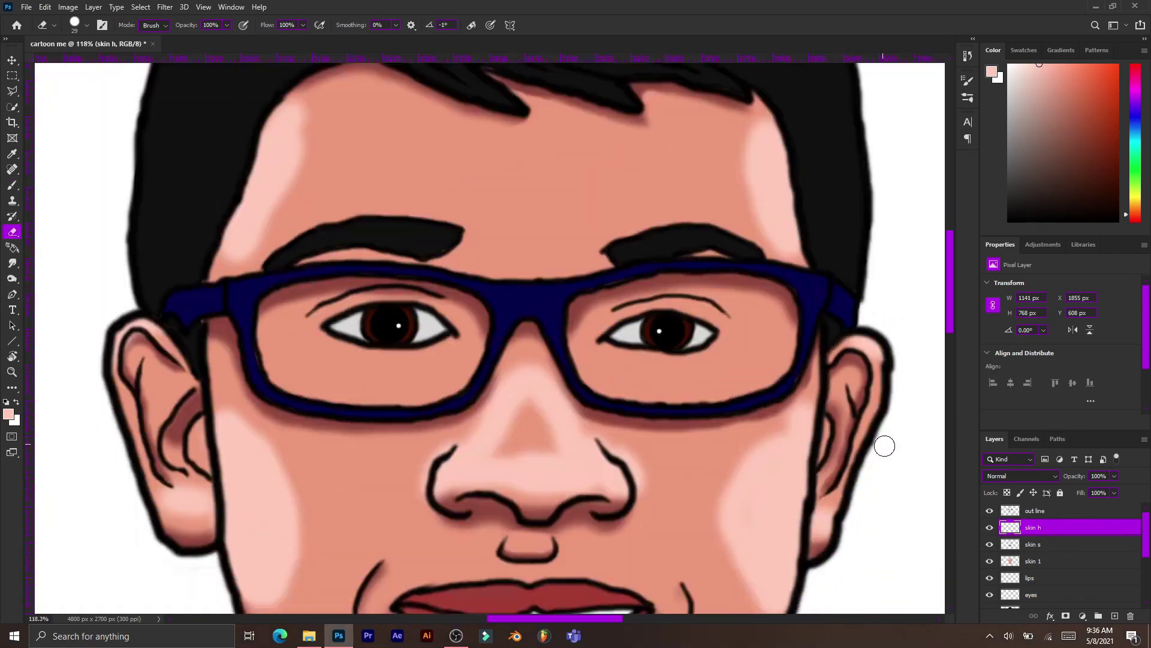
{"action": "scroll", "coordinate": [887, 445], "scroll_direction": "down", "scroll_amount": 5}
{"action": "scroll", "coordinate": [676, 377], "scroll_direction": "up", "scroll_amount": 3}
Step: Enlarge the eraser, fade most of the right cheek highlight, then undo
{"action": "right_click", "coordinate": [478, 366]}
{"action": "key", "text": "Return"}
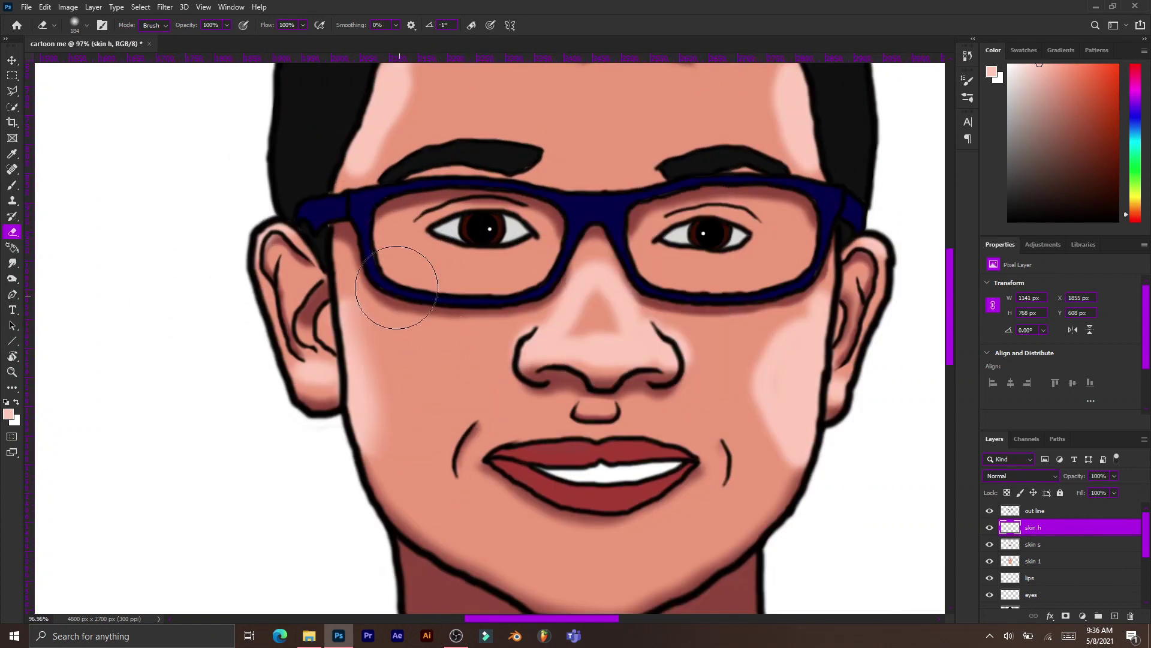
{"action": "left_click_drag", "start_coordinate": [767, 359], "coordinate": [740, 408]}
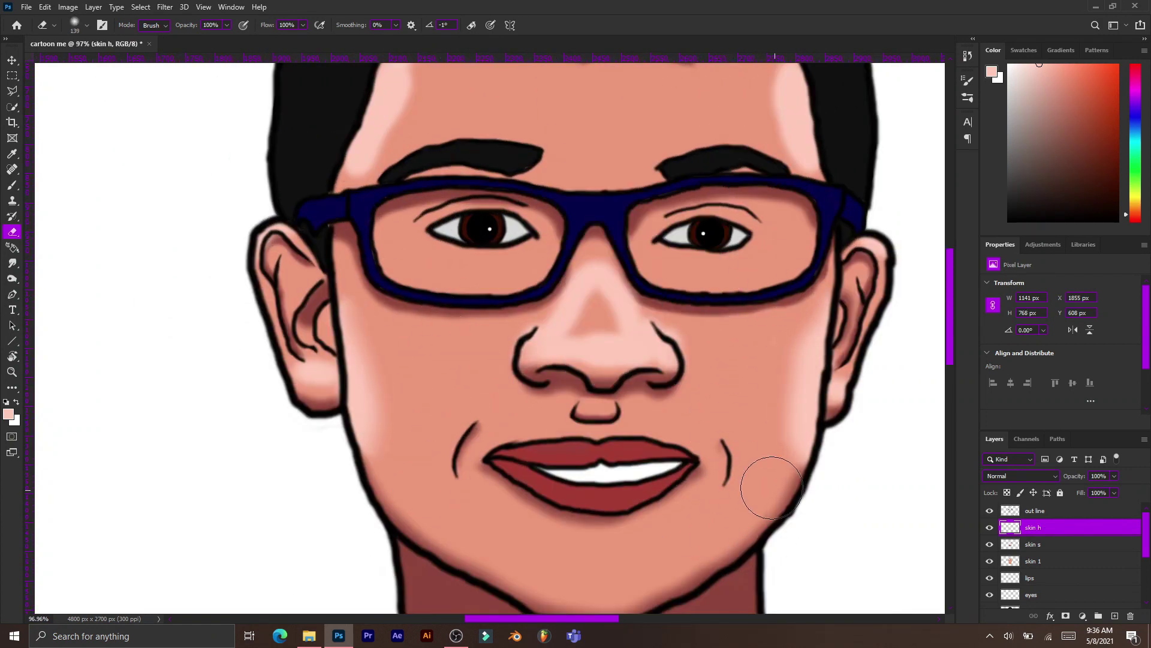
{"action": "scroll", "coordinate": [249, 386], "scroll_direction": "up", "scroll_amount": 3}
{"action": "scroll", "coordinate": [675, 359], "scroll_direction": "right", "scroll_amount": 8}
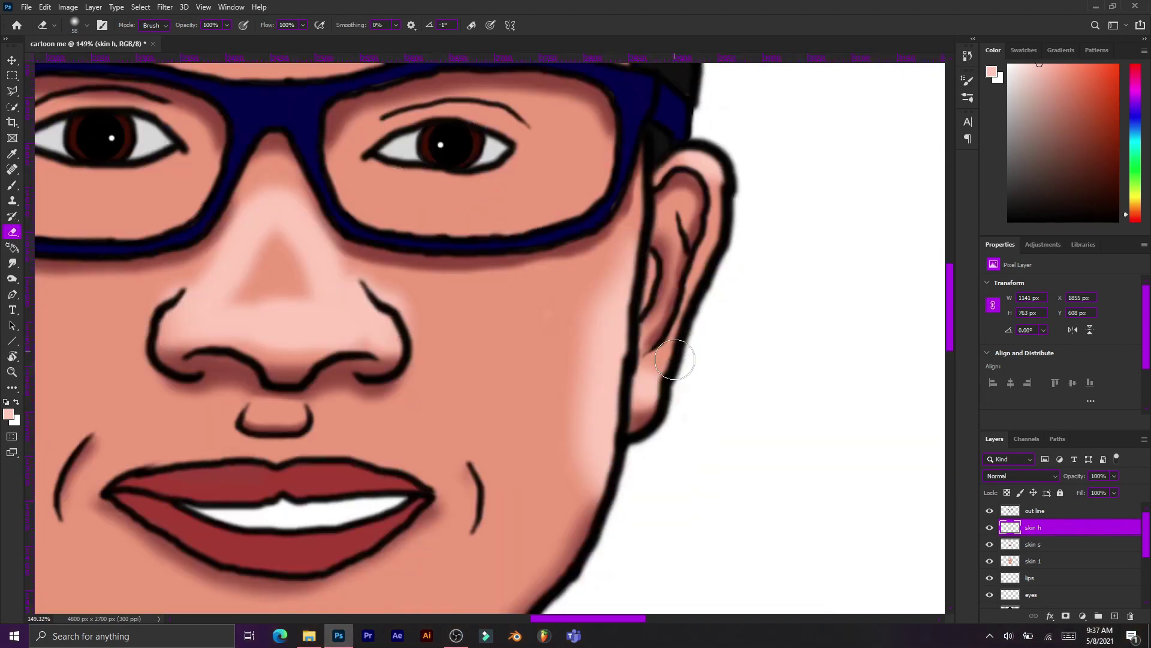
{"action": "scroll", "coordinate": [674, 360], "scroll_direction": "down", "scroll_amount": 2}
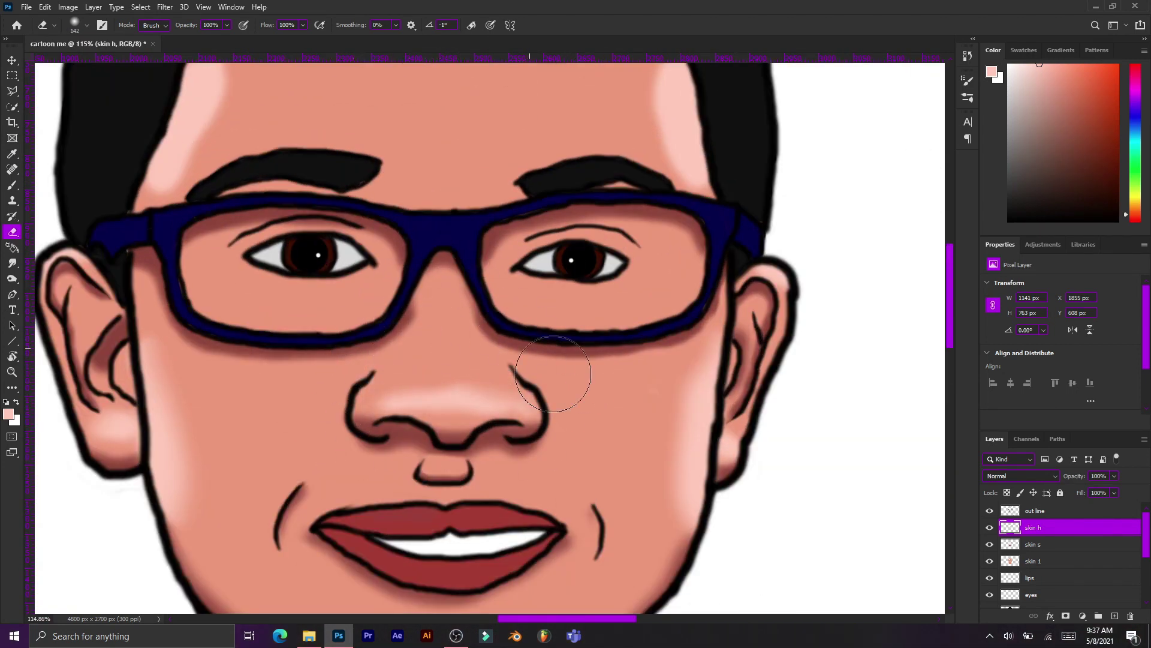
{"action": "key", "text": "ctrl+z"}
{"action": "key", "text": "ctrl+z"}
{"action": "key", "text": "ctrl+z"}
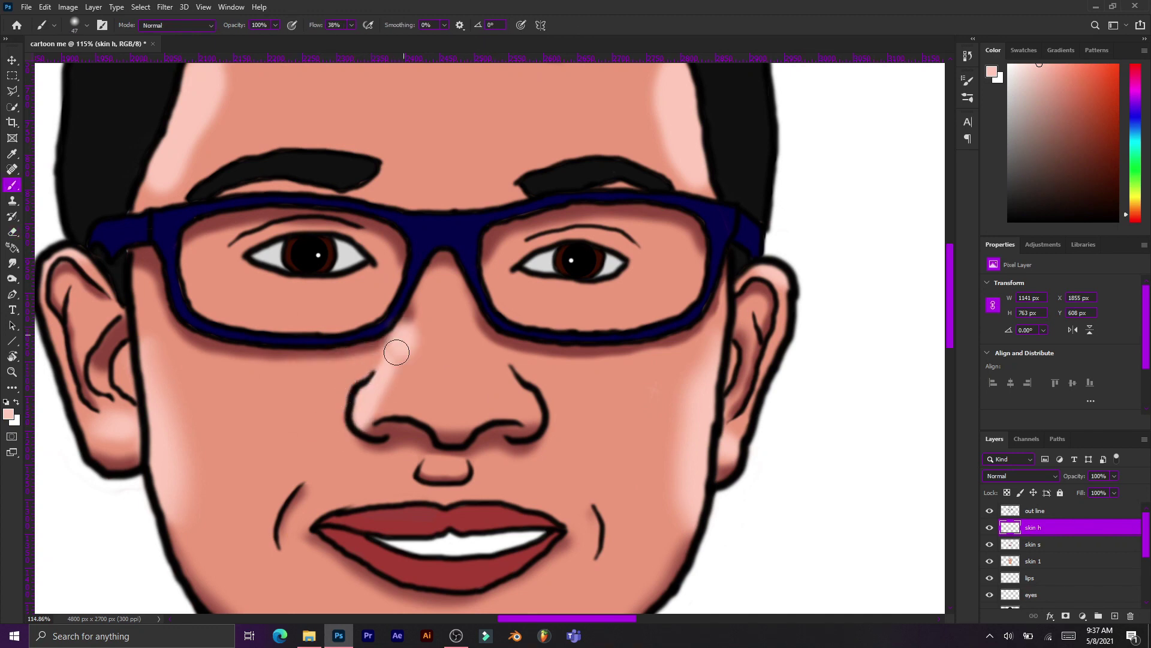
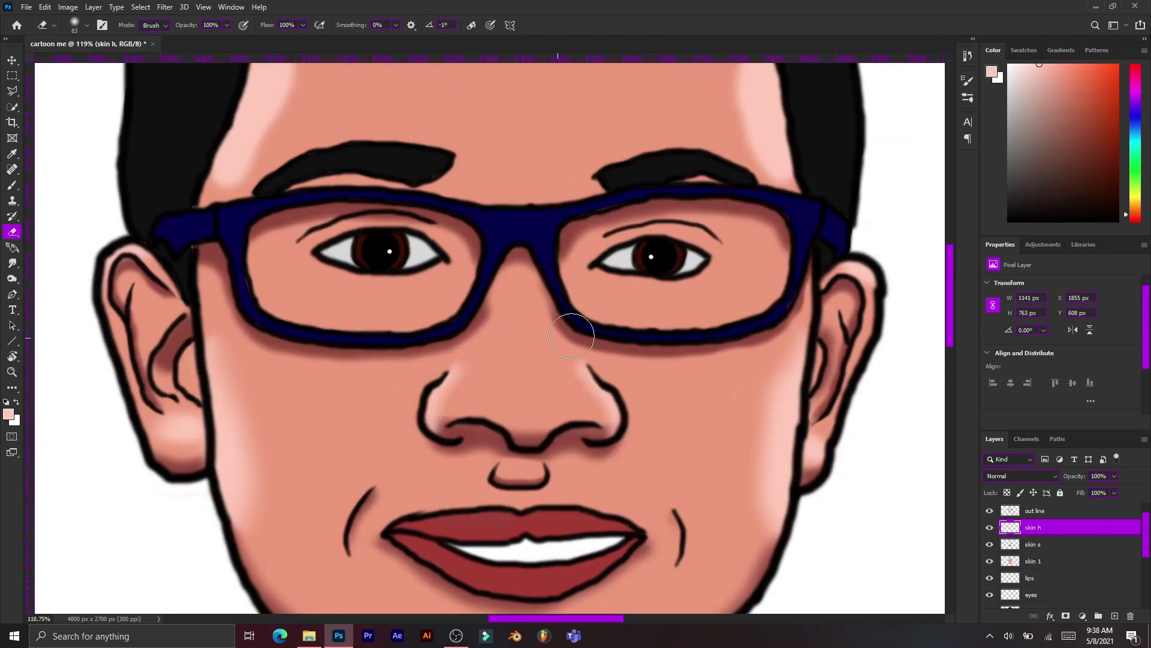
Step: Fit the portrait on screen and briefly toggle the water background layer's visibility
{"action": "key", "text": "ctrl+0"}
{"action": "scroll", "coordinate": [1061, 557], "scroll_direction": "down", "scroll_amount": 5}
{"action": "left_click", "coordinate": [990, 583]}
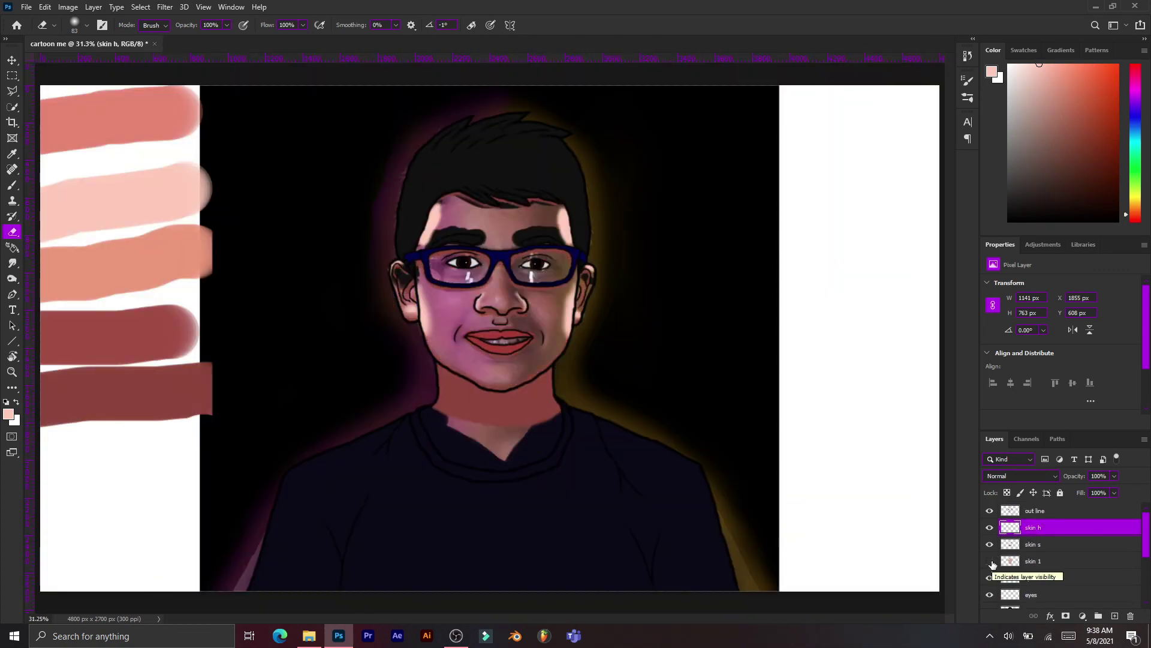
{"action": "left_click", "coordinate": [989, 583]}
{"action": "scroll", "coordinate": [429, 175], "scroll_direction": "up", "scroll_amount": 5}
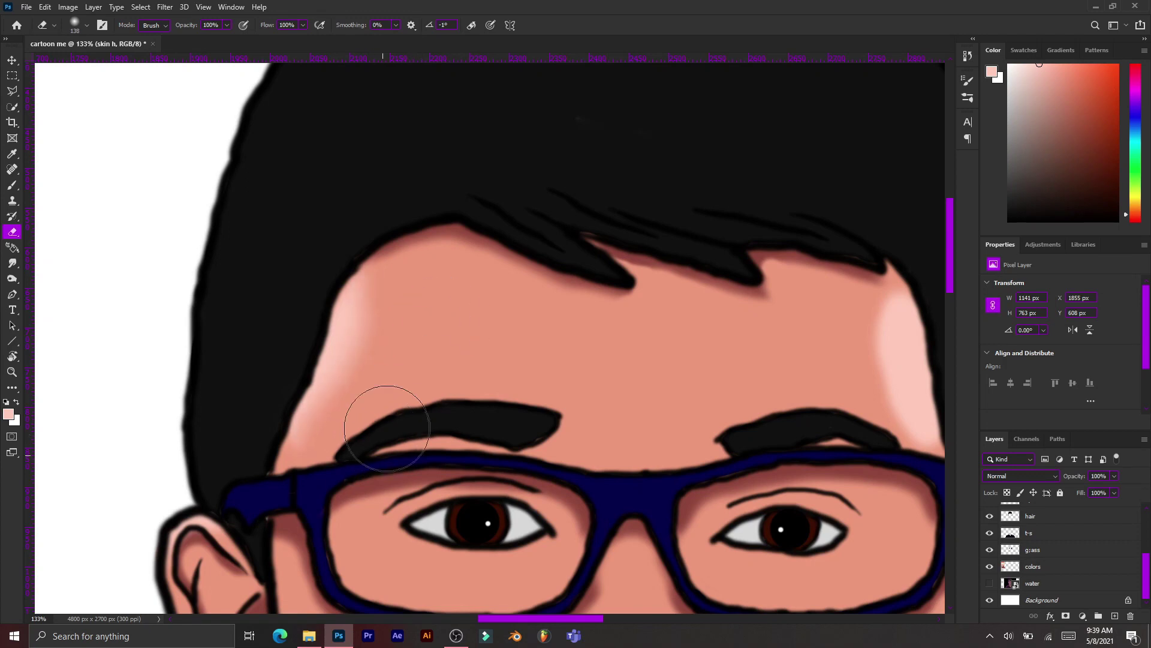
{"action": "scroll", "coordinate": [670, 393], "scroll_direction": "down", "scroll_amount": 5}
{"action": "scroll", "coordinate": [586, 522], "scroll_direction": "down", "scroll_amount": 3}
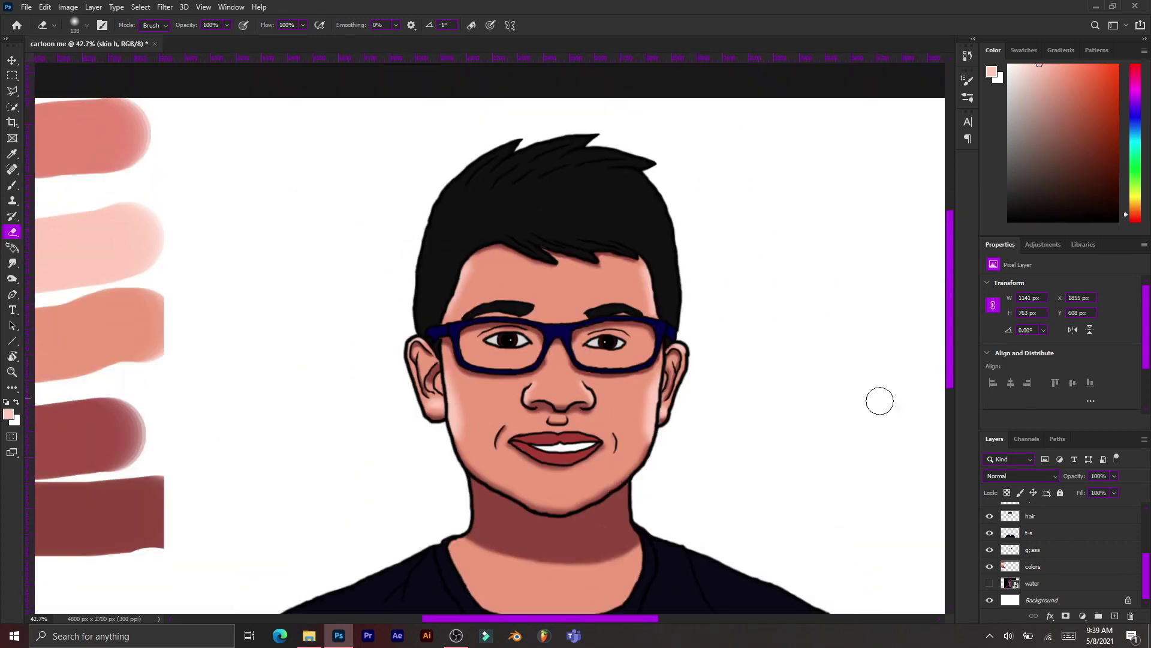
{"action": "key", "text": "alt+bracketleft"}
{"action": "scroll", "coordinate": [480, 462], "scroll_direction": "down", "scroll_amount": 2}
{"action": "scroll", "coordinate": [79, 293], "scroll_direction": "up", "scroll_amount": 2}
Step: Brush dark red shading from the swatch across the neck below the chin
{"action": "key", "text": "b"}
{"action": "scroll", "coordinate": [509, 359], "scroll_direction": "up", "scroll_amount": 3}
{"action": "scroll", "coordinate": [136, 326], "scroll_direction": "down", "scroll_amount": 3}
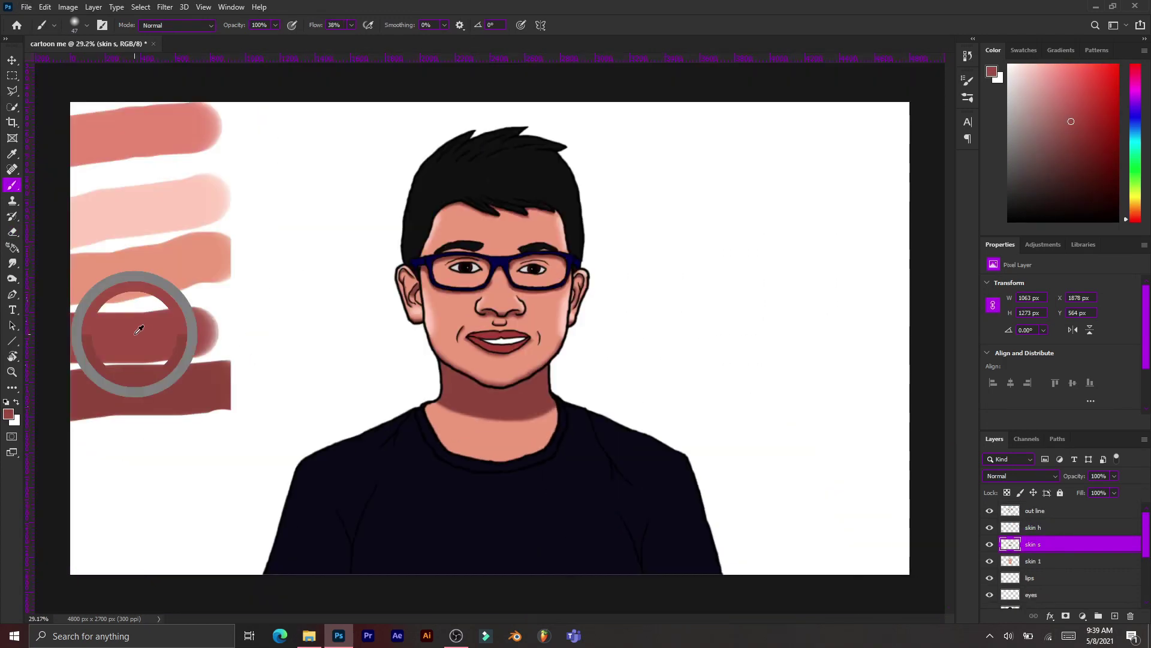
{"action": "left_click", "coordinate": [206, 381], "text": "alt"}
{"action": "scroll", "coordinate": [438, 435], "scroll_direction": "up", "scroll_amount": 5}
{"action": "left_click_drag", "start_coordinate": [660, 258], "coordinate": [635, 461]}
{"action": "scroll", "coordinate": [429, 508], "scroll_direction": "left", "scroll_amount": 3}
{"action": "mouse_move", "coordinate": [83, 336]}
{"action": "left_mouse_down"}
{"action": "mouse_move", "coordinate": [249, 497]}
{"action": "mouse_move", "coordinate": [593, 492]}
{"action": "left_mouse_up"}
{"action": "right_click", "coordinate": [795, 407]}
Step: Erase the dark red overspill outside the neck outline with a softer, smaller eraser
{"action": "key", "text": "e"}
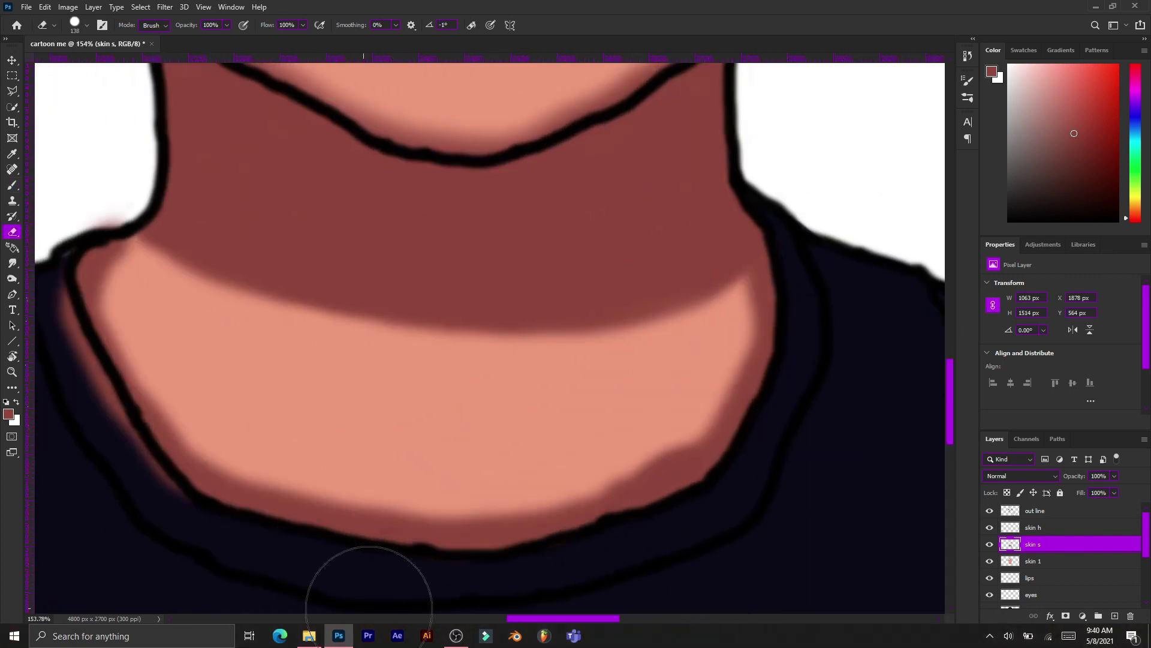
{"action": "left_click_drag", "start_coordinate": [129, 501], "coordinate": [24, 336]}
{"action": "right_click", "coordinate": [347, 401]}
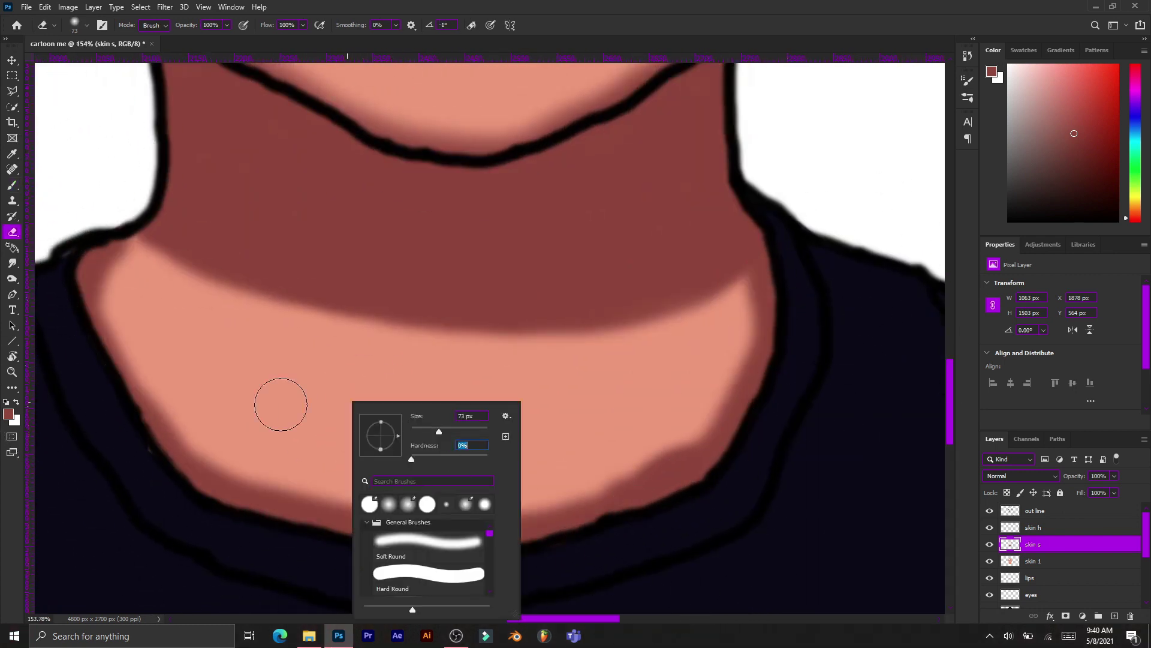
{"action": "mouse_move", "coordinate": [280, 403]}
{"action": "left_mouse_down"}
{"action": "mouse_move", "coordinate": [438, 458]}
{"action": "mouse_move", "coordinate": [625, 414]}
{"action": "mouse_move", "coordinate": [657, 377]}
{"action": "mouse_move", "coordinate": [159, 309]}
{"action": "left_mouse_up"}
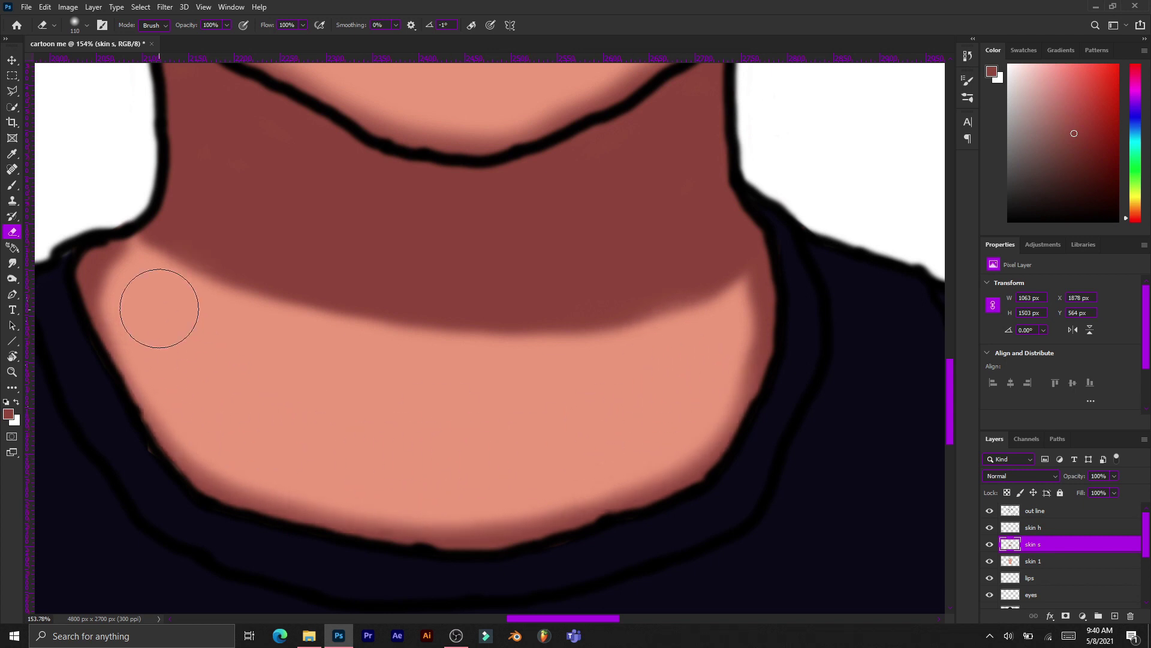
{"action": "key", "text": "bracketleft"}
{"action": "key", "text": "bracketleft"}
{"action": "key", "text": "bracketleft"}
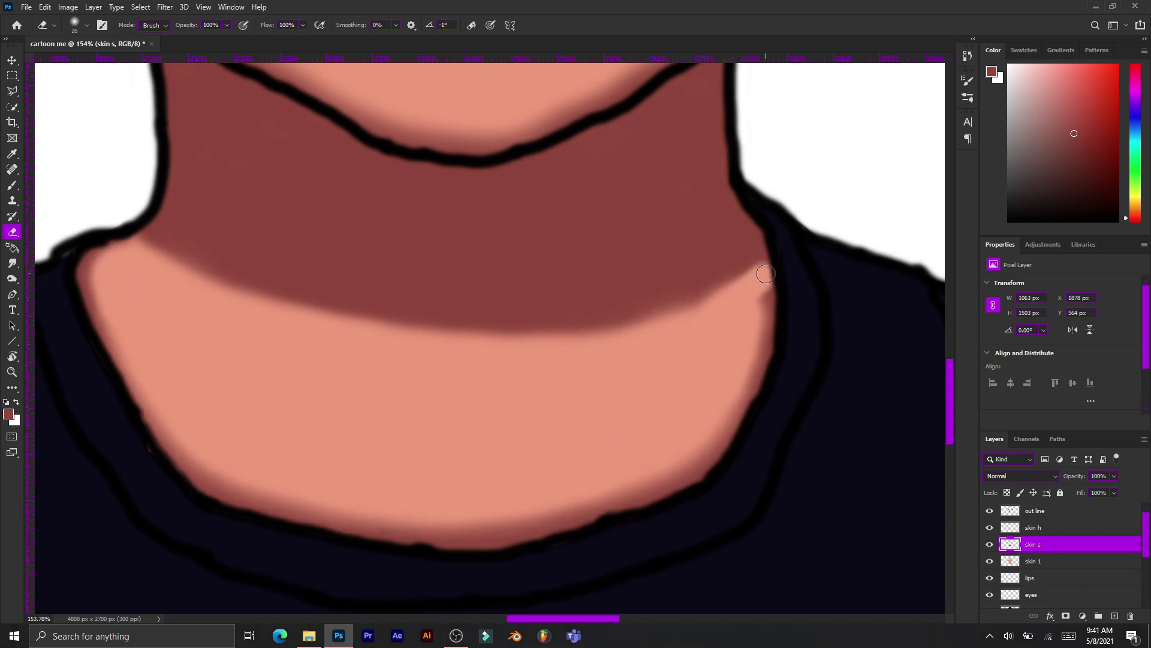
{"action": "key", "text": "ctrl+0"}
{"action": "type", "text": "glass h"}
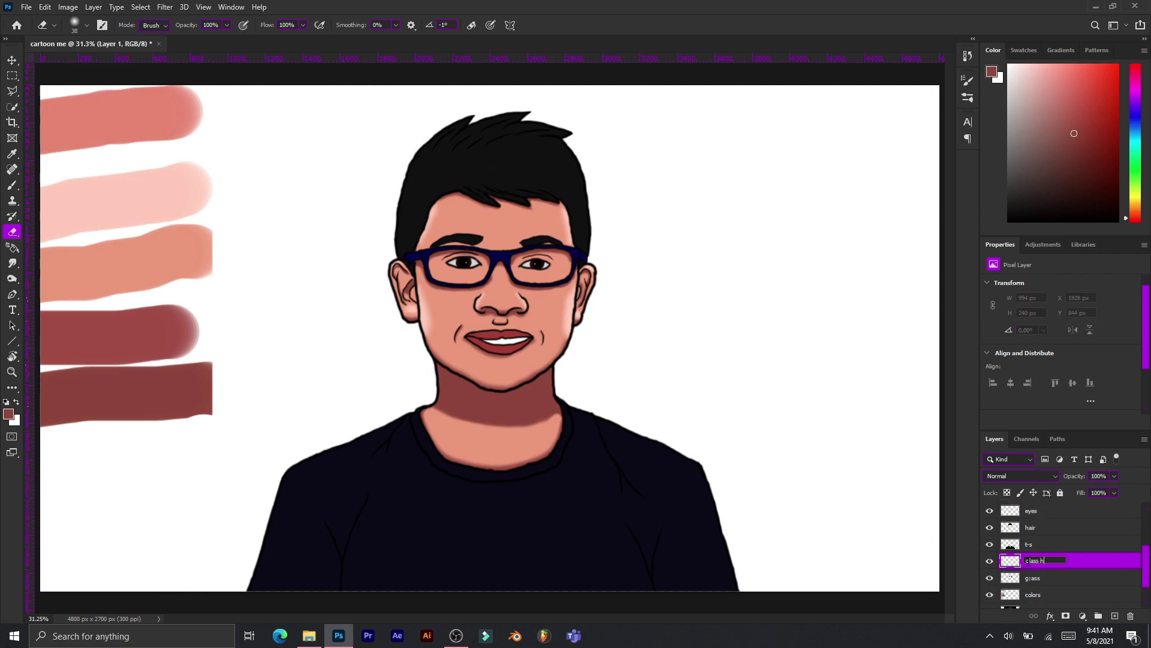
Step: Confirm the 'glass h' layer name and choose a light purple highlight colour
{"action": "key", "text": "Return"}
{"action": "scroll", "coordinate": [497, 258], "scroll_direction": "up", "scroll_amount": 5}
{"action": "key", "text": "b"}
{"action": "left_click", "coordinate": [1126, 113]}
{"action": "left_click", "coordinate": [1066, 64]}
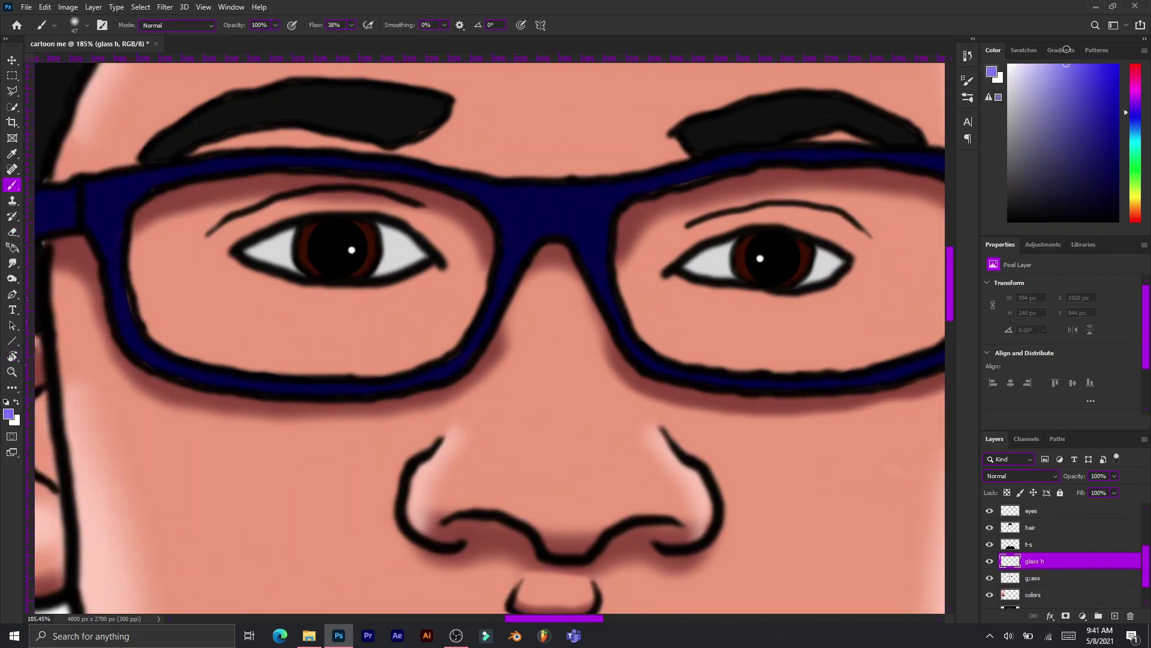
Step: Paint light purple highlights on the glasses bridge, top frame bar and right temple
{"action": "mouse_move", "coordinate": [540, 186]}
{"action": "left_mouse_down"}
{"action": "mouse_move", "coordinate": [502, 257]}
{"action": "mouse_move", "coordinate": [611, 198]}
{"action": "mouse_move", "coordinate": [623, 324]}
{"action": "left_mouse_up"}
{"action": "left_click_drag", "start_coordinate": [102, 192], "coordinate": [444, 174]}
{"action": "left_click_drag", "start_coordinate": [624, 192], "coordinate": [911, 153]}
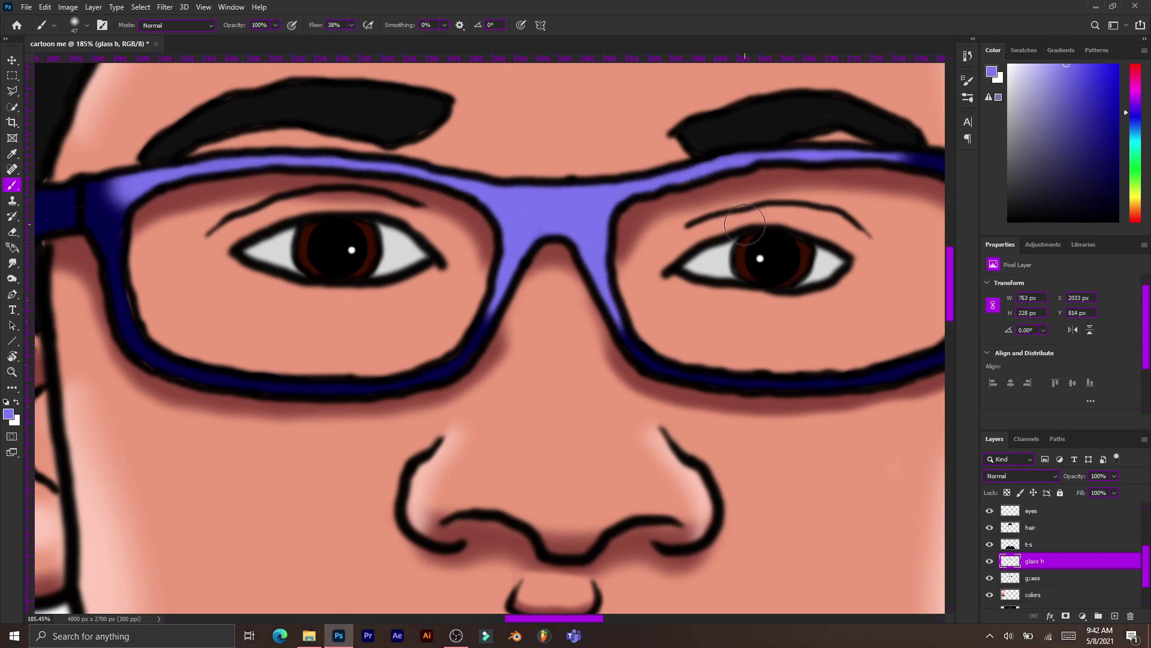
{"action": "scroll", "coordinate": [211, 187], "scroll_direction": "down", "scroll_amount": 2}
{"action": "scroll", "coordinate": [746, 188], "scroll_direction": "up", "scroll_amount": 1}
{"action": "left_click_drag", "start_coordinate": [791, 192], "coordinate": [887, 239]}
Step: Erase the bridge highlight down to a thin purple streak
{"action": "key", "text": "e"}
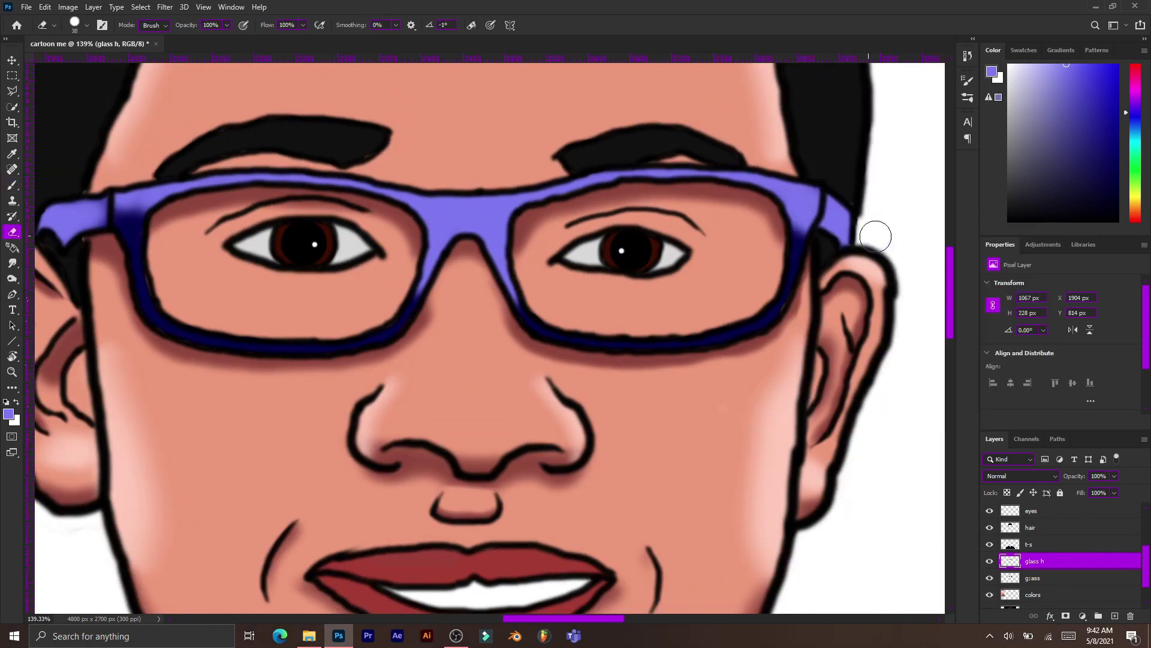
{"action": "scroll", "coordinate": [464, 300], "scroll_direction": "up", "scroll_amount": 2}
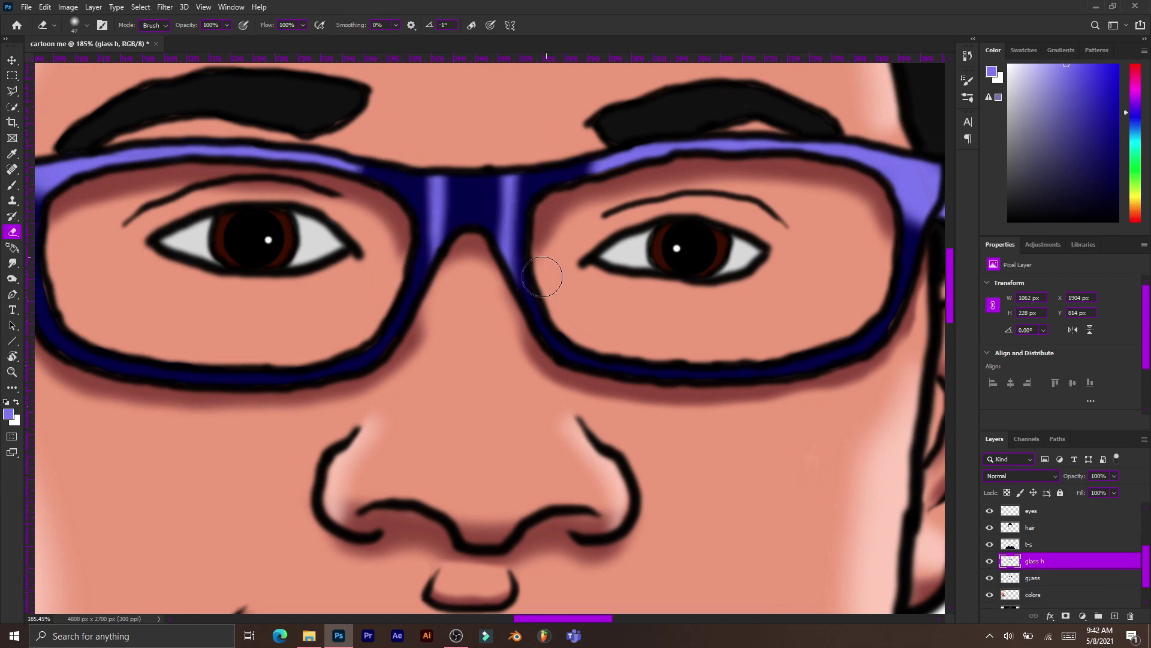
{"action": "left_click_drag", "start_coordinate": [542, 276], "coordinate": [510, 264]}
{"action": "scroll", "coordinate": [509, 264], "scroll_direction": "down", "scroll_amount": 3}
{"action": "scroll", "coordinate": [386, 206], "scroll_direction": "up", "scroll_amount": 3}
{"action": "scroll", "coordinate": [627, 240], "scroll_direction": "right", "scroll_amount": 4}
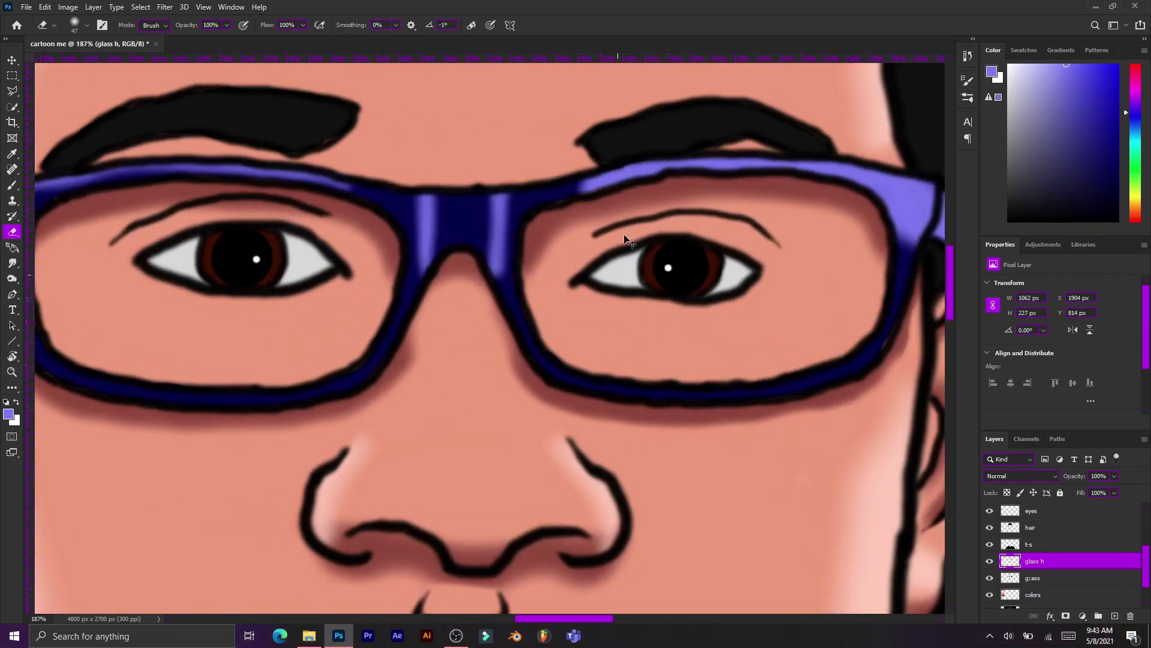
{"action": "scroll", "coordinate": [893, 217], "scroll_direction": "down", "scroll_amount": 3}
{"action": "scroll", "coordinate": [368, 255], "scroll_direction": "up", "scroll_amount": 3}
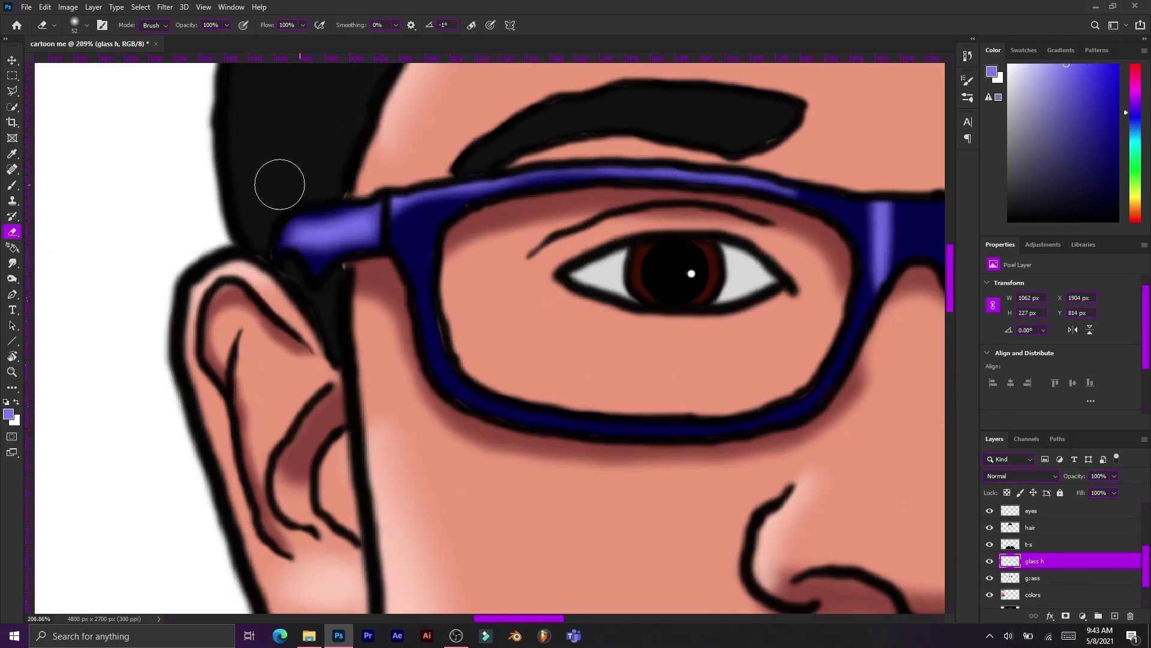
{"action": "scroll", "coordinate": [280, 185], "scroll_direction": "down", "scroll_amount": 3}
{"action": "scroll", "coordinate": [745, 217], "scroll_direction": "up", "scroll_amount": 3}
{"action": "key", "text": "ctrl+0"}
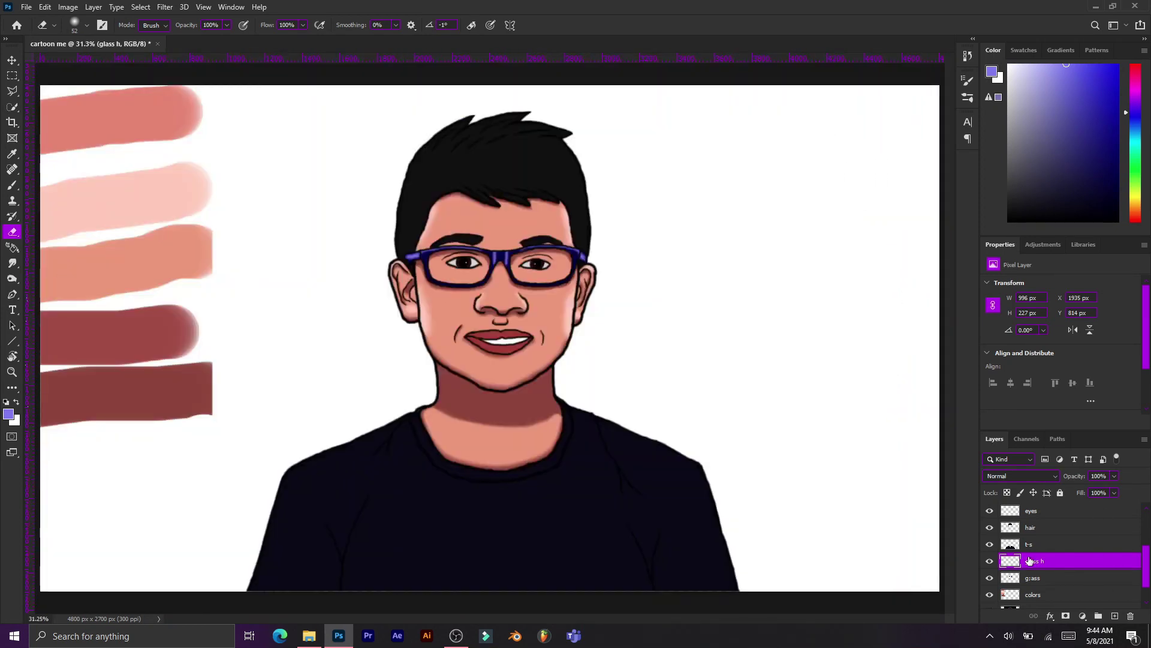
Step: Add a new 'hair h' layer and make white the brush colour
{"action": "key", "text": "ctrl+shift+alt+n"}
{"action": "double_click", "coordinate": [1034, 580]}
{"action": "type", "text": "hair h"}
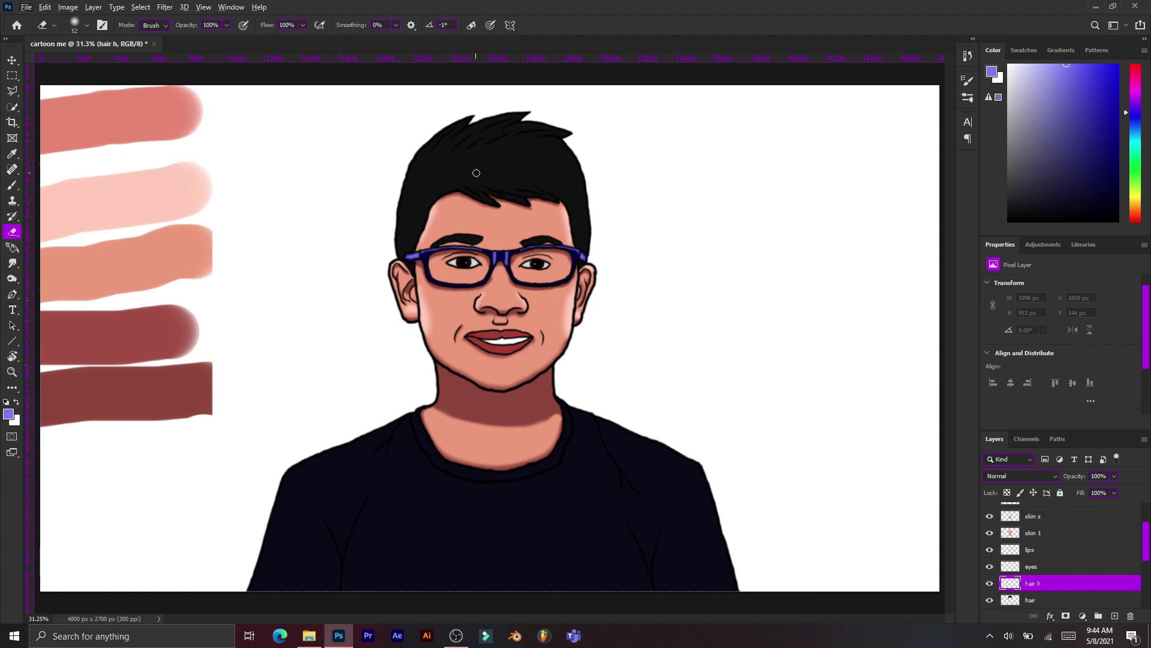
{"action": "key", "text": "b"}
{"action": "key", "text": "x"}
{"action": "scroll", "coordinate": [476, 172], "scroll_direction": "up", "scroll_amount": 3}
{"action": "scroll", "coordinate": [476, 173], "scroll_direction": "up", "scroll_amount": 3}
Step: Paint white highlights along the hair's left and right edges and bottom fringe
{"action": "left_click_drag", "start_coordinate": [489, 353], "coordinate": [580, 84]}
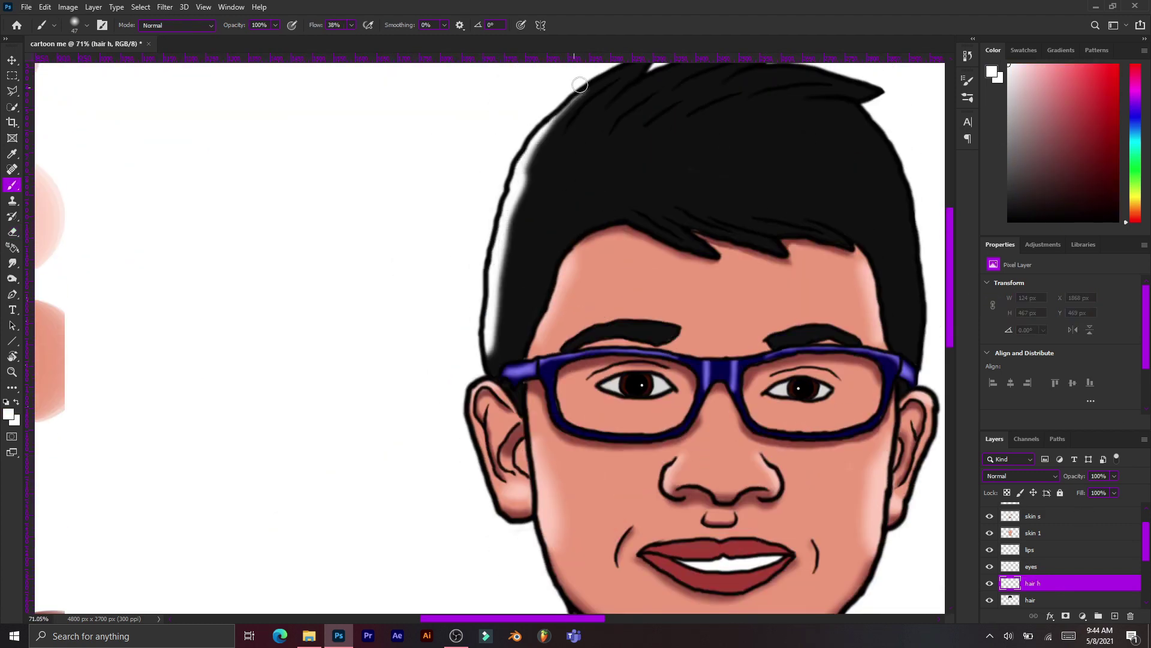
{"action": "scroll", "coordinate": [580, 85], "scroll_direction": "right", "scroll_amount": 3}
{"action": "left_click_drag", "start_coordinate": [699, 118], "coordinate": [755, 328]}
{"action": "scroll", "coordinate": [435, 158], "scroll_direction": "up", "scroll_amount": 3}
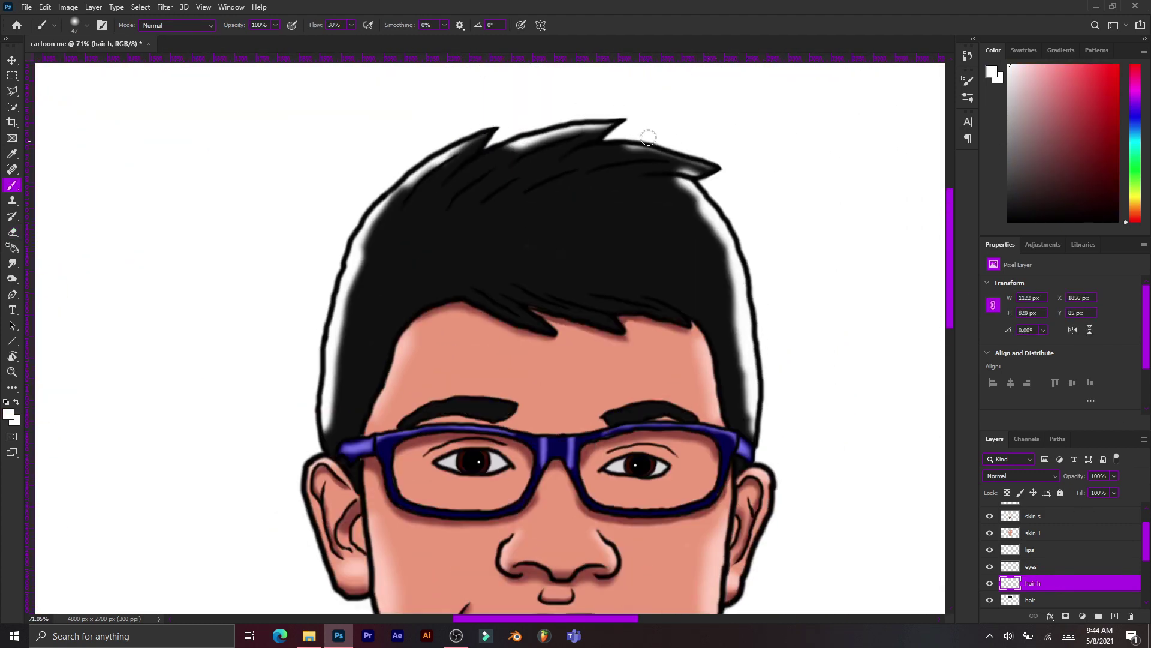
{"action": "left_click_drag", "start_coordinate": [495, 289], "coordinate": [681, 309]}
{"action": "left_click_drag", "start_coordinate": [359, 279], "coordinate": [354, 296]}
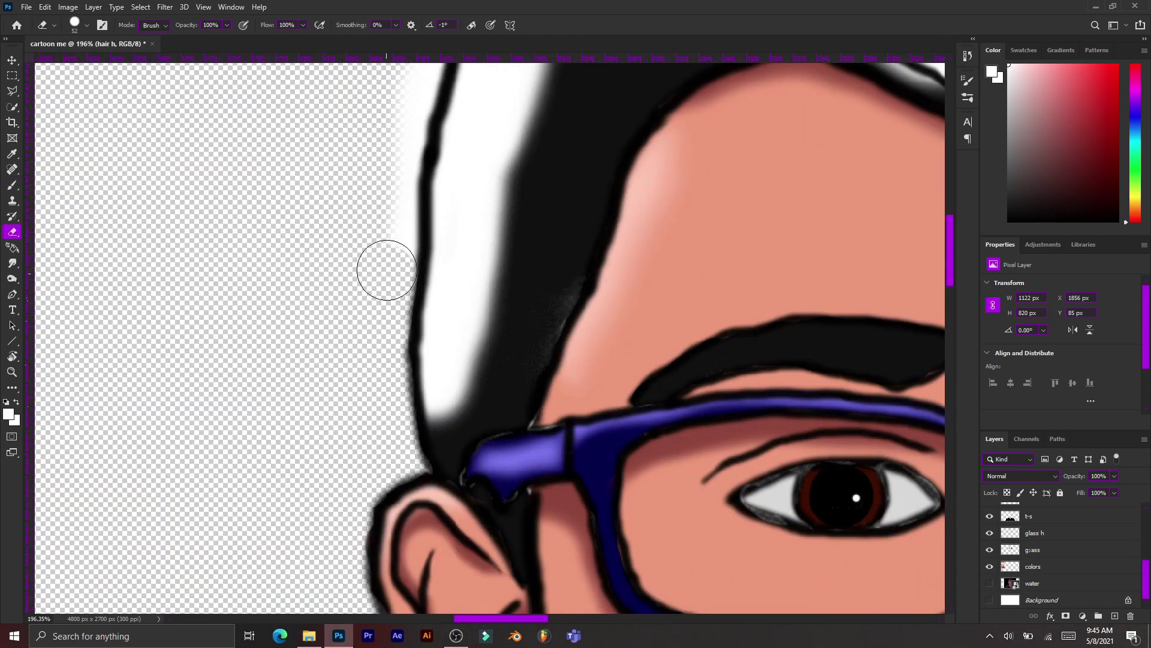
Step: Erase the white halo above the hair spikes and along the right hair edge
{"action": "scroll", "coordinate": [420, 222], "scroll_direction": "up", "scroll_amount": 3}
{"action": "scroll", "coordinate": [467, 215], "scroll_direction": "up", "scroll_amount": 3}
{"action": "scroll", "coordinate": [600, 162], "scroll_direction": "up", "scroll_amount": 3}
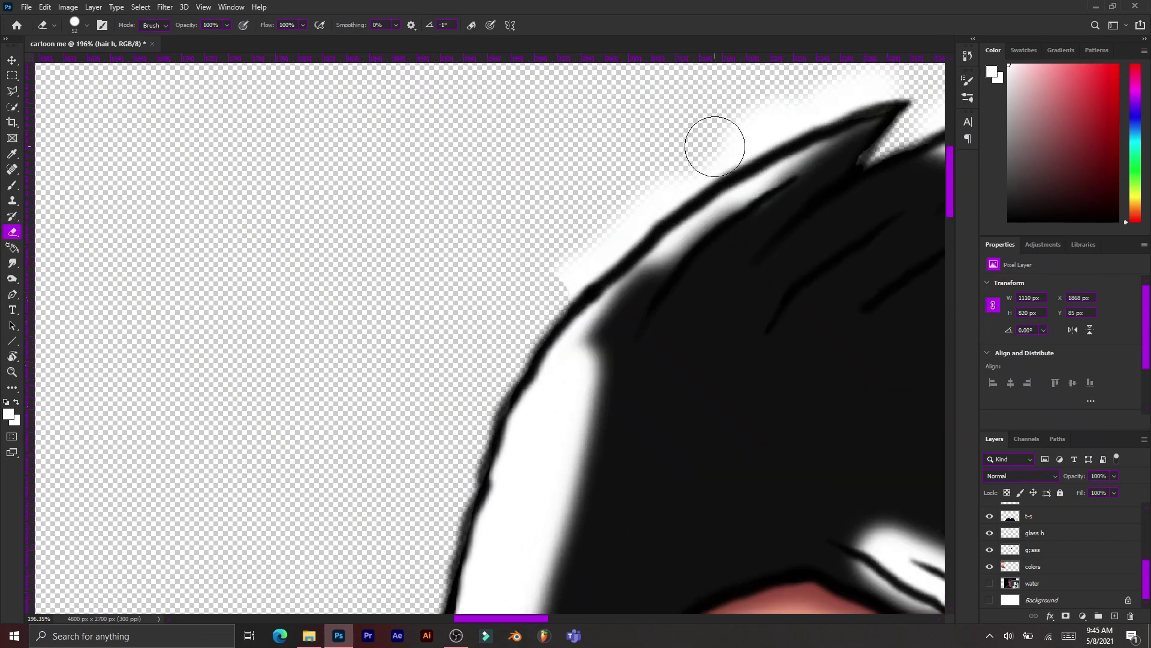
{"action": "left_click_drag", "start_coordinate": [714, 147], "coordinate": [742, 128]}
{"action": "scroll", "coordinate": [743, 129], "scroll_direction": "up", "scroll_amount": 1}
{"action": "scroll", "coordinate": [720, 128], "scroll_direction": "right", "scroll_amount": 3}
{"action": "scroll", "coordinate": [780, 132], "scroll_direction": "right", "scroll_amount": 2}
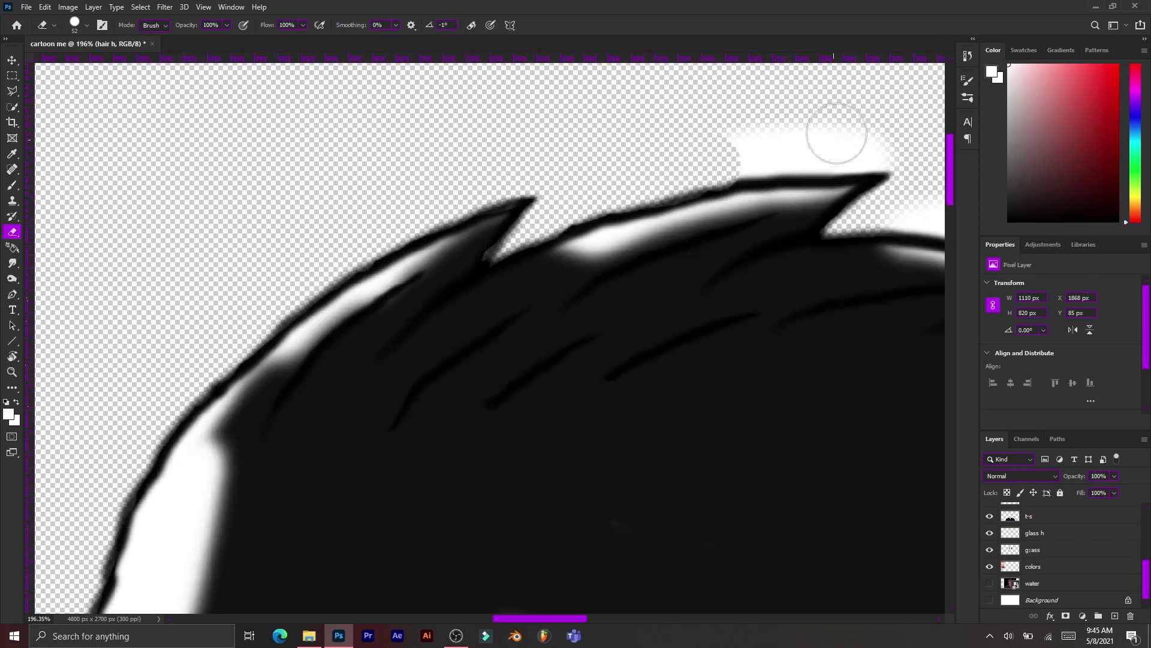
{"action": "left_click_drag", "start_coordinate": [837, 133], "coordinate": [766, 162]}
{"action": "scroll", "coordinate": [765, 162], "scroll_direction": "right", "scroll_amount": 5}
{"action": "left_click_drag", "start_coordinate": [848, 277], "coordinate": [594, 203]}
{"action": "scroll", "coordinate": [872, 332], "scroll_direction": "down", "scroll_amount": 2}
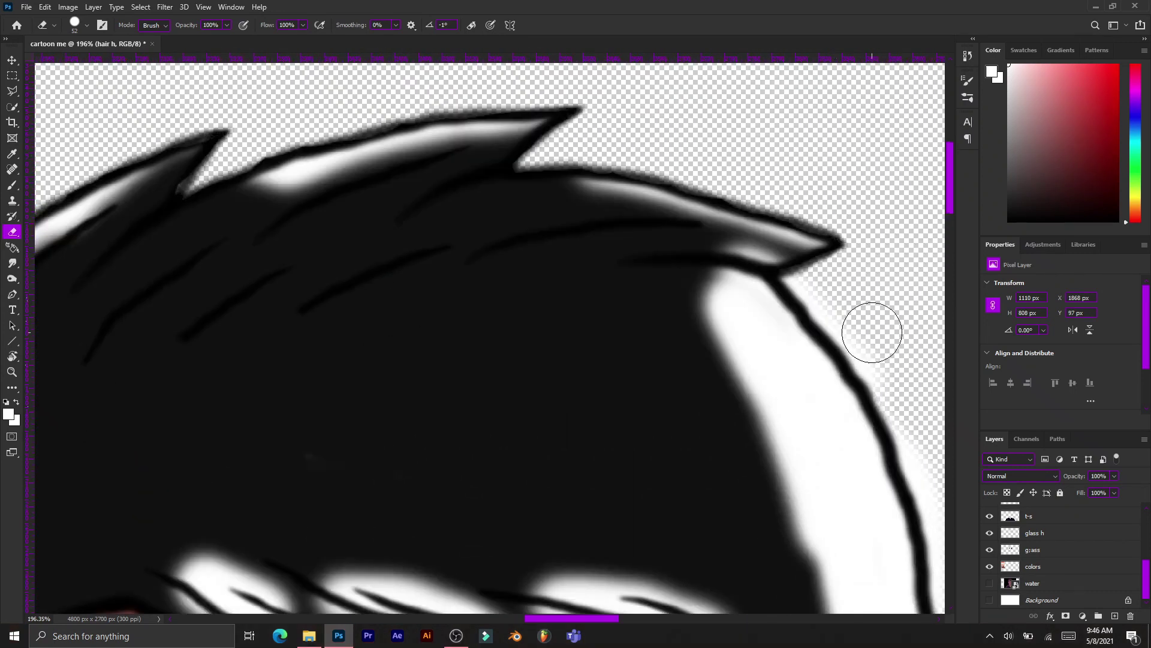
{"action": "scroll", "coordinate": [872, 333], "scroll_direction": "down", "scroll_amount": 5}
{"action": "left_click_drag", "start_coordinate": [809, 476], "coordinate": [805, 120]}
{"action": "scroll", "coordinate": [804, 121], "scroll_direction": "up", "scroll_amount": 3}
{"action": "scroll", "coordinate": [778, 249], "scroll_direction": "up", "scroll_amount": 2}
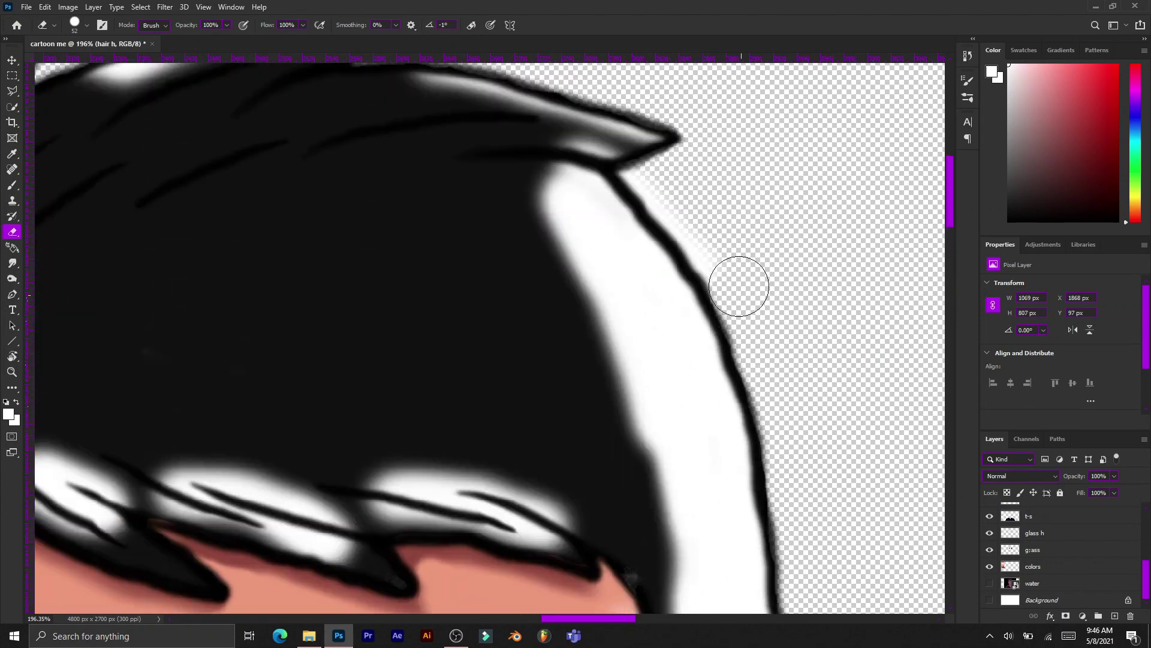
{"action": "scroll", "coordinate": [627, 180], "scroll_direction": "down", "scroll_amount": 5}
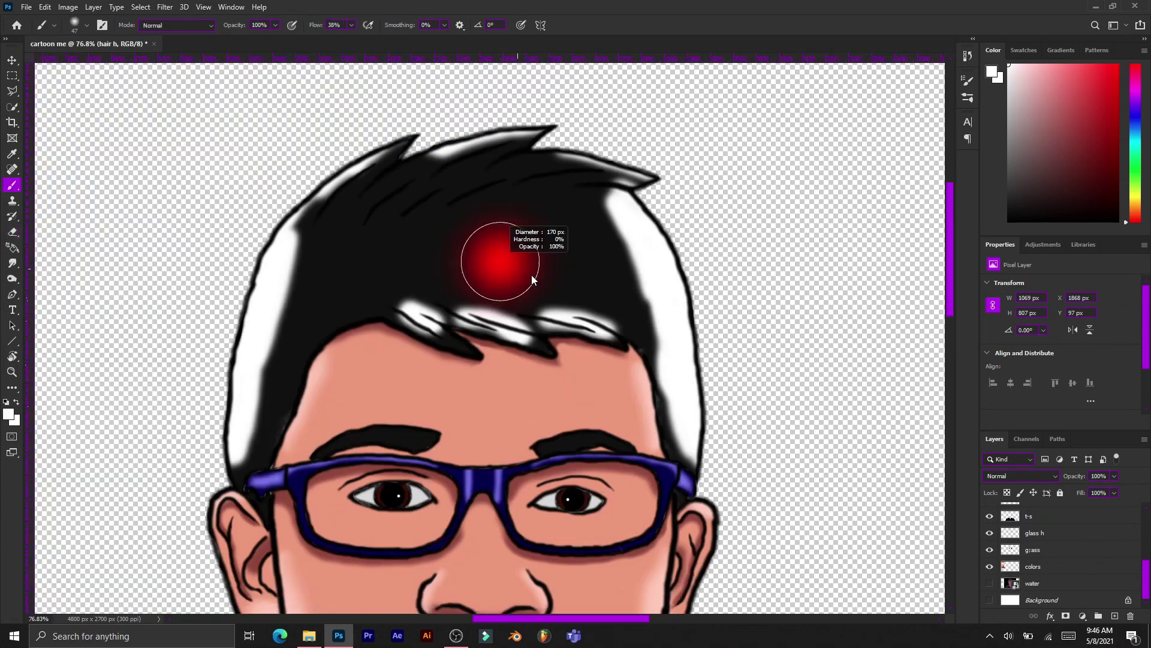
Step: Remove the remaining halos on both hair edges and tone down the front-hair highlights
{"action": "right_click", "coordinate": [531, 275]}
{"action": "key", "text": "Escape"}
{"action": "left_click_drag", "start_coordinate": [334, 249], "coordinate": [269, 398]}
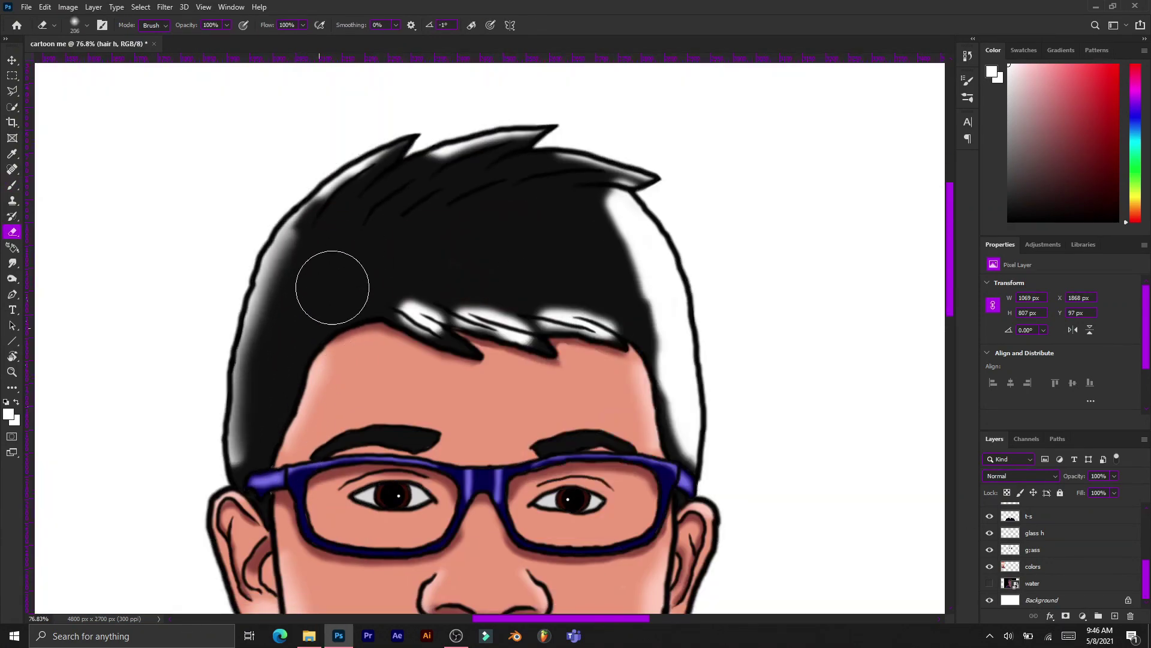
{"action": "left_click_drag", "start_coordinate": [587, 237], "coordinate": [607, 244]}
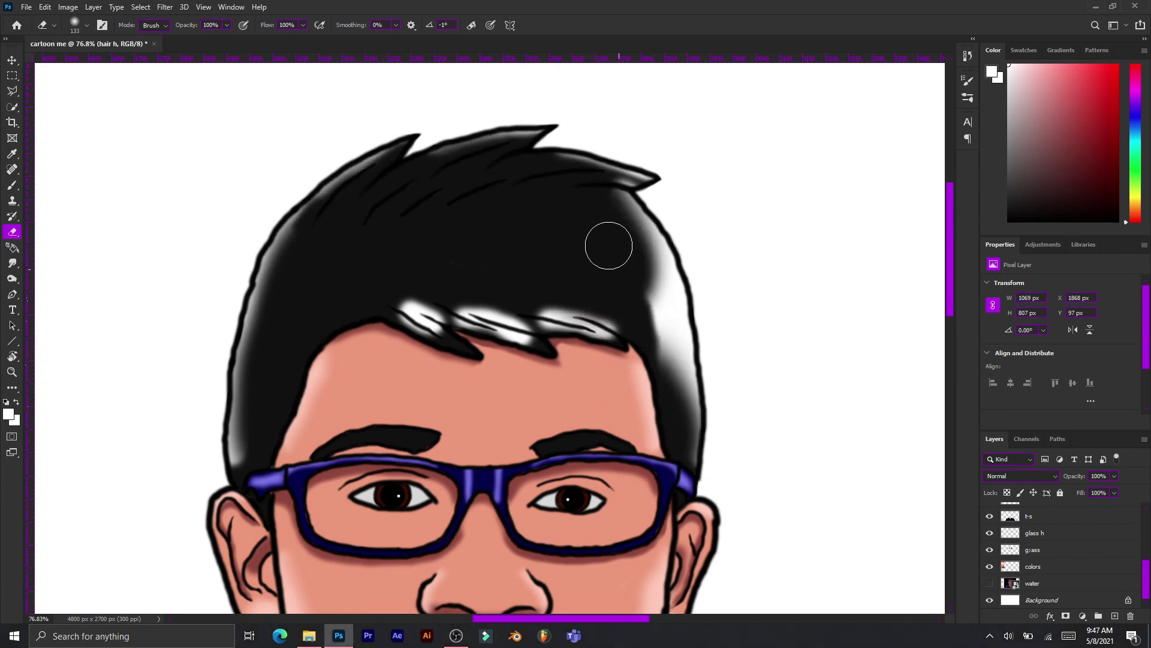
{"action": "key", "text": "bracketleft"}
{"action": "key", "text": "bracketleft"}
{"action": "key", "text": "bracketleft"}
{"action": "left_click_drag", "start_coordinate": [636, 298], "coordinate": [508, 282]}
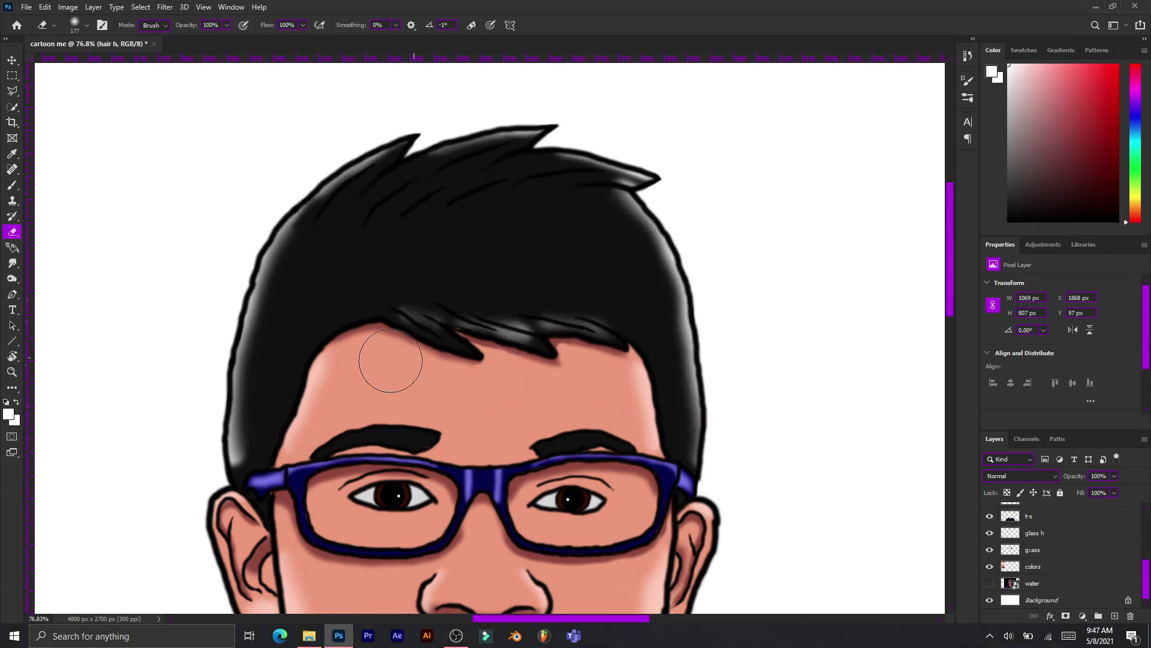
{"action": "scroll", "coordinate": [391, 360], "scroll_direction": "down", "scroll_amount": 5}
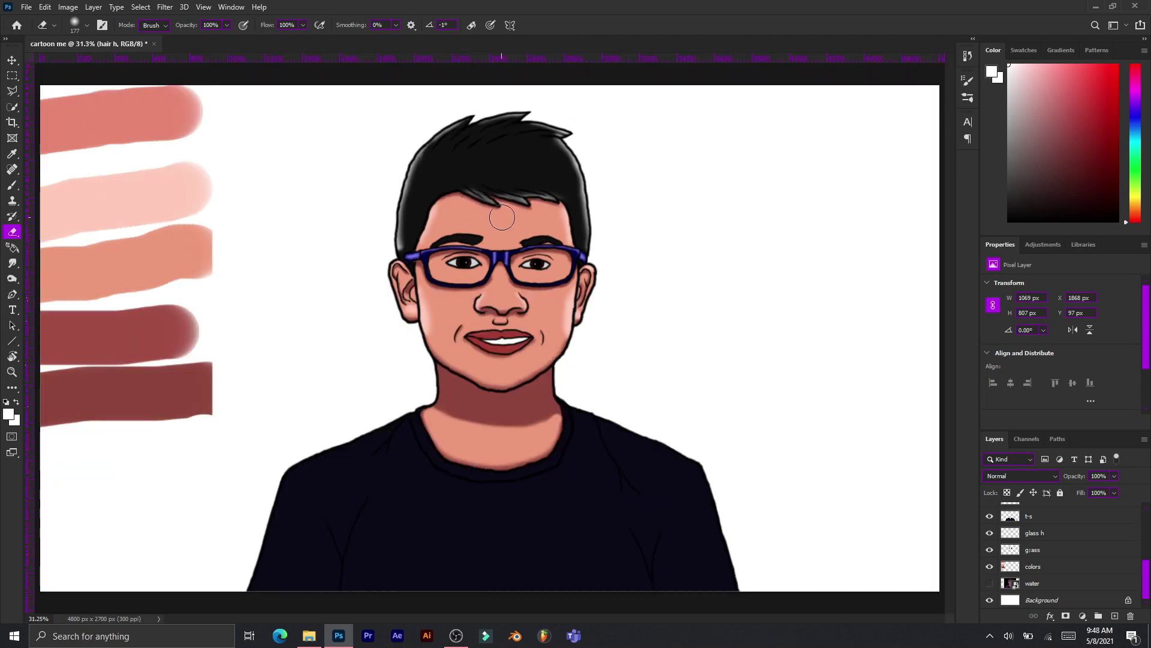
{"action": "scroll", "coordinate": [501, 217], "scroll_direction": "up", "scroll_amount": 3}
{"action": "scroll", "coordinate": [537, 172], "scroll_direction": "down", "scroll_amount": 3}
{"action": "scroll", "coordinate": [536, 172], "scroll_direction": "down", "scroll_amount": 2}
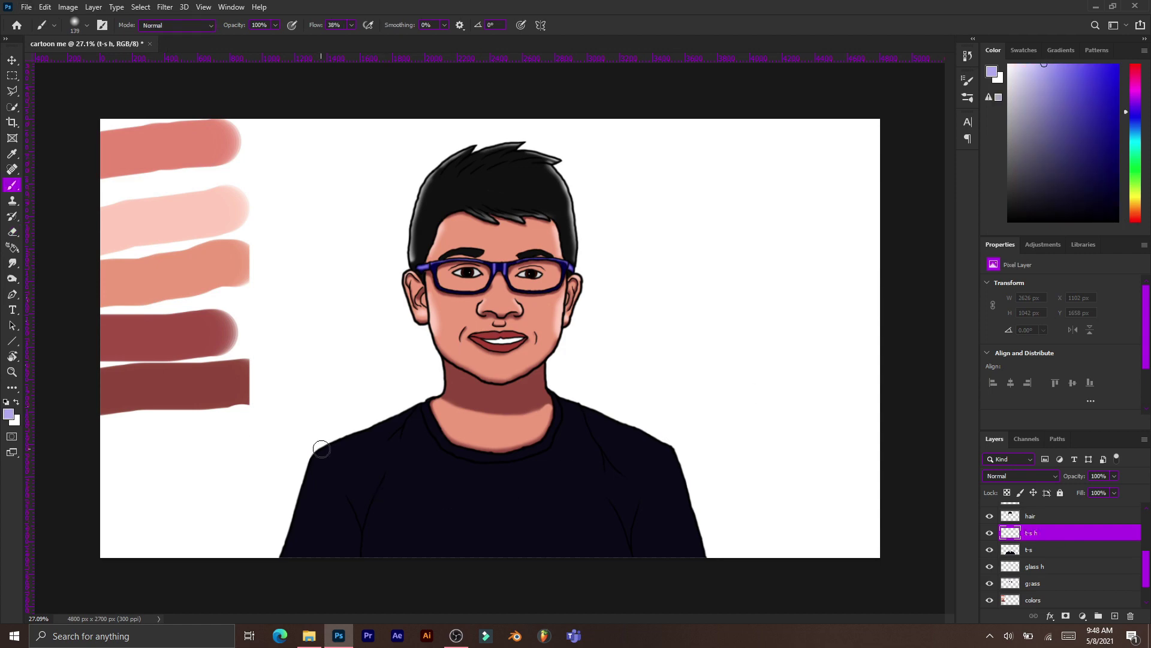
Step: Paint lavender glow around both shirt shoulders and erase the excess near the left shoulder
{"action": "mouse_move", "coordinate": [316, 442]}
{"action": "left_mouse_down"}
{"action": "mouse_move", "coordinate": [420, 399]}
{"action": "mouse_move", "coordinate": [678, 462]}
{"action": "mouse_move", "coordinate": [633, 441]}
{"action": "left_mouse_up"}
{"action": "right_click", "coordinate": [373, 403]}
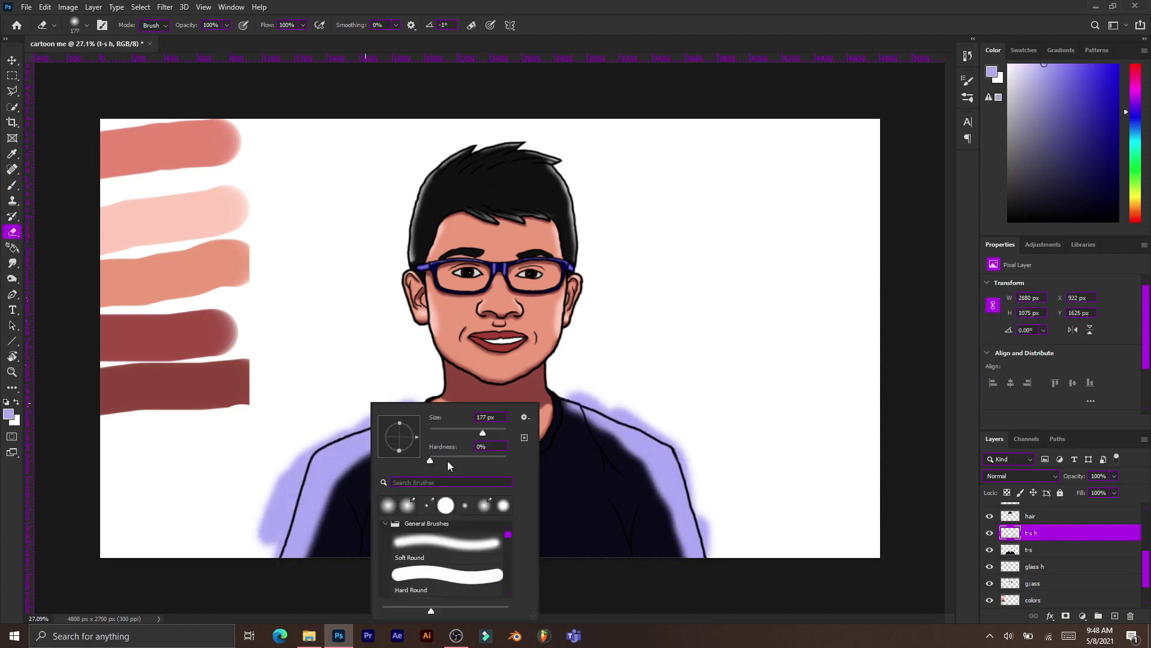
{"action": "key", "text": "e"}
{"action": "scroll", "coordinate": [238, 488], "scroll_direction": "up", "scroll_amount": 5}
{"action": "mouse_move", "coordinate": [238, 488]}
{"action": "left_mouse_down"}
{"action": "mouse_move", "coordinate": [318, 375]}
{"action": "mouse_move", "coordinate": [681, 206]}
{"action": "mouse_move", "coordinate": [514, 282]}
{"action": "mouse_move", "coordinate": [327, 394]}
{"action": "left_mouse_up"}
{"action": "scroll", "coordinate": [244, 387], "scroll_direction": "down", "scroll_amount": 3}
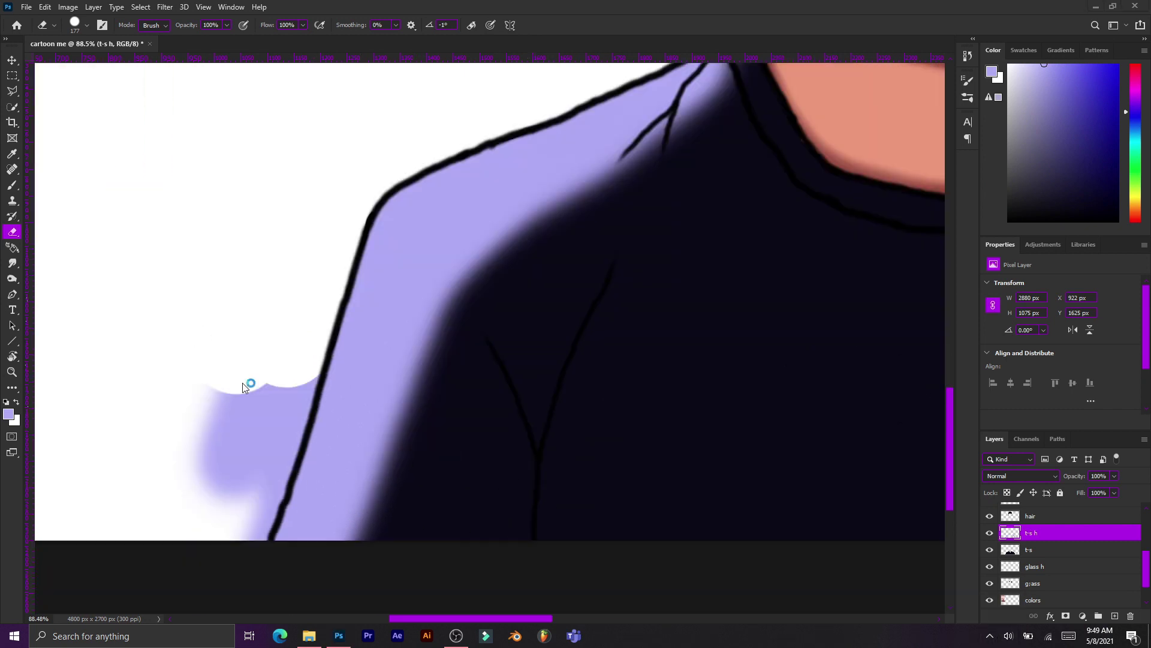
{"action": "left_click_drag", "start_coordinate": [240, 498], "coordinate": [264, 390]}
{"action": "scroll", "coordinate": [635, 391], "scroll_direction": "down", "scroll_amount": 3}
{"action": "scroll", "coordinate": [855, 405], "scroll_direction": "up", "scroll_amount": 1}
Step: Trim the remaining lavender glow to narrow rim lights on both shoulders
{"action": "left_click_drag", "start_coordinate": [840, 288], "coordinate": [855, 406]}
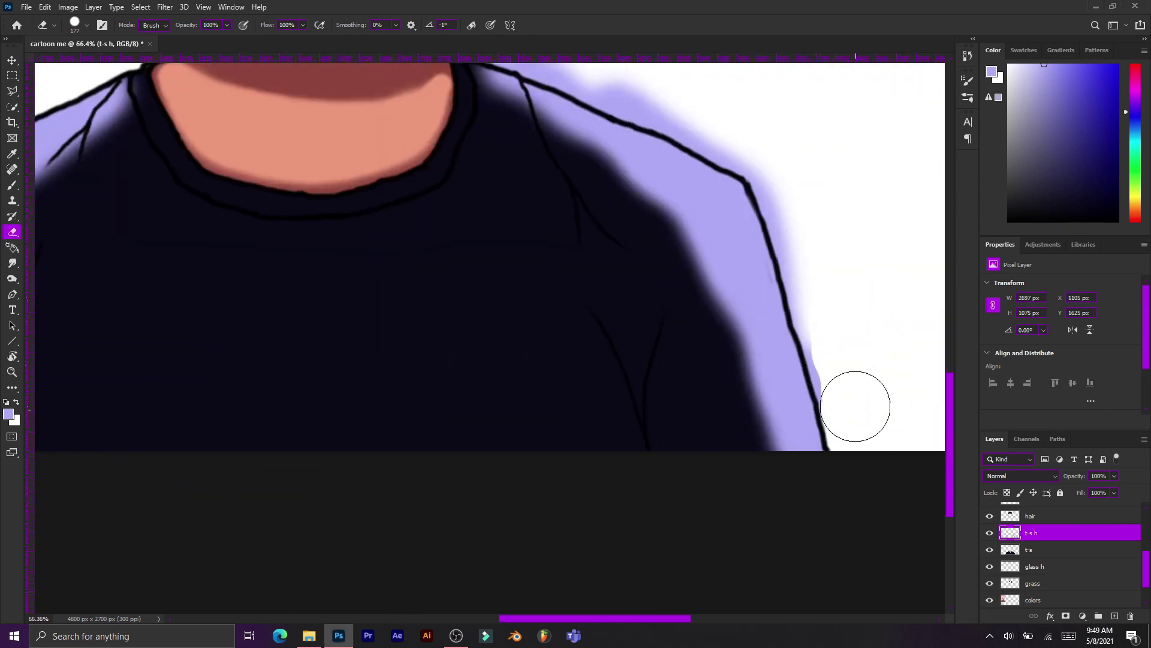
{"action": "scroll", "coordinate": [798, 192], "scroll_direction": "up", "scroll_amount": 1}
{"action": "mouse_move", "coordinate": [474, 96]}
{"action": "left_mouse_down"}
{"action": "mouse_move", "coordinate": [540, 142]}
{"action": "mouse_move", "coordinate": [720, 224]}
{"action": "left_mouse_up"}
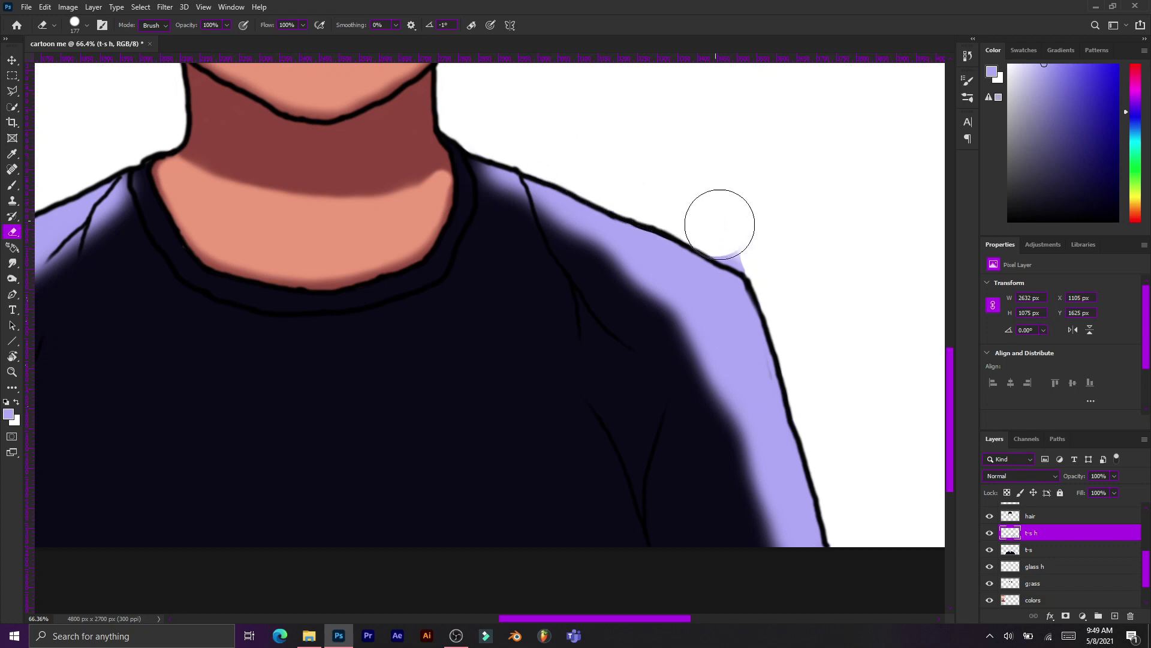
{"action": "scroll", "coordinate": [719, 224], "scroll_direction": "down", "scroll_amount": 1}
{"action": "left_click_drag", "start_coordinate": [240, 325], "coordinate": [211, 432]}
{"action": "scroll", "coordinate": [180, 425], "scroll_direction": "down", "scroll_amount": 1}
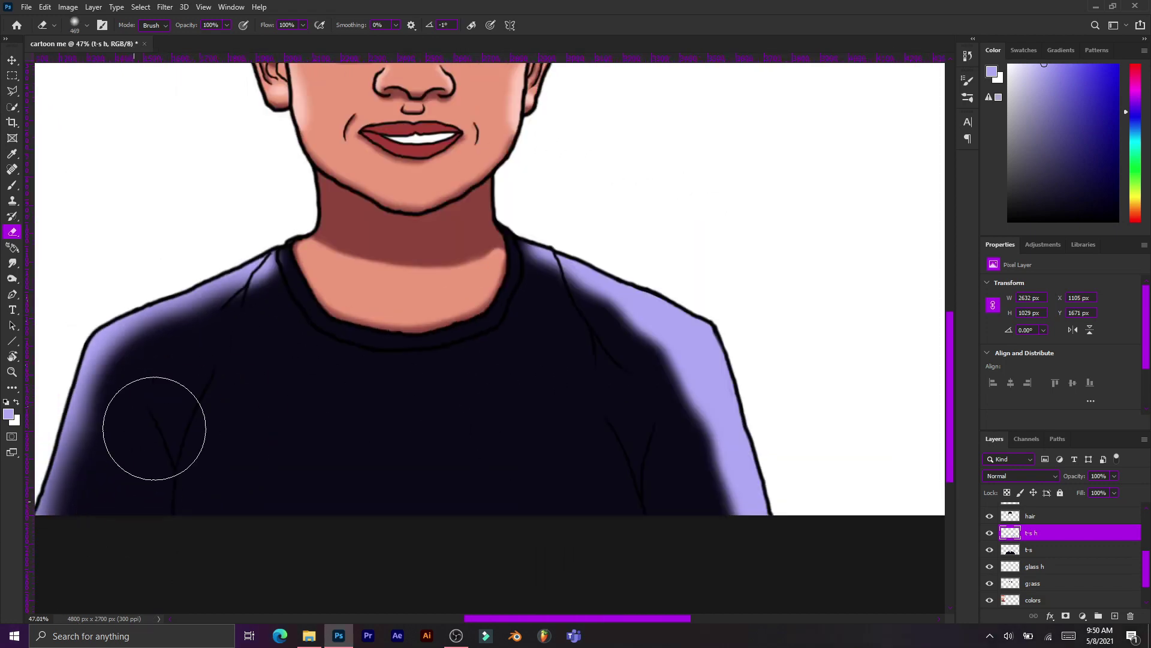
{"action": "mouse_move", "coordinate": [545, 360]}
{"action": "left_mouse_down"}
{"action": "mouse_move", "coordinate": [664, 509]}
{"action": "mouse_move", "coordinate": [642, 406]}
{"action": "mouse_move", "coordinate": [569, 264]}
{"action": "left_mouse_up"}
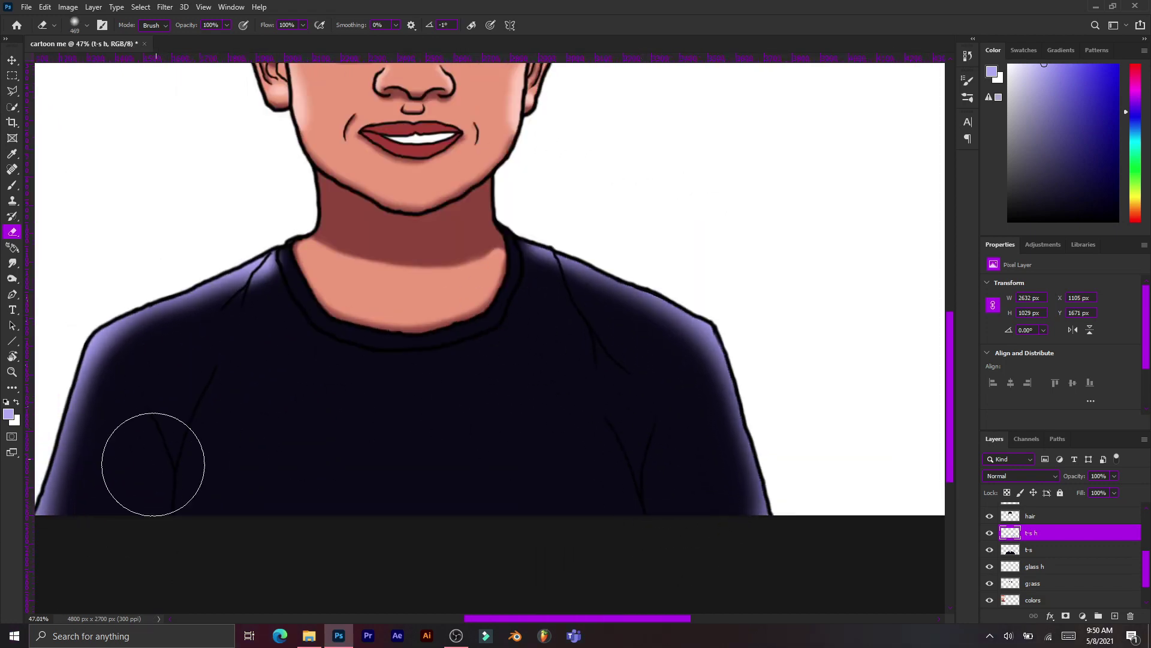
{"action": "left_click_drag", "start_coordinate": [149, 462], "coordinate": [90, 360]}
{"action": "scroll", "coordinate": [228, 527], "scroll_direction": "down", "scroll_amount": 1}
Step: Hide the swatch strokes and add a Gradient Fill background from #8400ff to black
{"action": "left_click", "coordinate": [989, 600]}
{"action": "left_click", "coordinate": [1032, 600]}
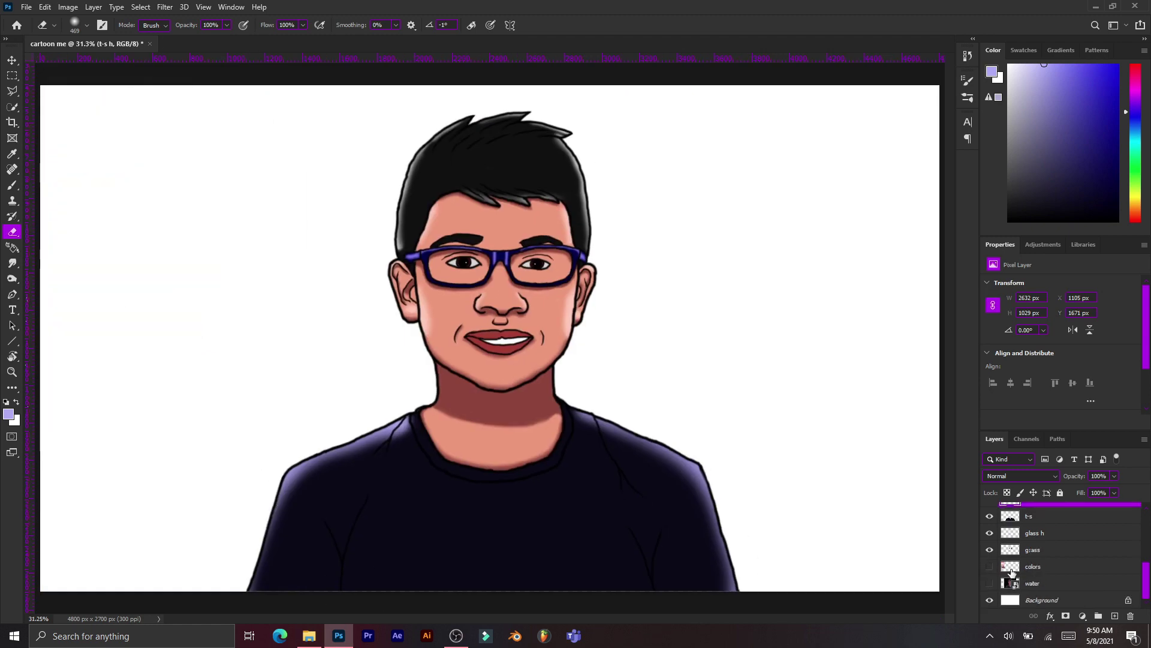
{"action": "left_click", "coordinate": [1083, 616]}
{"action": "left_click", "coordinate": [877, 153]}
{"action": "double_click", "coordinate": [858, 433]}
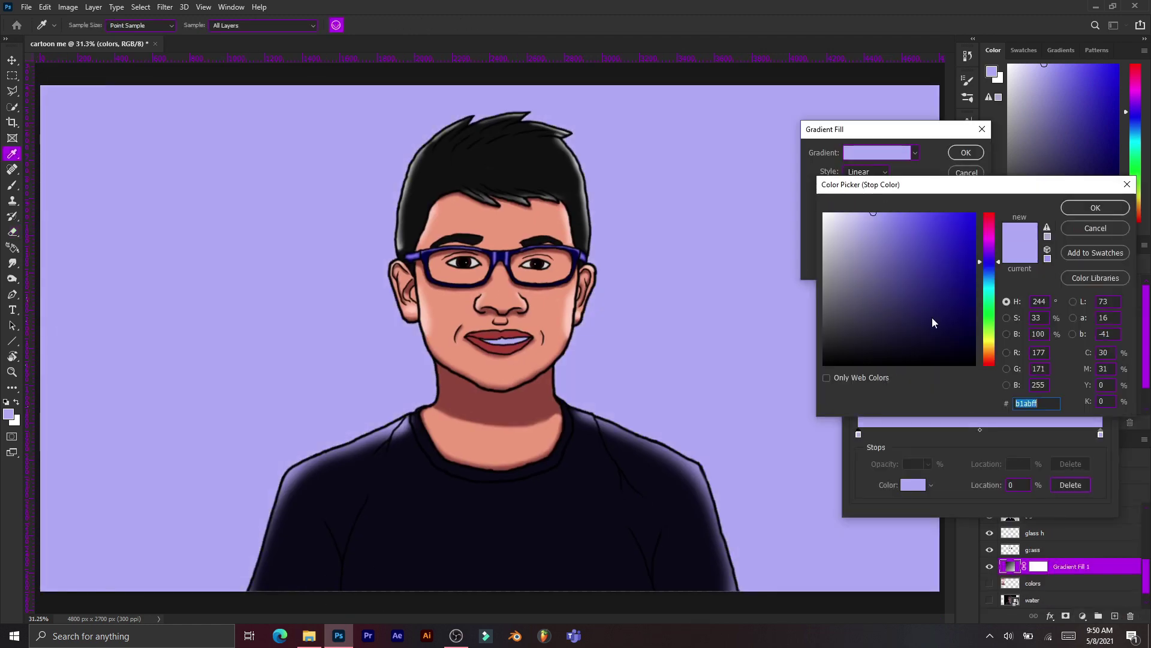
{"action": "left_click_drag", "start_coordinate": [983, 282], "coordinate": [981, 255]}
{"action": "left_click", "coordinate": [1095, 207]}
{"action": "double_click", "coordinate": [1100, 434]}
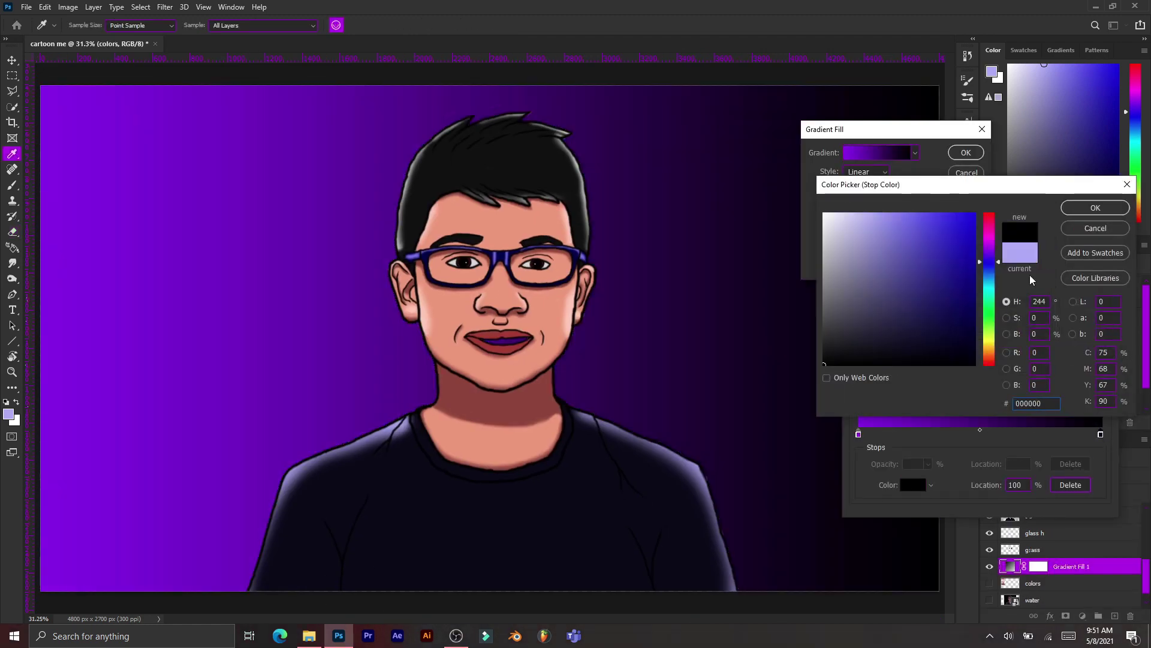
{"action": "left_click", "coordinate": [1095, 208]}
{"action": "left_click", "coordinate": [1087, 239]}
{"action": "left_click", "coordinate": [966, 152]}
{"action": "left_click", "coordinate": [1034, 549]}
Step: Commit the teeth shading layer name and select the teeth layer for painting
{"action": "type", "text": "th"}
{"action": "key", "text": "Return"}
{"action": "scroll", "coordinate": [498, 338], "scroll_direction": "up", "scroll_amount": 5, "text": "alt"}
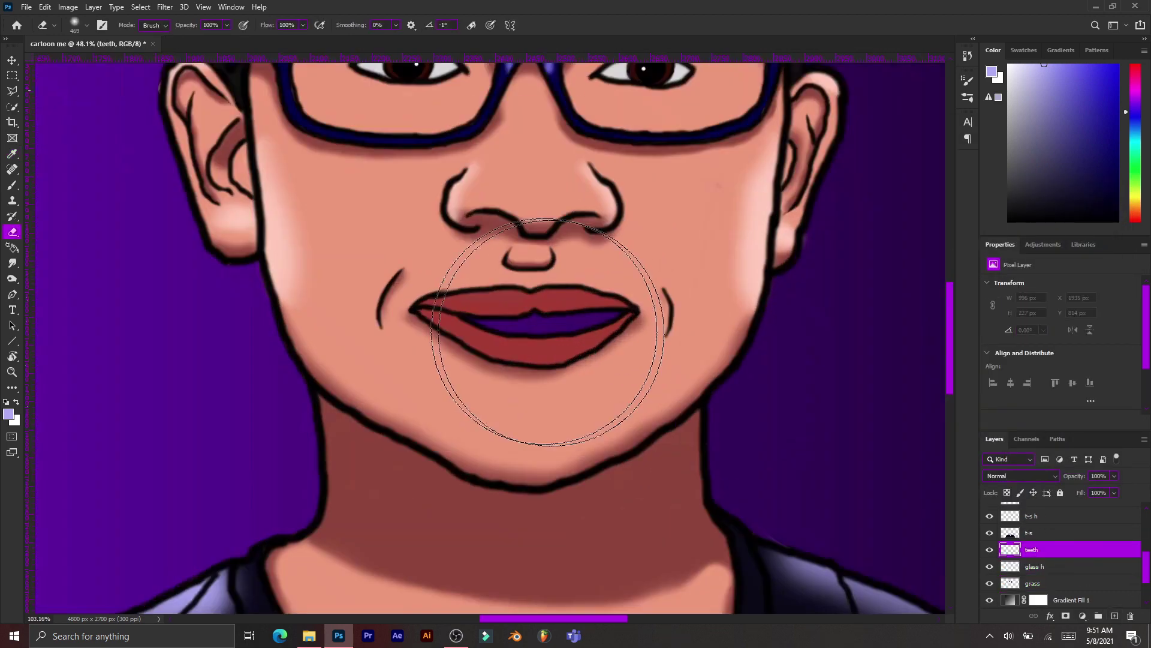
{"action": "scroll", "coordinate": [468, 323], "scroll_direction": "up", "scroll_amount": 3, "text": "alt"}
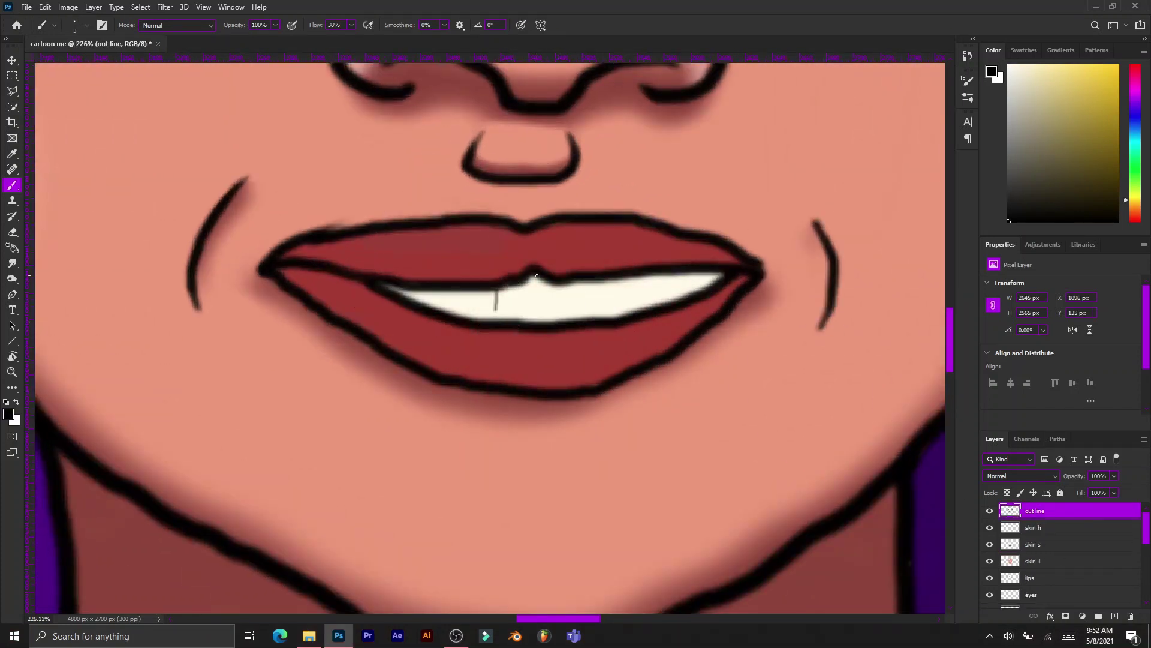
{"action": "key", "text": "b"}
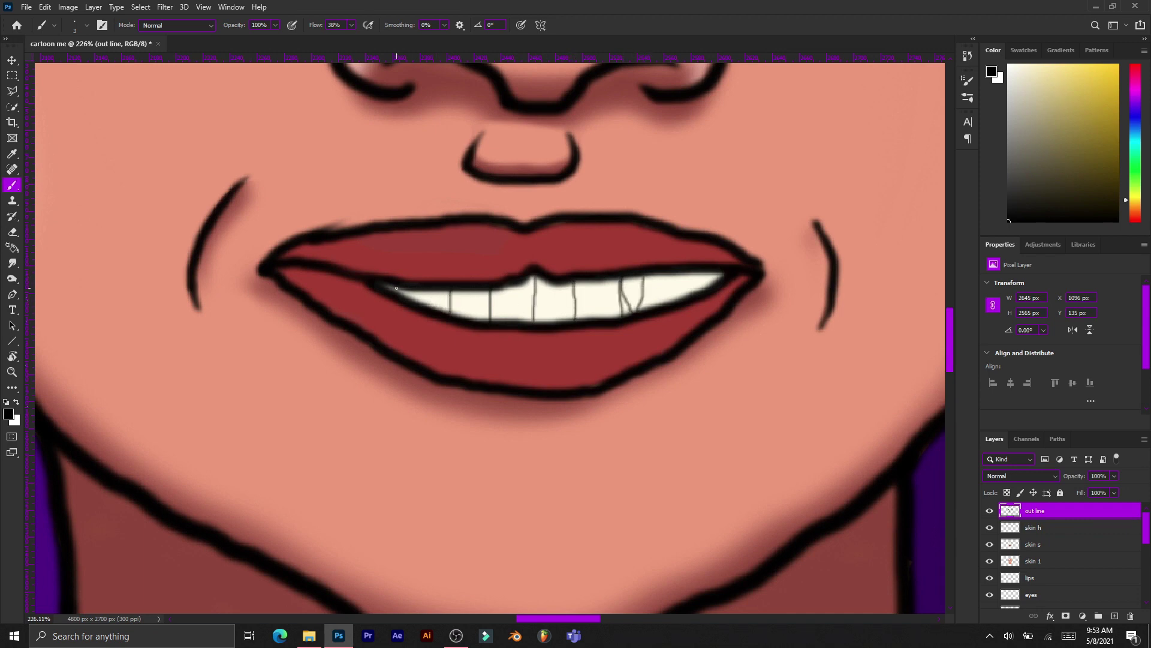
{"action": "scroll", "coordinate": [693, 276], "scroll_direction": "down", "scroll_amount": 3}
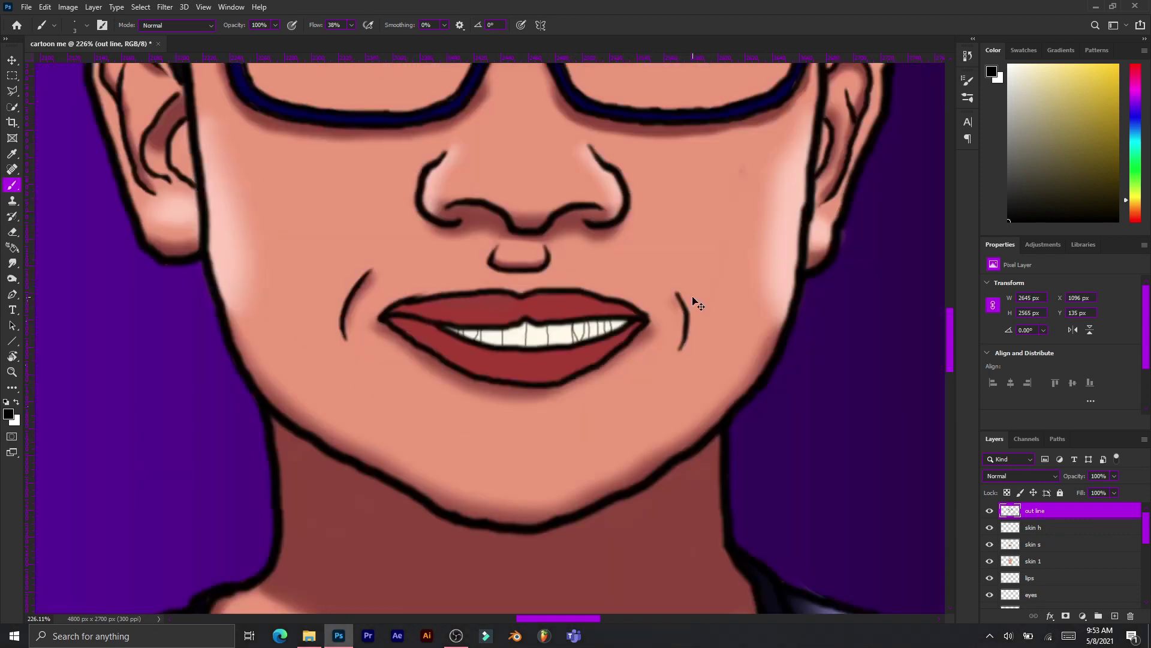
{"action": "scroll", "coordinate": [689, 312], "scroll_direction": "up", "scroll_amount": 3}
{"action": "left_click", "coordinate": [689, 360], "text": "ctrl"}
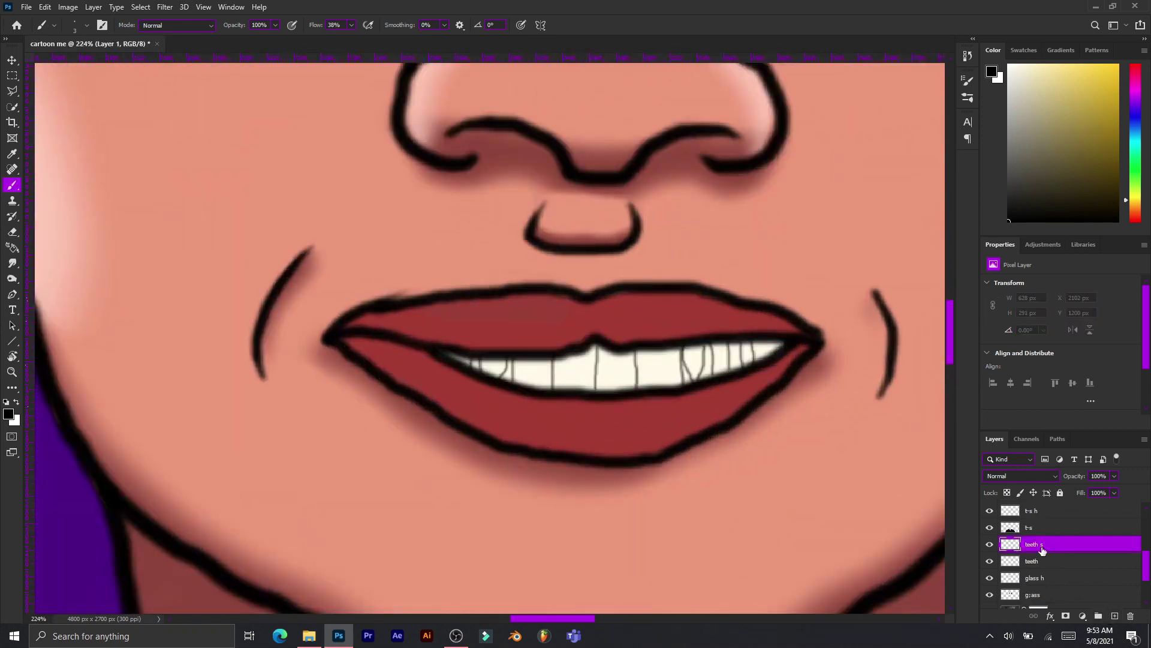
Step: Draw dark gaps and a lower edge on the teeth with a small brush, erasing stray paint
{"action": "mouse_move", "coordinate": [780, 337]}
{"action": "left_mouse_down"}
{"action": "mouse_move", "coordinate": [528, 363]}
{"action": "mouse_move", "coordinate": [456, 357]}
{"action": "left_mouse_up"}
{"action": "key", "text": "e"}
{"action": "mouse_move", "coordinate": [660, 363]}
{"action": "left_mouse_down"}
{"action": "mouse_move", "coordinate": [670, 338]}
{"action": "mouse_move", "coordinate": [507, 369]}
{"action": "left_mouse_up"}
{"action": "mouse_move", "coordinate": [687, 387]}
{"action": "left_mouse_down"}
{"action": "mouse_move", "coordinate": [698, 360]}
{"action": "mouse_move", "coordinate": [585, 390]}
{"action": "left_mouse_up"}
{"action": "key", "text": "bracketleft"}
{"action": "key", "text": "bracketleft"}
{"action": "key", "text": "bracketleft"}
{"action": "left_click_drag", "start_coordinate": [653, 384], "coordinate": [486, 375]}
{"action": "mouse_move", "coordinate": [717, 351]}
{"action": "left_mouse_down"}
{"action": "mouse_move", "coordinate": [542, 353]}
{"action": "mouse_move", "coordinate": [526, 339]}
{"action": "mouse_move", "coordinate": [749, 334]}
{"action": "left_mouse_up"}
{"action": "key", "text": "e"}
Step: Paint soft grey shading across the teeth at 38% flow
{"action": "key", "text": "b"}
{"action": "mouse_move", "coordinate": [635, 355]}
{"action": "left_mouse_down"}
{"action": "mouse_move", "coordinate": [554, 355]}
{"action": "mouse_move", "coordinate": [726, 354]}
{"action": "left_mouse_up"}
{"action": "left_click_drag", "start_coordinate": [567, 356], "coordinate": [619, 357]}
{"action": "left_click_drag", "start_coordinate": [479, 363], "coordinate": [762, 351]}
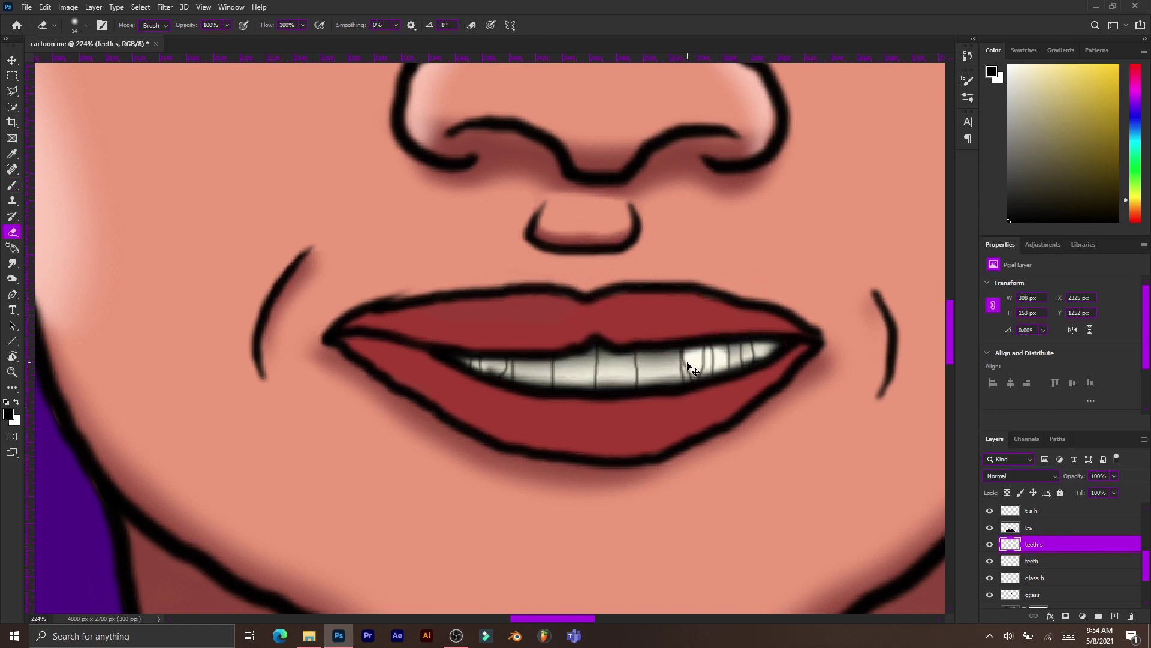
{"action": "key", "text": "ctrl+0"}
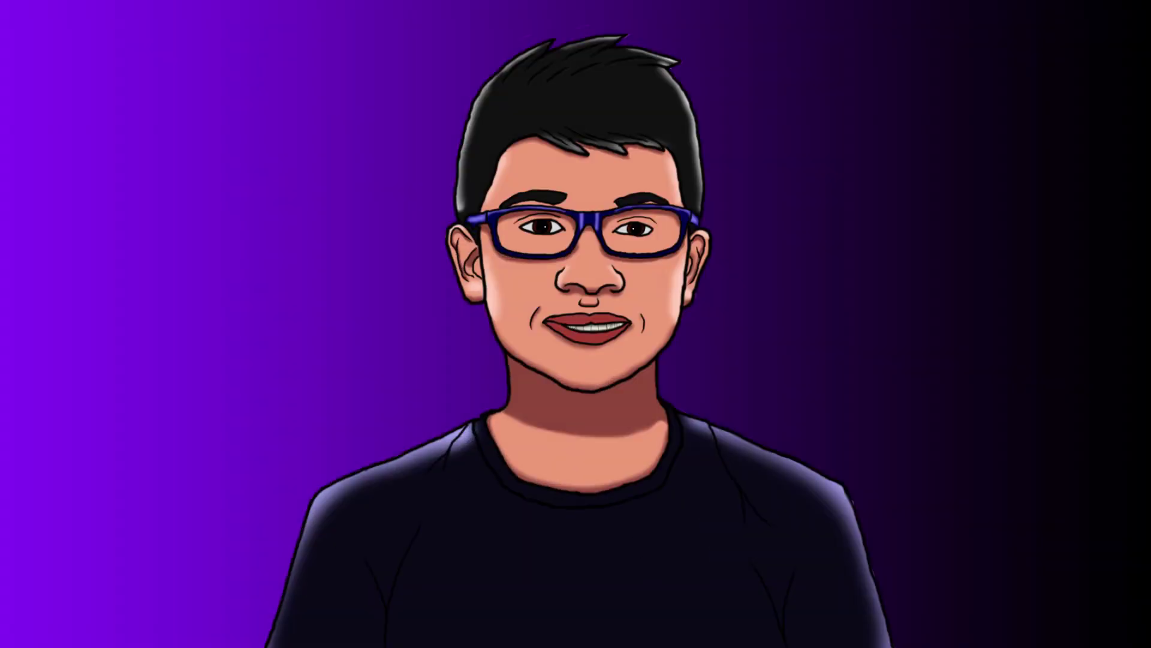